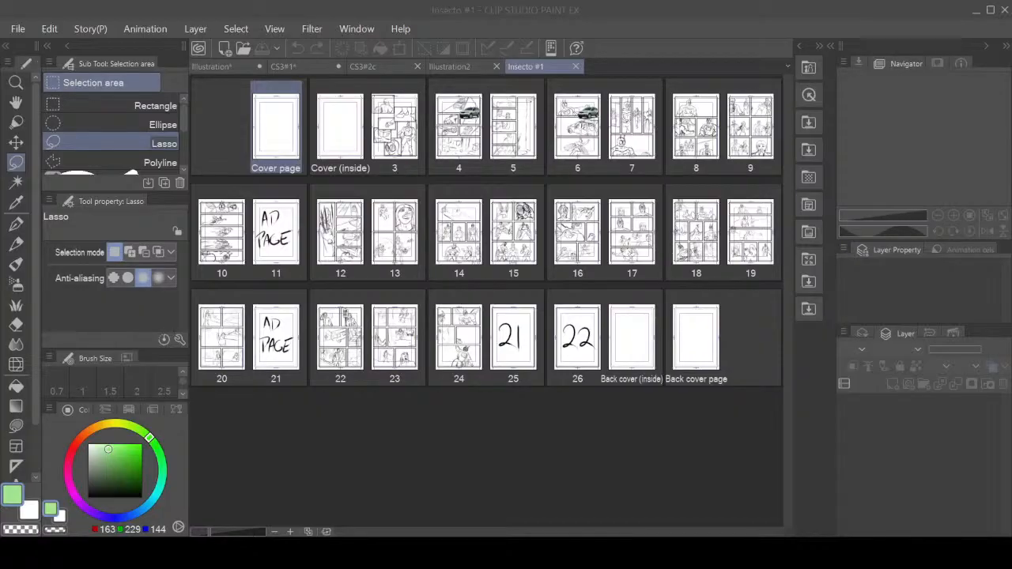
- Open pages 6, 7, 8, 9 and 10 of the Insecto #1 comic to review their rough panel layouts
double_click(584, 134)
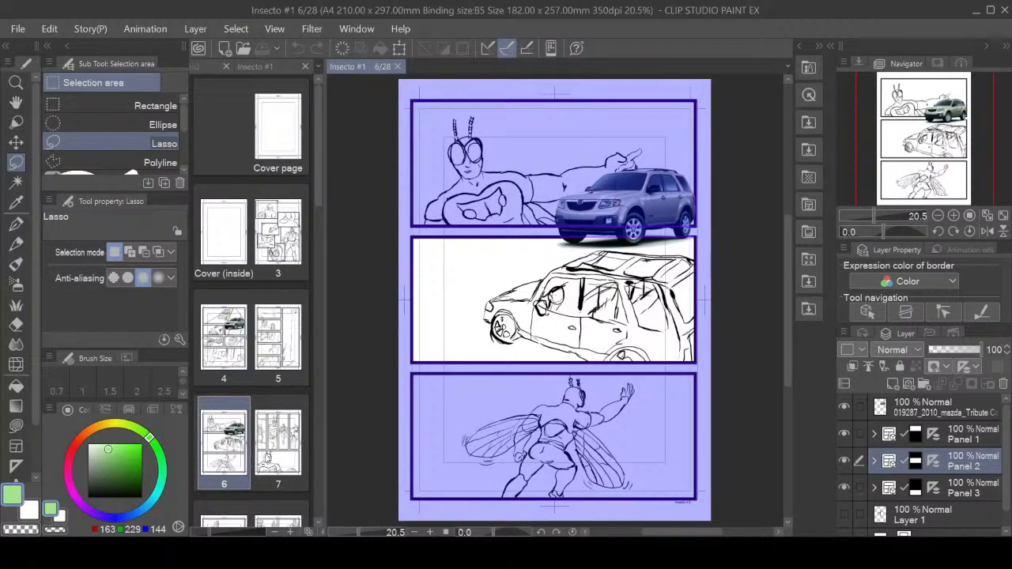
left_click(275, 451)
double_click(275, 452)
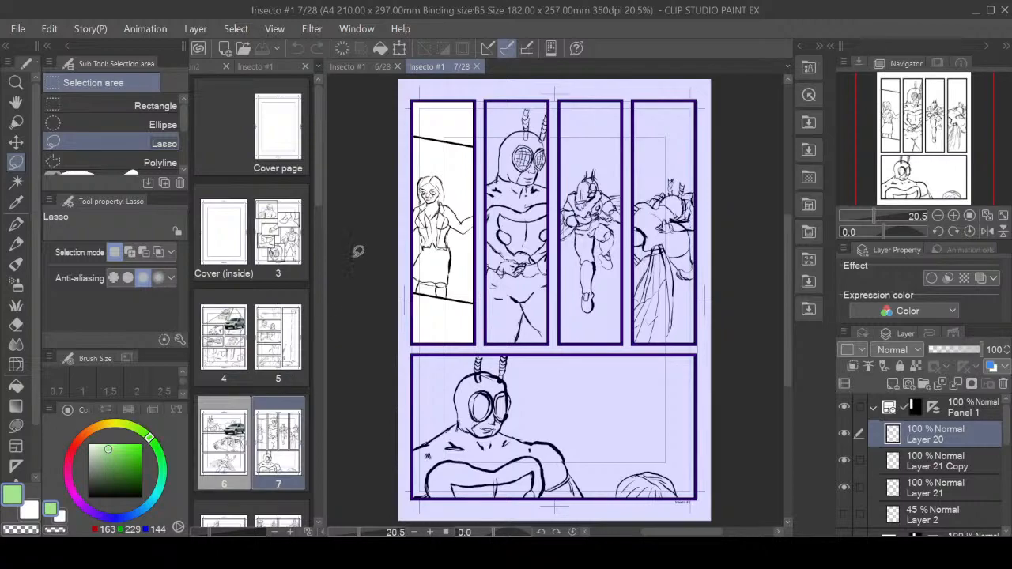
left_click_drag(313, 148, 322, 198)
double_click(219, 360)
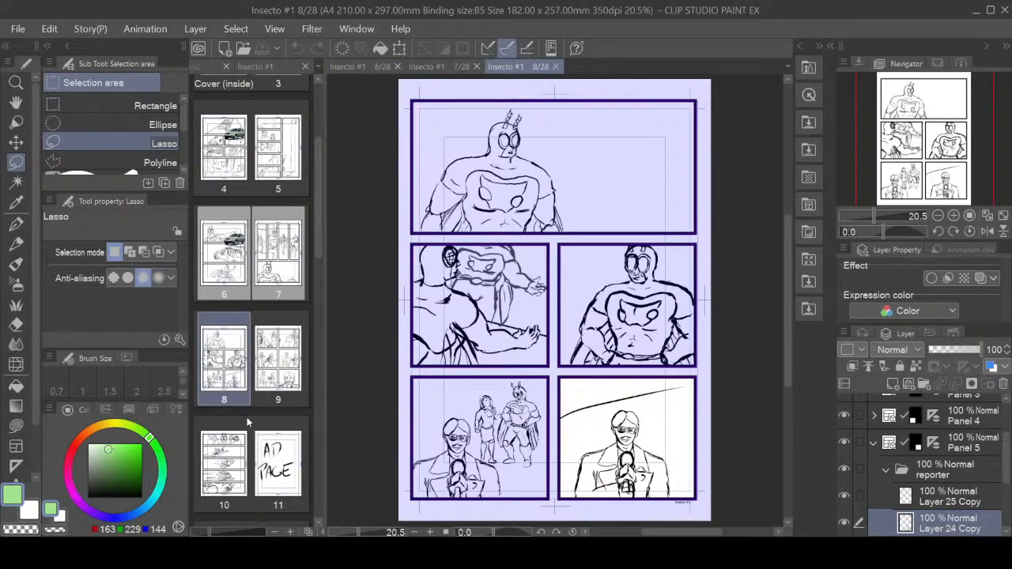
double_click(286, 366)
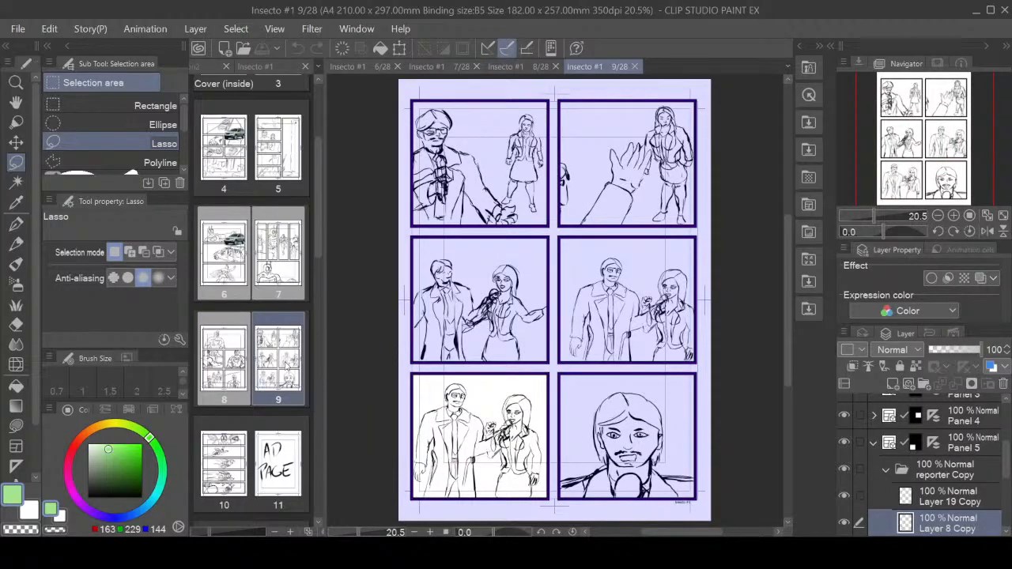
double_click(230, 455)
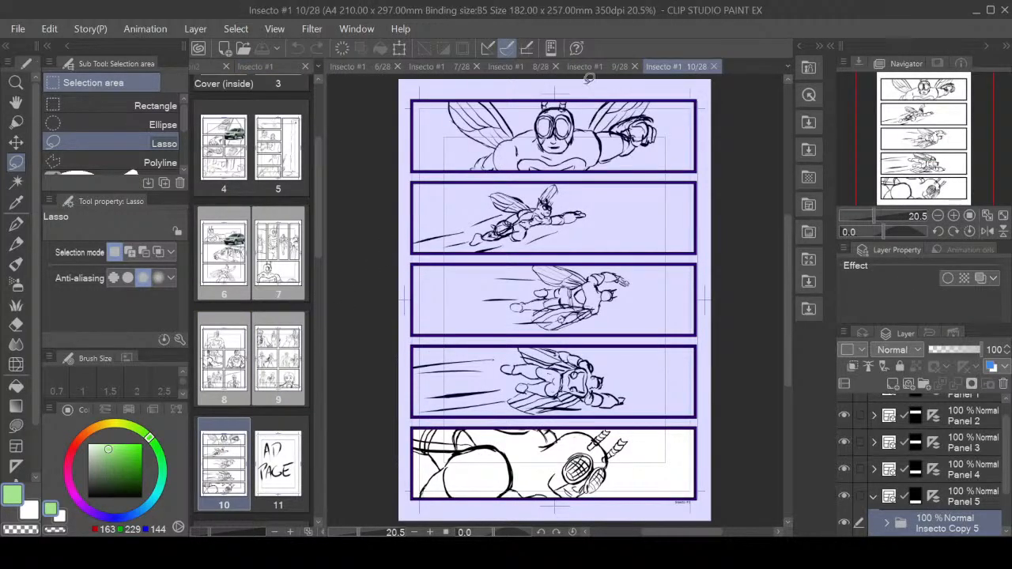
- Close pages 6, 7, 8 and 9, leaving page 10 open
left_click(398, 66)
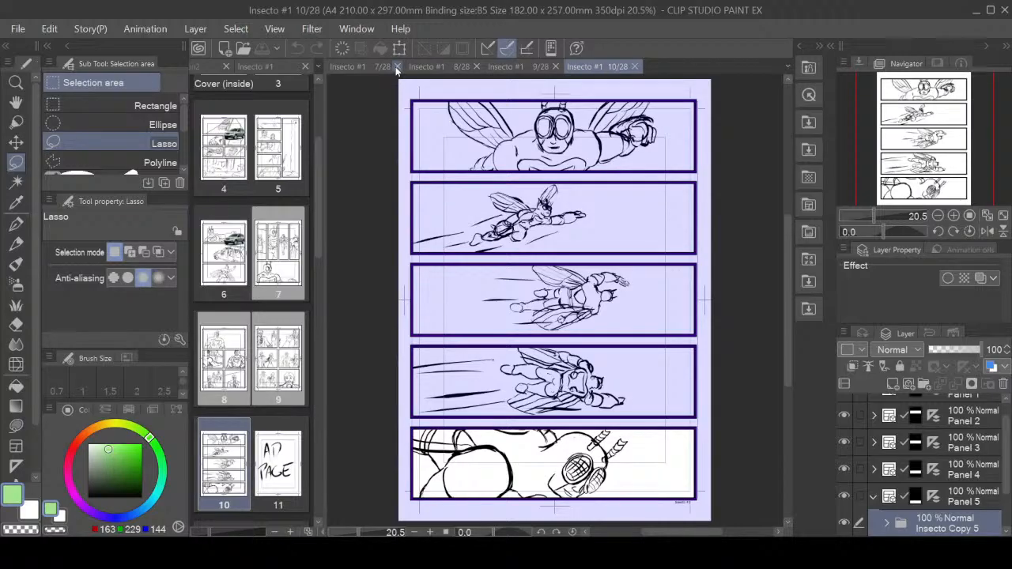
left_click(397, 66)
left_click(397, 67)
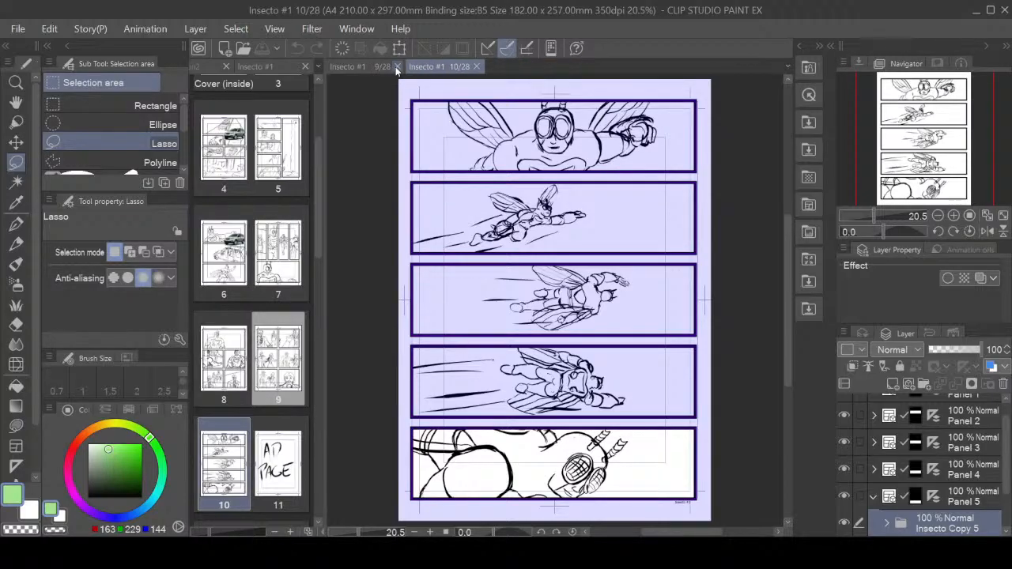
left_click(397, 66)
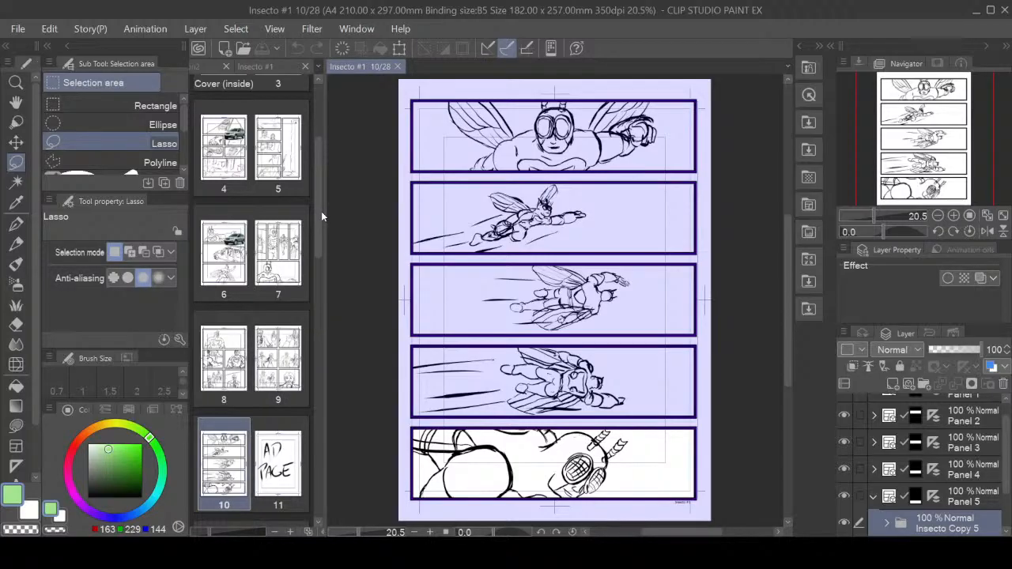
- Open pages 12 and 13 of the comic and close page 10
left_click_drag(320, 212, 317, 275)
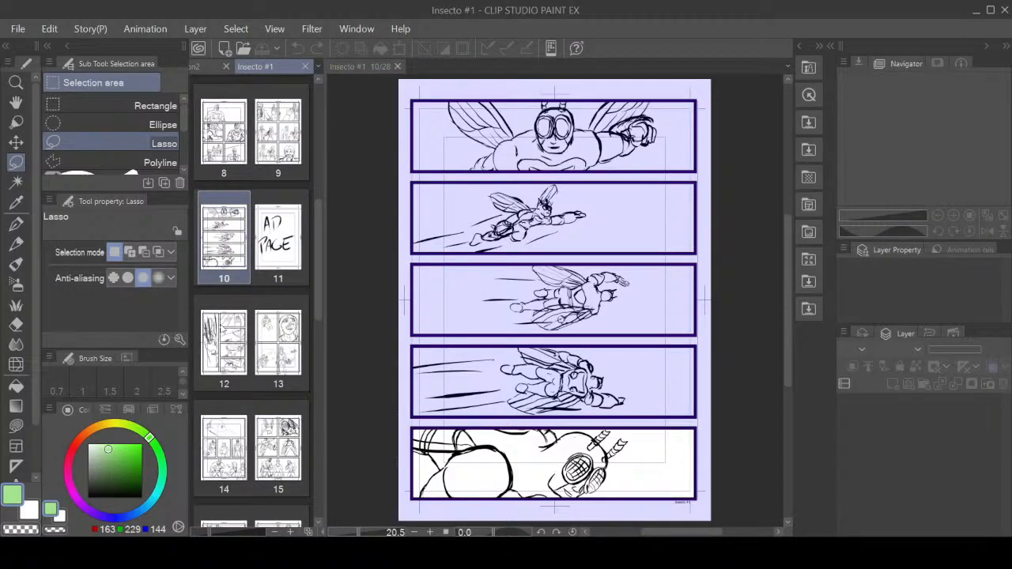
double_click(221, 331)
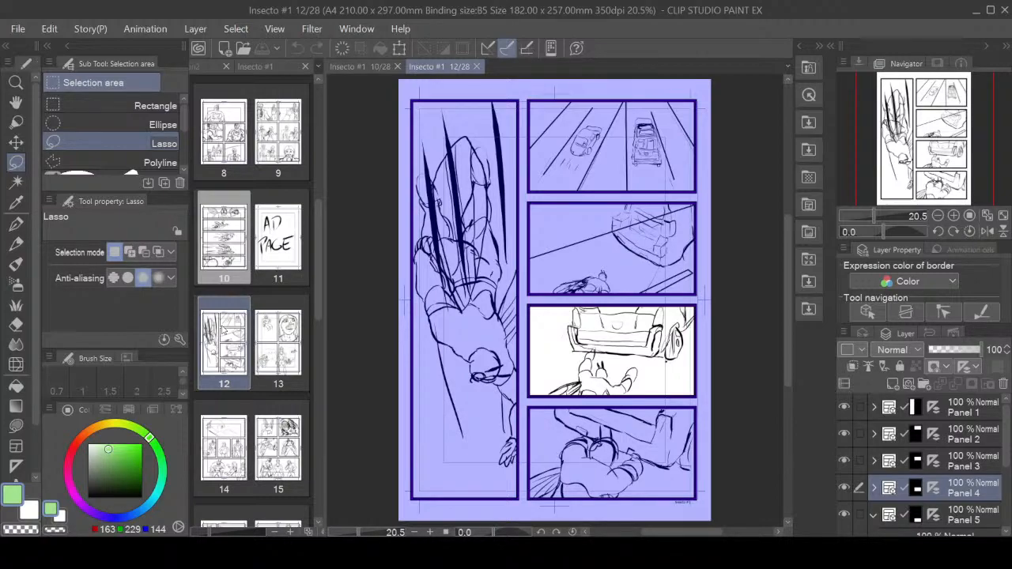
double_click(278, 365)
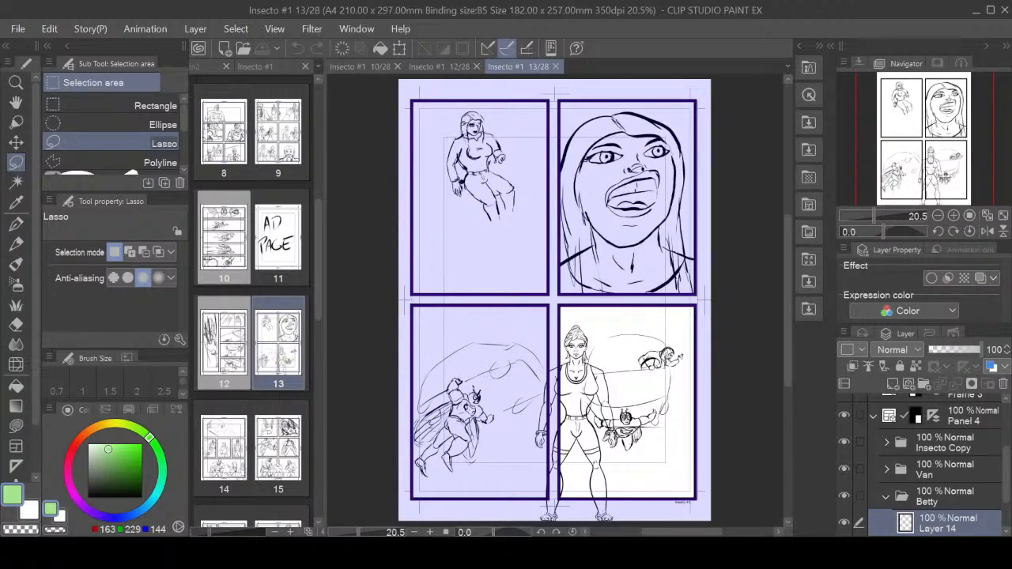
left_click(397, 68)
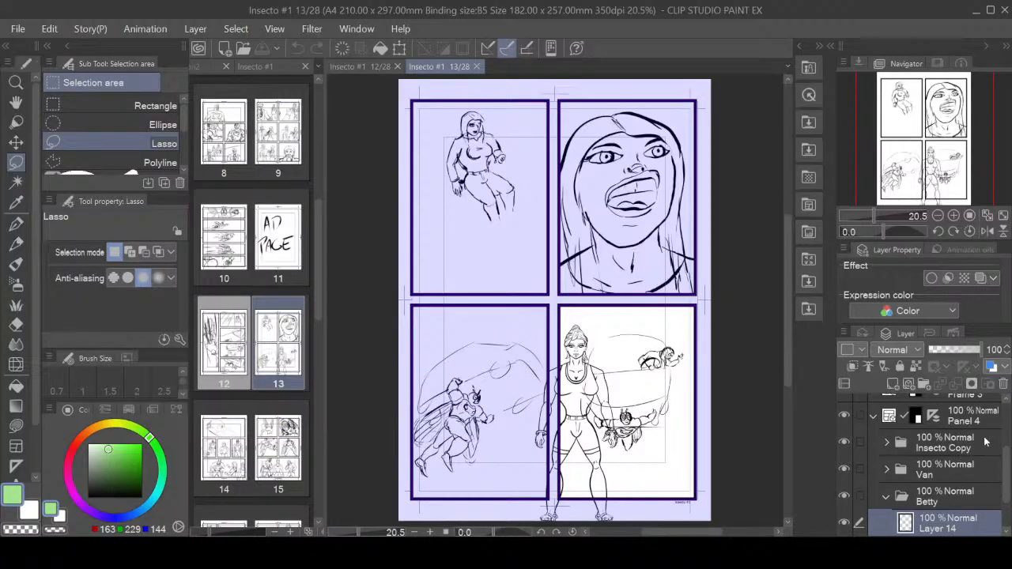
- Expand the Panel 1 folder on page 13 and show its hidden Layer 2 and Layer 1 sketches
scroll(1006, 434, "up", 3)
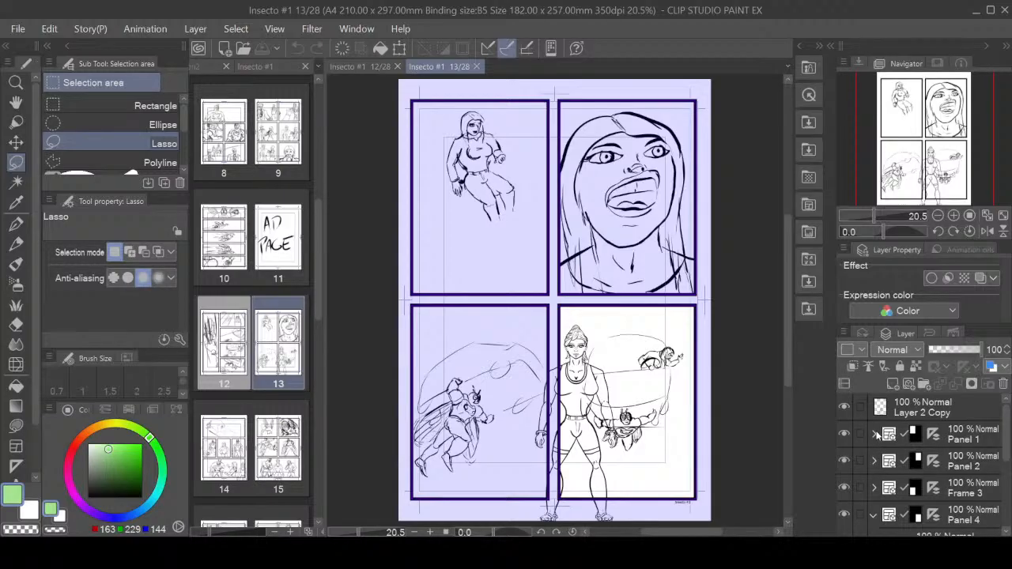
left_click(874, 434)
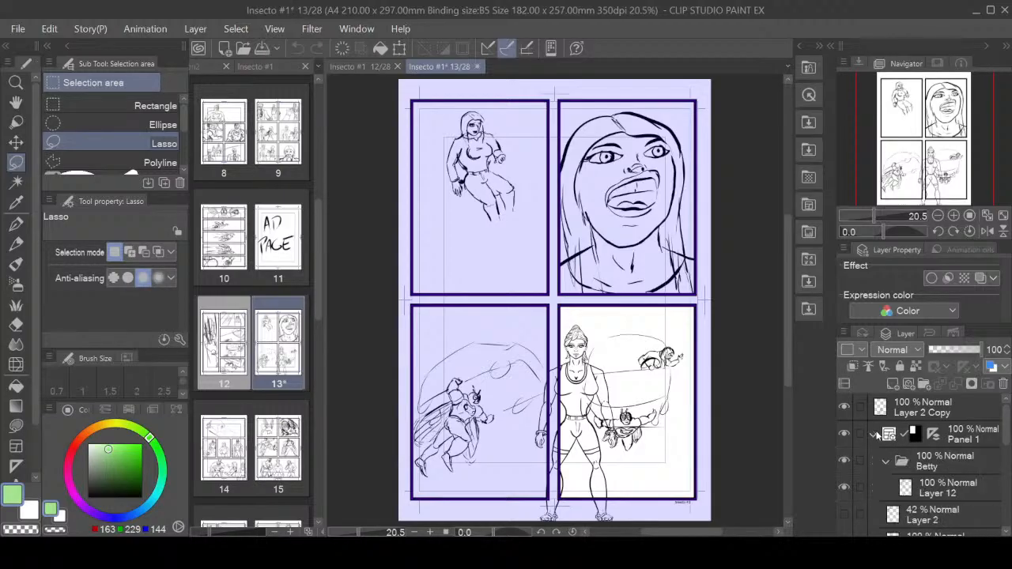
left_click(843, 513)
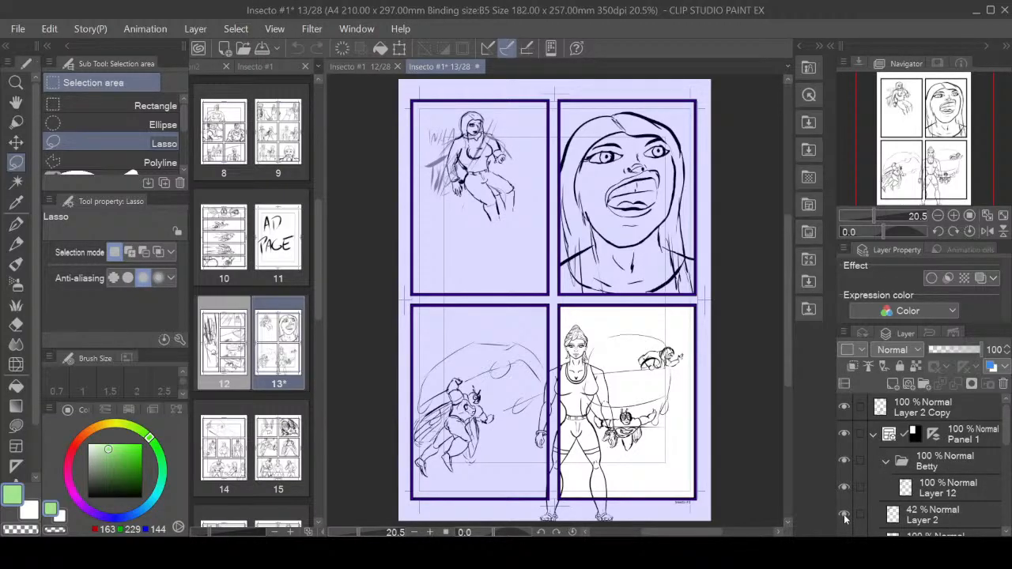
scroll(910, 456, "down", 3)
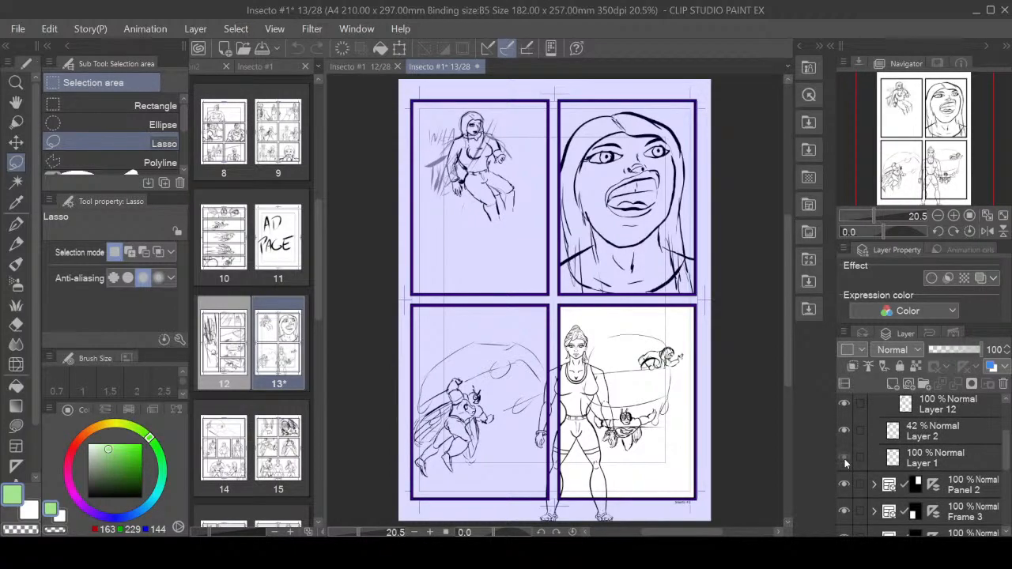
left_click(844, 458)
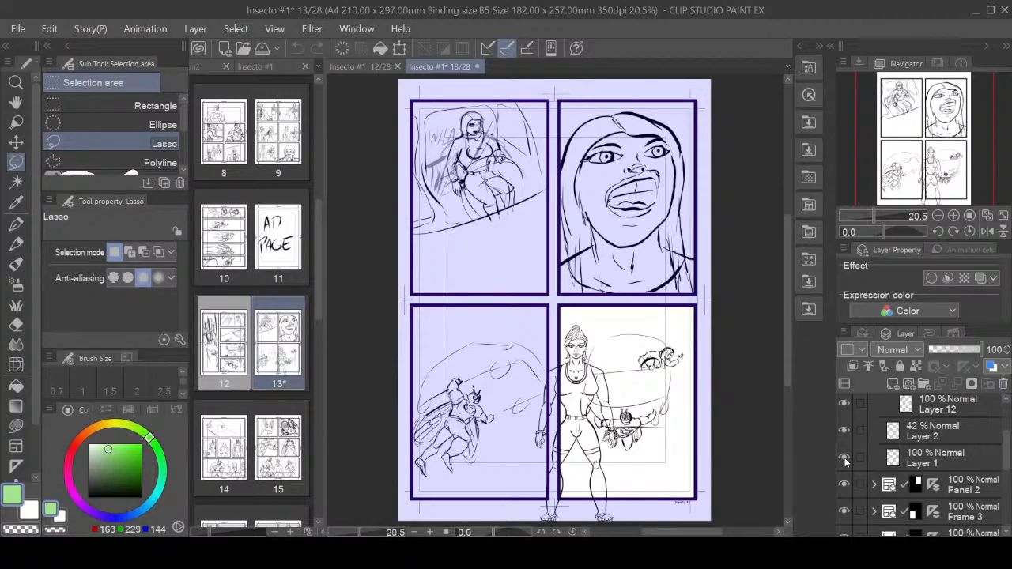
- Create two new layer folders directly above Layer 1 in Panel 1
scroll(478, 94, "up", 3)
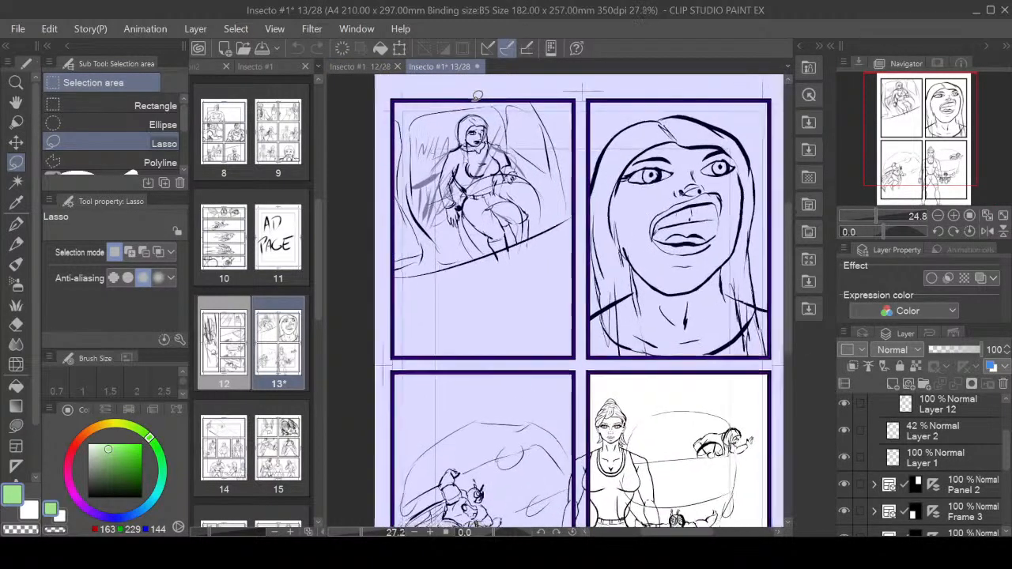
scroll(478, 94, "up", 1)
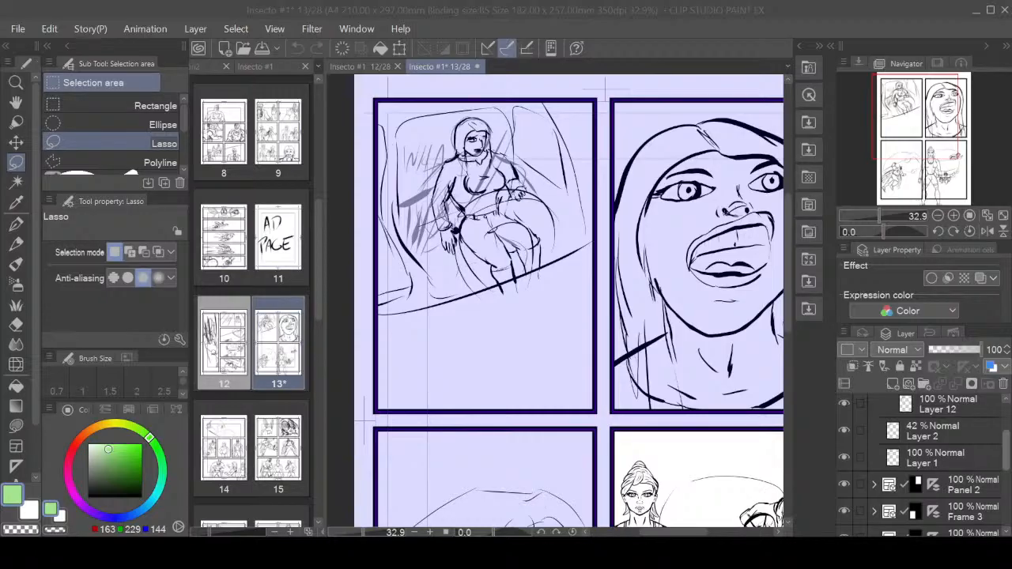
scroll(1008, 439, "up", 3)
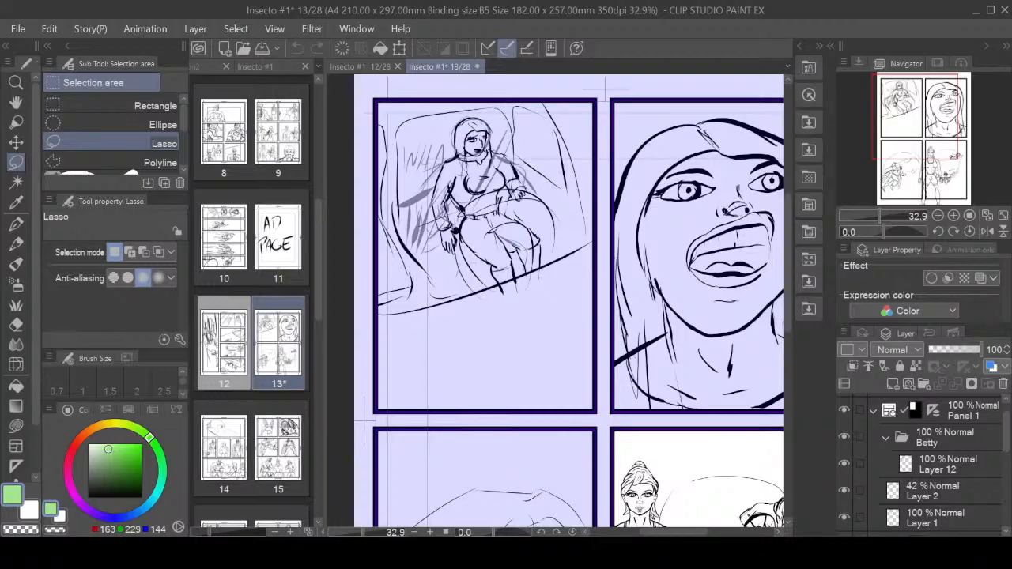
left_click(939, 517)
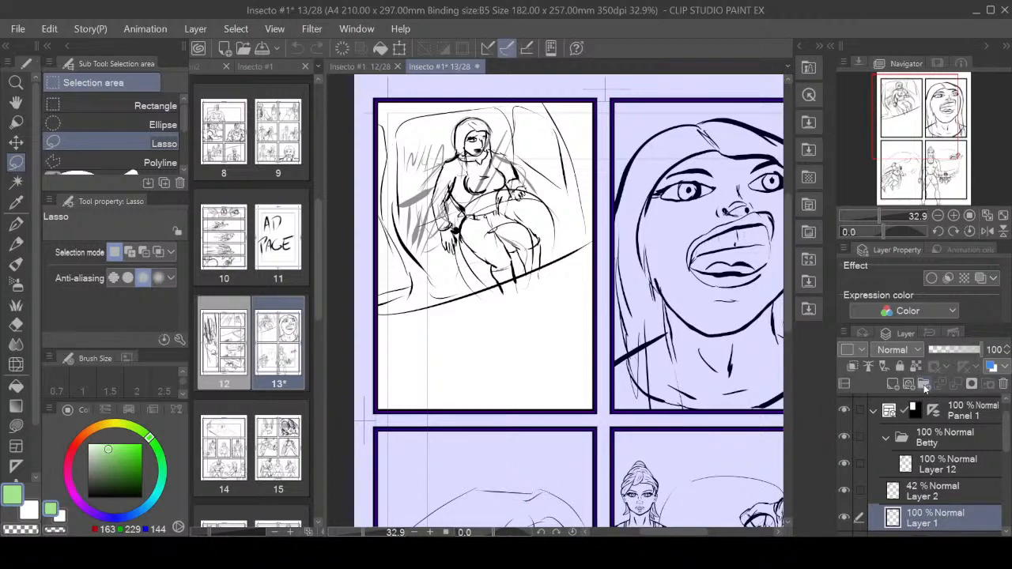
left_click(923, 384)
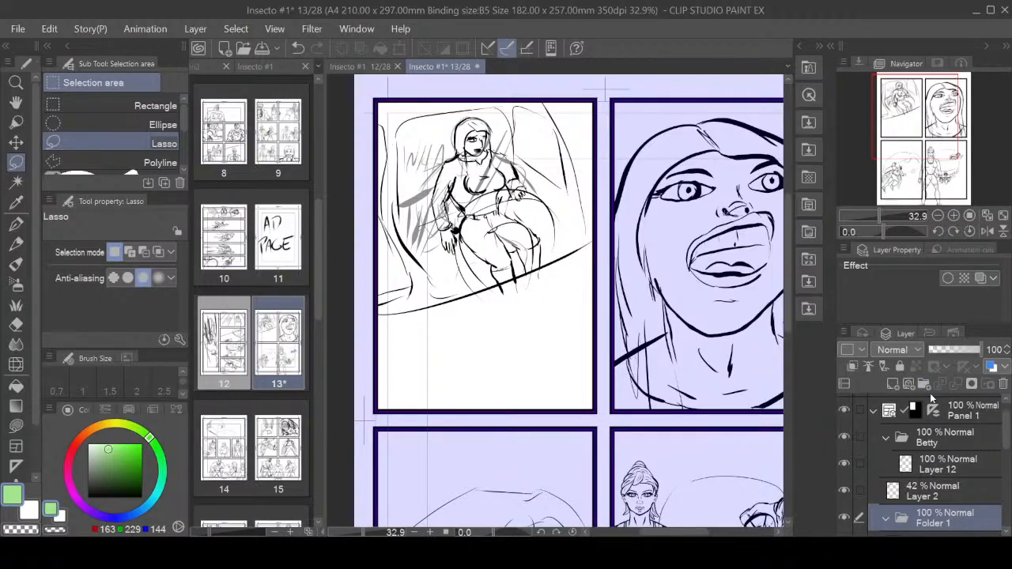
left_click(923, 384)
scroll(970, 510, "down", 1)
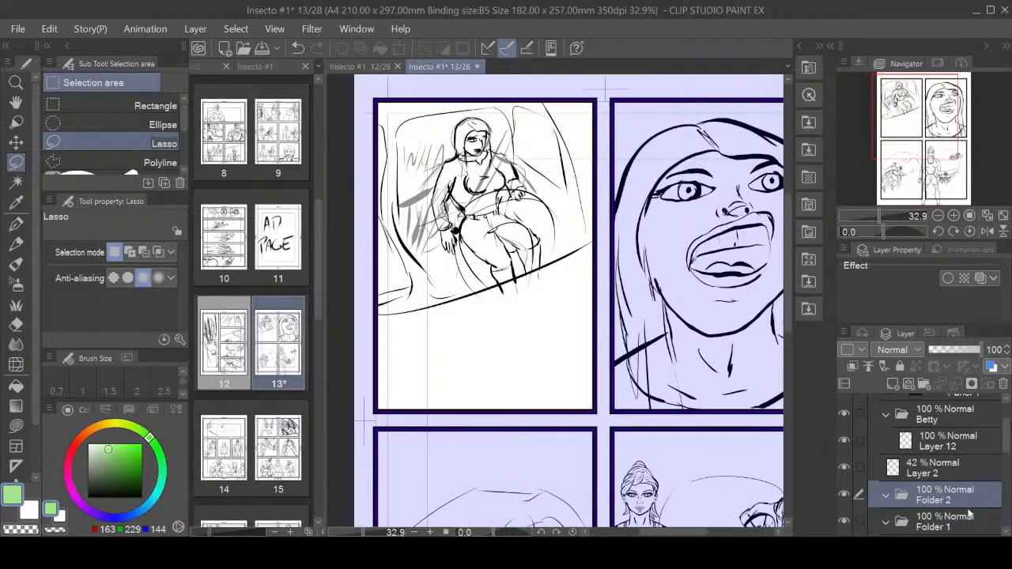
- Rename Folder 1 as "outside vechile" and Folder 2 as "inside vechule"
left_click(969, 515)
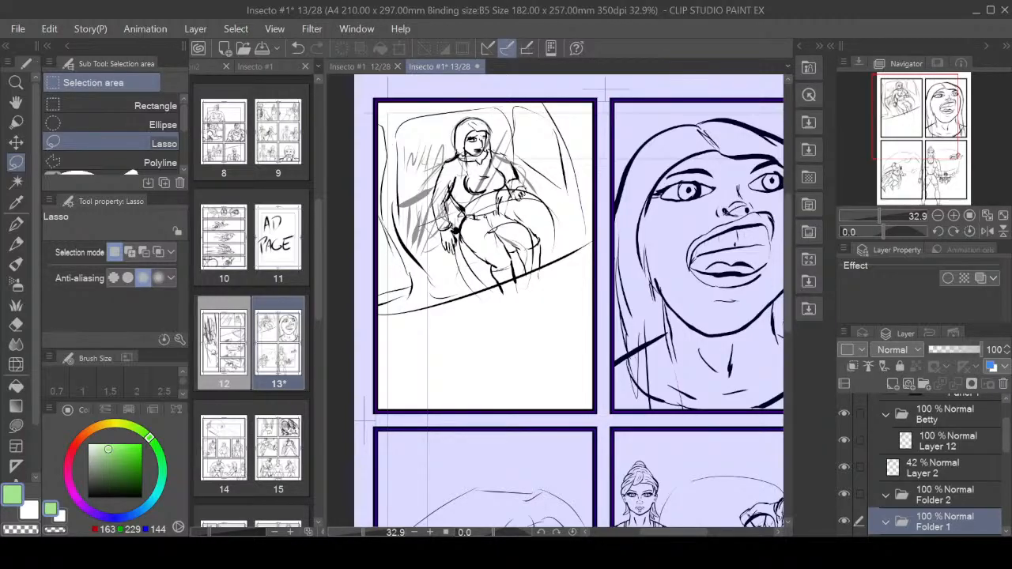
type("outside vechile")
key("Return")
key("Return")
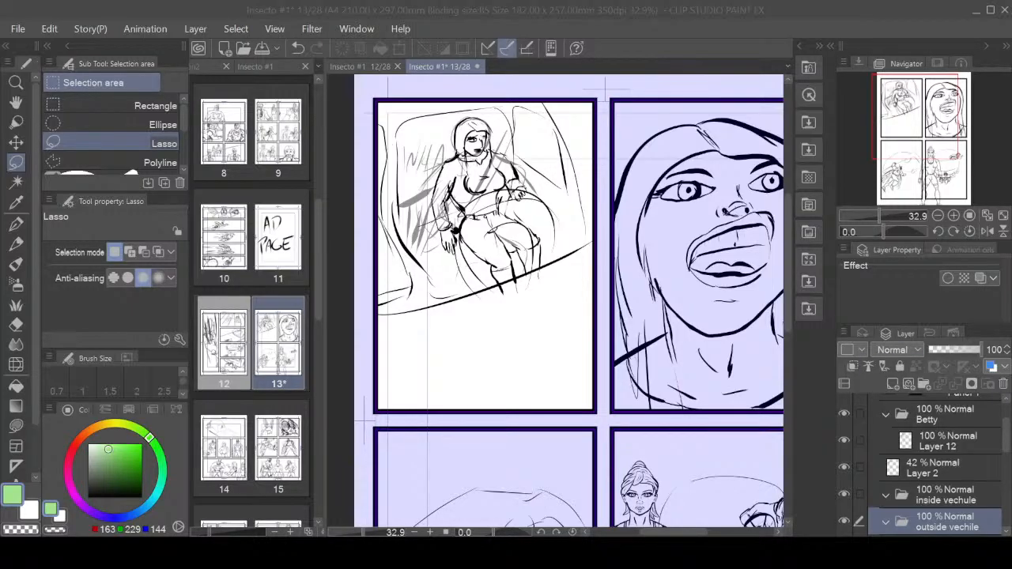
- Hide the 42% opacity Layer 2 and move it into the "inside vechule" folder
left_click(844, 467)
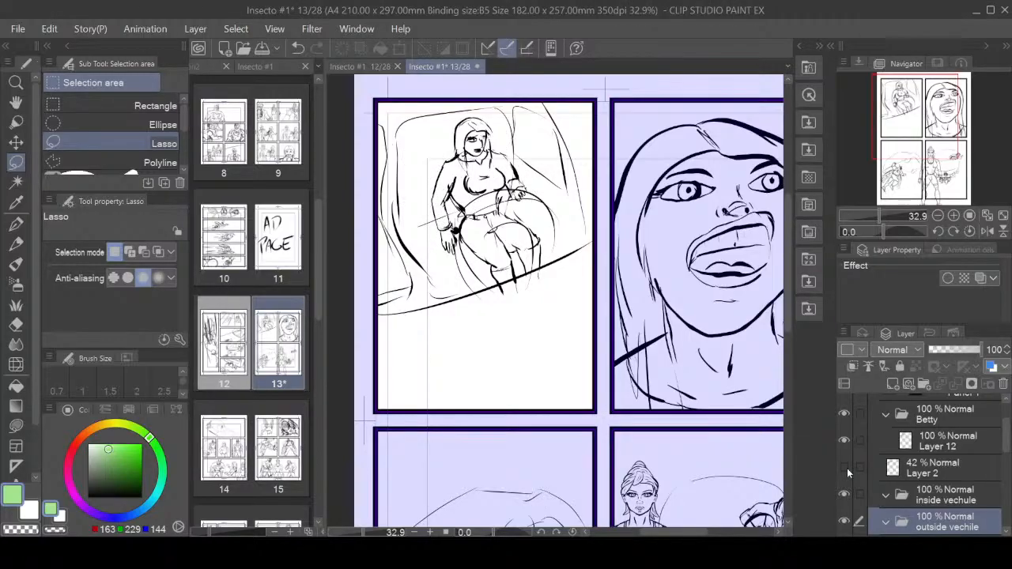
left_click(845, 467)
left_click(846, 467)
left_click_drag(913, 464, 942, 496)
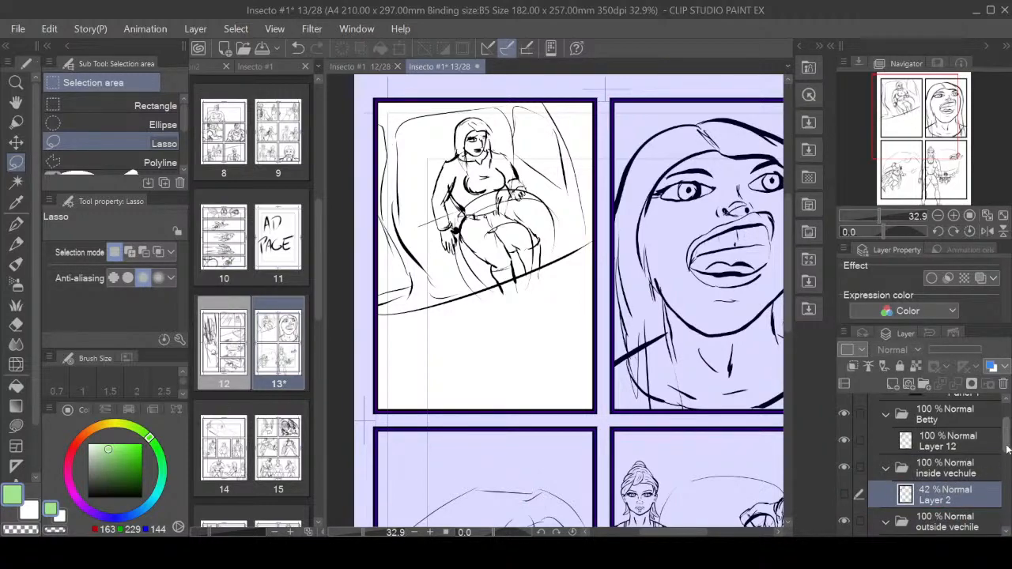
- Move the vehicle sketch on Layer 1 into the "outside vechile" folder and collapse the "inside vechule" folder
scroll(1006, 458, "down", 2)
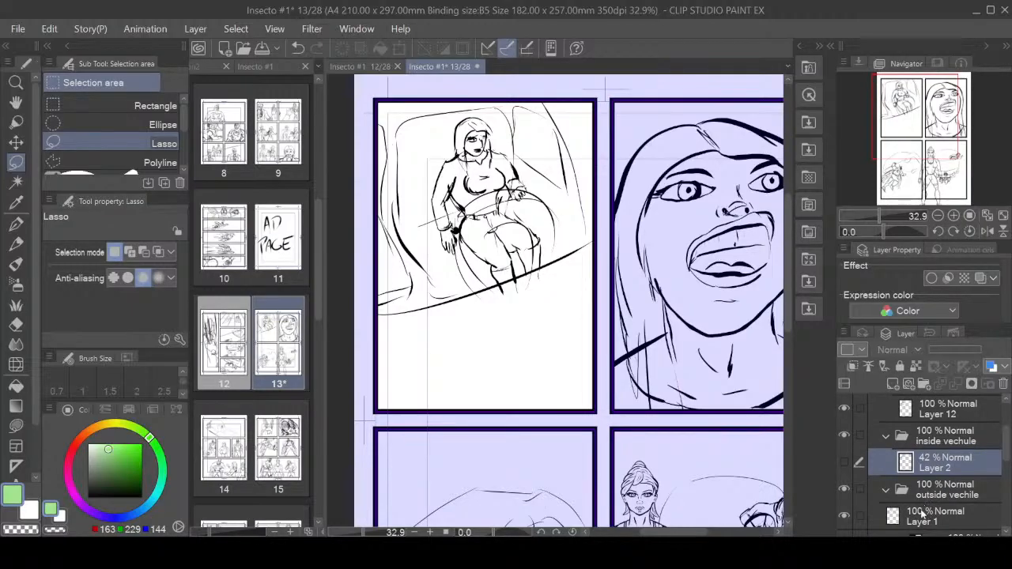
left_click(921, 514)
left_click(844, 515)
left_click(844, 516)
left_click_drag(915, 516, 942, 493)
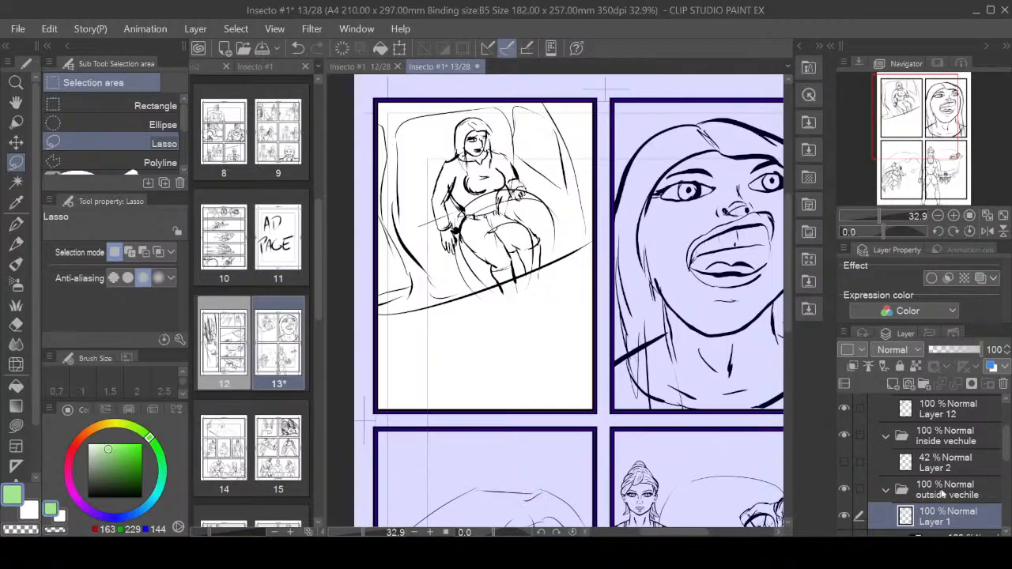
left_click(885, 435)
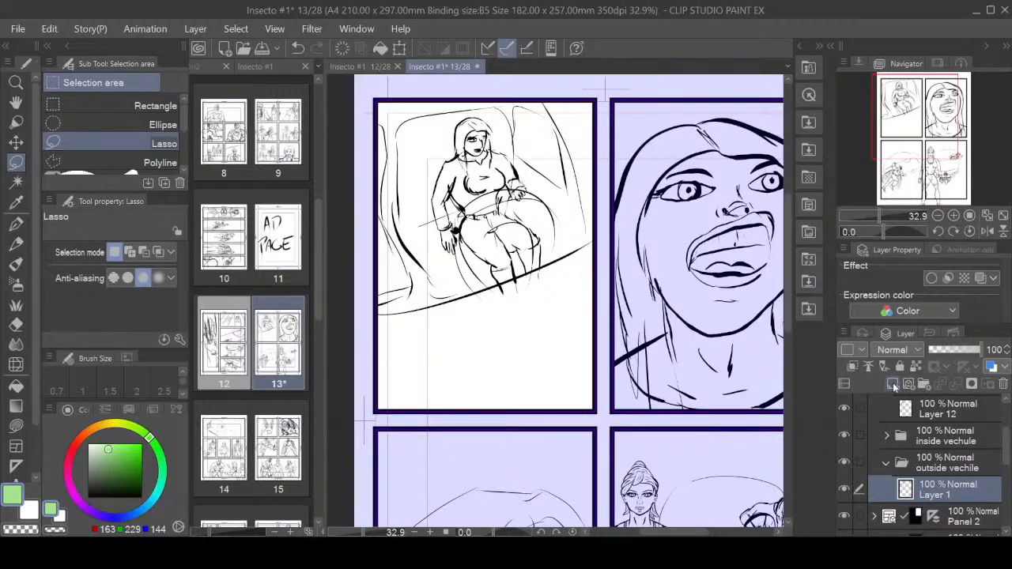
- Add a new raster layer above Layer 1 in the "outside vechile" folder and lower Layer 1's opacity to 31%
left_click(893, 385)
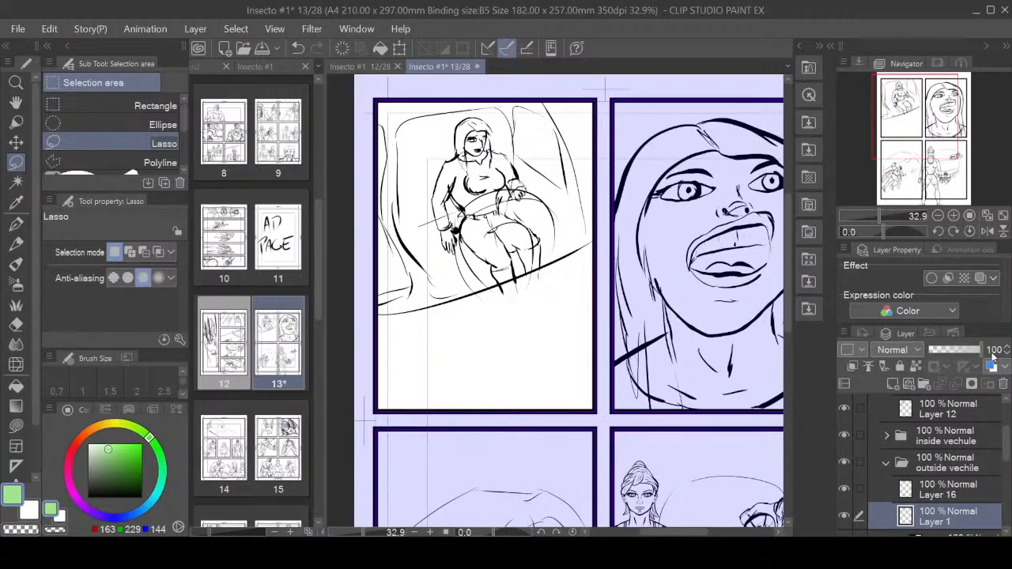
left_click_drag(992, 355, 944, 347)
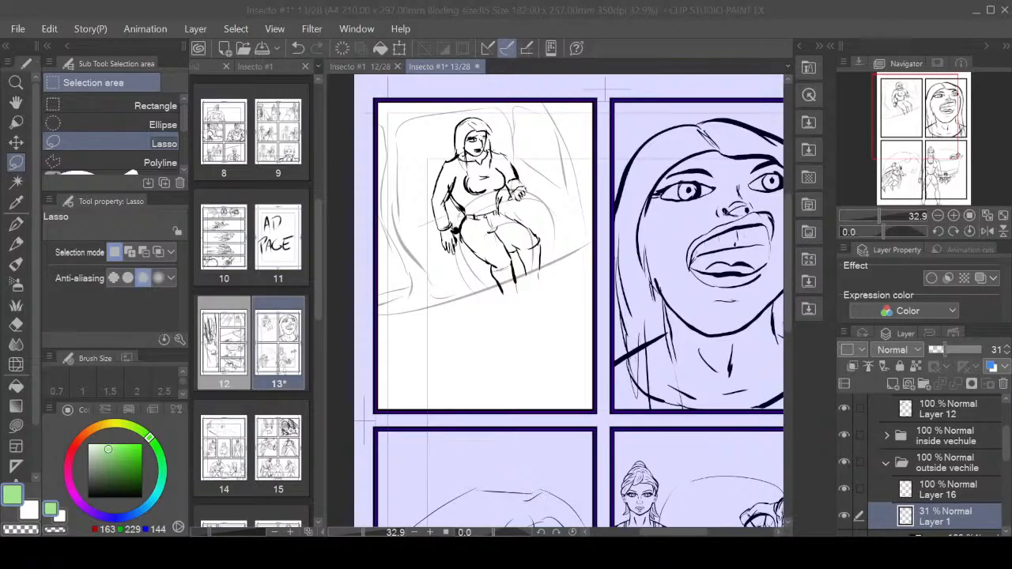
- Draw a black curved line for the windshield's lower edge across Panel 1 on Layer 16 with the Mapping pen
key("Return")
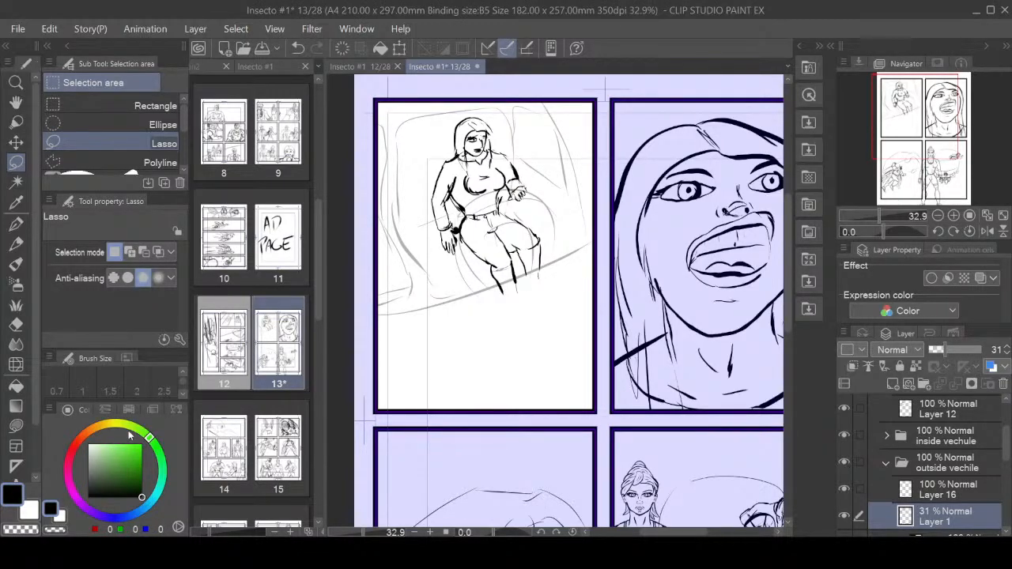
left_click(17, 224)
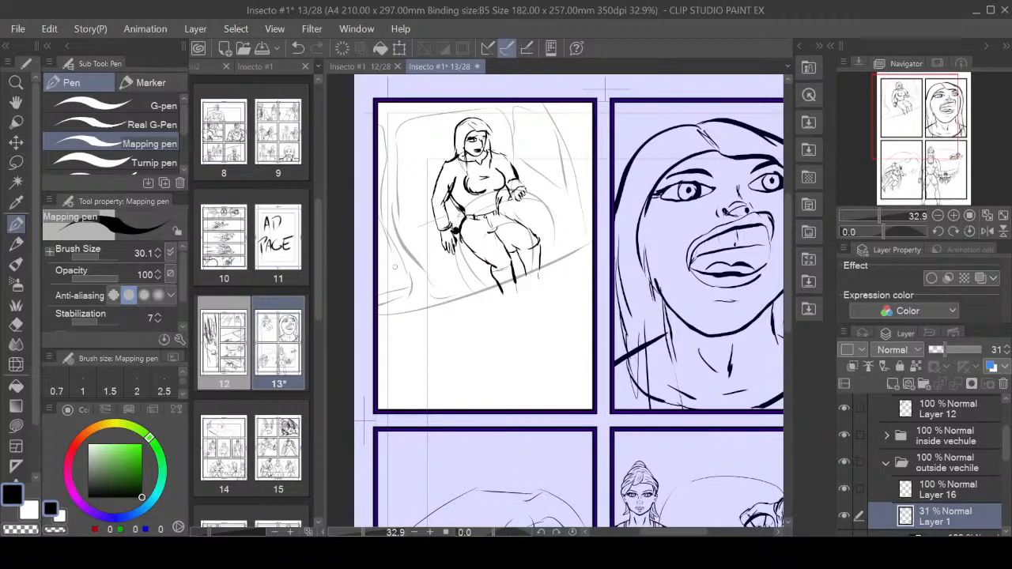
mouse_move(454, 253)
left_mouse_down()
mouse_move(531, 234)
mouse_move(533, 245)
left_mouse_up()
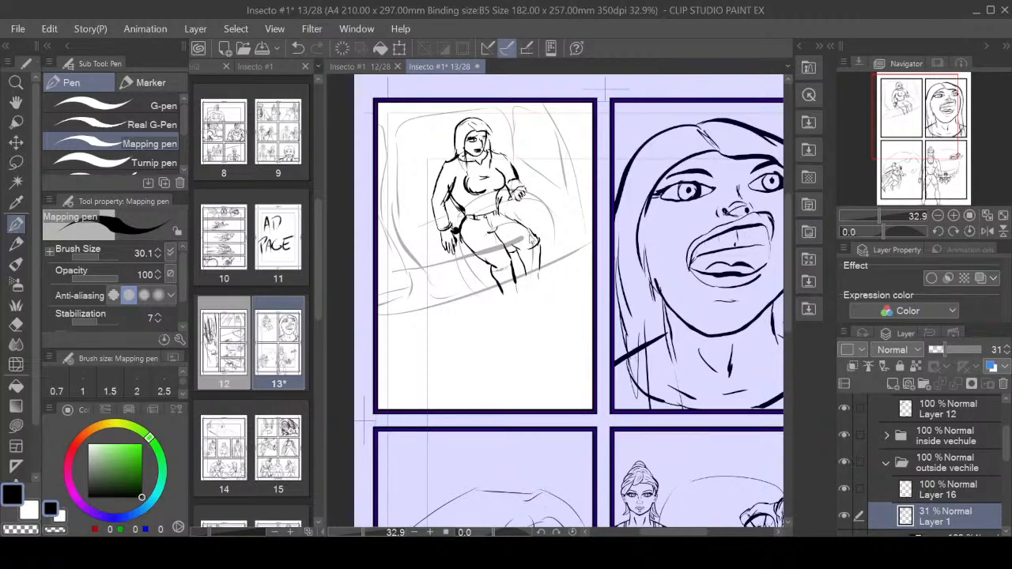
key("ctrl+z")
key("alt+bracketright")
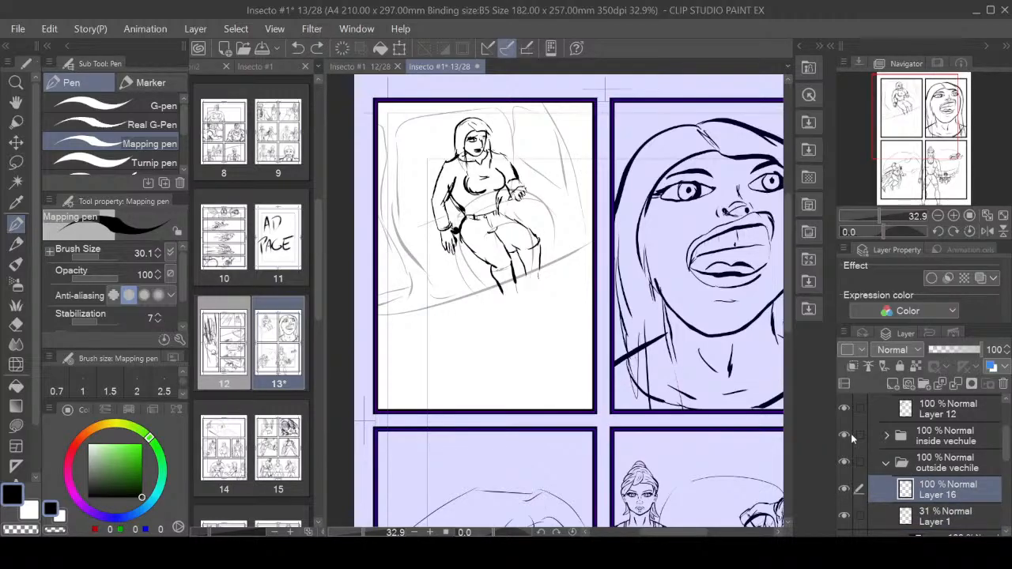
mouse_move(393, 253)
left_mouse_down()
mouse_move(533, 216)
mouse_move(593, 191)
left_mouse_up()
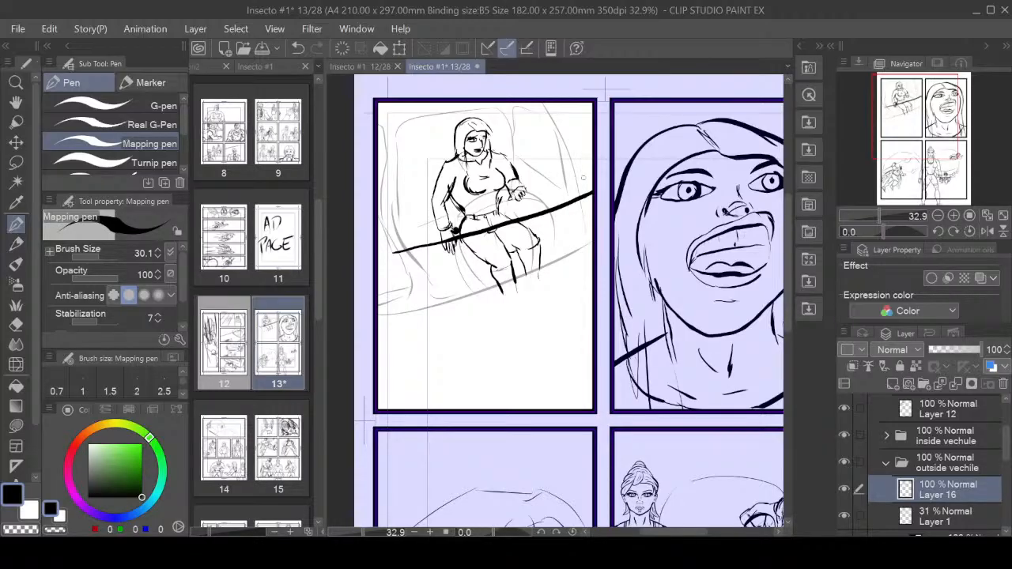
left_click_drag(392, 252, 380, 254)
left_click_drag(383, 253, 403, 251)
- Draw the hood's left edge down to the panel border and a slanted pillar line closing the windshield's right side
left_click_drag(378, 299, 443, 410)
left_click_drag(539, 99, 579, 200)
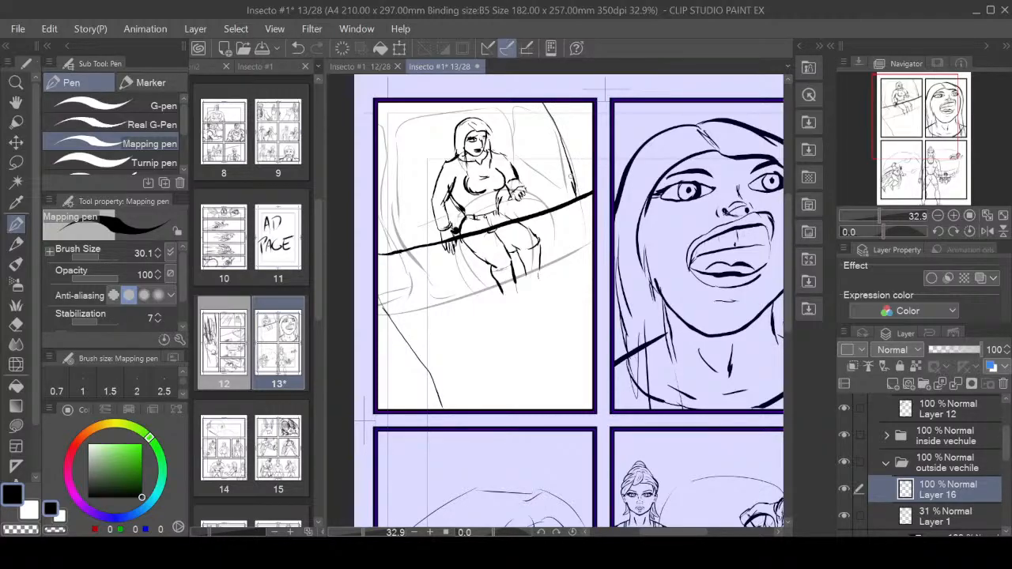
key("ctrl+z")
left_click_drag(591, 193, 544, 117)
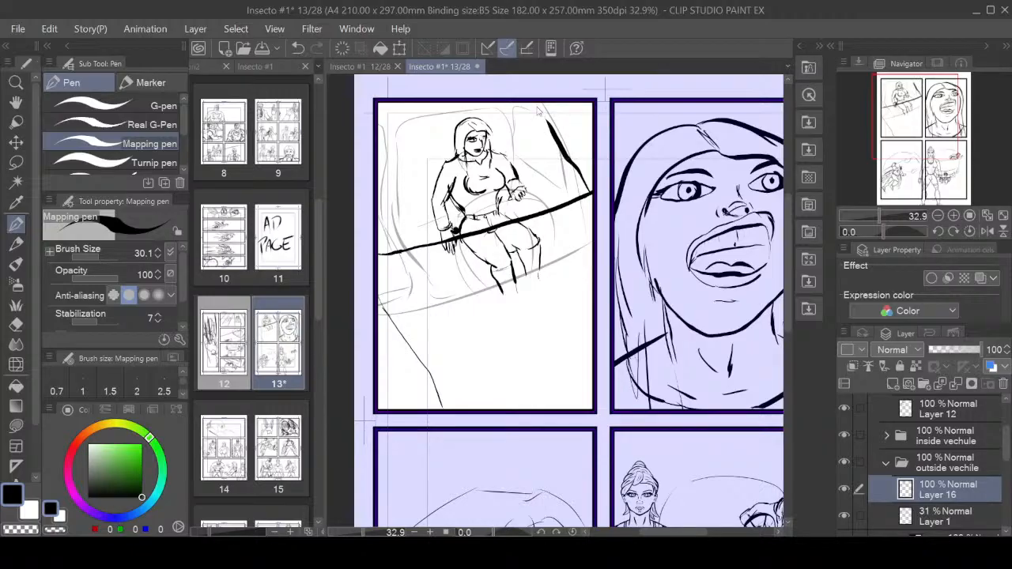
key("ctrl+z")
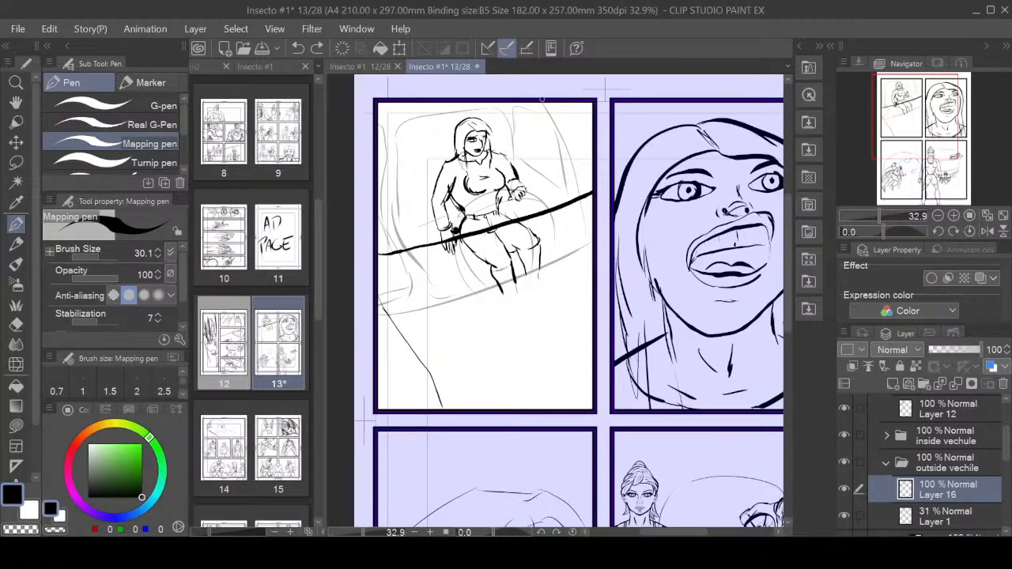
left_click_drag(551, 102, 590, 196)
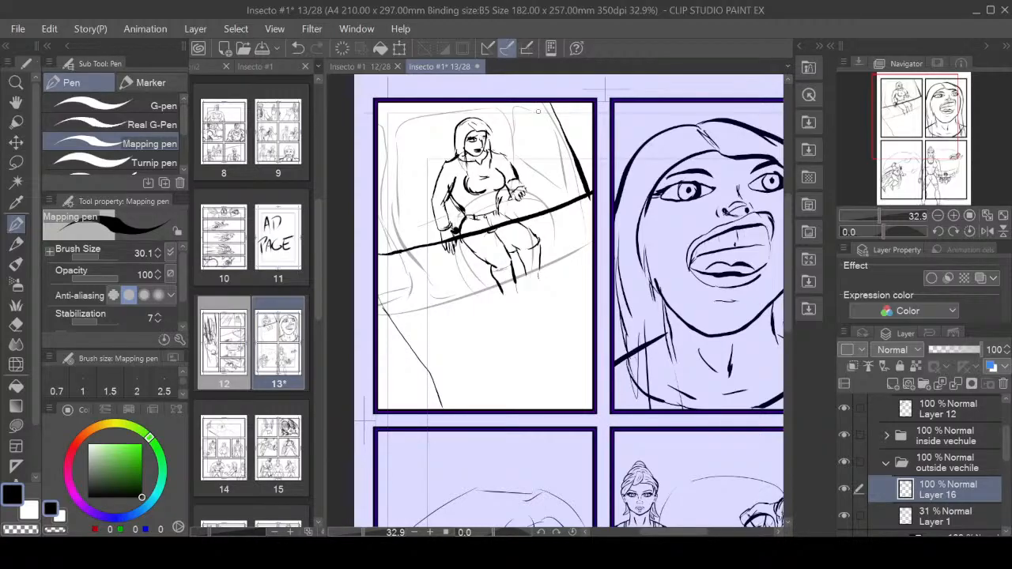
- Draw the windshield's upper edge and a second line parallel above its lower edge, and reinforce the hood's left edge
left_click_drag(373, 120, 453, 102)
left_click_drag(380, 235, 589, 168)
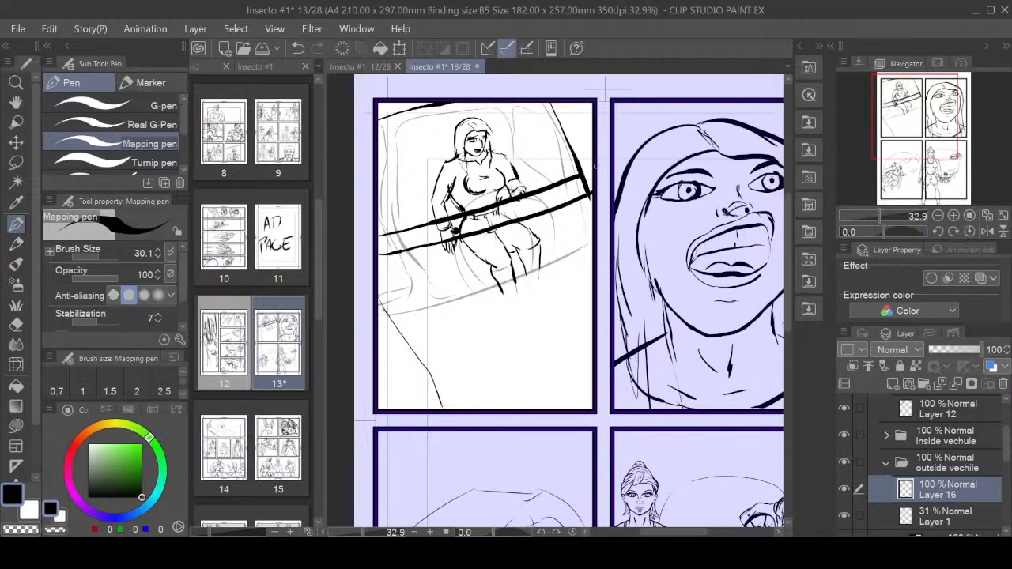
left_click_drag(377, 304, 455, 411)
- Sketch the steering wheel in front of the seated woman and a short line outside the right windshield pillar
mouse_move(465, 212)
left_mouse_down()
mouse_move(482, 195)
mouse_move(515, 193)
left_mouse_up()
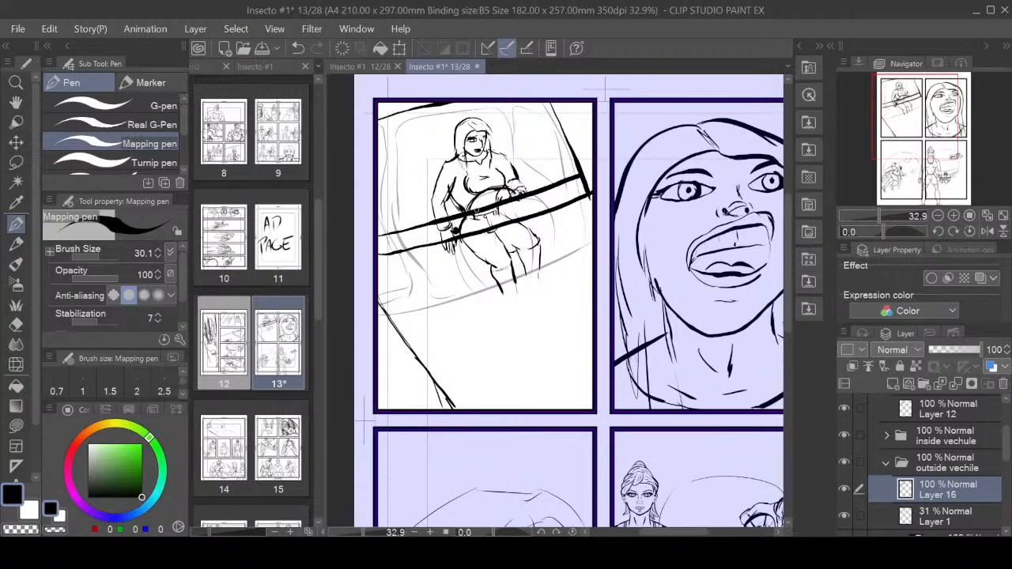
left_click_drag(473, 213, 507, 190)
left_click_drag(583, 168, 598, 154)
- Draw the left fender curve, the hood's front edge, and the headlight and bumper details along Panel 1's lower border
left_click_drag(386, 365, 405, 409)
mouse_move(449, 403)
left_mouse_down()
mouse_move(536, 383)
mouse_move(592, 350)
left_mouse_up()
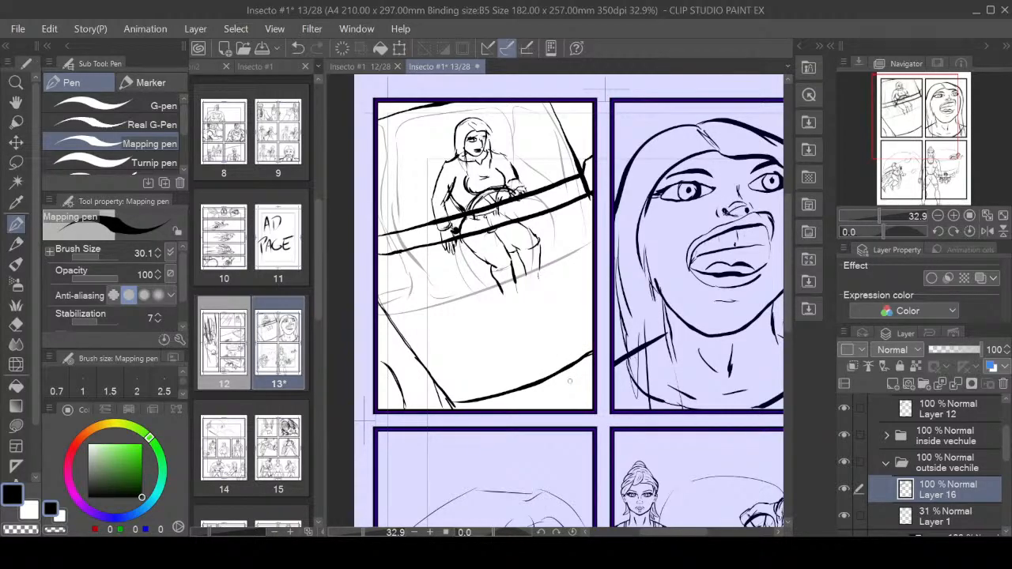
left_click_drag(536, 398, 547, 407)
mouse_move(454, 404)
left_mouse_down()
mouse_move(430, 406)
mouse_move(440, 400)
left_mouse_up()
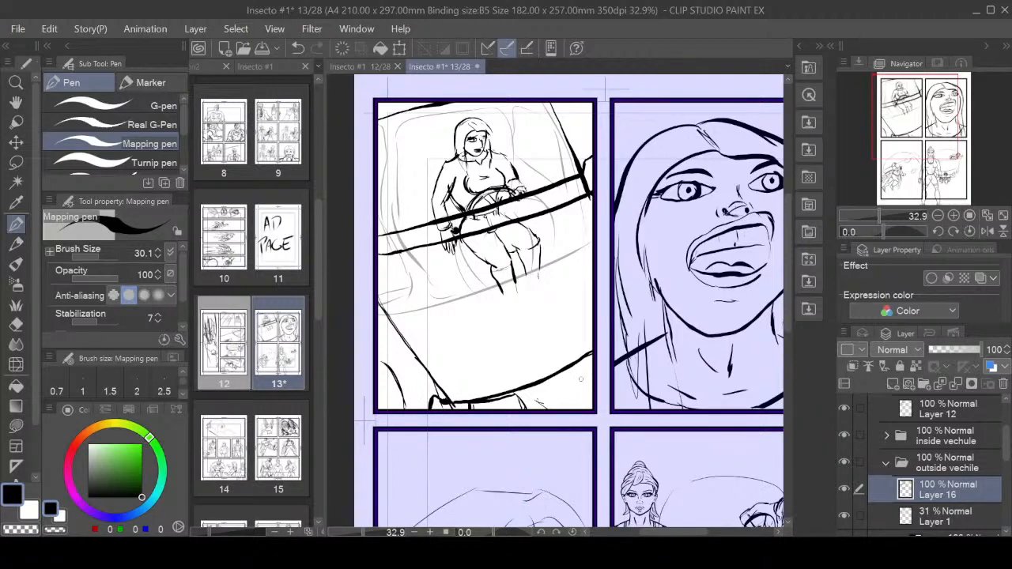
mouse_move(531, 395)
left_mouse_down()
mouse_move(566, 381)
mouse_move(555, 406)
mouse_move(596, 396)
mouse_move(582, 377)
left_mouse_up()
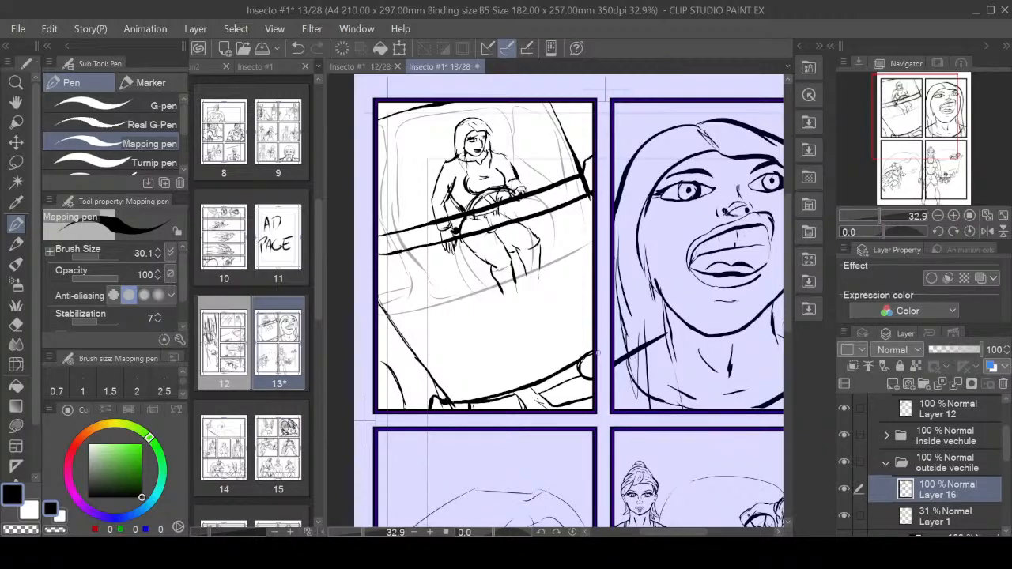
- Show Layer 2 in the "inside vechule" folder, add a raster layer above it and draw a seat belt line across the woman's torso
left_click(886, 463)
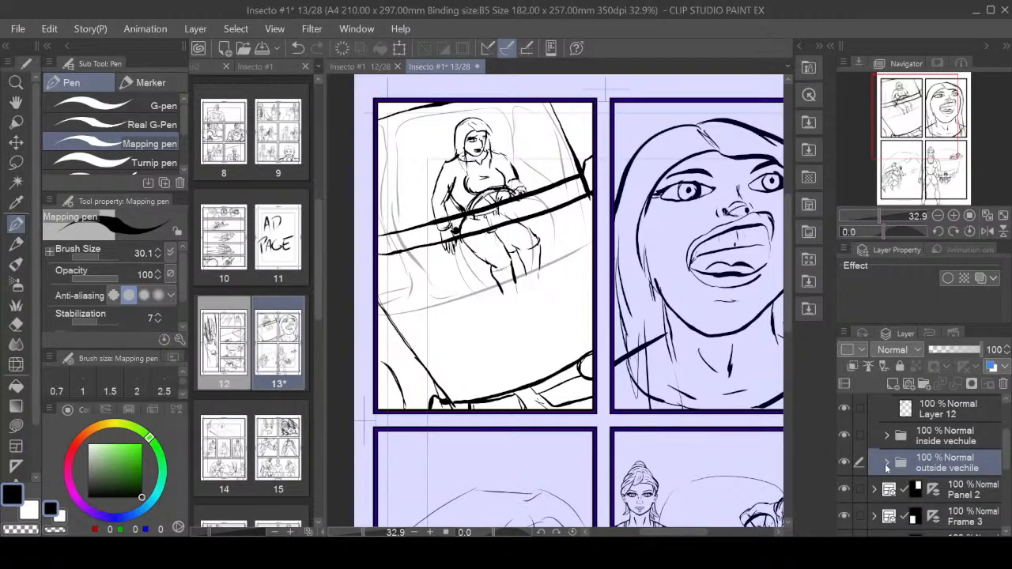
left_click(886, 436)
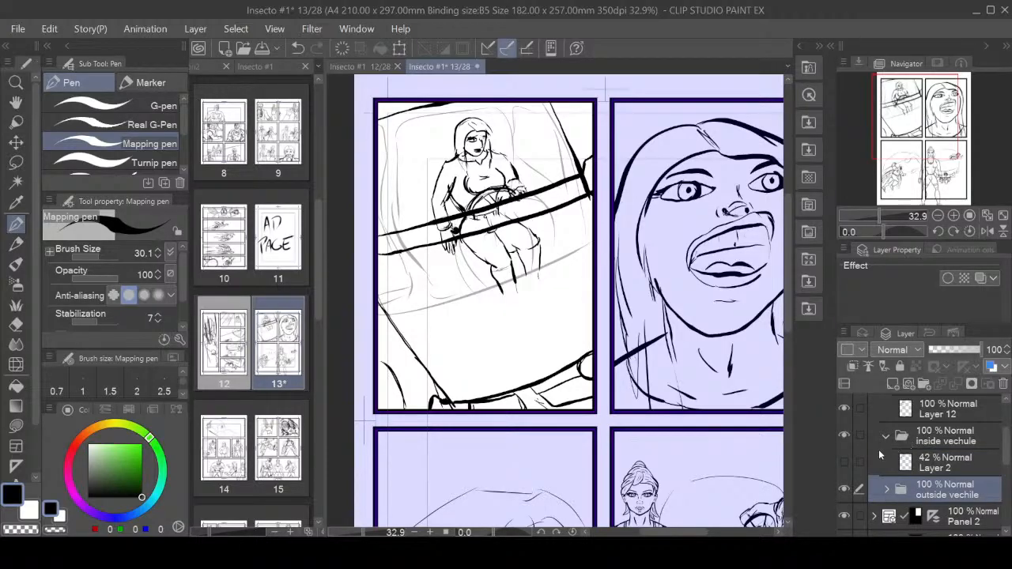
left_click(843, 462)
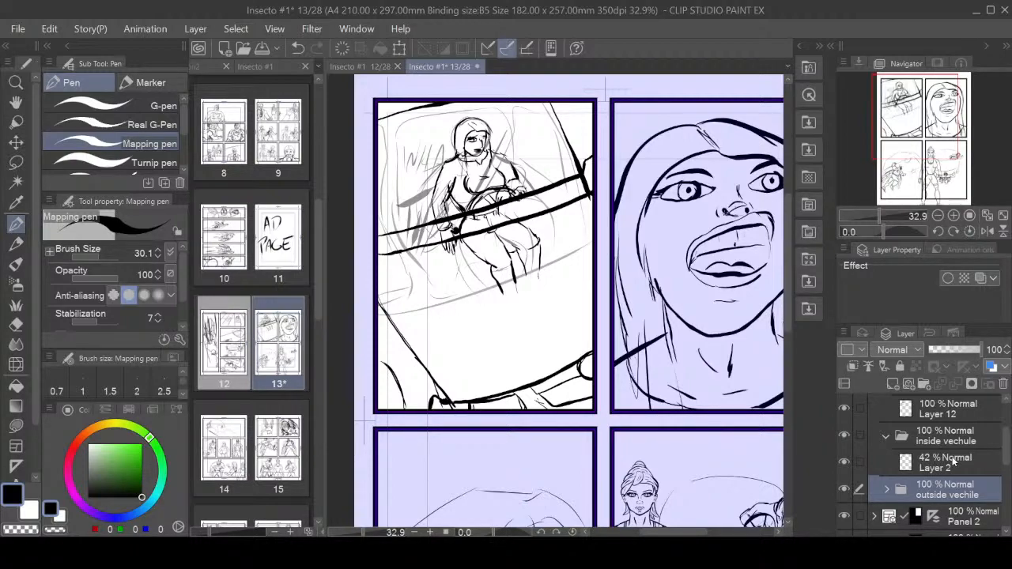
left_click(953, 462)
left_click(892, 383)
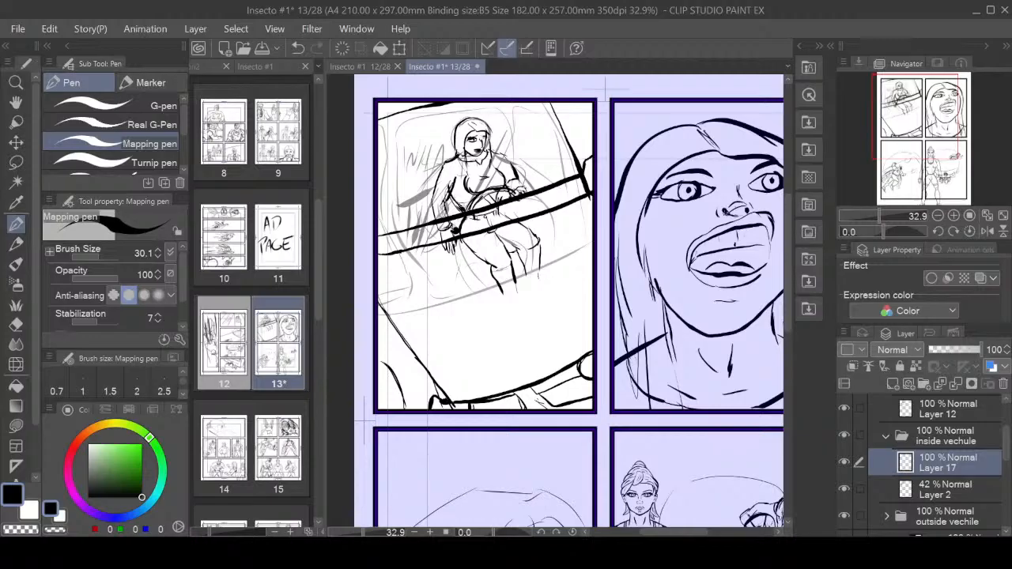
left_click_drag(460, 209, 509, 118)
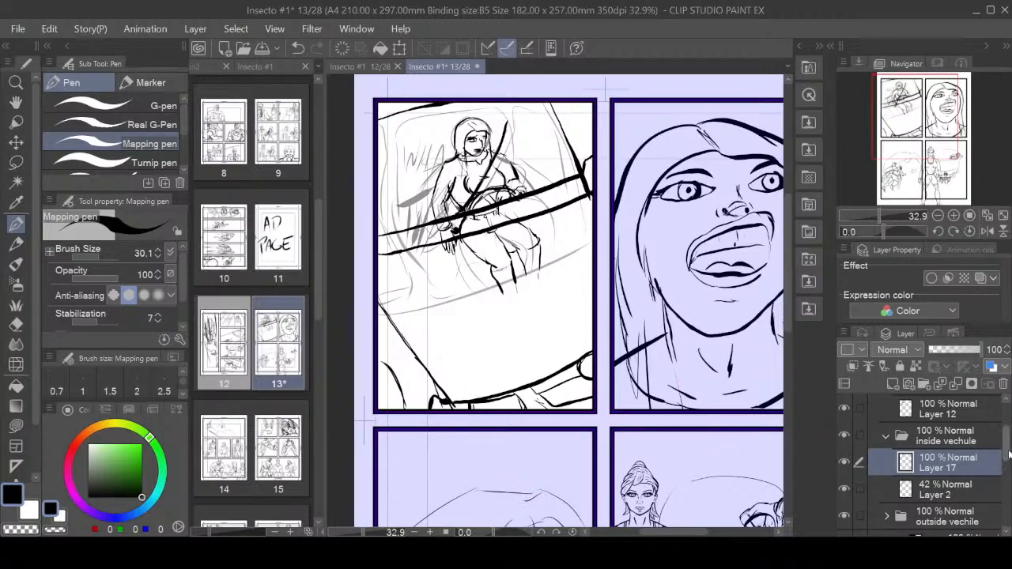
- On Layer 16 in the "outside vechile" folder, draw the inner window frame lines between the woman and the right windshield pillar
scroll(1008, 459, "down", 2)
scroll(1008, 465, "down", 1)
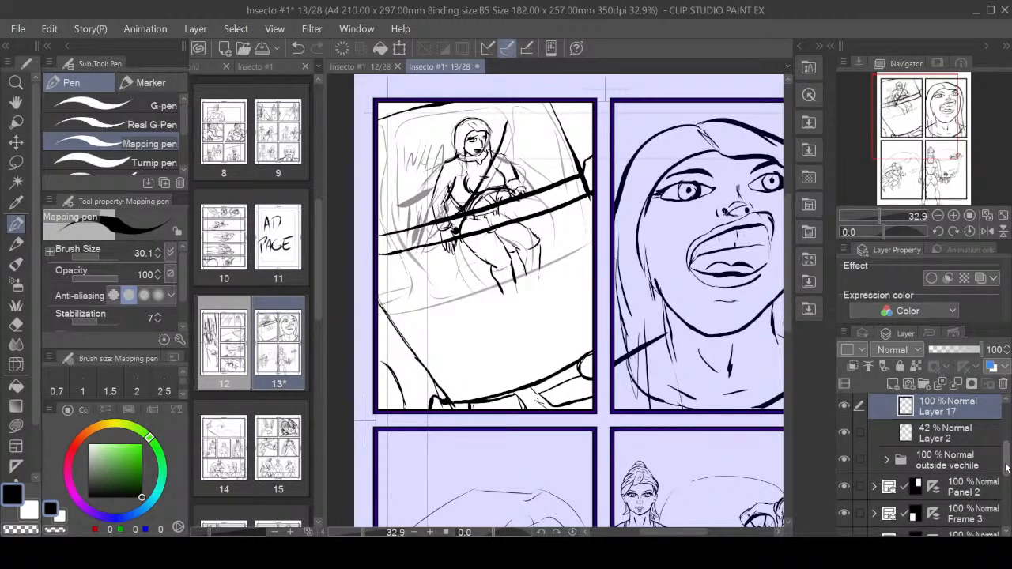
left_click(942, 462)
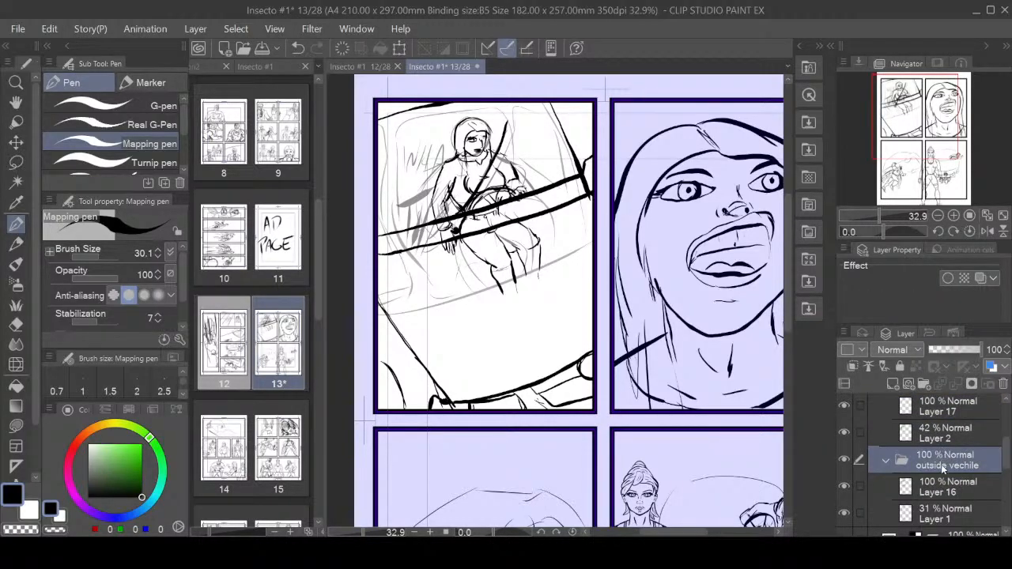
left_click(939, 483)
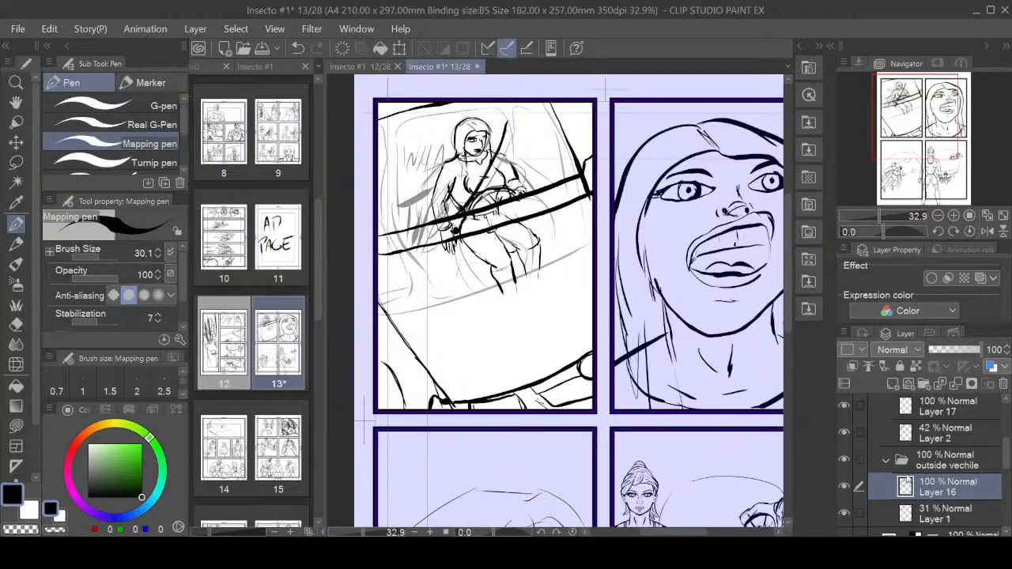
left_click_drag(538, 101, 565, 174)
left_click_drag(519, 139, 545, 160)
key("ctrl+z")
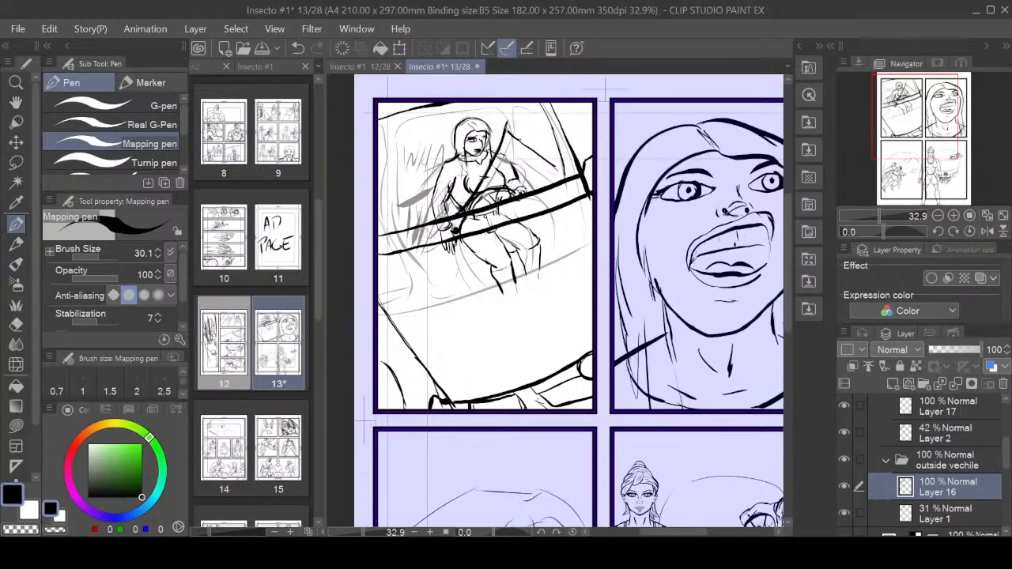
left_click_drag(508, 125, 509, 99)
left_click_drag(504, 135, 507, 119)
key("ctrl+z")
- On Layer 17, draw the seat belt's second edge with its upper anchor and outline the seat and headrest behind the woman
left_click(939, 412)
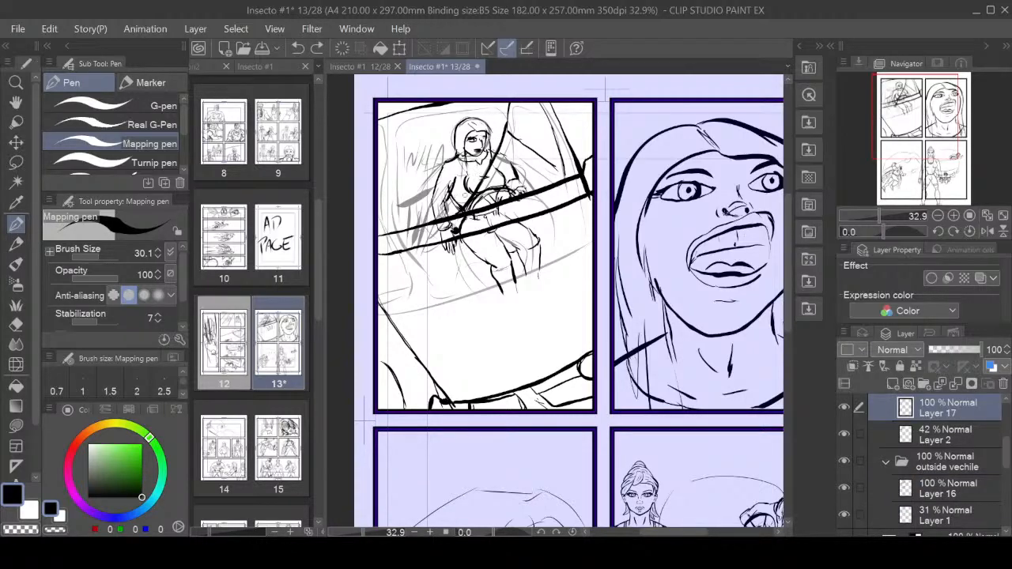
mouse_move(452, 212)
left_mouse_down()
mouse_move(492, 147)
mouse_move(503, 103)
mouse_move(510, 118)
mouse_move(499, 125)
left_mouse_up()
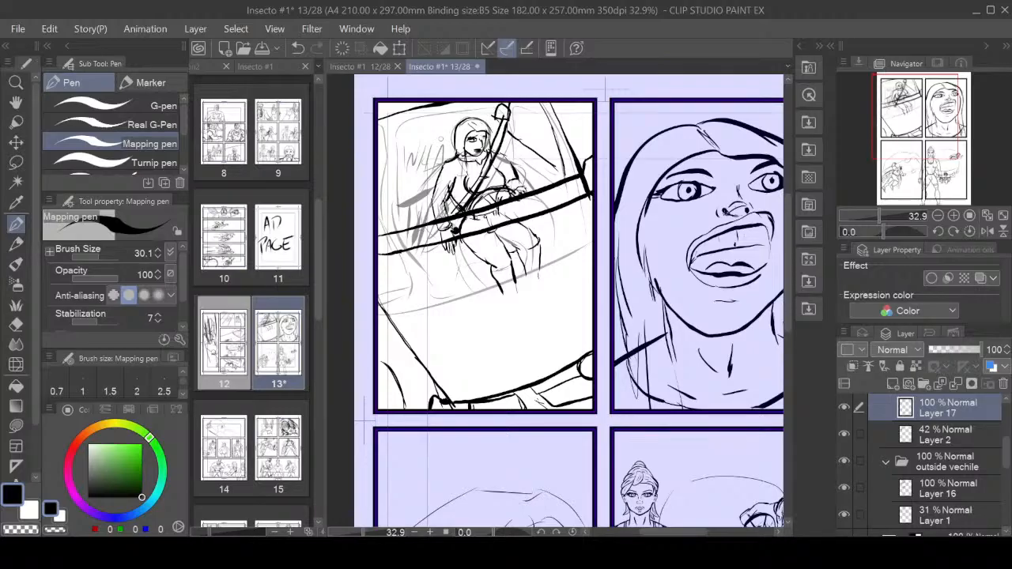
mouse_move(444, 148)
left_mouse_down()
mouse_move(440, 137)
mouse_move(454, 127)
mouse_move(434, 147)
mouse_move(455, 158)
mouse_move(428, 214)
mouse_move(443, 151)
mouse_move(423, 176)
mouse_move(423, 225)
mouse_move(436, 235)
left_mouse_up()
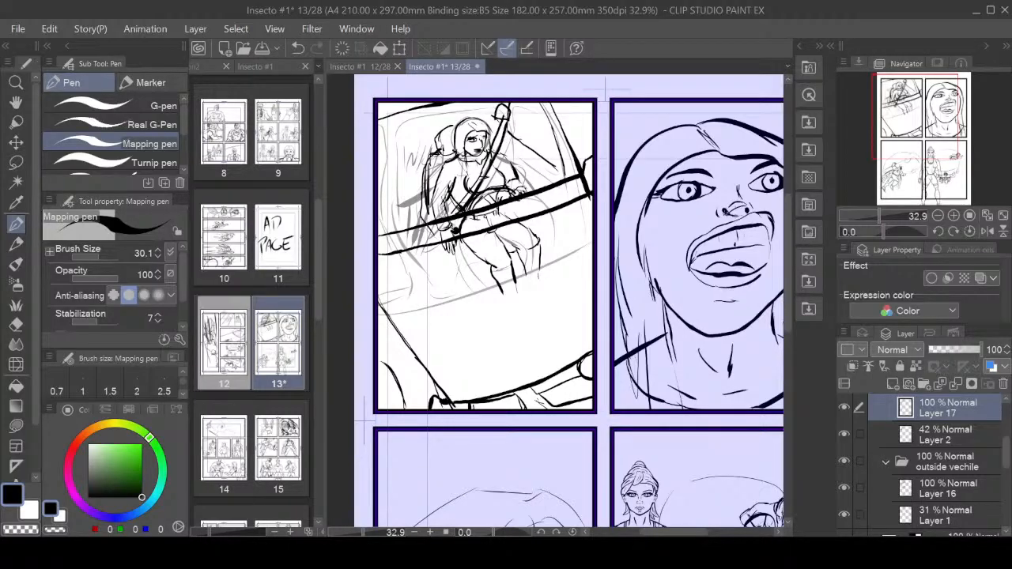
- Draw the neighbouring seat and the interior frame lines to the left of the woman on Layer 17
mouse_move(379, 164)
left_mouse_down()
mouse_move(395, 151)
mouse_move(380, 136)
mouse_move(405, 189)
mouse_move(408, 236)
mouse_move(381, 235)
left_mouse_up()
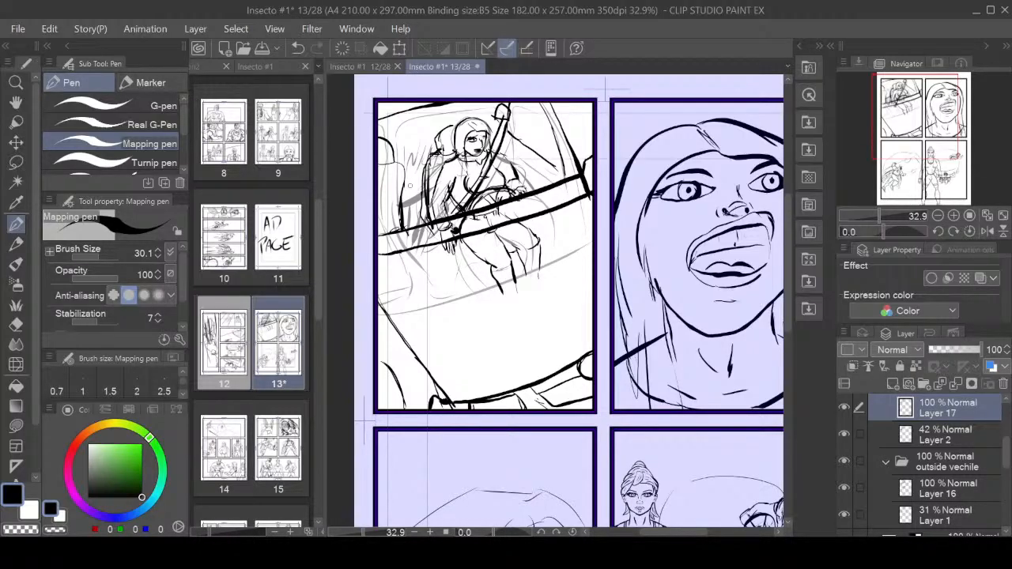
mouse_move(414, 111)
left_mouse_down()
mouse_move(413, 188)
mouse_move(426, 188)
left_mouse_up()
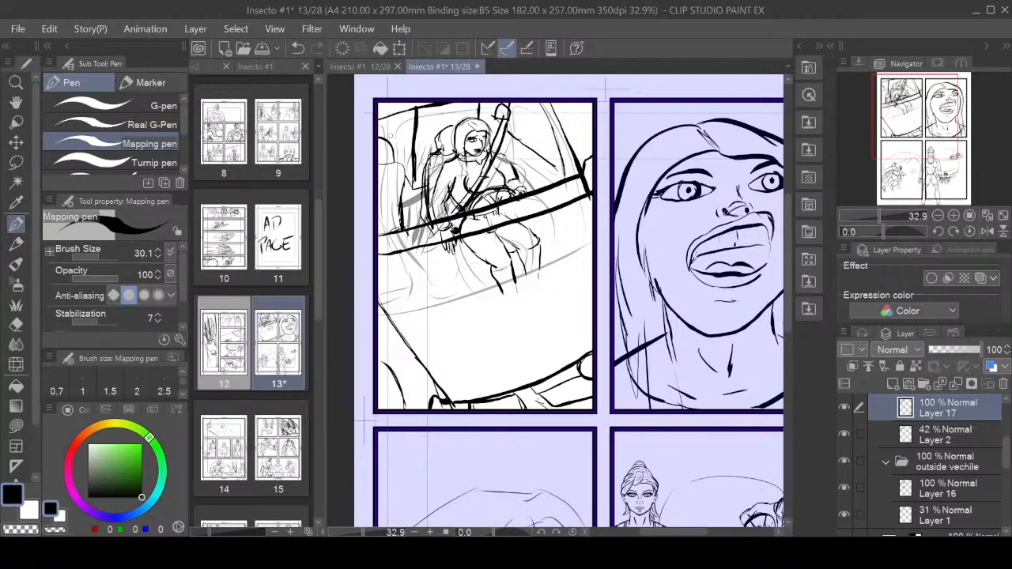
mouse_move(400, 108)
left_mouse_down()
mouse_move(402, 148)
mouse_move(393, 144)
mouse_move(407, 192)
mouse_move(425, 201)
left_mouse_up()
mouse_move(401, 211)
left_mouse_down()
mouse_move(445, 220)
mouse_move(406, 214)
mouse_move(419, 229)
mouse_move(410, 216)
mouse_move(400, 227)
mouse_move(401, 177)
mouse_move(386, 158)
left_mouse_up()
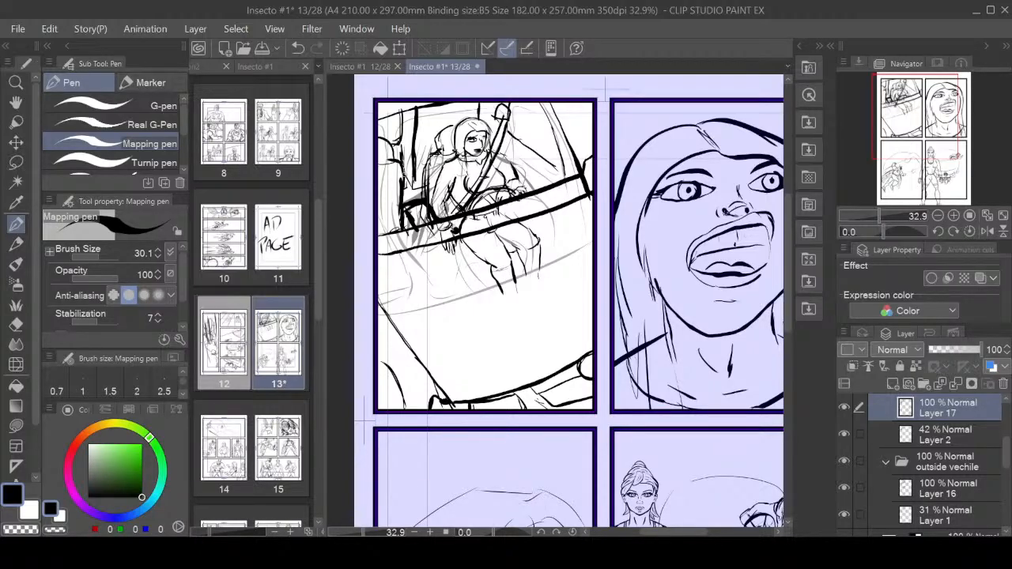
- Hide the faint sketches on Layer 2 and Layer 1
left_click(843, 434)
left_click(844, 513)
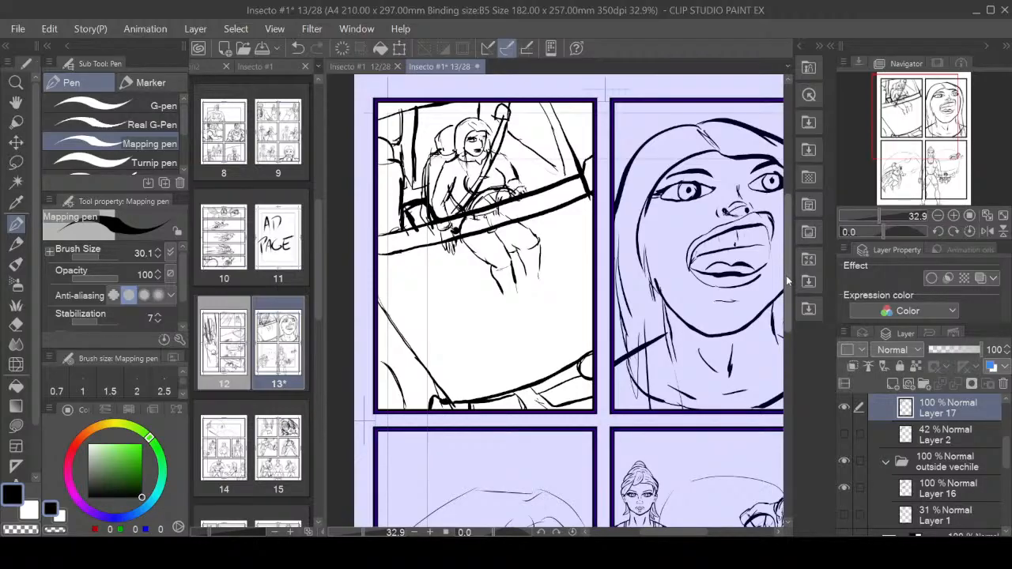
- Collapse the Betty, "inside vechule" and Panel 1 folders, and select and expand the Frame 3 folder
left_click_drag(785, 293, 790, 353)
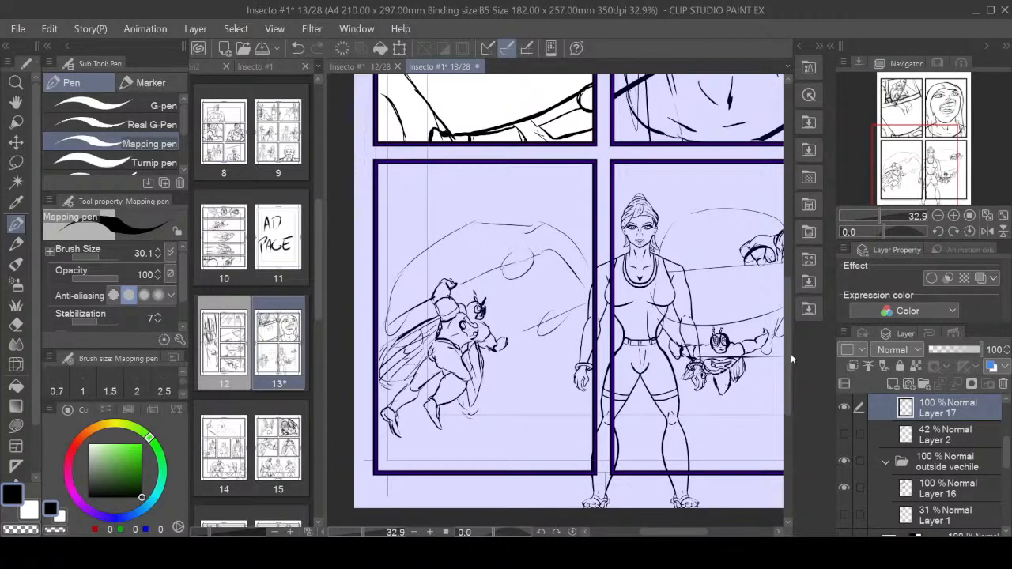
scroll(955, 416, "up", 5)
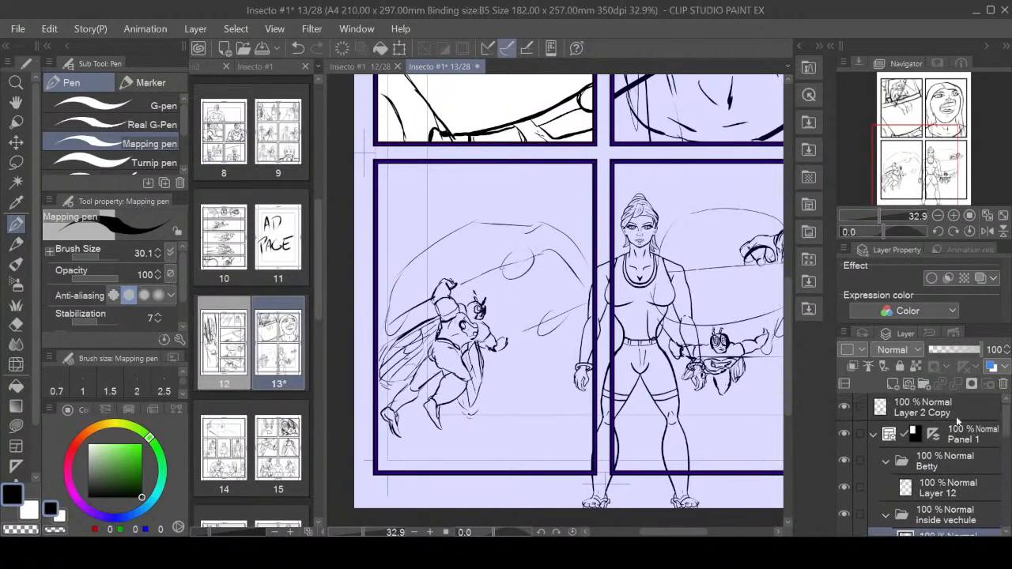
left_click(886, 461)
left_click(886, 490)
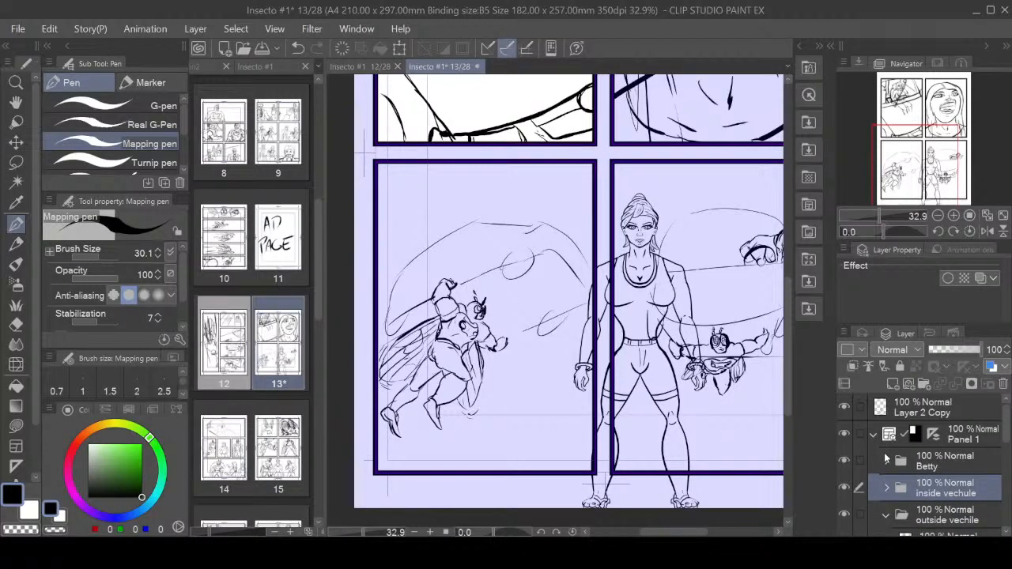
left_click(873, 434)
left_click(972, 490)
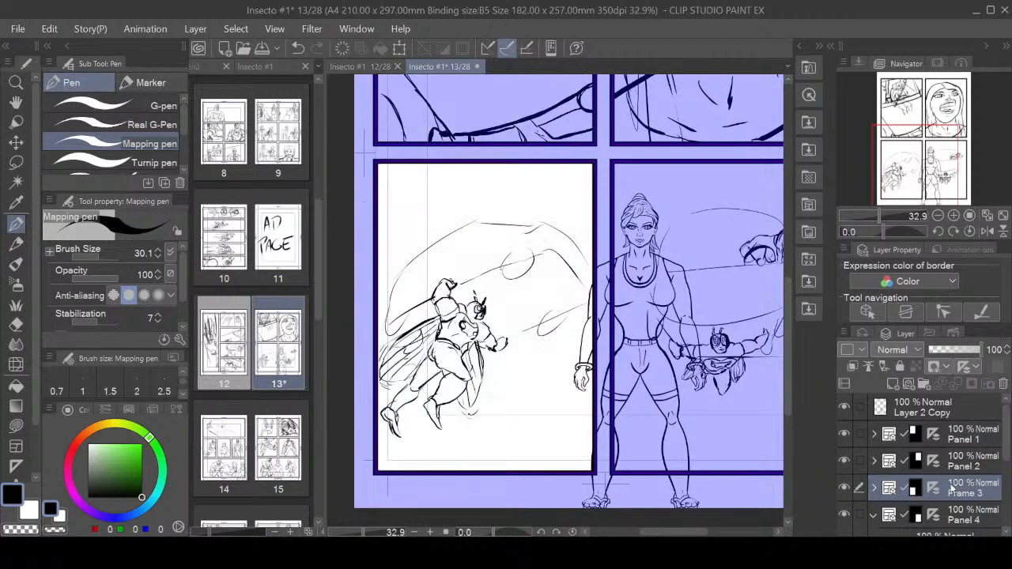
left_click(874, 488)
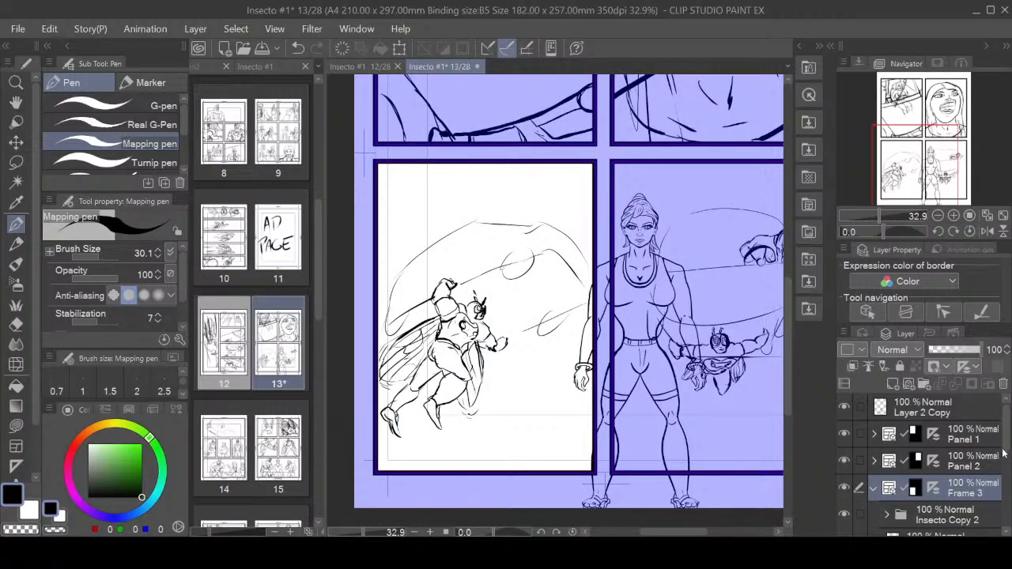
- Check Layer 4 Copy in the Frame 3 folder and clear the standing woman figure that overlaps Frame 3 and Panel 4
left_click_drag(1004, 447, 1007, 474)
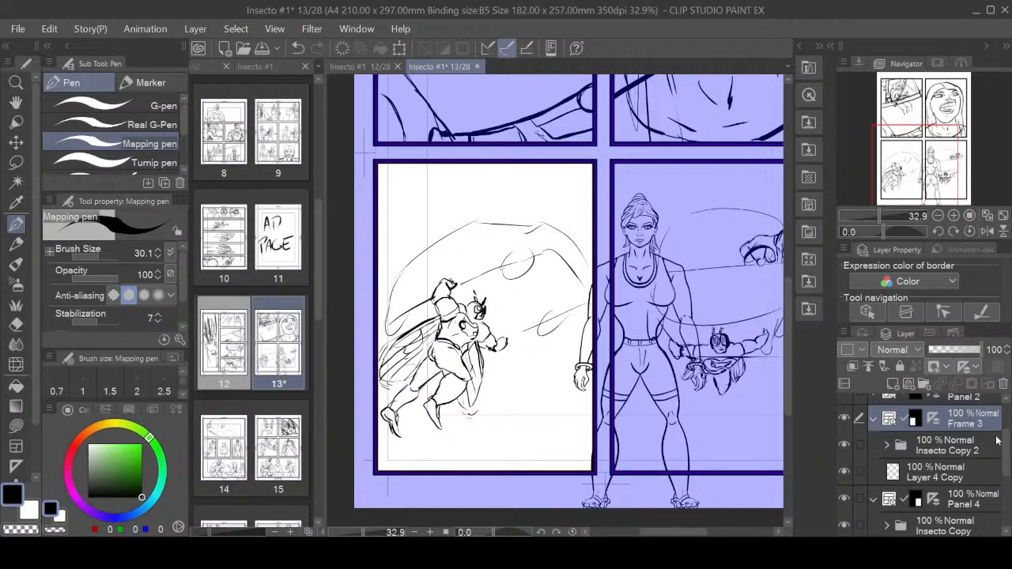
scroll(997, 441, "down", 1)
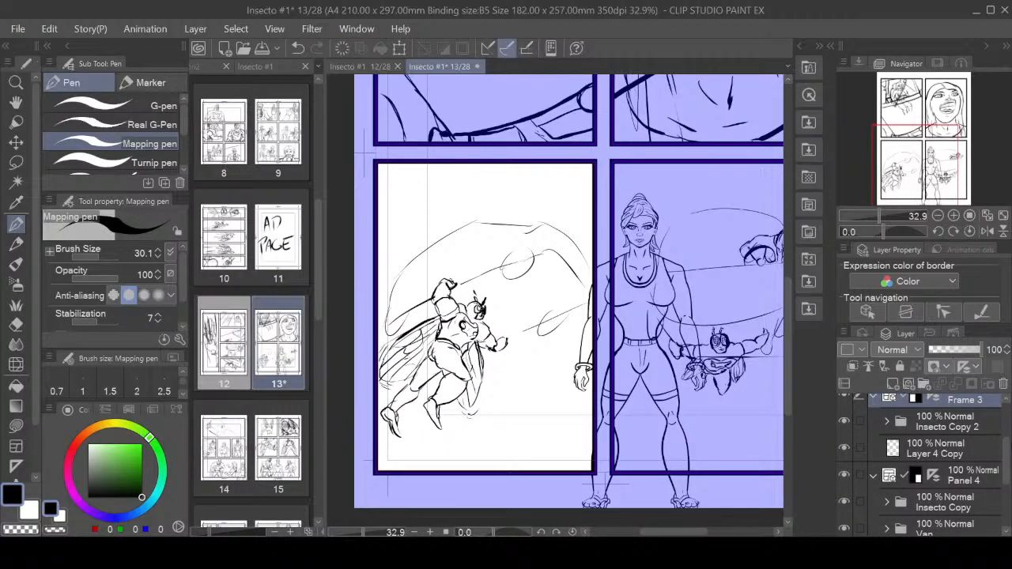
left_click(846, 448)
left_click(843, 448)
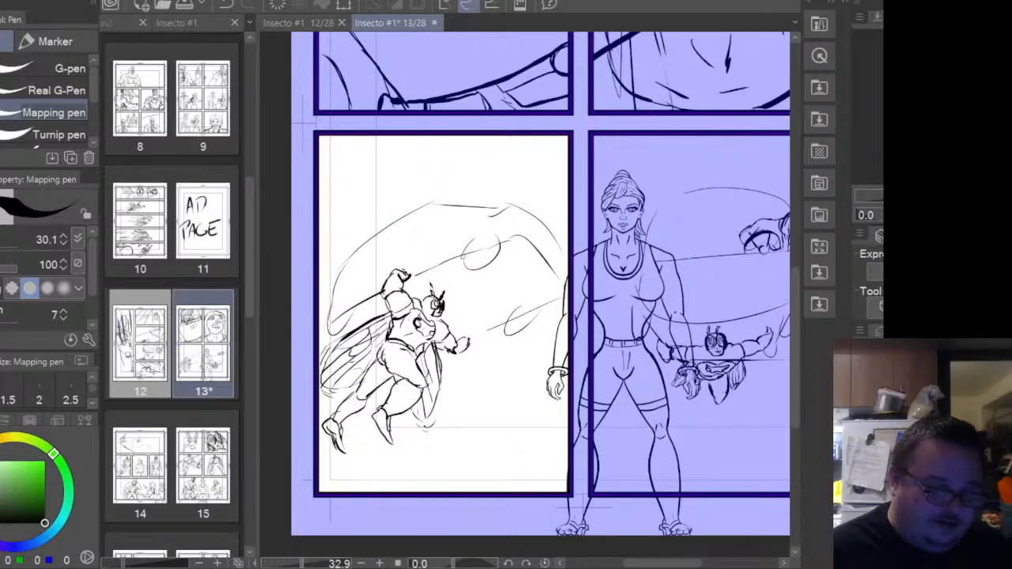
key("ctrl+z")
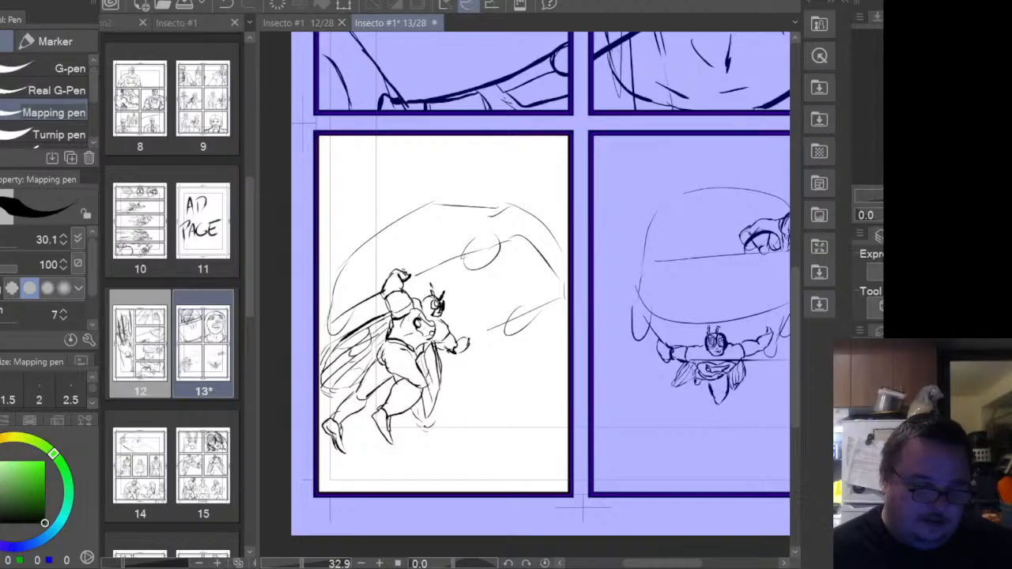
- Fade the rough vehicle sketch in Frame 3 and add a new layer for redrawing the vehicle
left_click(925, 427)
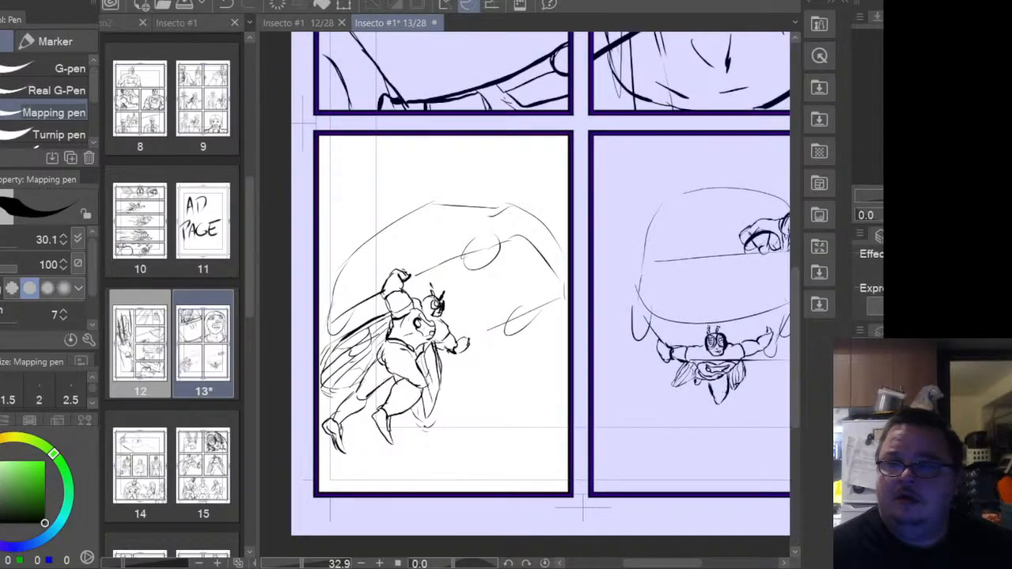
left_click(925, 426)
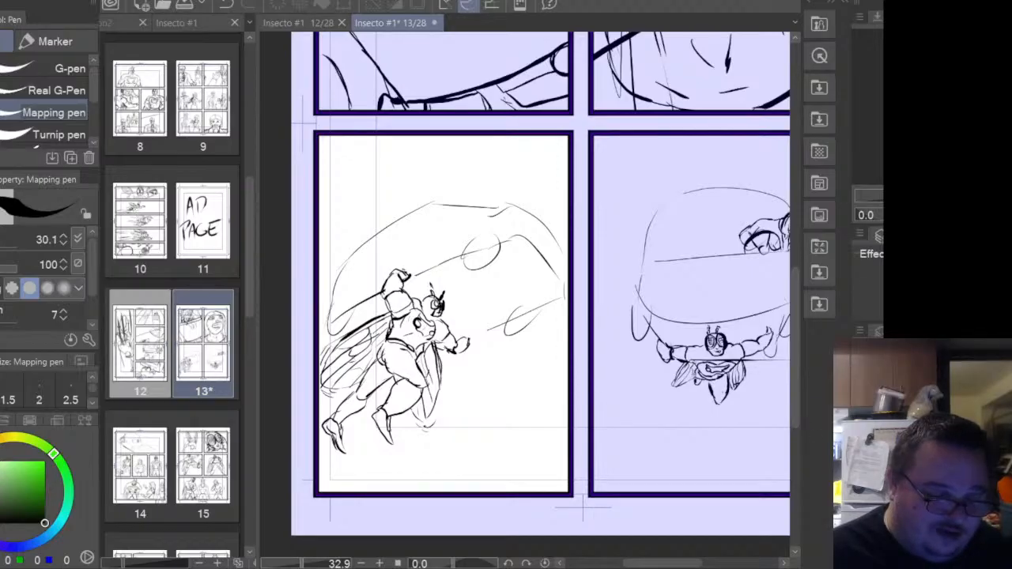
key("ctrl+shift+n")
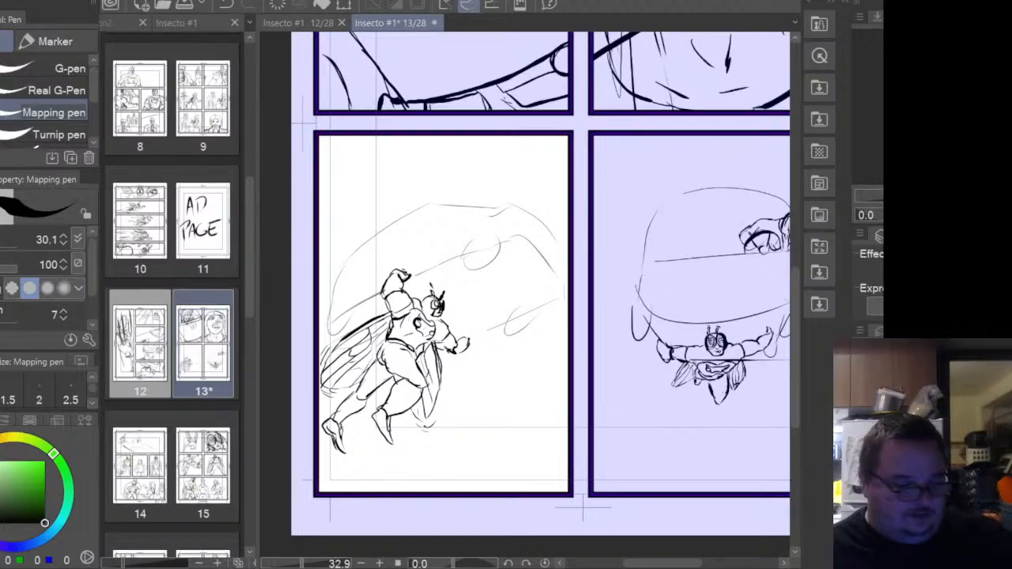
scroll(428, 291, "up", 4)
scroll(427, 291, "up", 1)
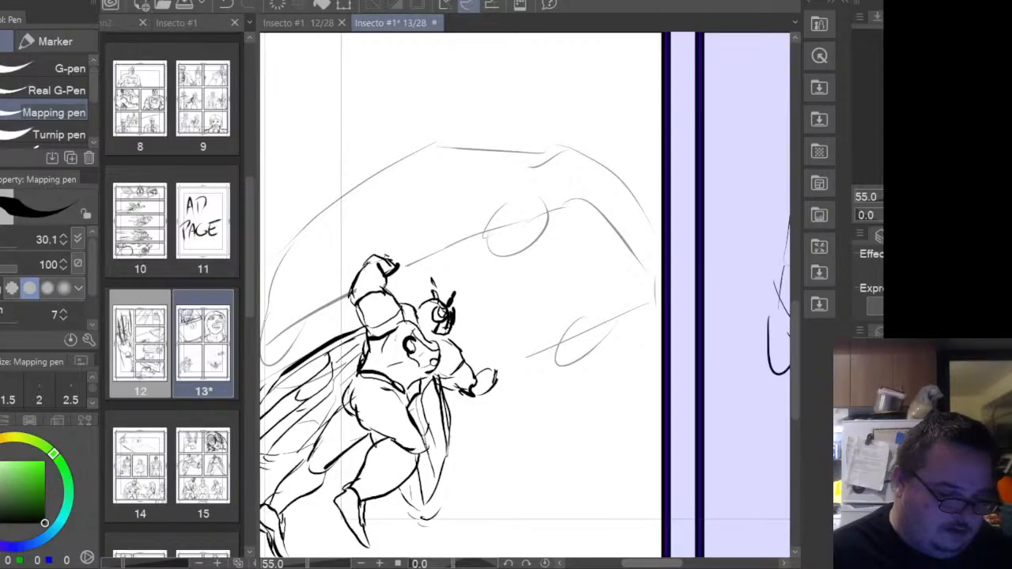
left_click_drag(657, 564, 646, 564)
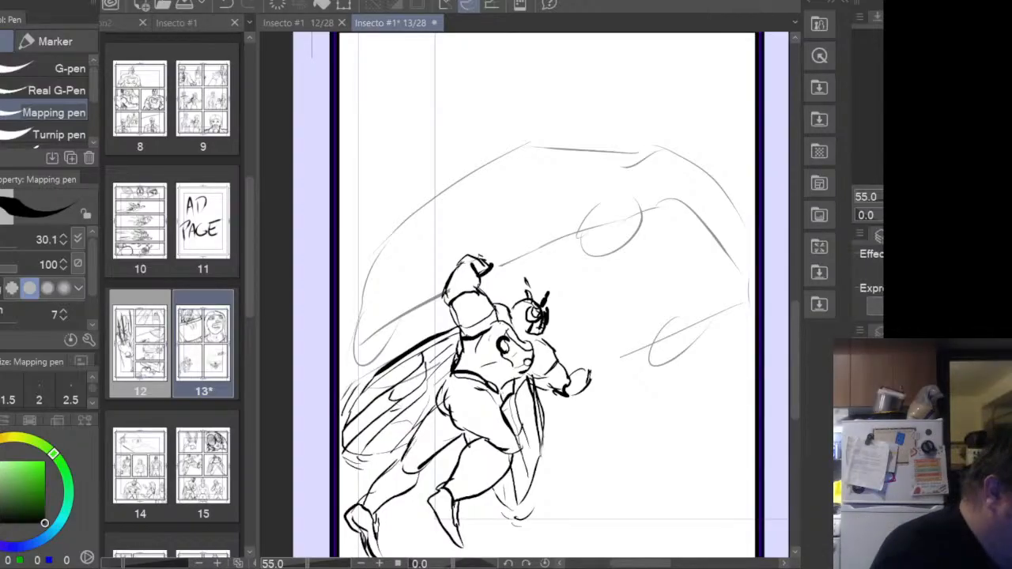
left_click_drag(488, 262, 569, 231)
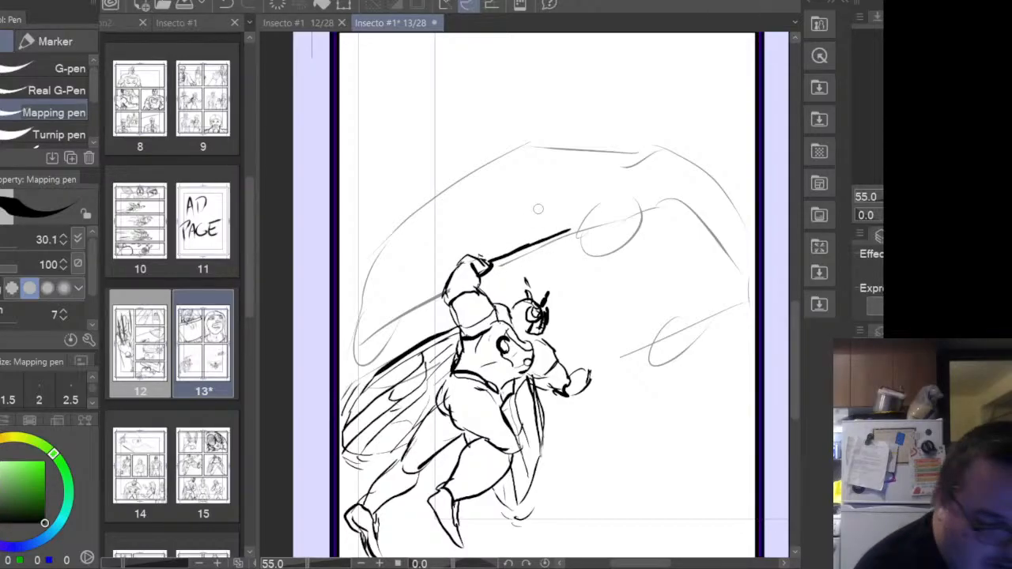
key("ctrl+z")
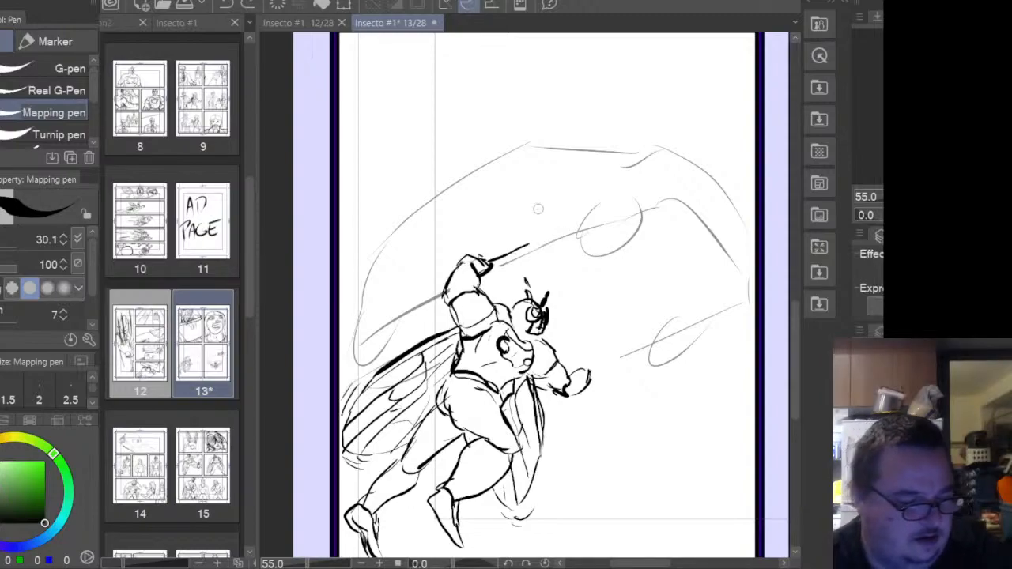
key("ctrl+z")
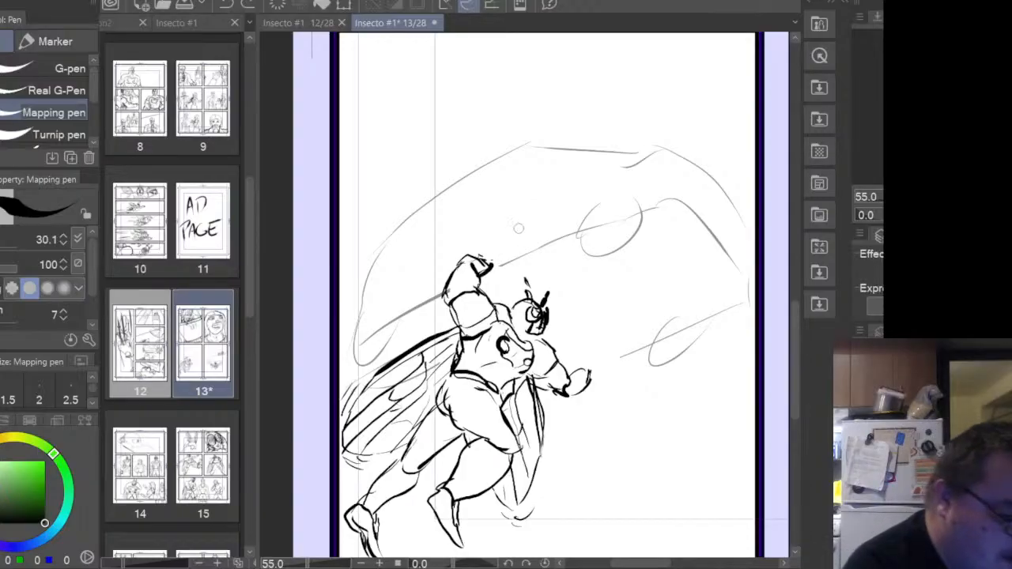
- Draw the vehicle's lower side edge ahead of and behind the hero's raised fist in Frame 3
left_click_drag(492, 262, 631, 189)
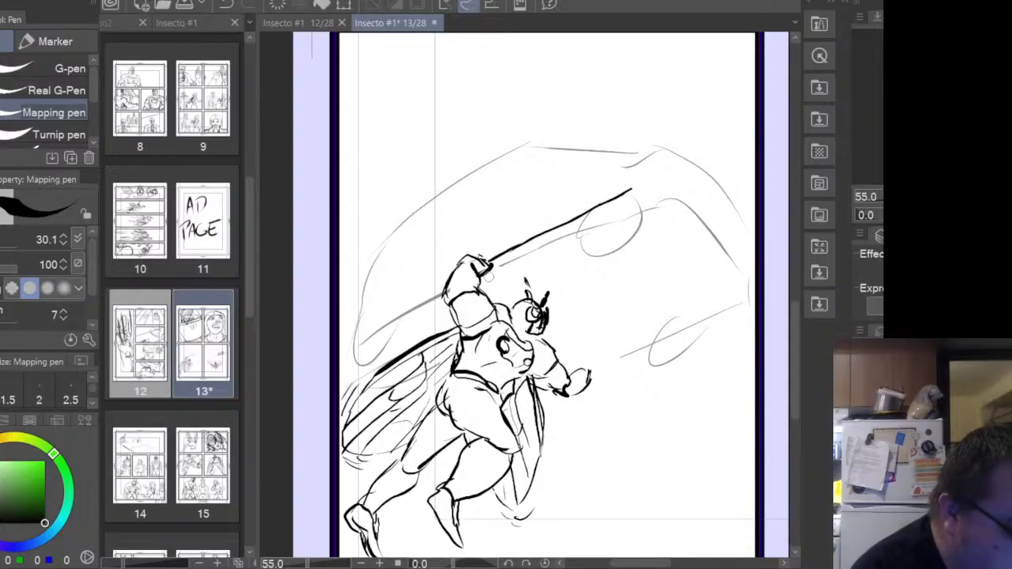
mouse_move(444, 286)
left_mouse_down()
mouse_move(392, 313)
mouse_move(447, 278)
mouse_move(366, 332)
left_mouse_up()
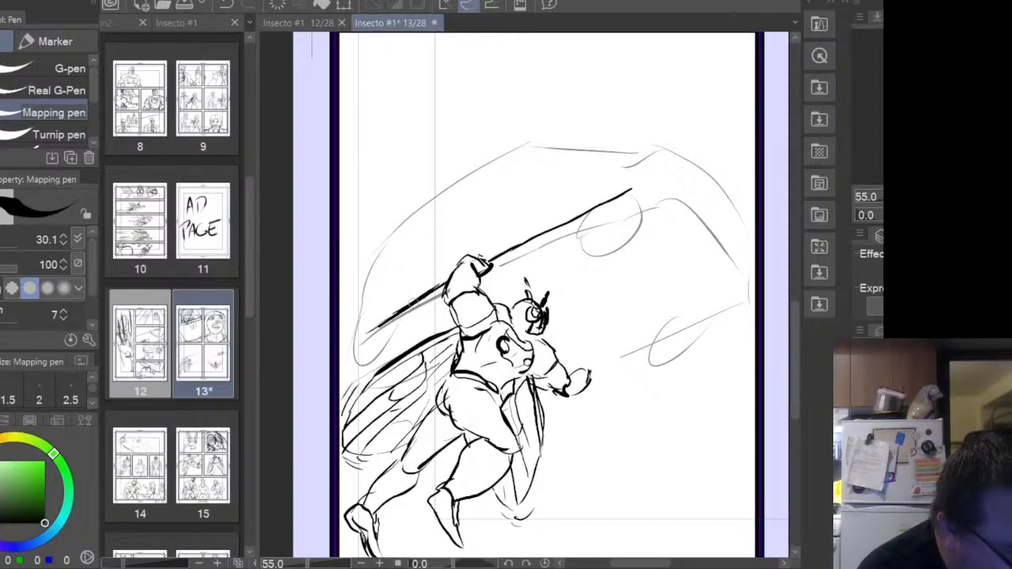
left_click_drag(429, 298, 457, 274)
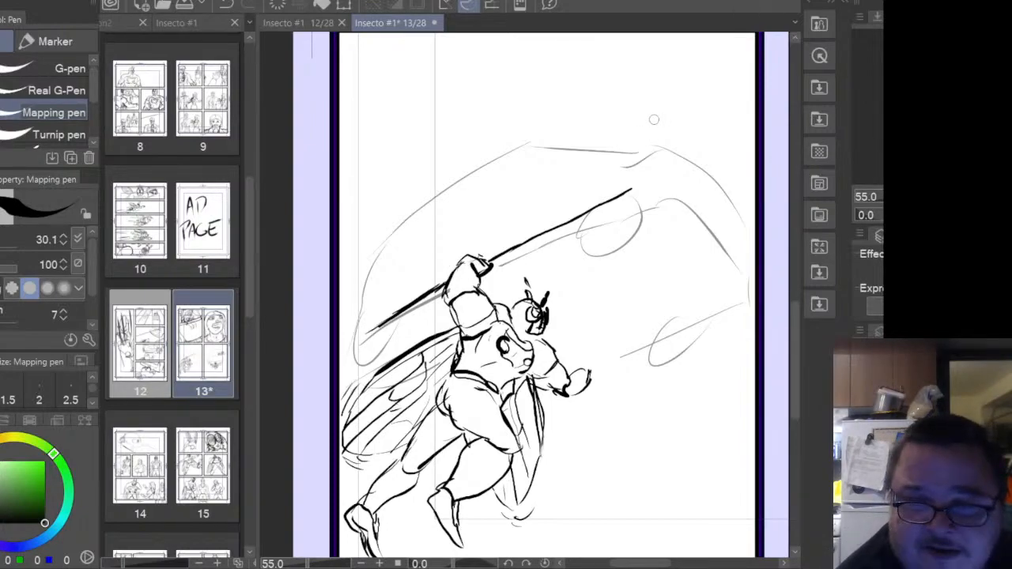
- Draw the front wheel arch as a double curved line at the front end of the vehicle's lower edge
left_click_drag(637, 166, 627, 182)
mouse_move(646, 147)
left_mouse_down()
mouse_move(632, 174)
mouse_move(640, 159)
left_mouse_up()
mouse_move(629, 186)
left_mouse_down()
mouse_move(652, 142)
mouse_move(717, 136)
left_mouse_up()
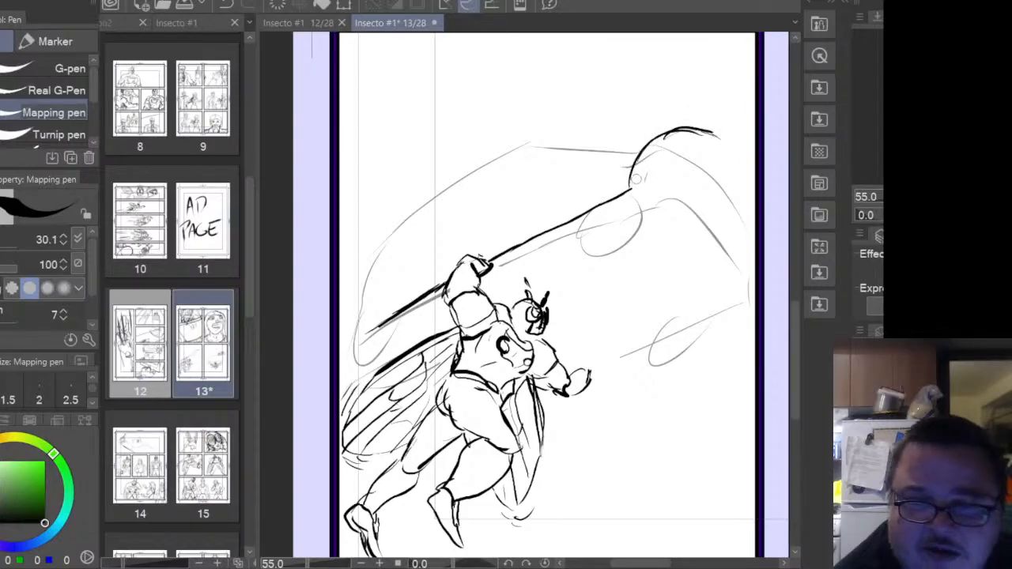
mouse_move(637, 184)
left_mouse_down()
mouse_move(633, 194)
mouse_move(634, 174)
mouse_move(672, 141)
mouse_move(713, 142)
left_mouse_up()
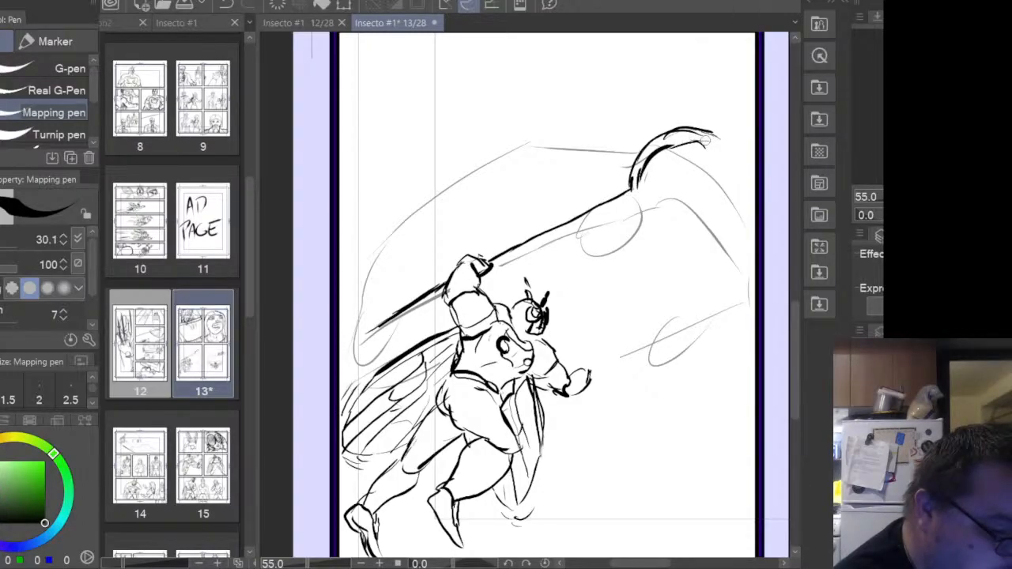
left_click_drag(706, 140, 728, 147)
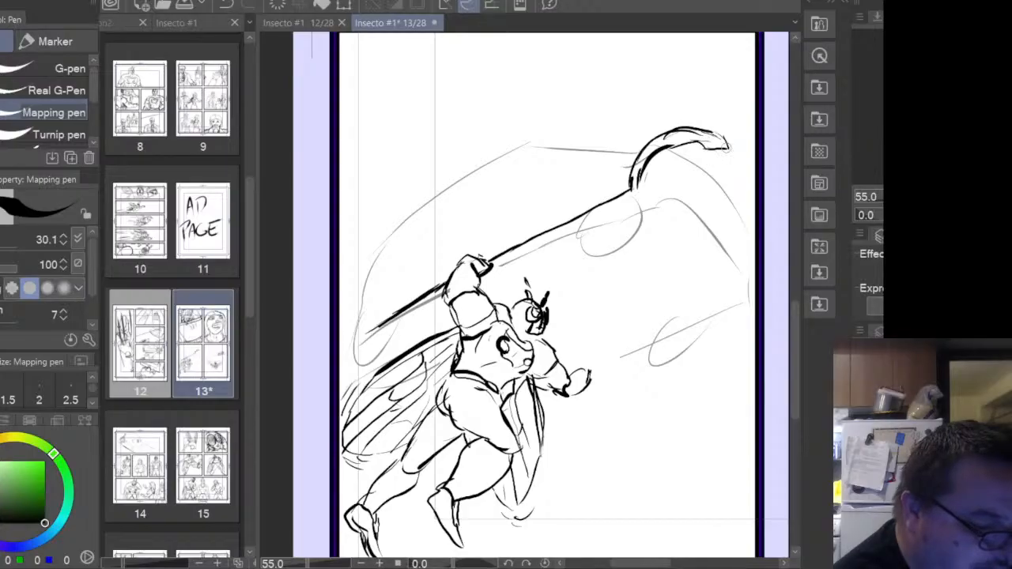
- Complete the round front tire below the arch, adding its inner rim, tread marks and hub circle
mouse_move(654, 177)
left_mouse_down()
mouse_move(716, 160)
mouse_move(713, 150)
mouse_move(726, 157)
mouse_move(693, 150)
mouse_move(730, 171)
mouse_move(732, 162)
mouse_move(730, 208)
left_mouse_up()
mouse_move(637, 180)
left_mouse_down()
mouse_move(662, 231)
mouse_move(688, 235)
mouse_move(707, 229)
mouse_move(729, 207)
left_mouse_up()
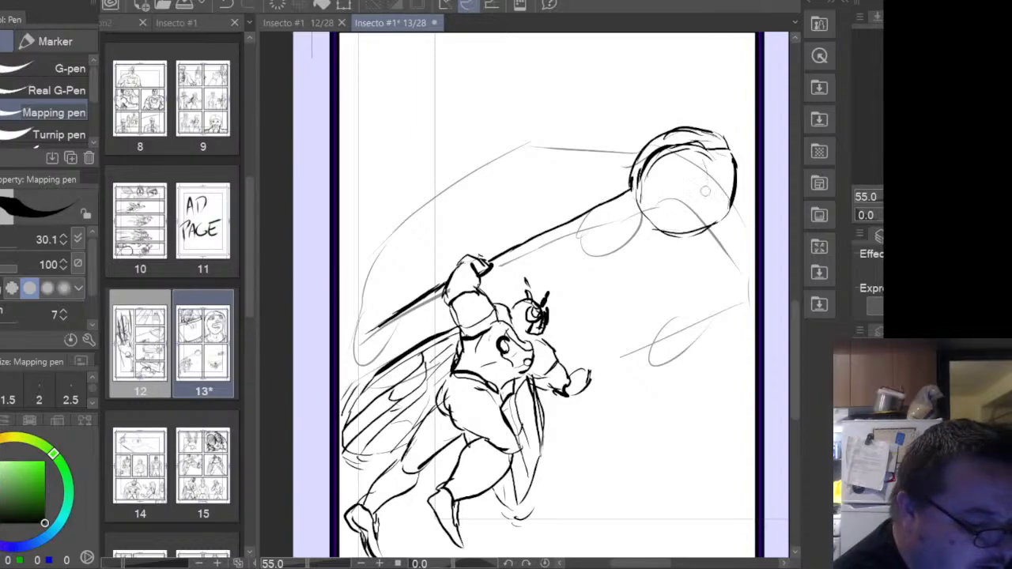
left_click_drag(701, 233, 714, 170)
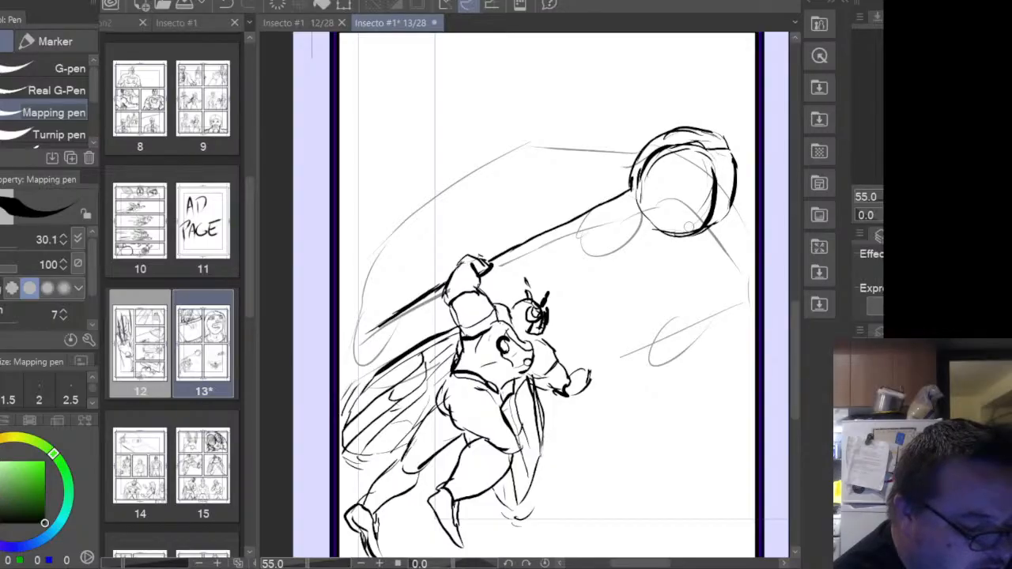
mouse_move(716, 182)
left_mouse_down()
mouse_move(731, 184)
mouse_move(731, 204)
left_mouse_up()
mouse_move(679, 179)
left_mouse_down()
mouse_move(664, 192)
mouse_move(680, 179)
left_mouse_up()
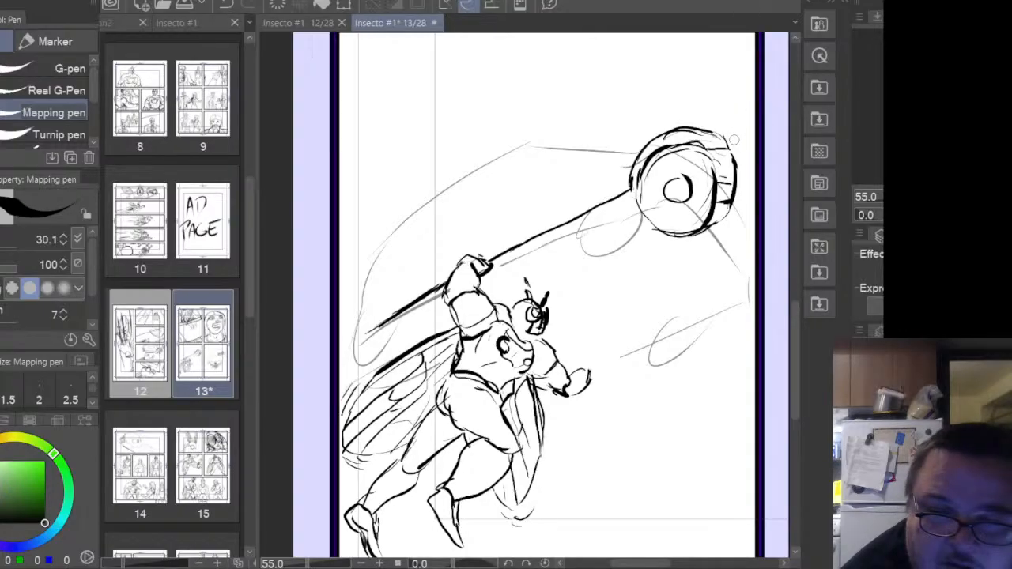
- Sketch the vehicle's front end with the bumper curve beside the tire, the hood line and the headlight
left_click_drag(717, 132, 735, 152)
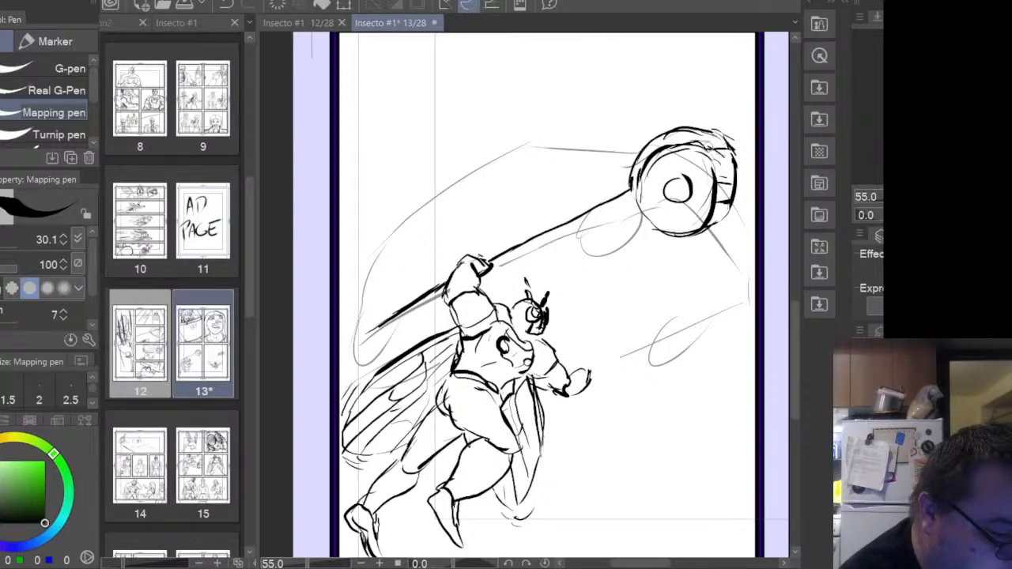
mouse_move(707, 144)
left_mouse_down()
mouse_move(751, 178)
mouse_move(745, 139)
left_mouse_up()
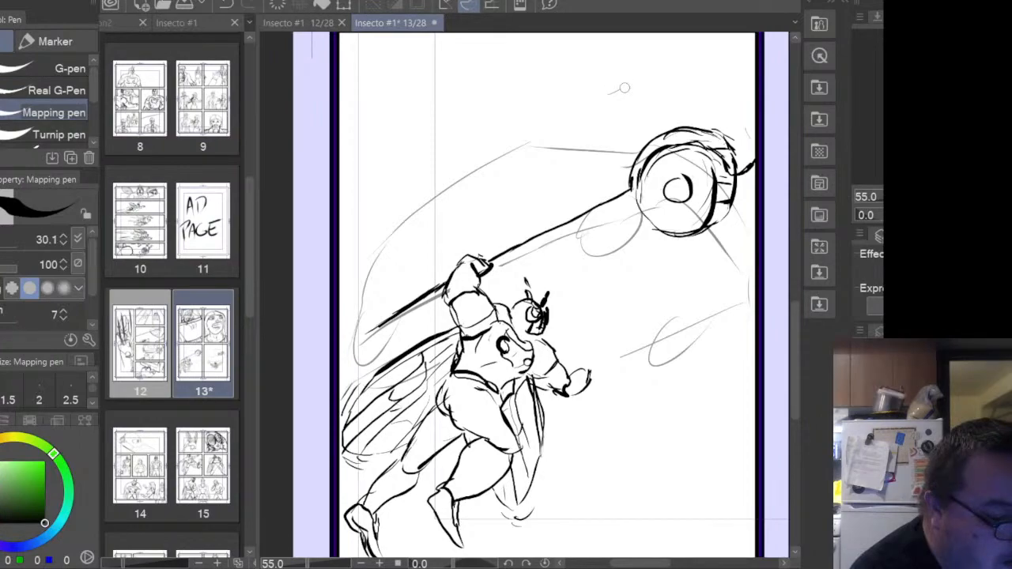
mouse_move(605, 93)
left_mouse_down()
mouse_move(744, 69)
mouse_move(735, 64)
mouse_move(757, 71)
mouse_move(699, 77)
mouse_move(722, 70)
mouse_move(738, 83)
mouse_move(708, 92)
left_mouse_up()
left_click_drag(711, 89, 729, 97)
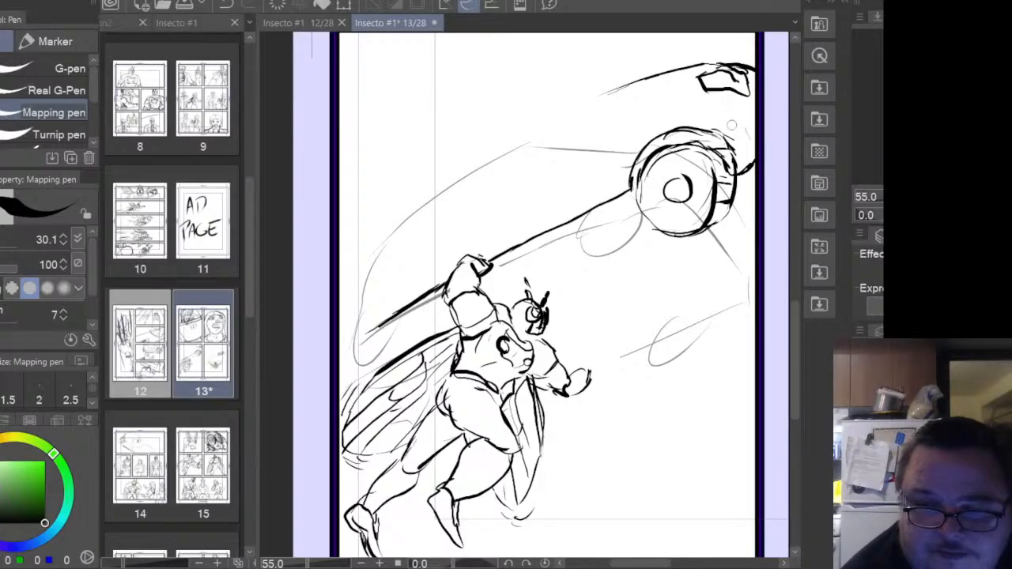
left_click_drag(719, 156, 743, 133)
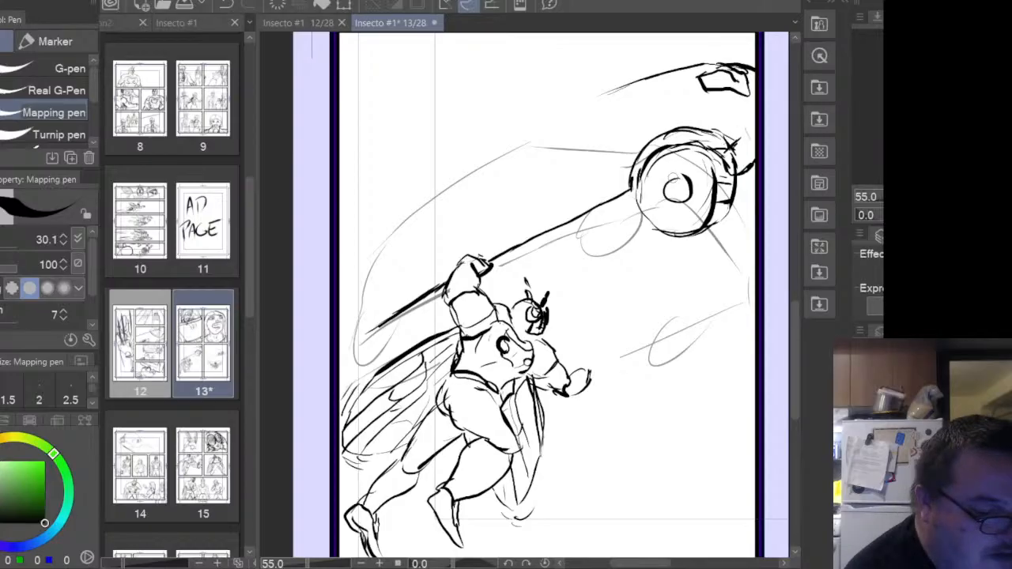
- Add a second parallel line under the vehicle's side for the sill and reinforce the front bumper detail
mouse_move(485, 277)
left_mouse_down()
mouse_move(630, 212)
mouse_move(515, 269)
left_mouse_up()
mouse_move(387, 329)
left_mouse_down()
mouse_move(441, 302)
mouse_move(382, 340)
left_mouse_up()
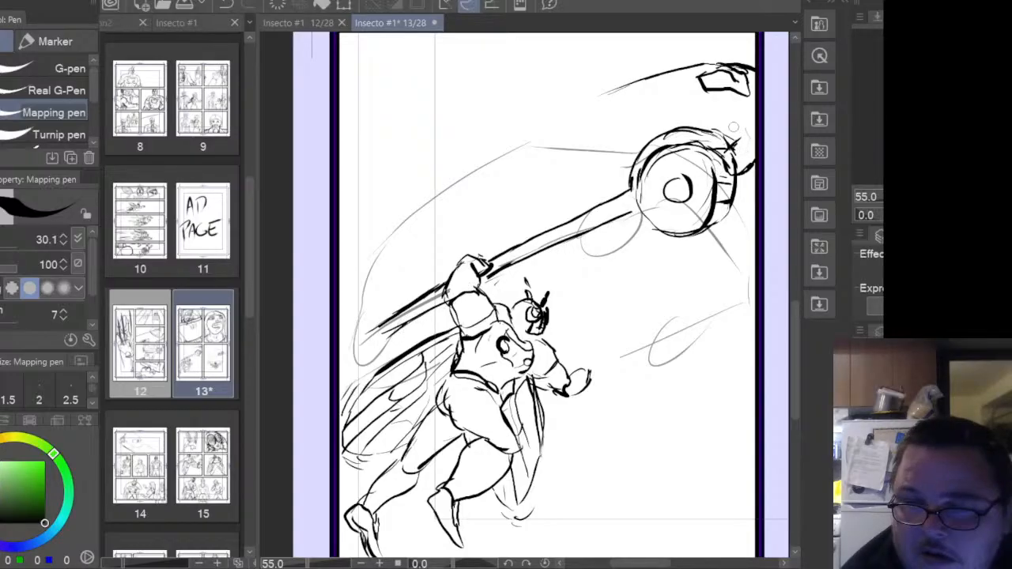
left_click_drag(723, 161, 758, 128)
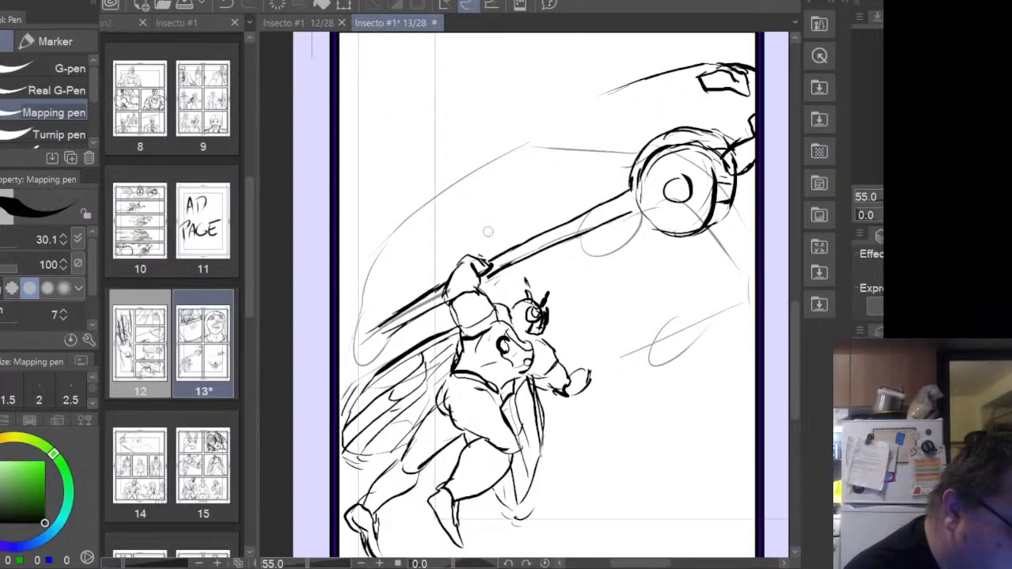
- Draw the front door's two upright edges and the upper body line joining them to the hood
left_click_drag(487, 239, 495, 146)
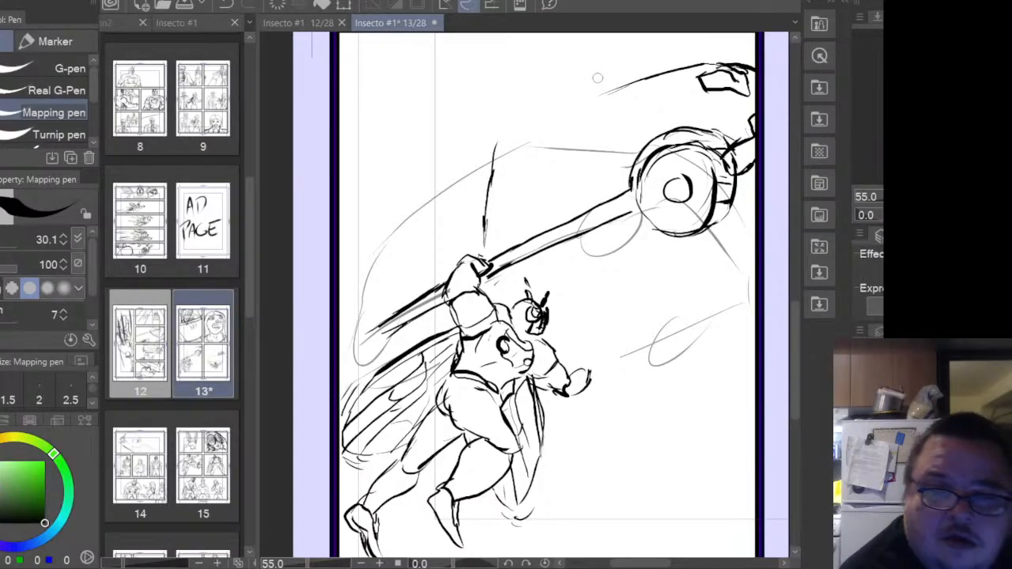
mouse_move(618, 188)
left_mouse_down()
mouse_move(614, 97)
mouse_move(619, 185)
left_mouse_up()
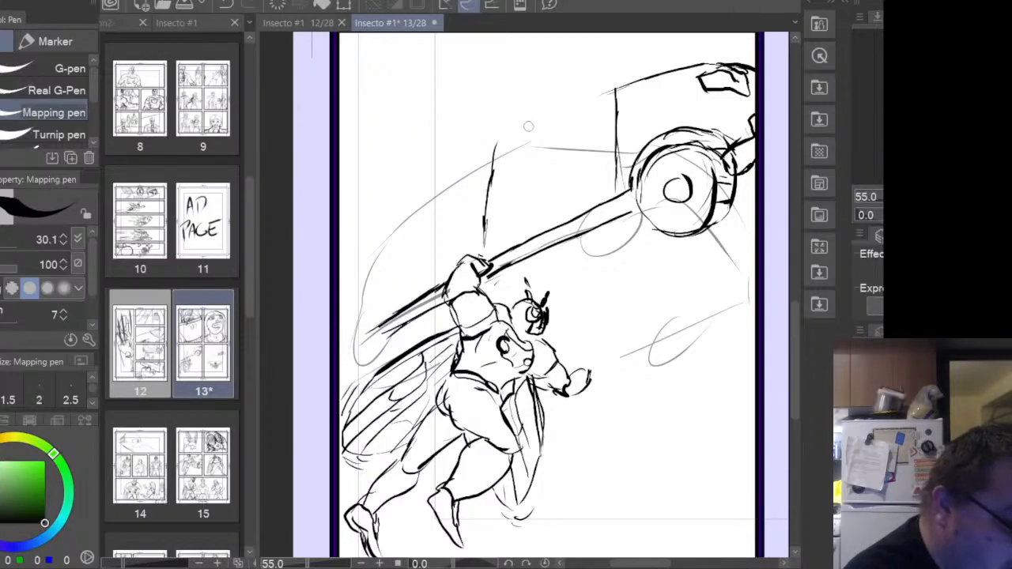
left_click_drag(501, 140, 618, 82)
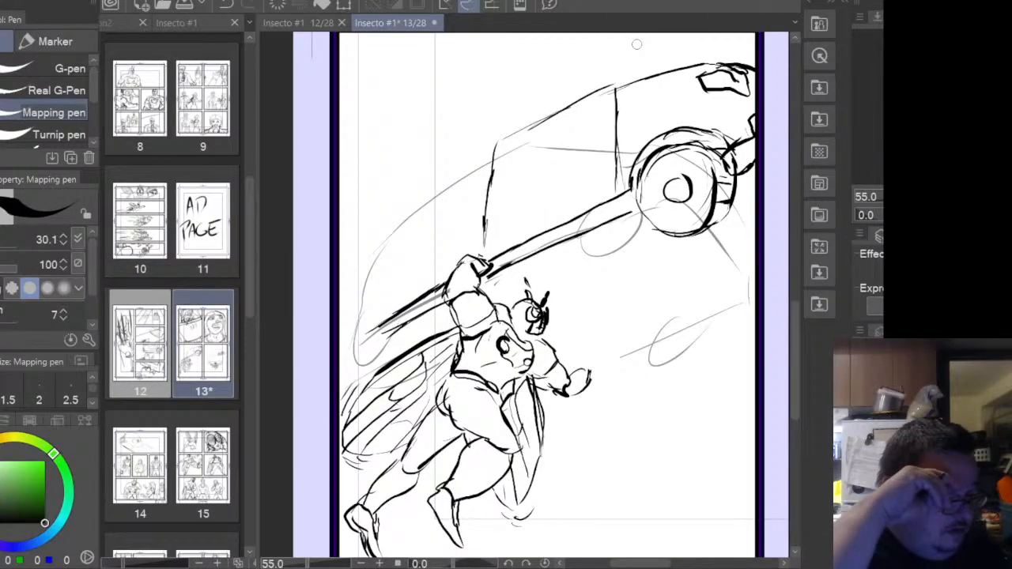
- Extend the upper body line to the vehicle's rear and draw the rear corner, rear wheel arch and bumper edge
left_click_drag(495, 143, 433, 190)
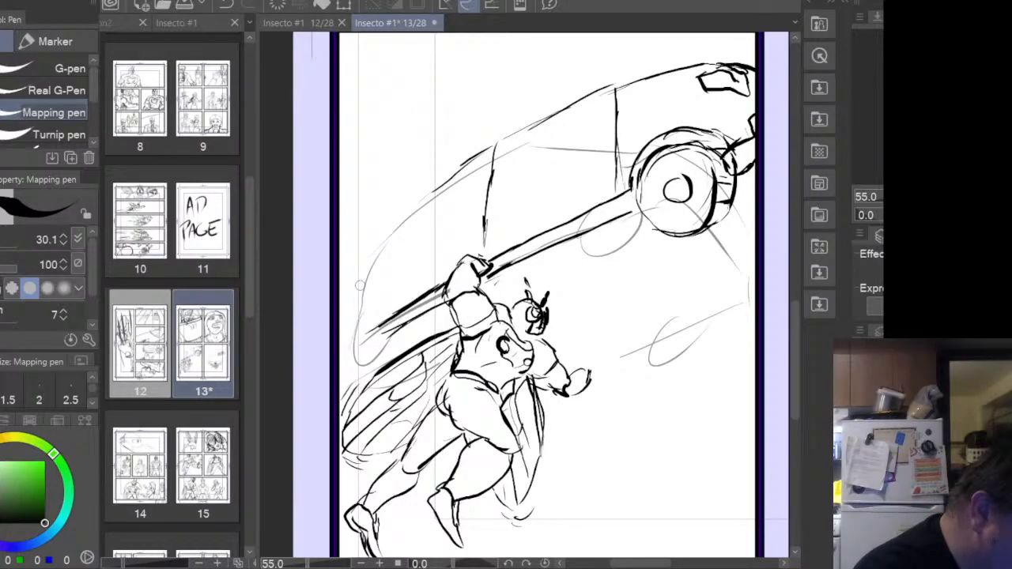
left_click_drag(482, 153, 410, 198)
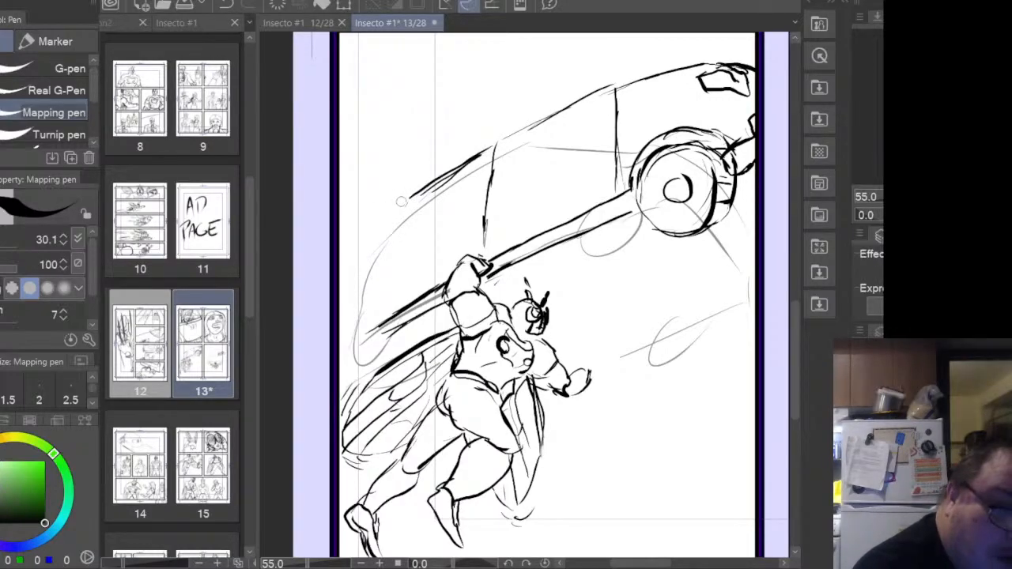
mouse_move(359, 253)
left_mouse_down()
mouse_move(357, 269)
mouse_move(358, 225)
mouse_move(406, 200)
left_mouse_up()
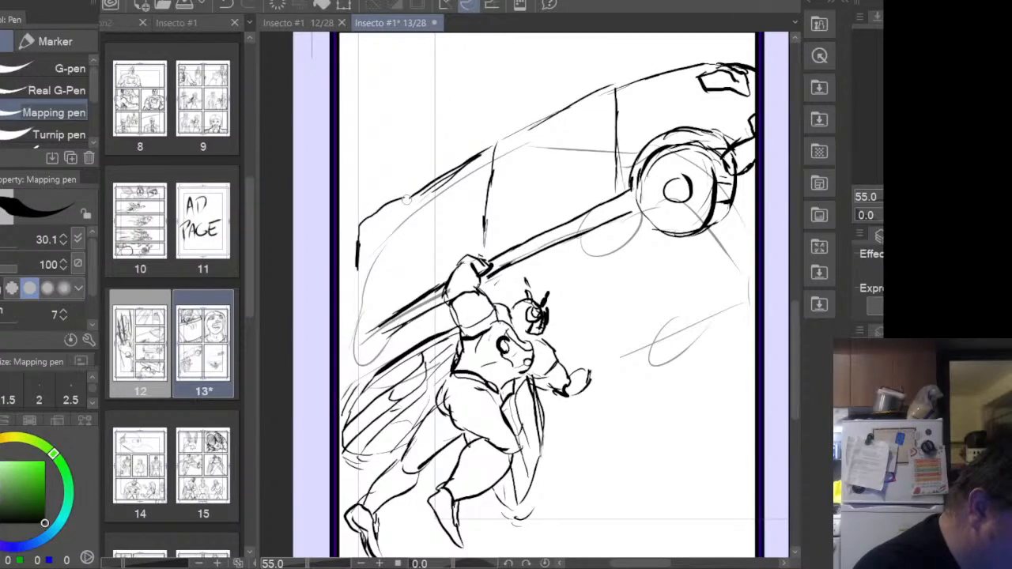
mouse_move(400, 310)
left_mouse_down()
mouse_move(348, 283)
mouse_move(352, 237)
left_mouse_up()
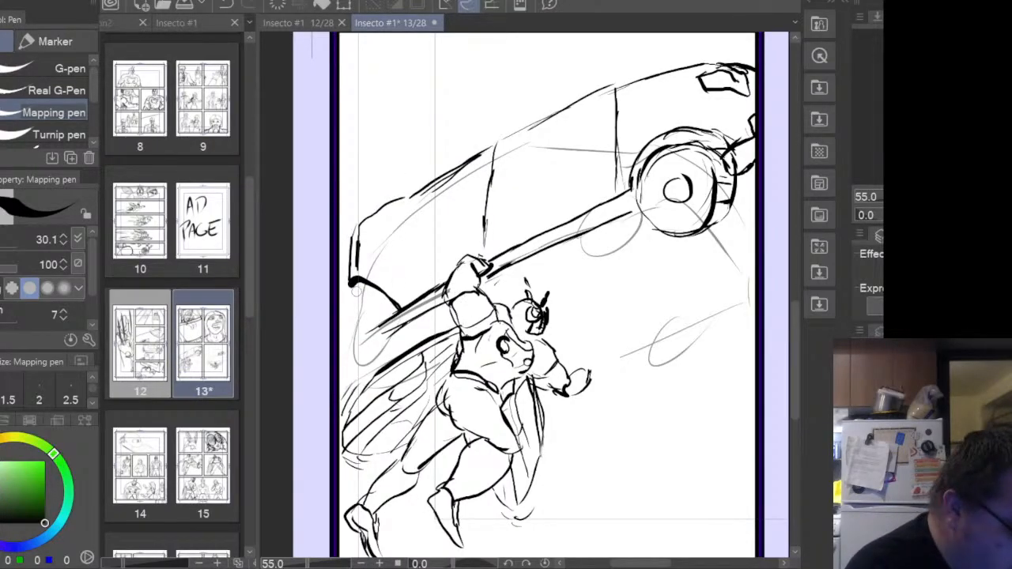
left_click_drag(353, 282, 340, 295)
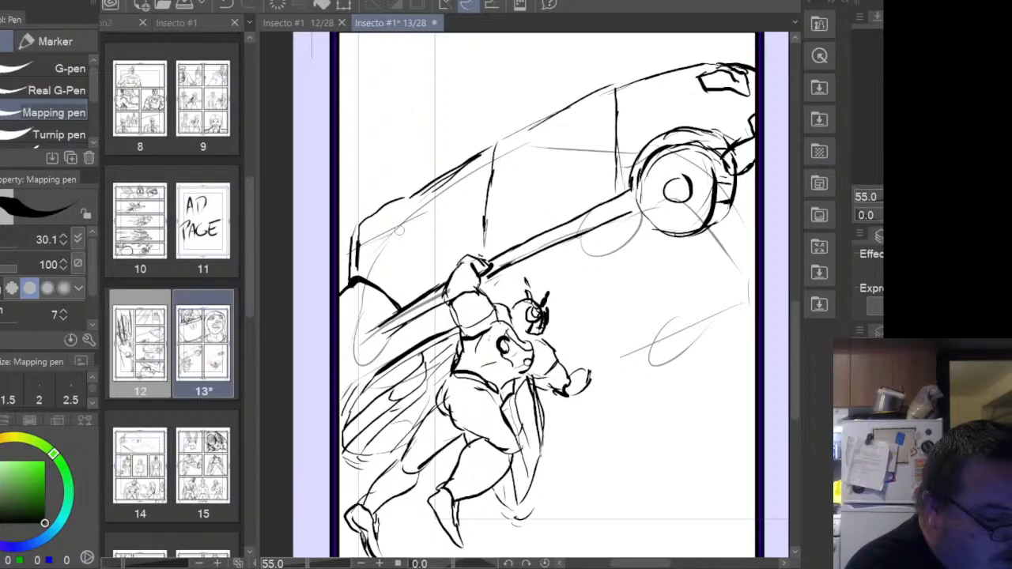
- Add a long crease line along the vehicle's side and draw the rear tire and hub inside the rear wheel arch
left_click_drag(399, 230, 642, 141)
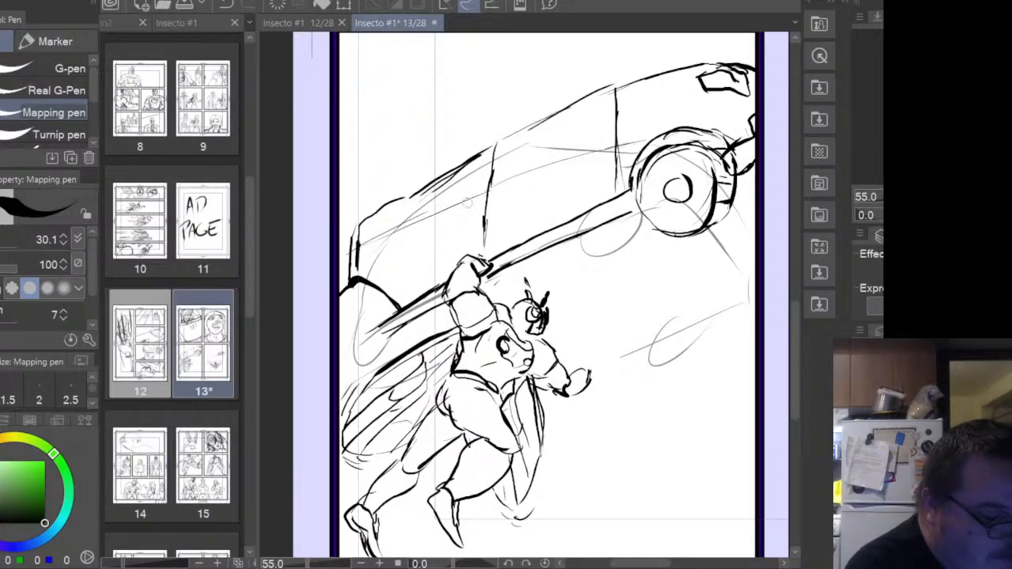
left_click_drag(342, 307, 383, 325)
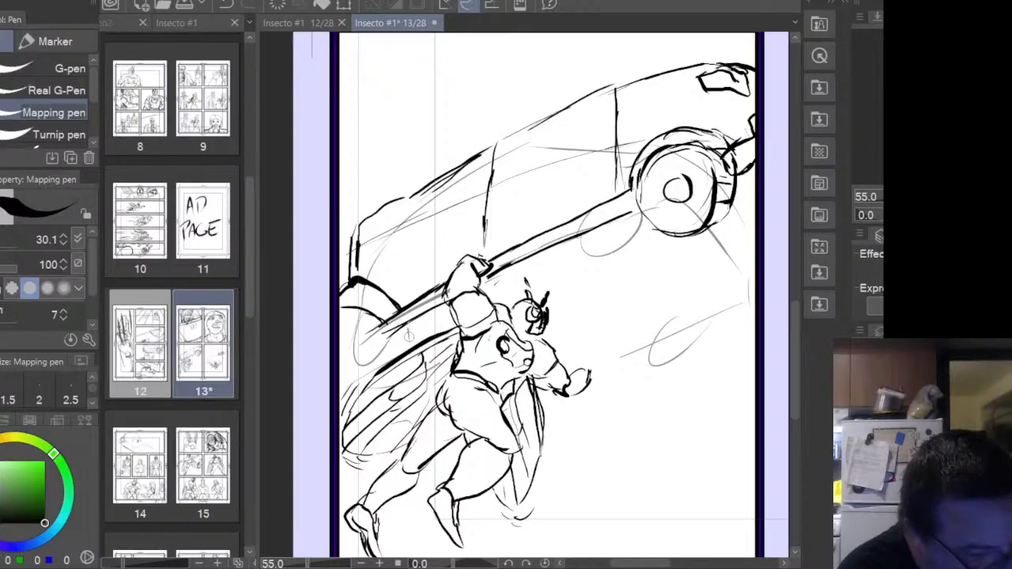
left_click_drag(408, 325, 381, 392)
mouse_move(385, 342)
left_mouse_down()
mouse_move(362, 383)
mouse_move(340, 384)
mouse_move(362, 396)
mouse_move(400, 370)
left_mouse_up()
left_click_drag(341, 388, 364, 394)
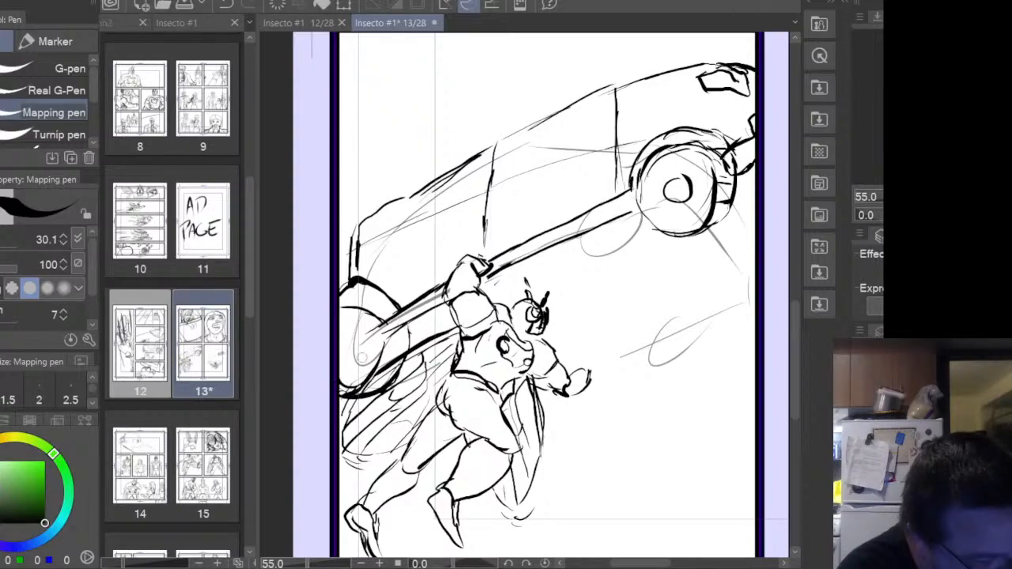
left_click_drag(348, 327, 358, 326)
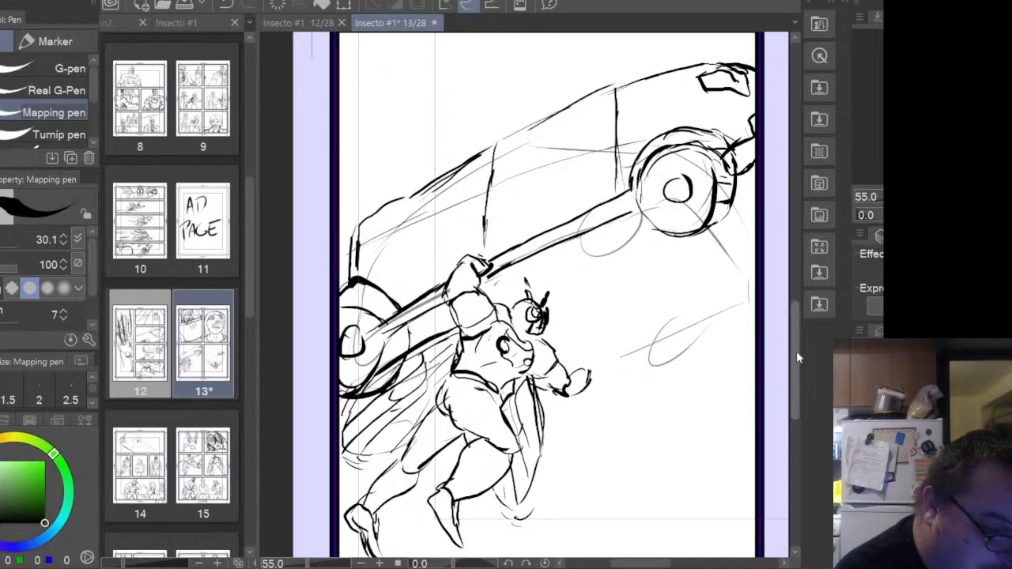
- Draw the slanted windshield post above the front door edge and the double upright pillar behind the front window
left_click_drag(796, 351, 811, 324)
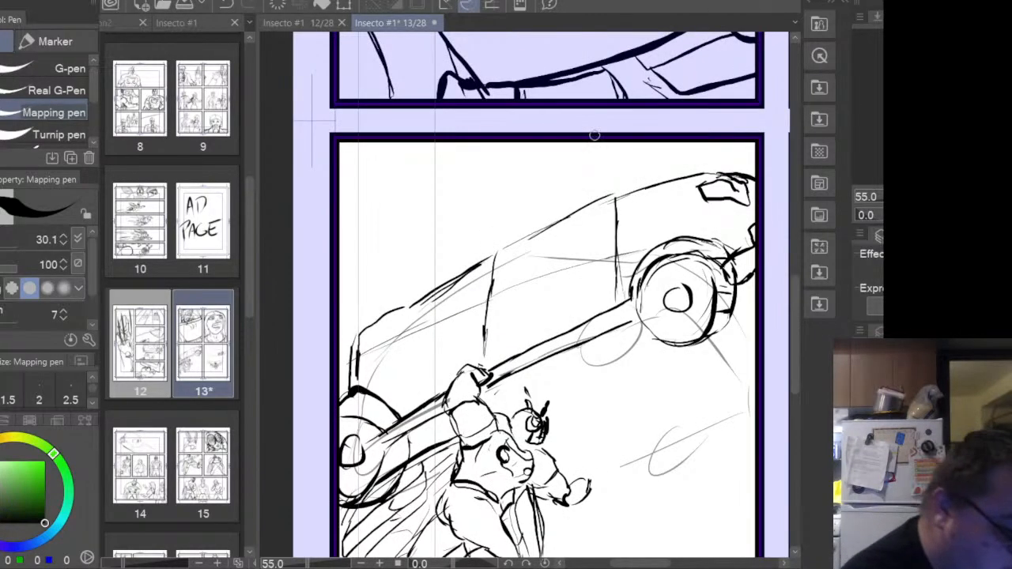
mouse_move(615, 195)
left_mouse_down()
mouse_move(586, 144)
mouse_move(598, 161)
left_mouse_up()
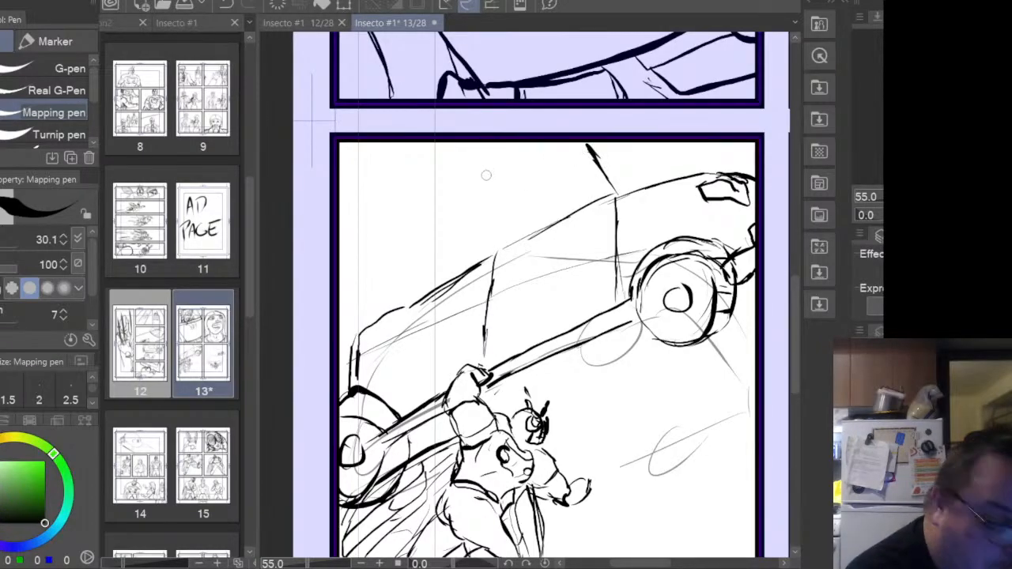
left_click_drag(496, 216, 491, 249)
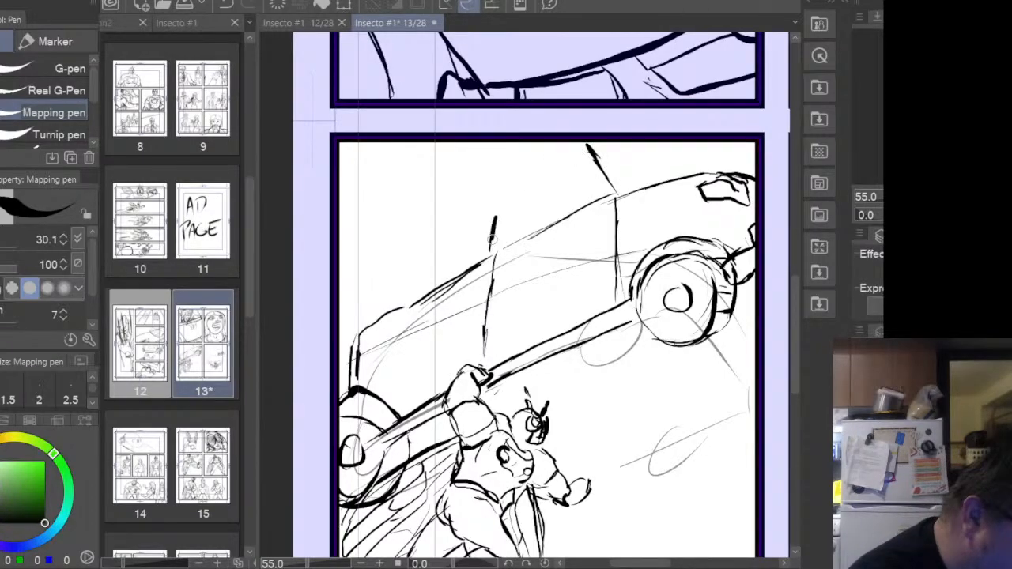
left_click_drag(506, 178, 493, 242)
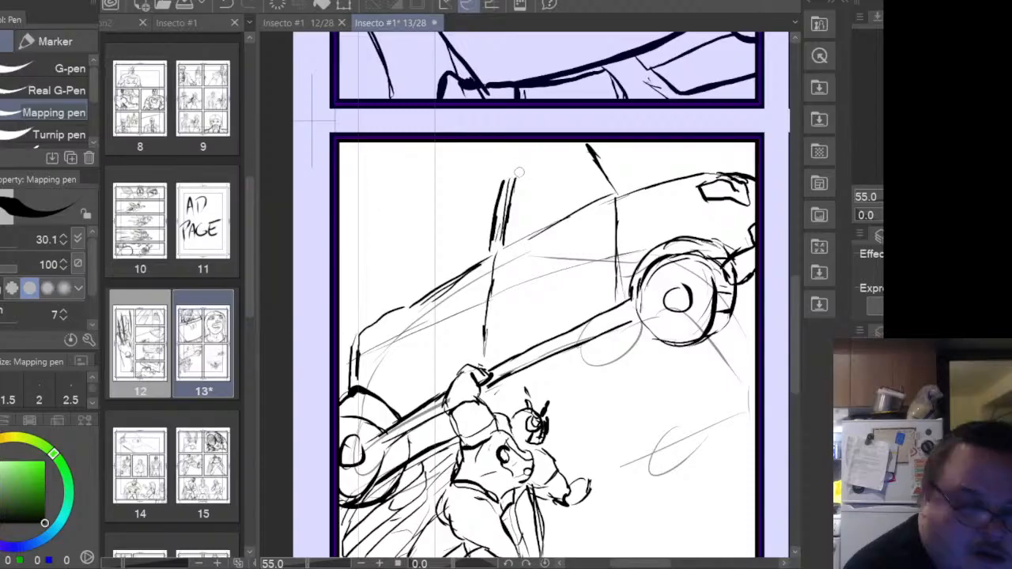
- Outline the top and front of the front side window, then erase the heavy black inside the windshield post
left_click_drag(514, 179, 566, 158)
mouse_move(510, 182)
left_mouse_down()
mouse_move(585, 159)
mouse_move(619, 191)
left_mouse_up()
left_click_drag(567, 155, 608, 189)
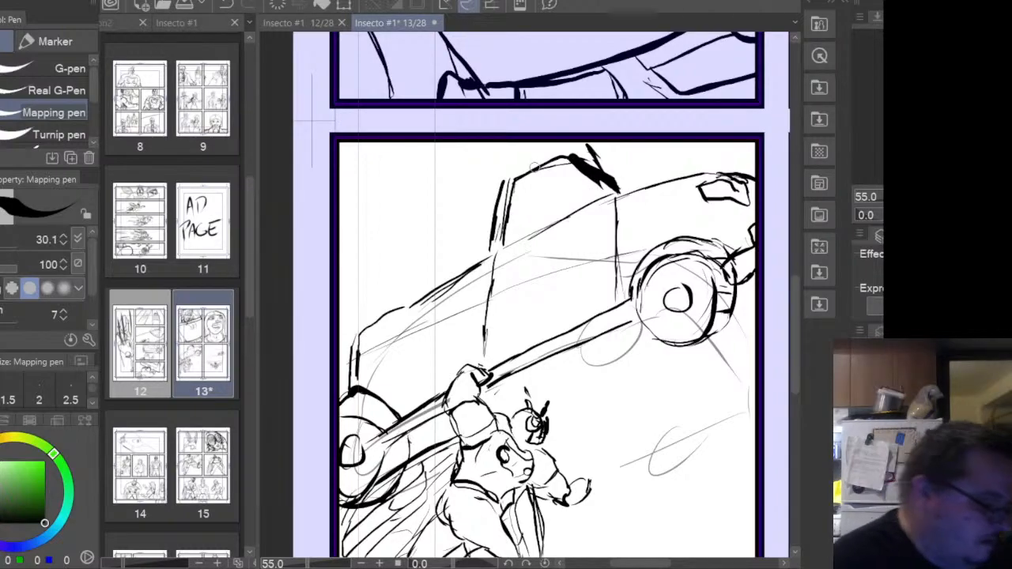
key("e")
mouse_move(573, 161)
left_mouse_down()
mouse_move(597, 179)
mouse_move(589, 183)
mouse_move(605, 184)
mouse_move(580, 150)
mouse_move(618, 194)
mouse_move(584, 157)
mouse_move(585, 143)
mouse_move(618, 191)
left_mouse_up()
key("p")
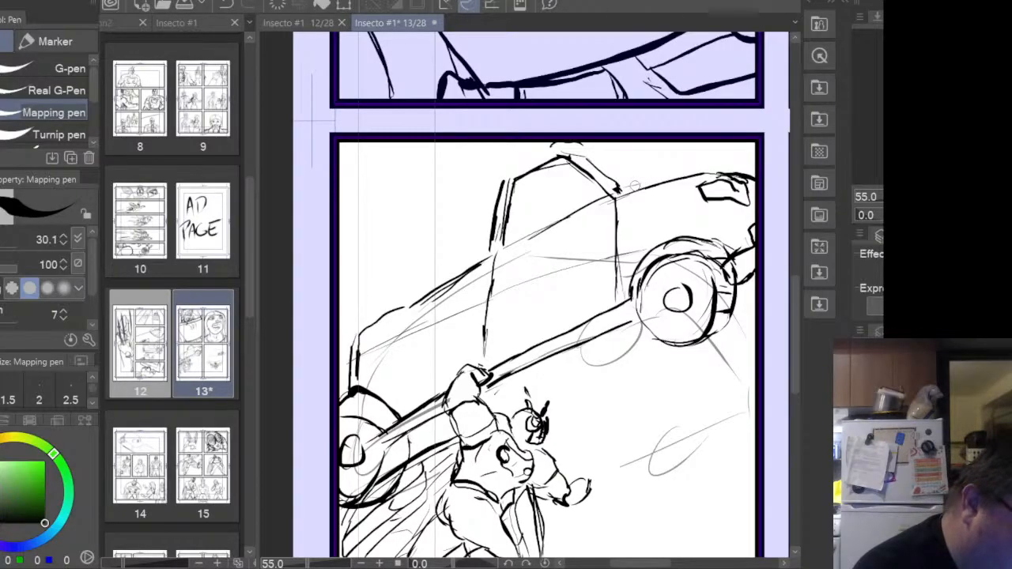
- Draw the roof's front edge and the far windshield post, clean up the stray line, and extend the roofline to the frame's edge
left_click_drag(577, 148, 626, 144)
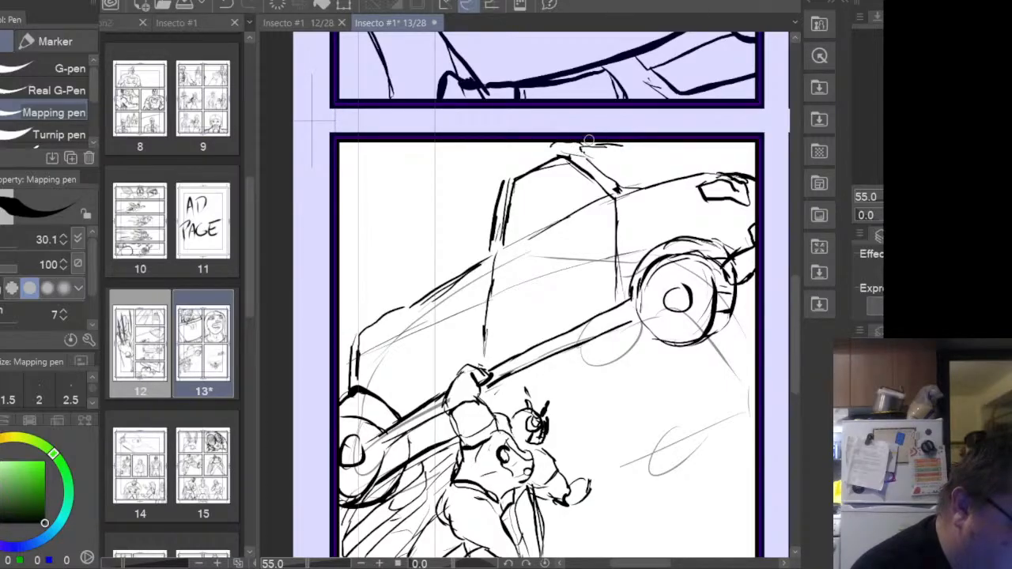
mouse_move(529, 156)
left_mouse_down()
mouse_move(553, 144)
mouse_move(496, 179)
left_mouse_up()
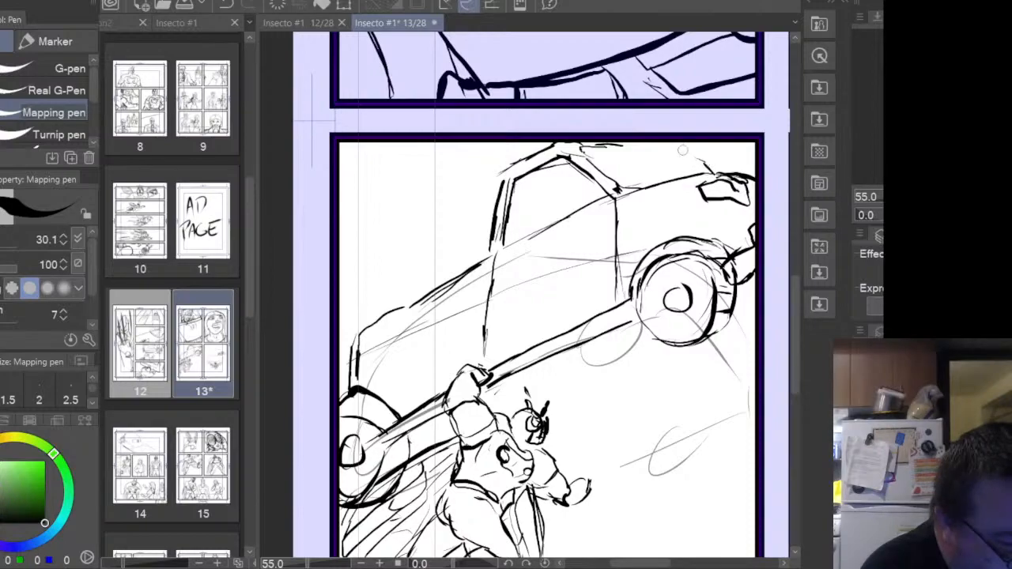
mouse_move(607, 146)
left_mouse_down()
mouse_move(688, 147)
mouse_move(706, 169)
left_mouse_up()
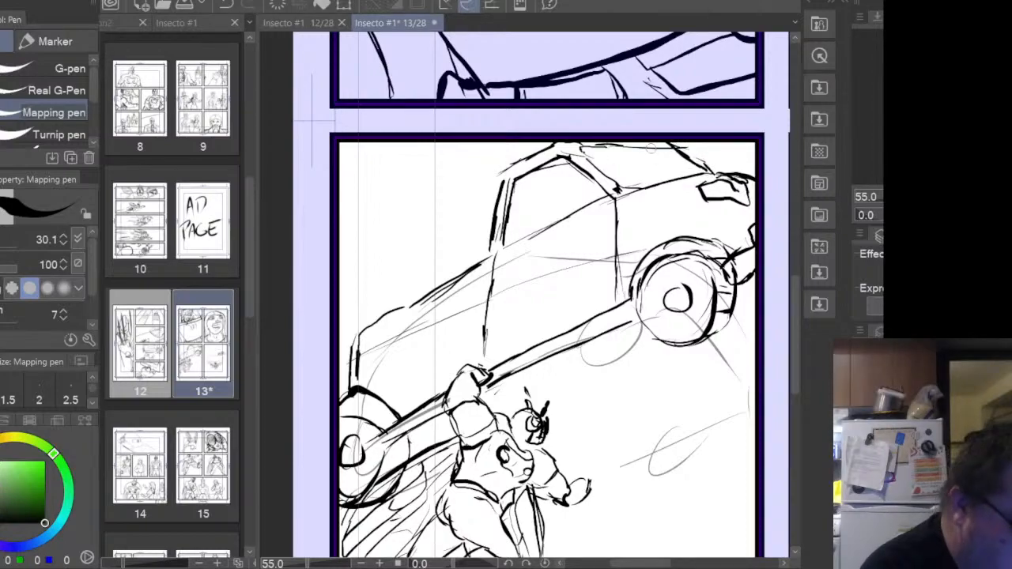
mouse_move(605, 145)
left_mouse_down()
mouse_move(678, 151)
mouse_move(701, 173)
left_mouse_up()
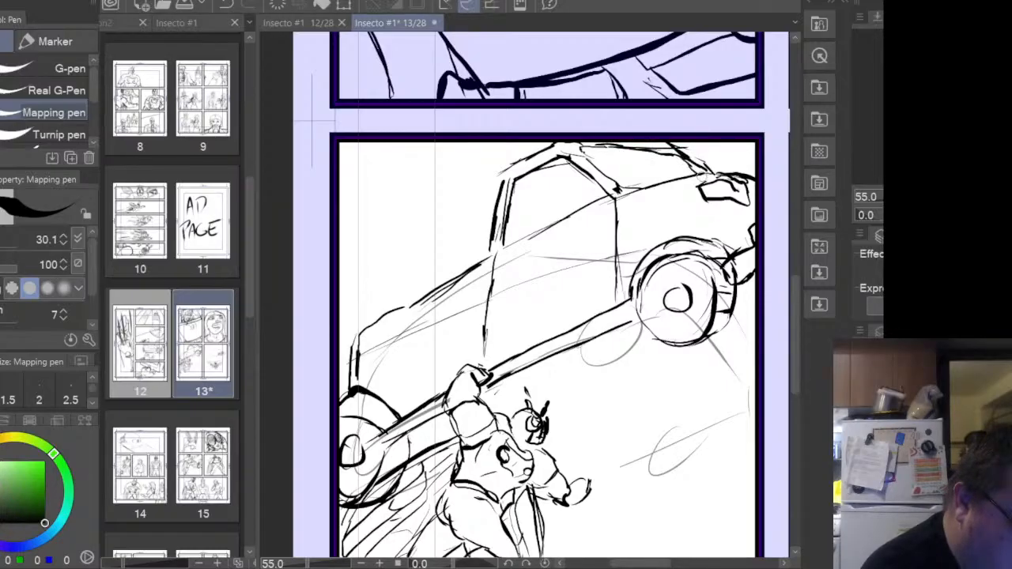
key("e")
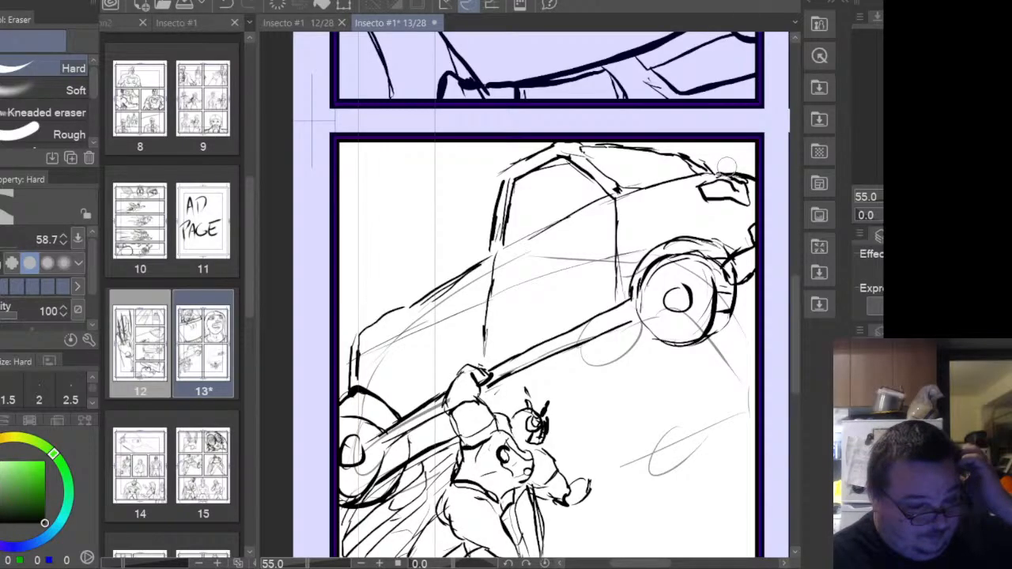
key("p")
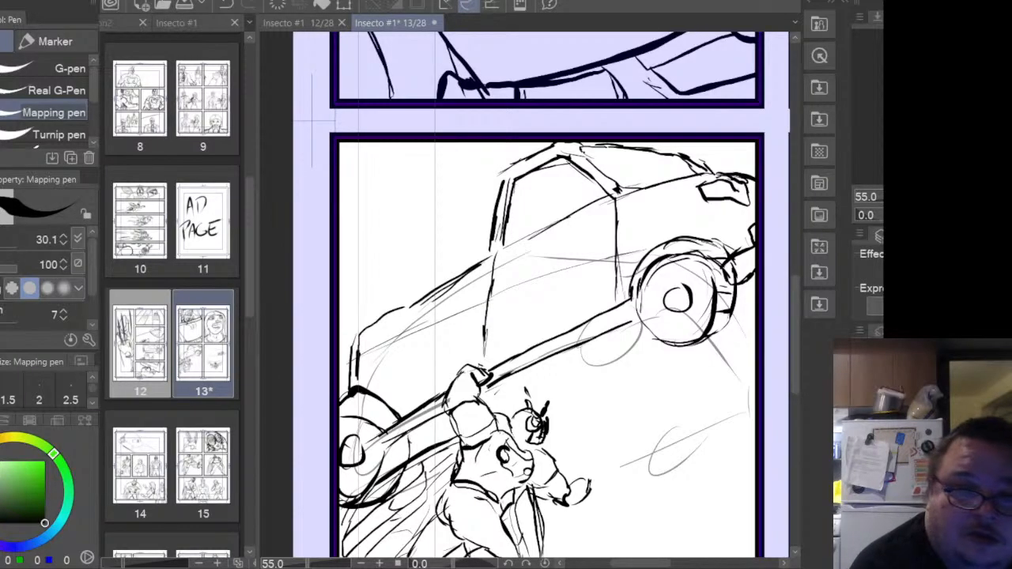
mouse_move(497, 175)
left_mouse_down()
mouse_move(347, 267)
mouse_move(485, 177)
left_mouse_up()
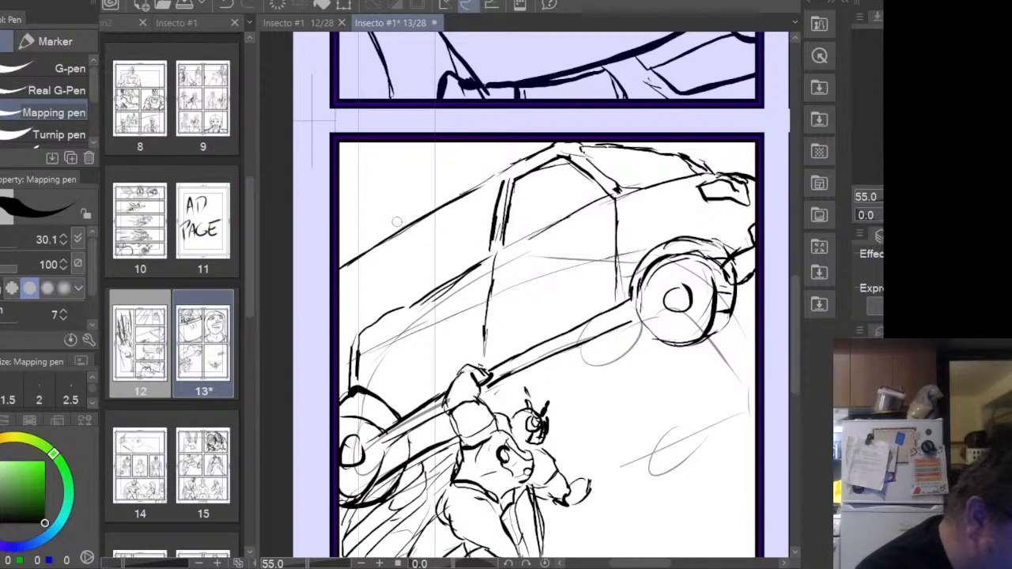
mouse_move(384, 214)
left_mouse_down()
mouse_move(379, 243)
mouse_move(394, 178)
mouse_move(389, 190)
left_mouse_up()
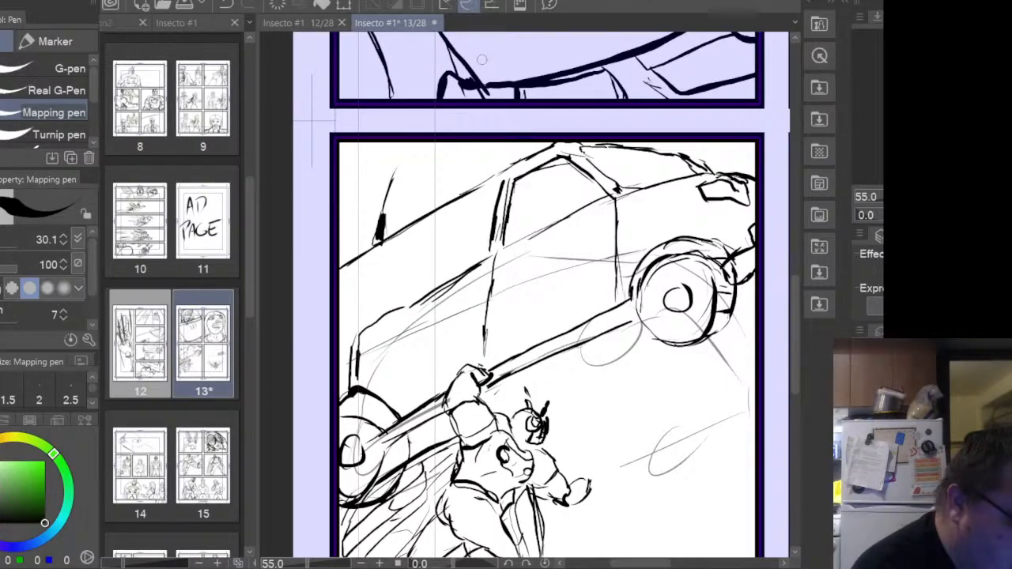
key("ctrl+z")
key("ctrl+z")
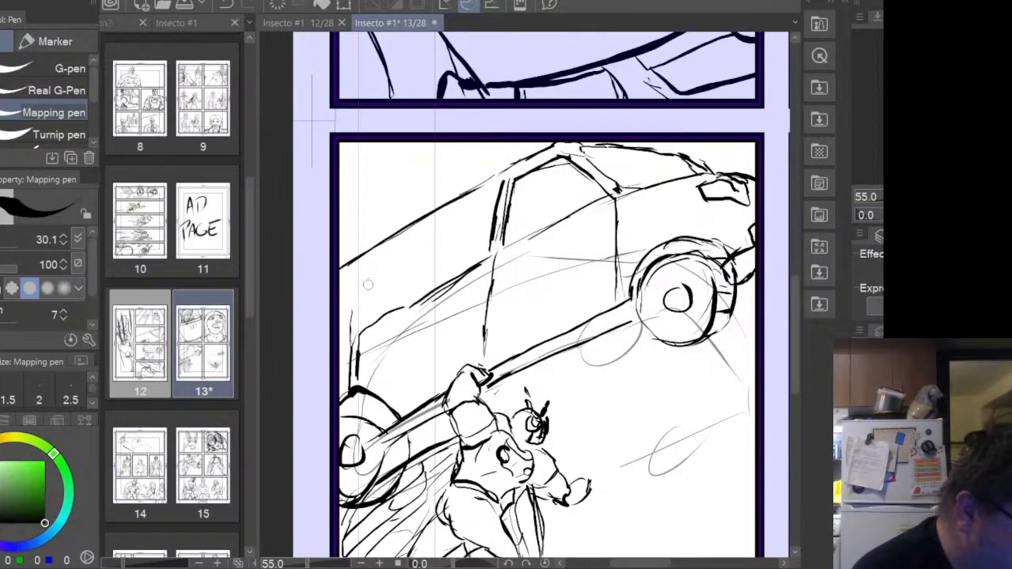
- Draw the curved rear pillar and the rear side window's frame, with a reinforced lower edge meeting the middle pillar
mouse_move(353, 324)
left_mouse_down()
mouse_move(365, 276)
mouse_move(413, 227)
left_mouse_up()
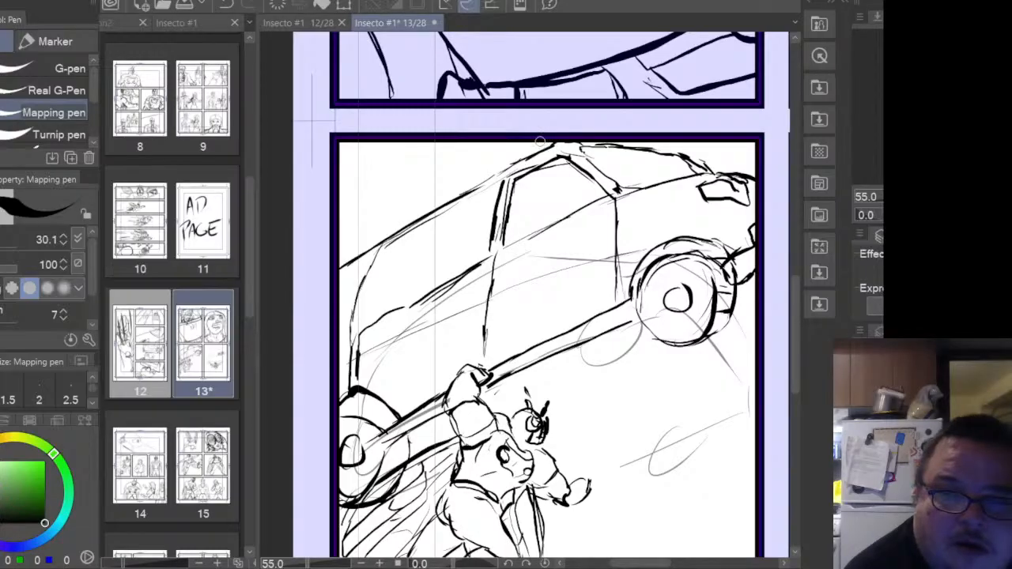
mouse_move(624, 202)
left_mouse_down()
mouse_move(584, 164)
mouse_move(544, 155)
mouse_move(502, 180)
left_mouse_up()
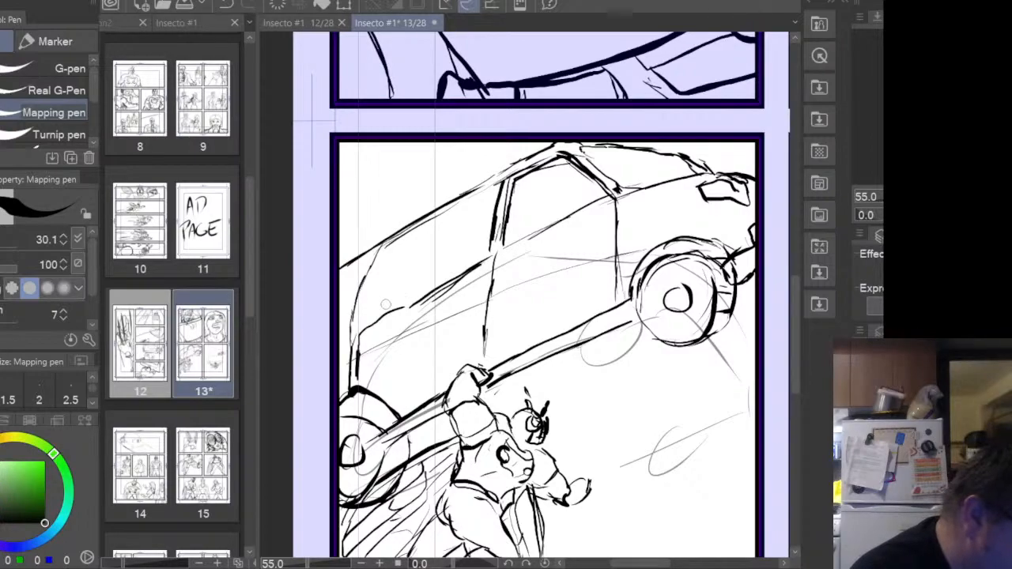
mouse_move(362, 318)
left_mouse_down()
mouse_move(371, 293)
mouse_move(373, 317)
mouse_move(374, 292)
left_mouse_up()
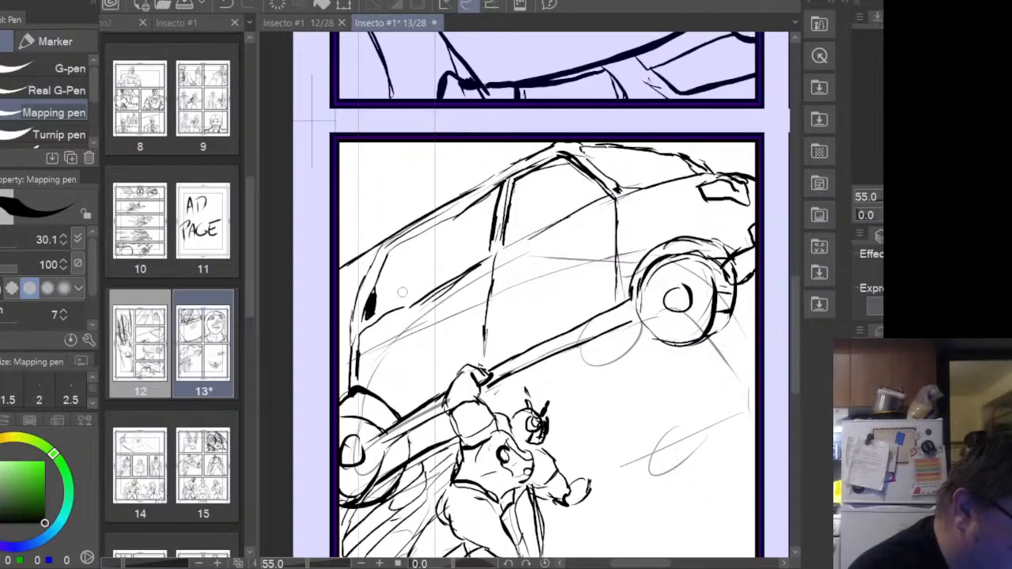
mouse_move(376, 307)
left_mouse_down()
mouse_move(371, 317)
mouse_move(482, 260)
mouse_move(392, 299)
mouse_move(404, 293)
left_mouse_up()
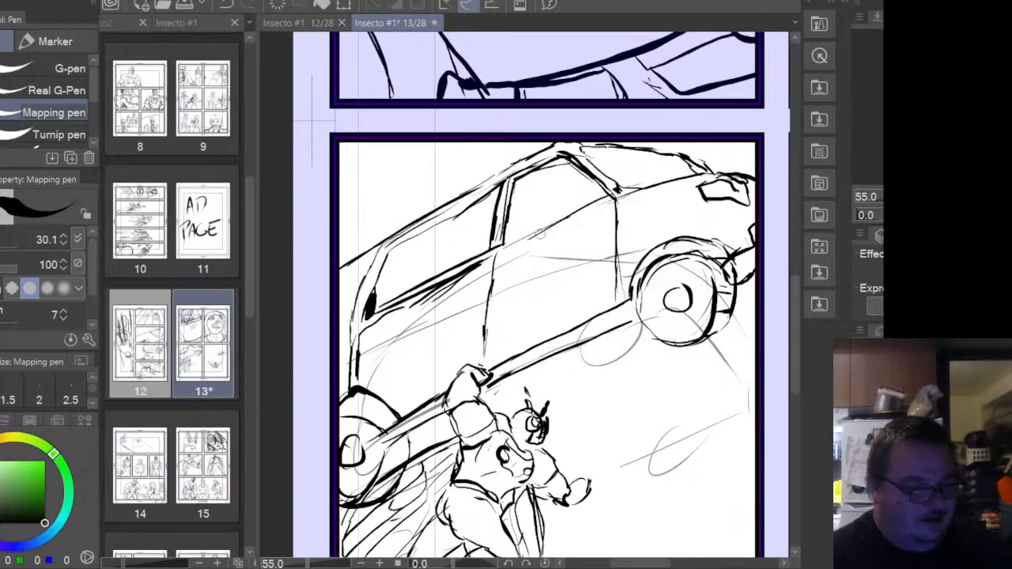
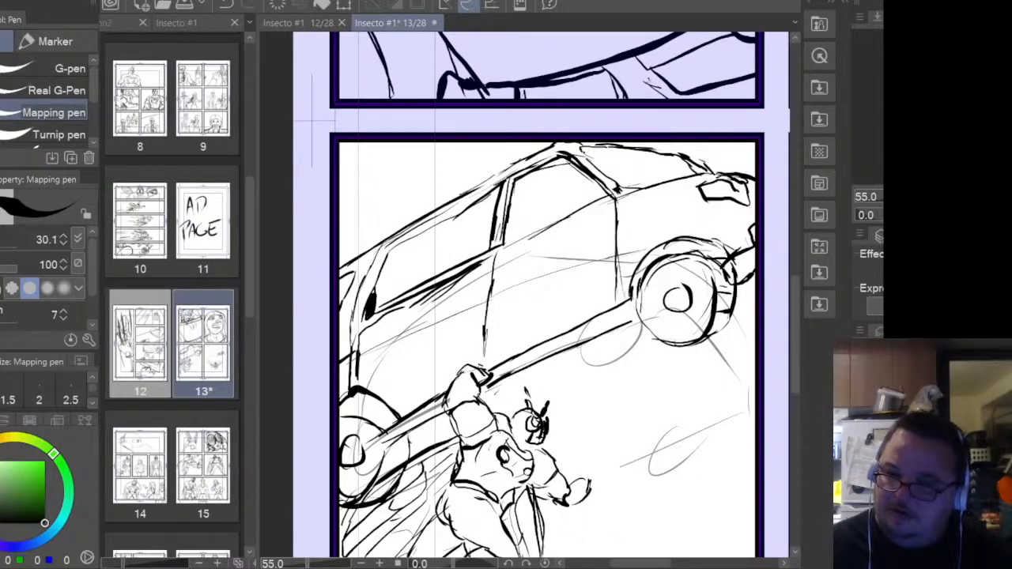
- Draw two background lines meeting at a corner below the vehicle, one running past the hero's fist, and erase the overshoot
key("x")
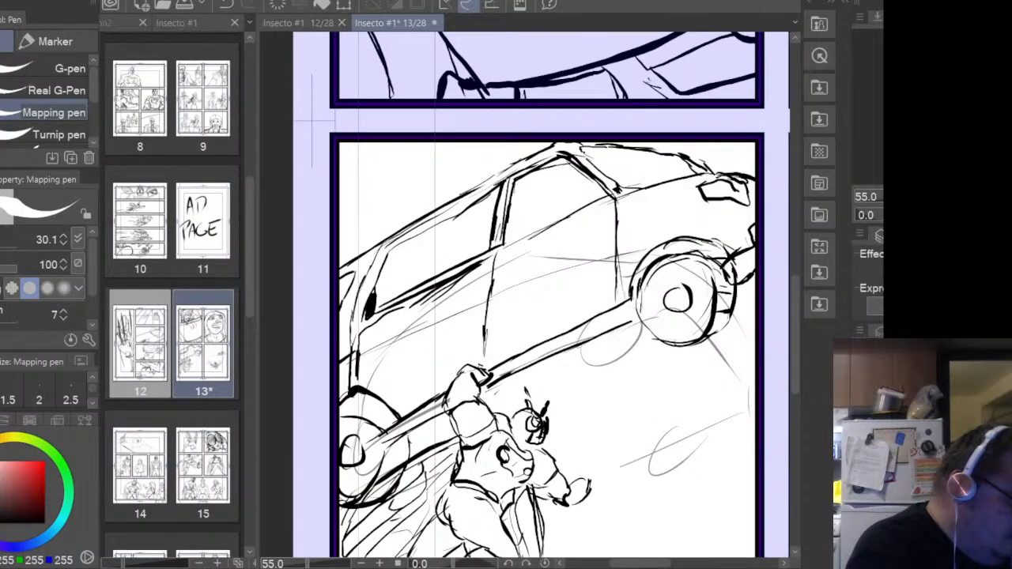
key("x")
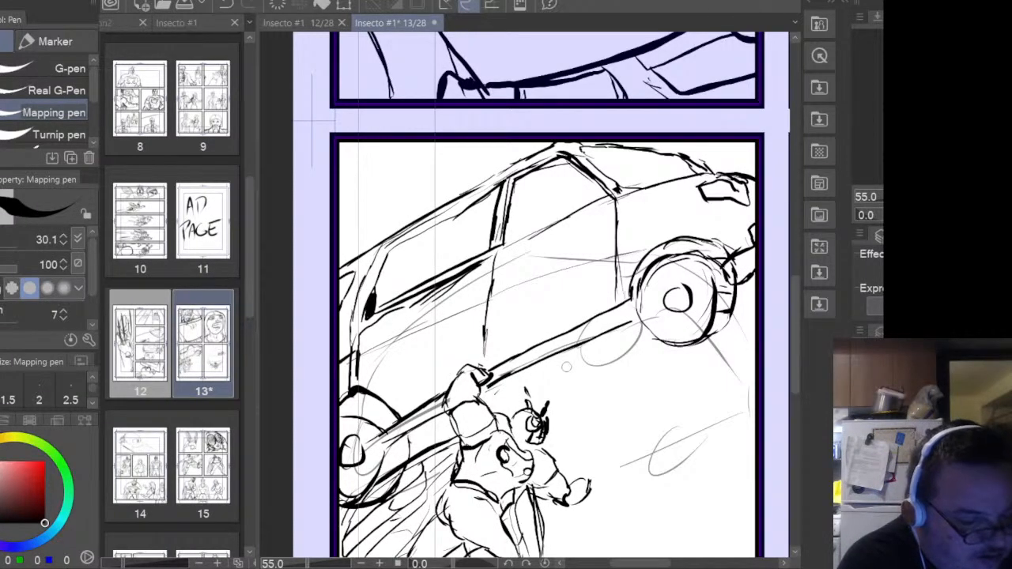
left_click_drag(556, 359, 721, 452)
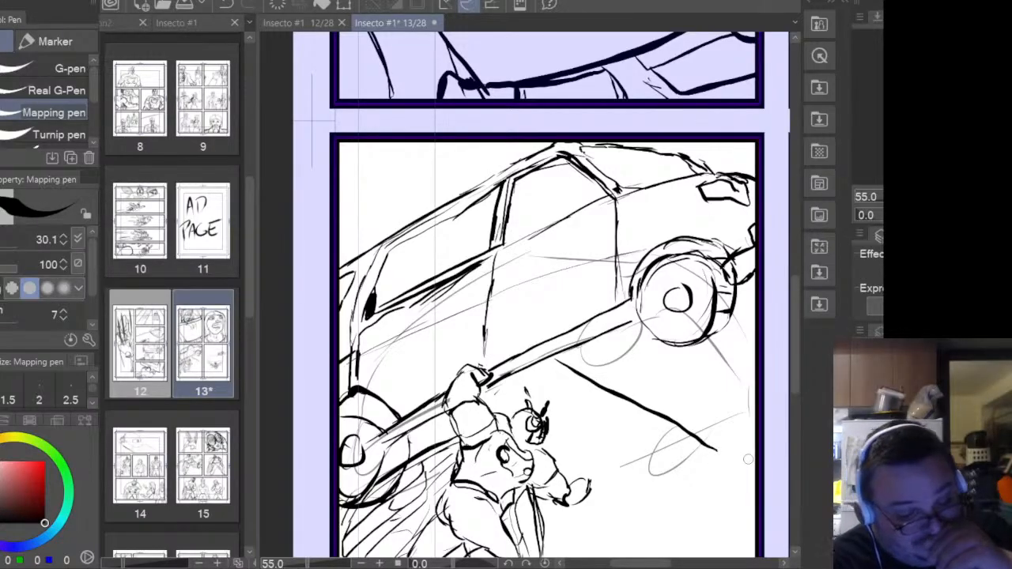
left_click_drag(600, 476, 700, 440)
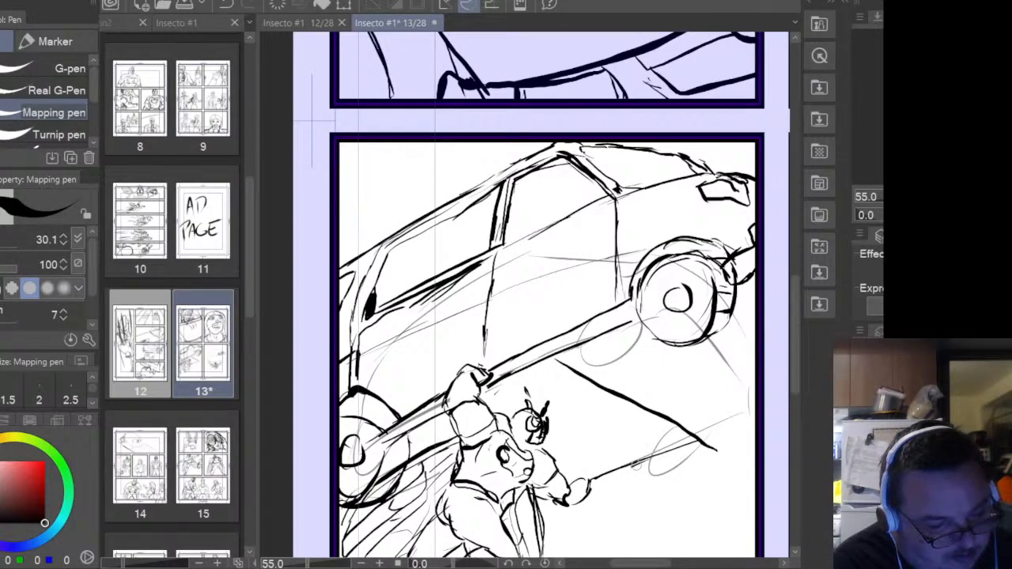
left_click_drag(633, 466, 749, 419)
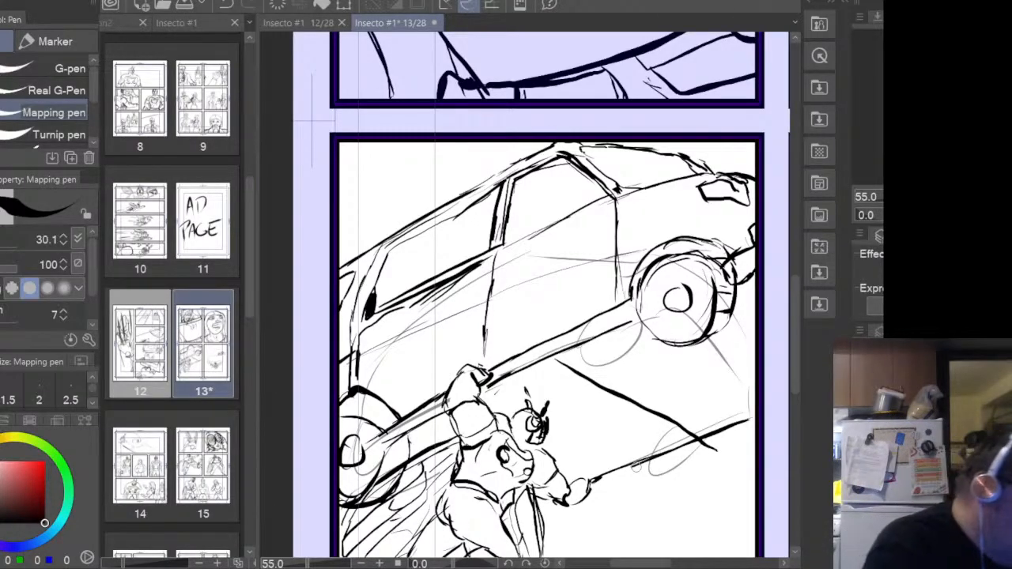
key("e")
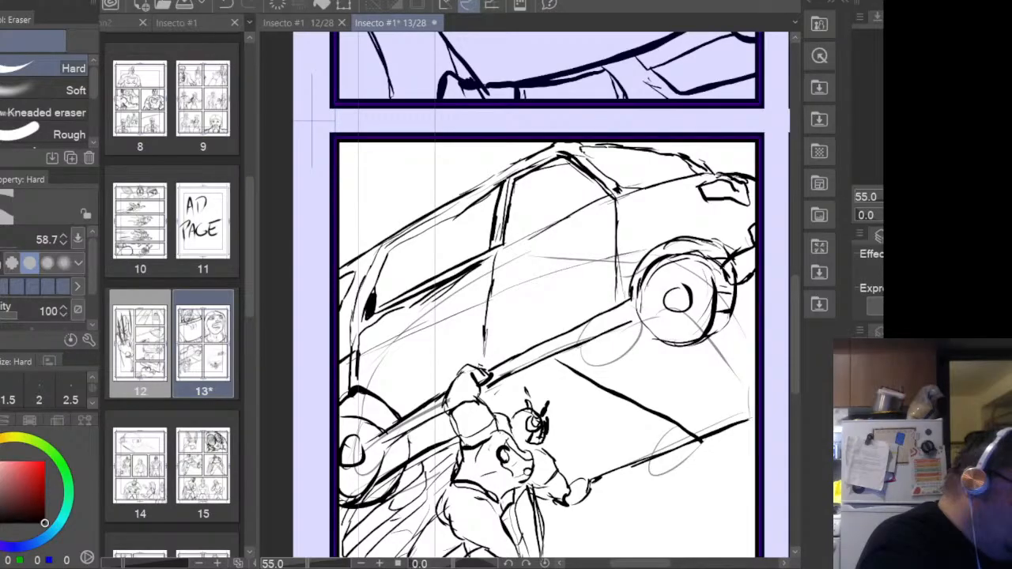
key("p")
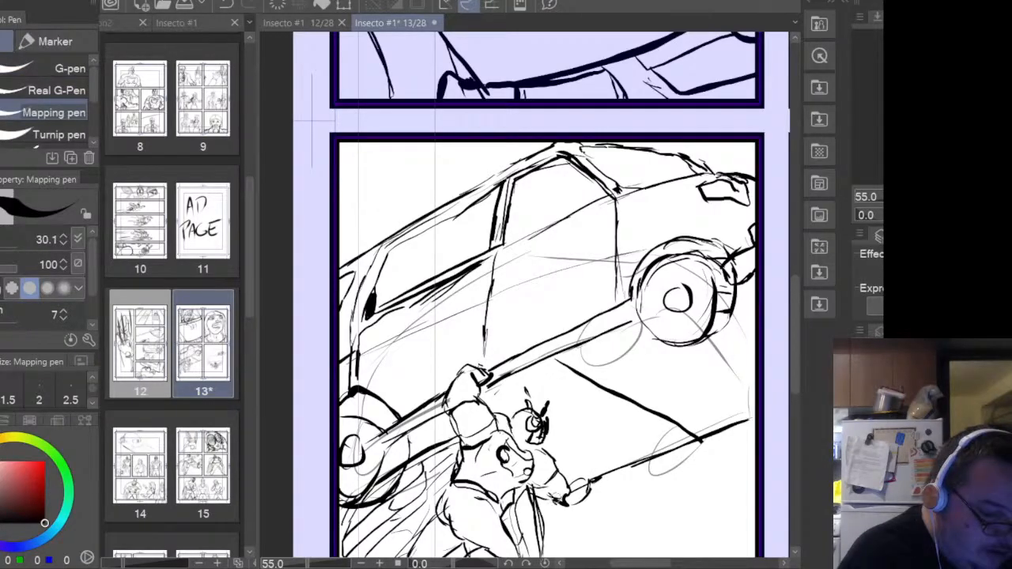
- Extend the vehicle's lower edge past the hero, draw a line at the frame's lower-left corner, and erase the diagonal crossing his body
left_click_drag(548, 500, 484, 539)
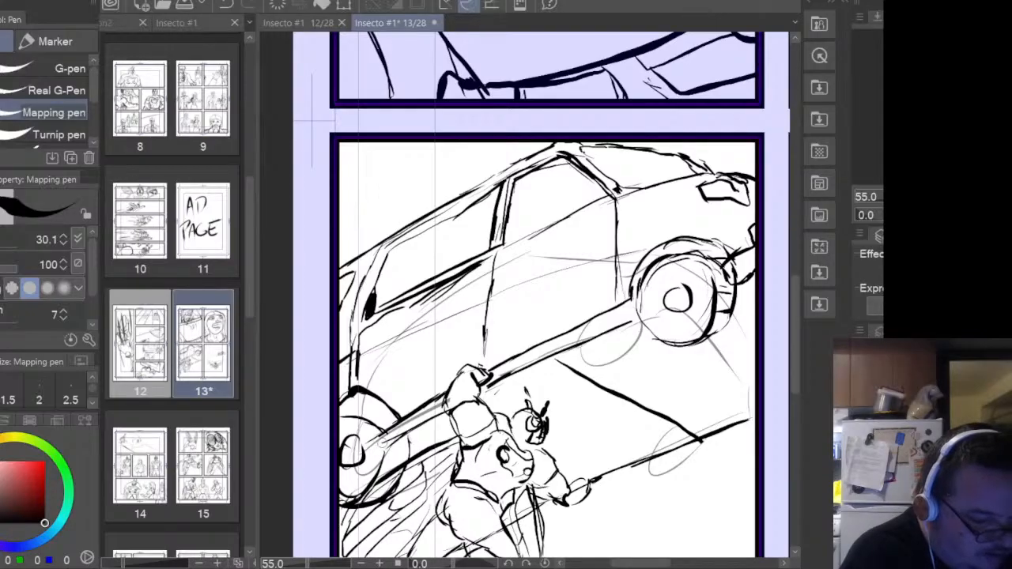
left_click_drag(379, 444, 497, 528)
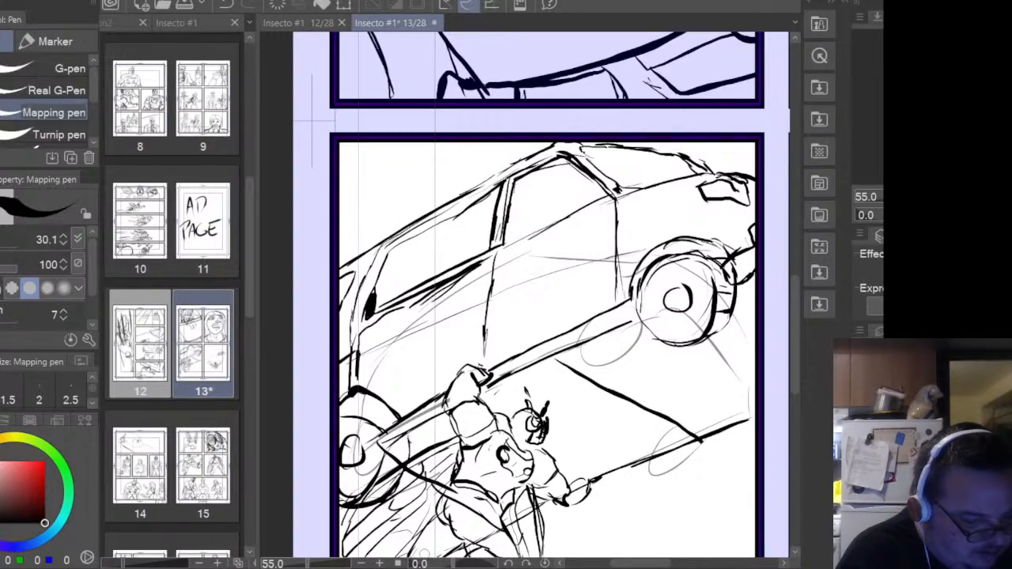
left_click_drag(337, 515, 408, 555)
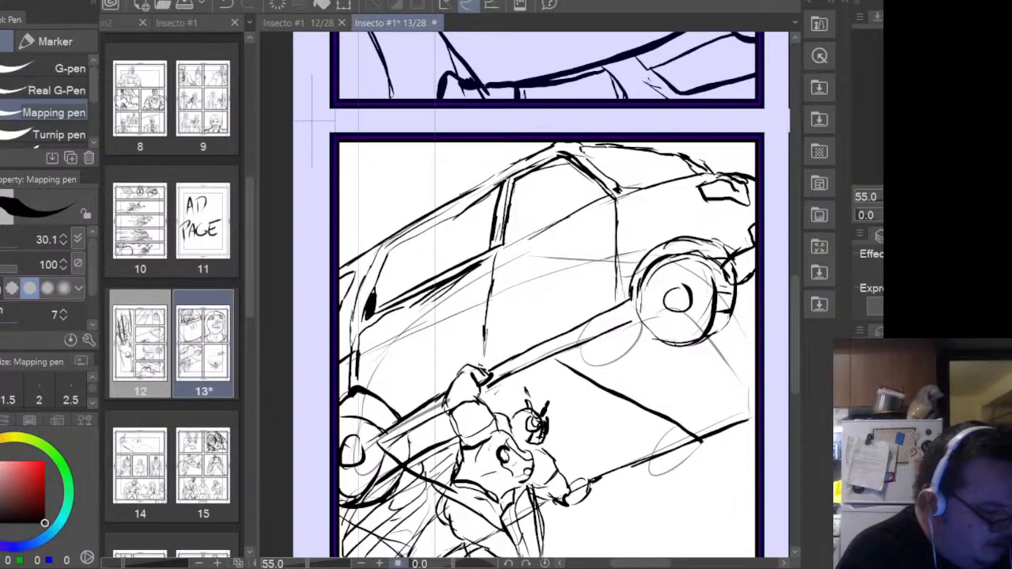
key("e")
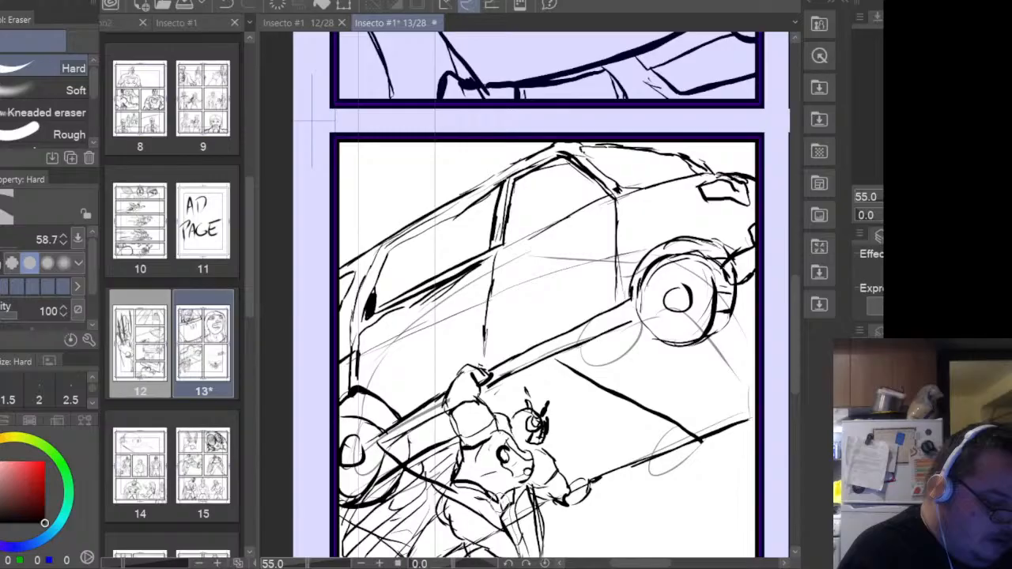
left_click_drag(493, 521, 381, 449)
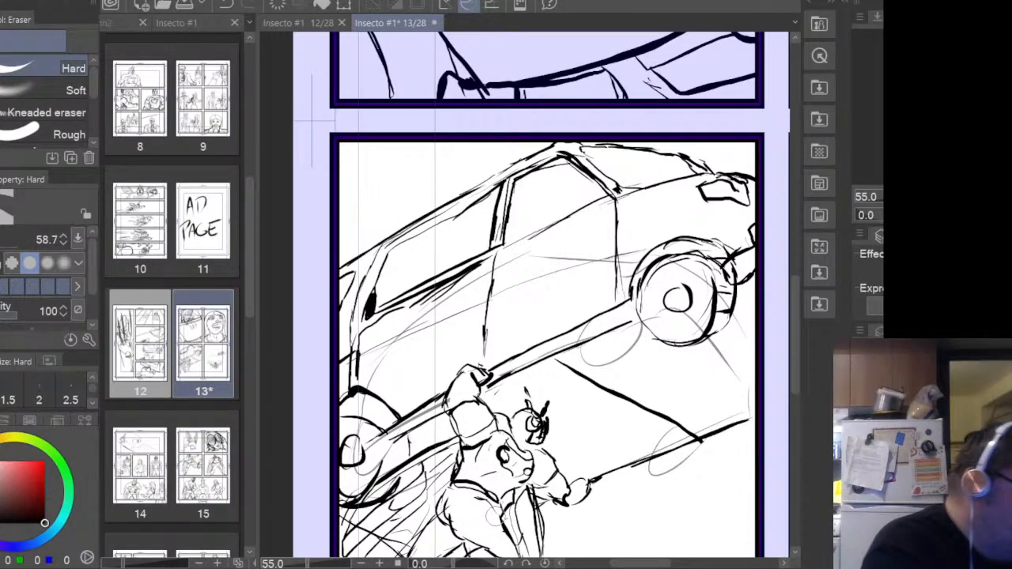
- Draw an exhaust-like pipe behind the hero, with an angular box beside his head and dark parallel strokes along the vehicle's underside
key("p")
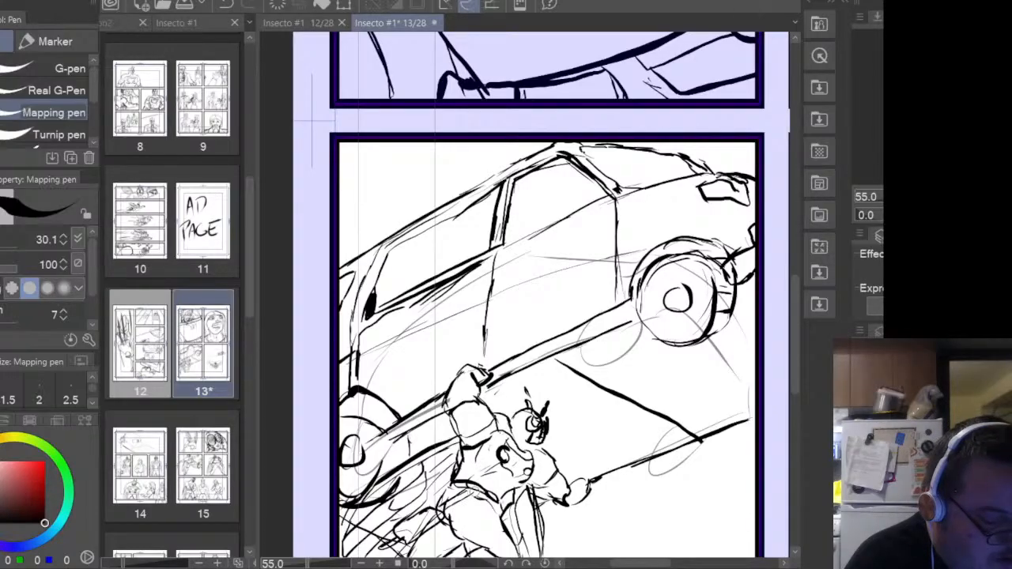
left_click_drag(488, 475, 608, 397)
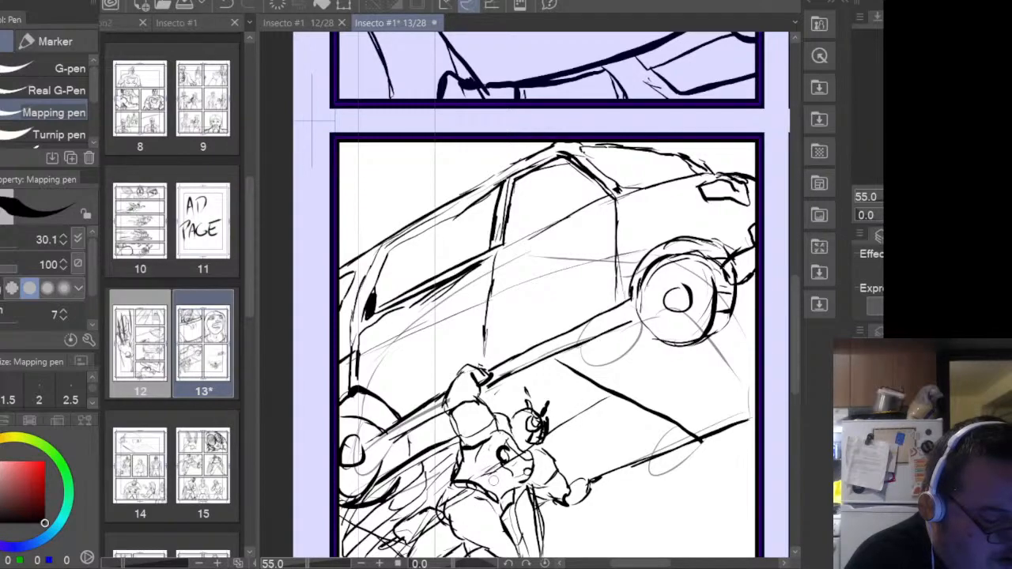
left_click_drag(487, 479, 612, 390)
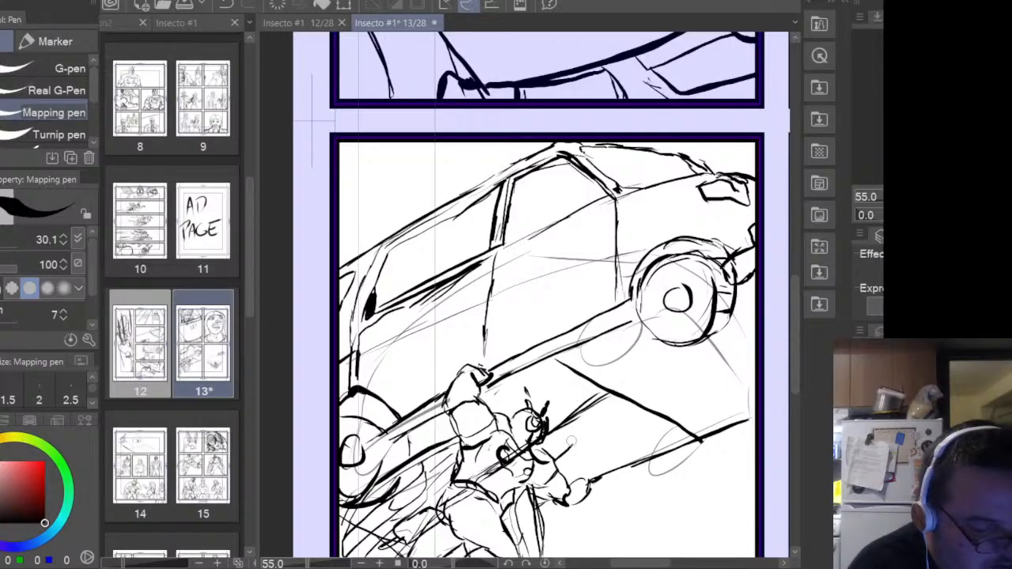
mouse_move(537, 423)
left_mouse_down()
mouse_move(569, 422)
mouse_move(582, 434)
mouse_move(564, 451)
mouse_move(575, 427)
left_mouse_up()
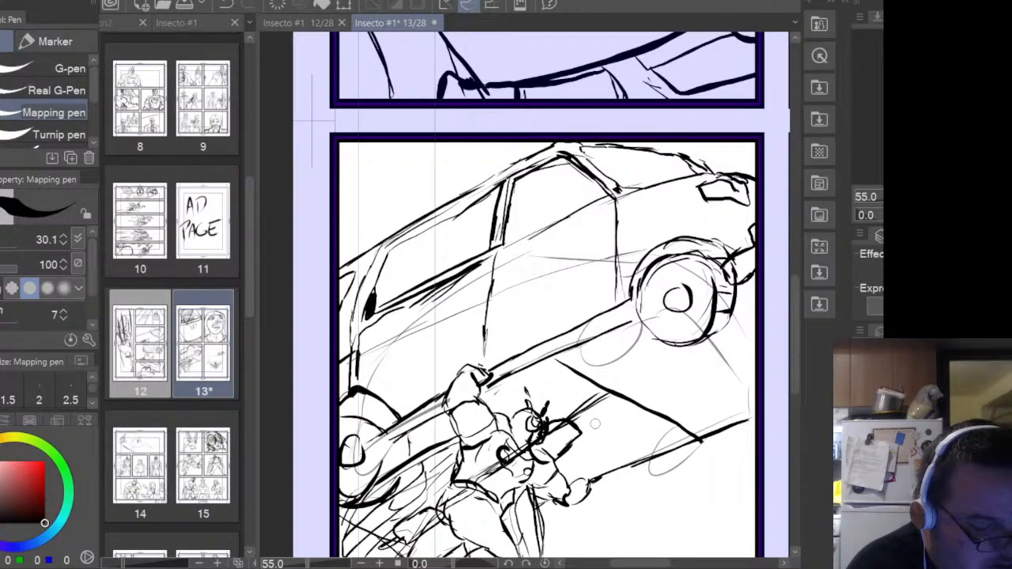
mouse_move(576, 429)
left_mouse_down()
mouse_move(609, 406)
mouse_move(654, 386)
left_mouse_up()
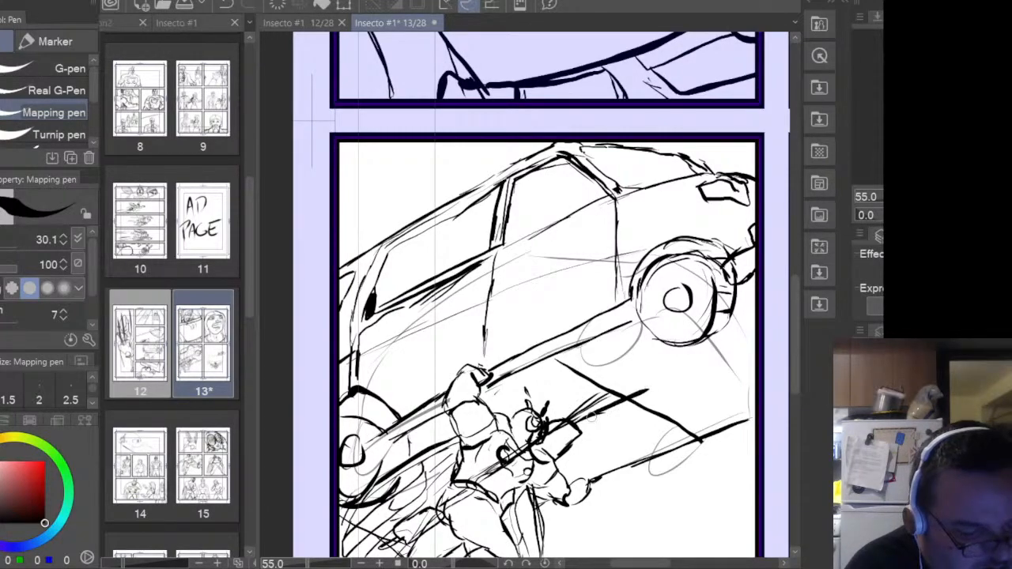
left_click_drag(573, 433, 626, 405)
left_click_drag(617, 413, 650, 394)
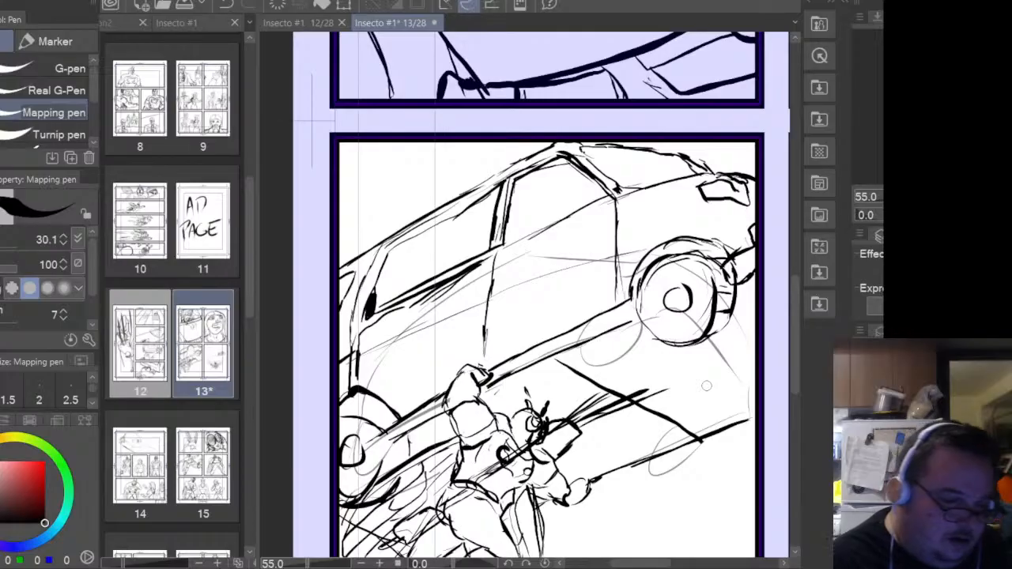
- Ink the slanted lines from the front wheel to the frame's edge, then shade the underside box and add a ragged line beside it
mouse_move(683, 310)
left_mouse_down()
mouse_move(723, 337)
mouse_move(764, 407)
left_mouse_up()
mouse_move(727, 336)
left_mouse_down()
mouse_move(744, 373)
mouse_move(755, 374)
left_mouse_up()
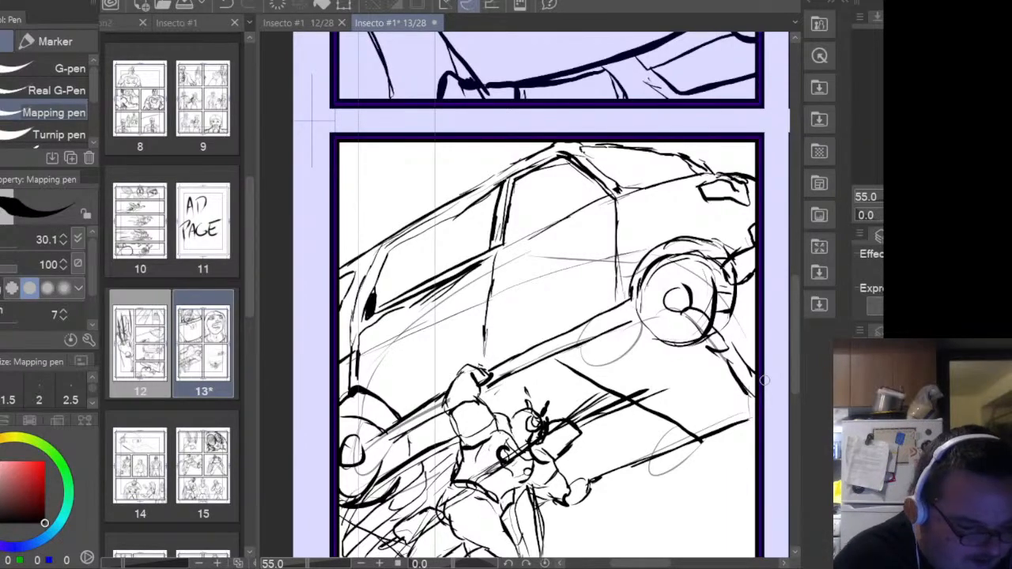
left_click_drag(554, 465, 581, 444)
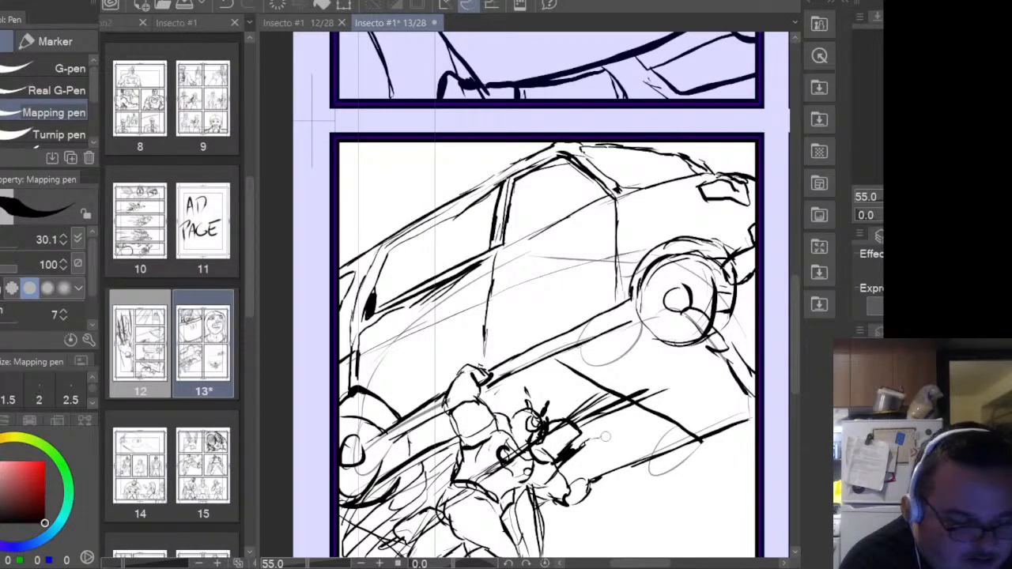
mouse_move(589, 436)
left_mouse_down()
mouse_move(656, 425)
mouse_move(638, 439)
left_mouse_up()
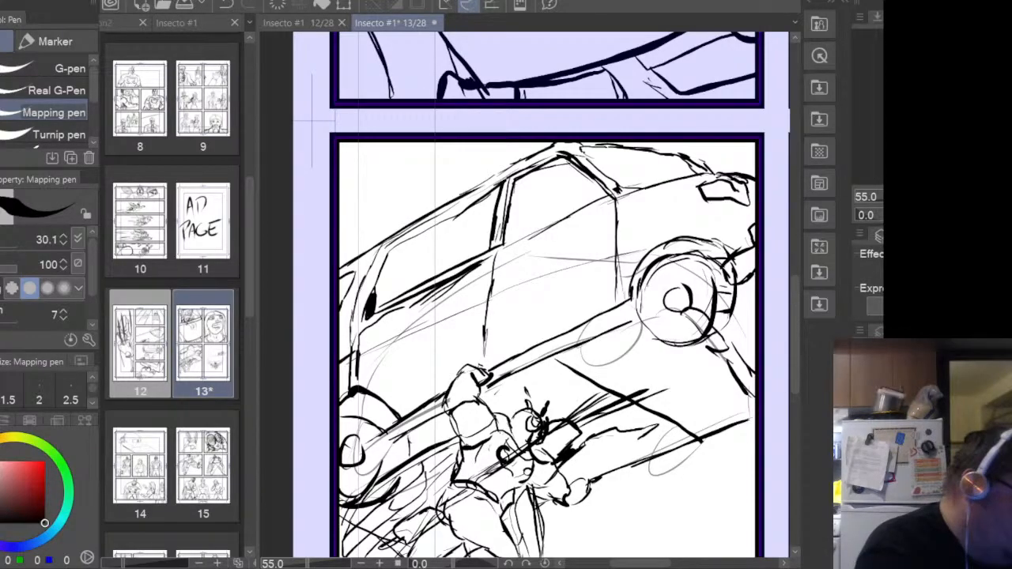
- Erase the diagonal line crossing the underside, trim the ragged line's end, and add short mechanical detail strokes around it
key("e")
mouse_move(681, 433)
left_mouse_down()
mouse_move(634, 389)
mouse_move(566, 373)
left_mouse_up()
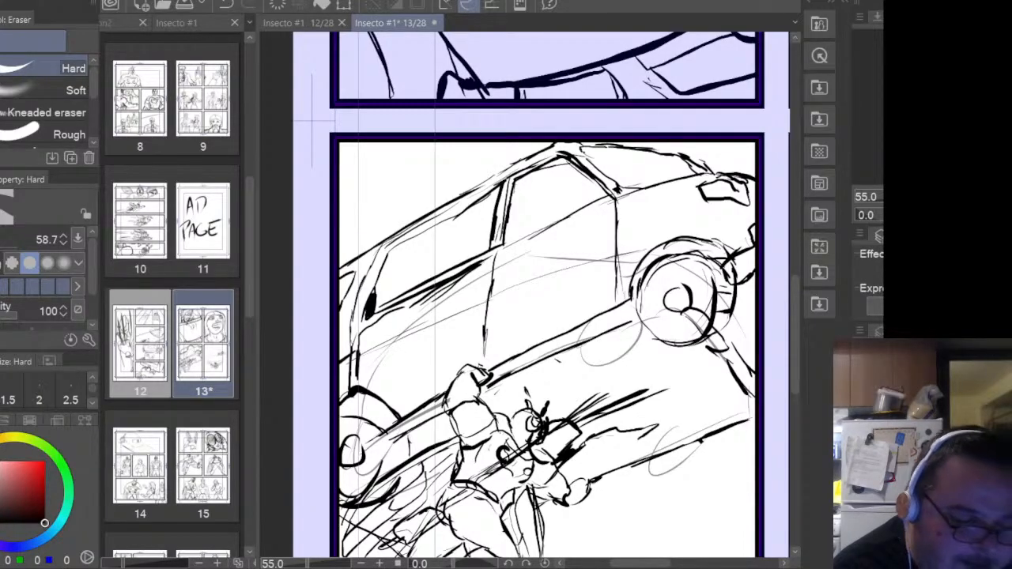
mouse_move(633, 433)
left_mouse_down()
mouse_move(672, 427)
mouse_move(651, 432)
left_mouse_up()
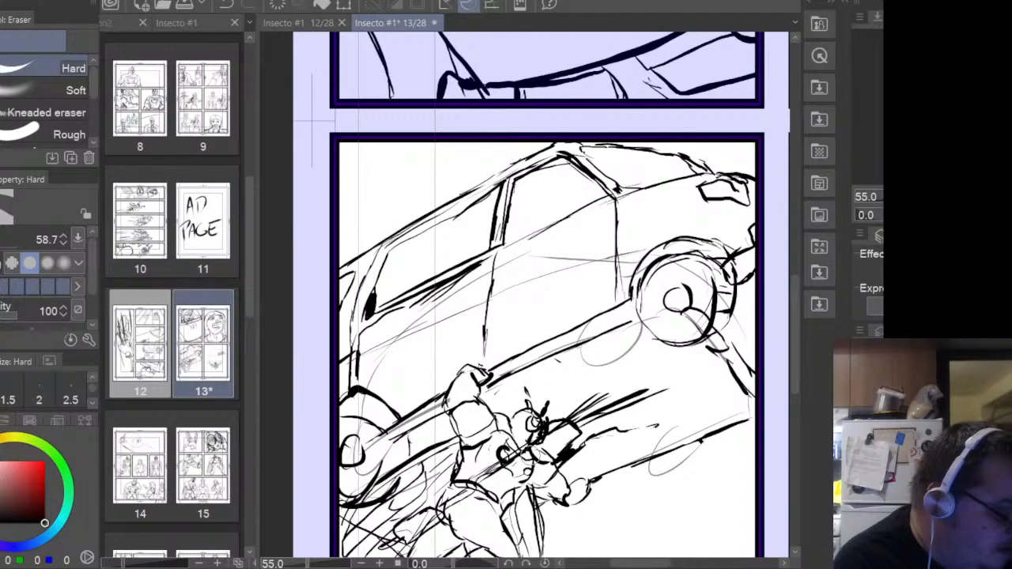
key("p")
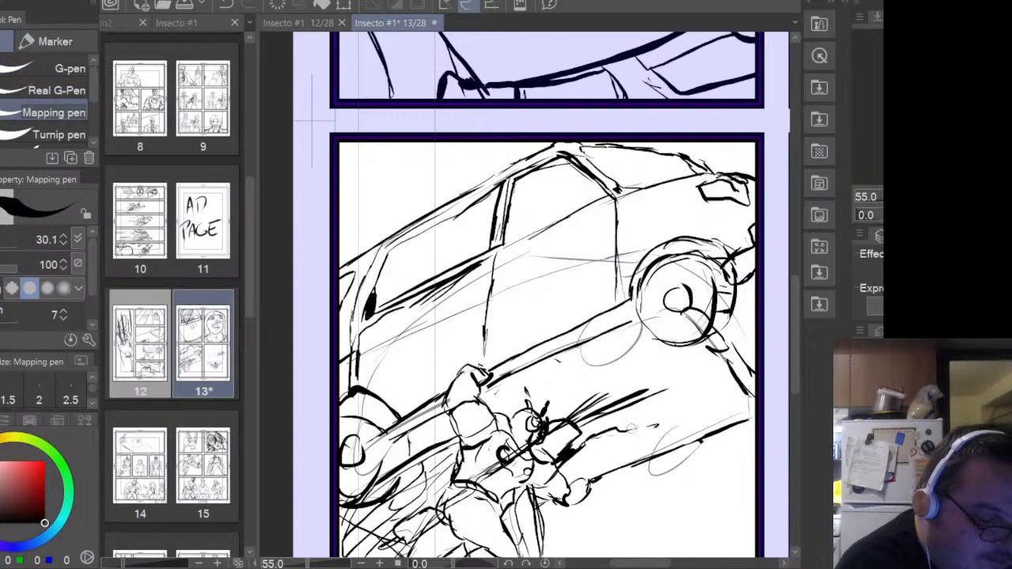
mouse_move(669, 415)
left_mouse_down()
mouse_move(674, 423)
mouse_move(624, 452)
mouse_move(685, 437)
mouse_move(676, 446)
left_mouse_up()
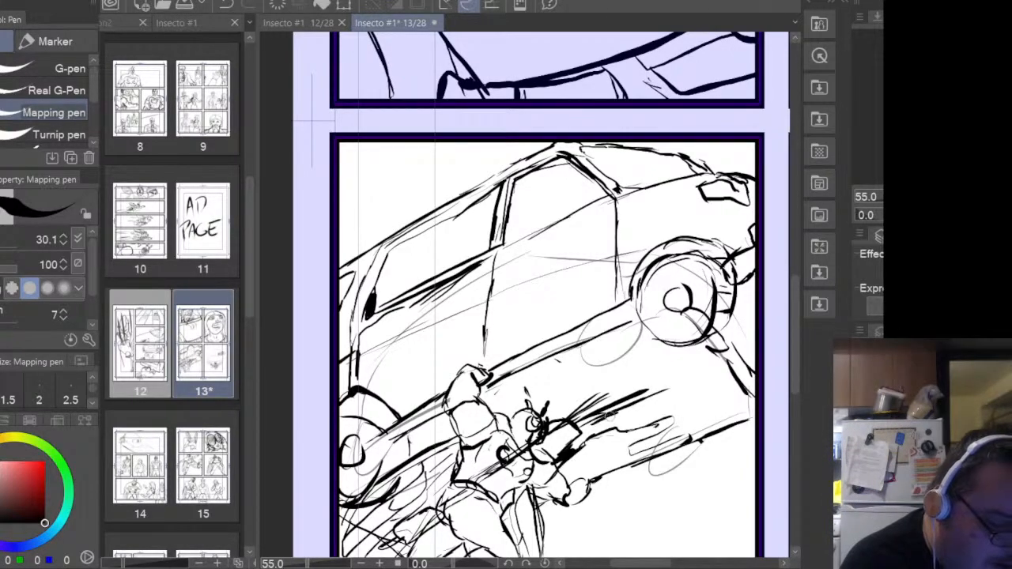
left_click_drag(624, 422, 656, 403)
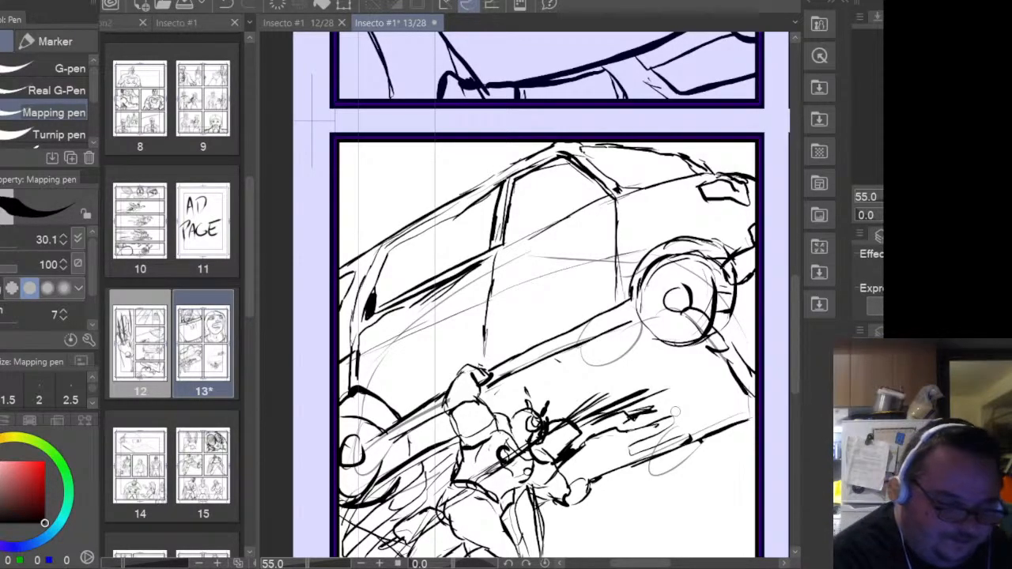
- Hide the hero drawing and complete the vehicle's sill and the underside's long lower edge where he covered them
key("Delete")
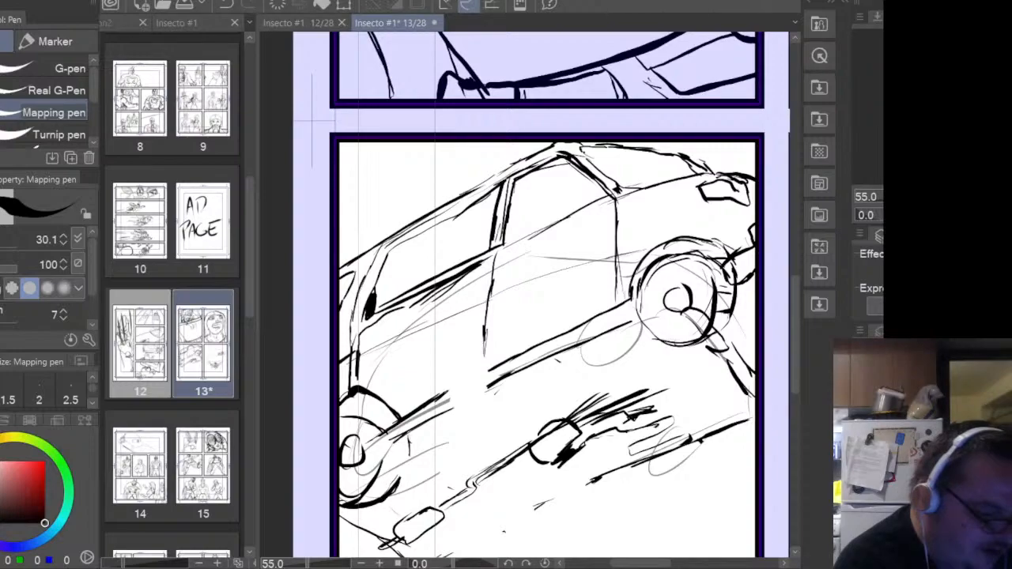
mouse_move(445, 411)
left_mouse_down()
mouse_move(501, 381)
mouse_move(487, 368)
left_mouse_up()
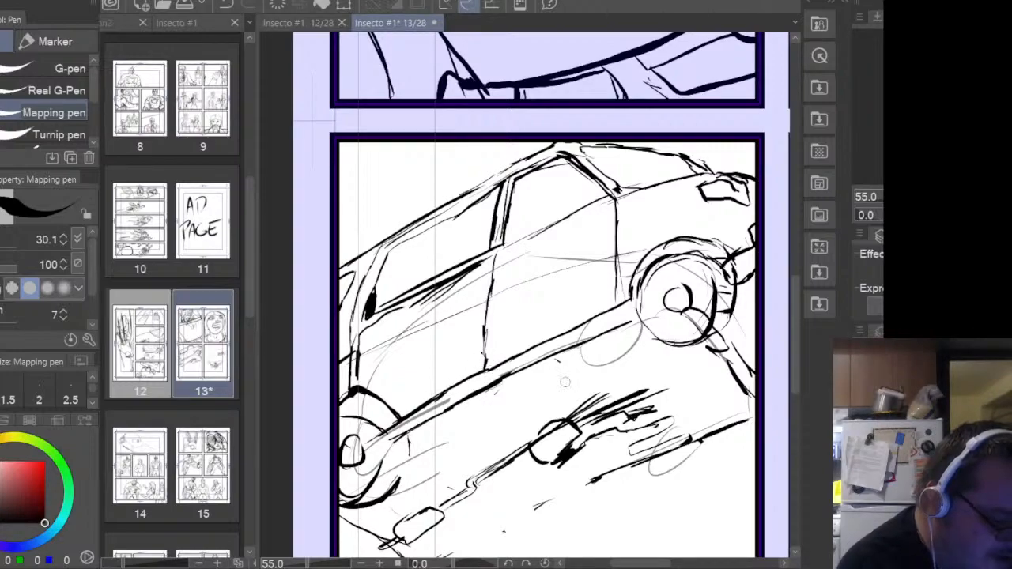
left_click_drag(509, 525, 621, 470)
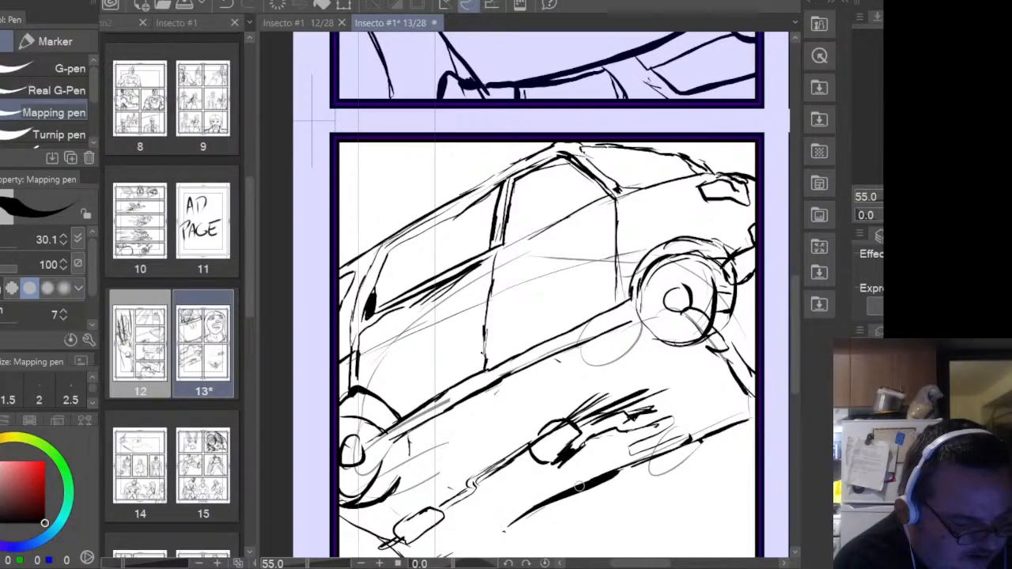
left_click_drag(455, 556, 518, 517)
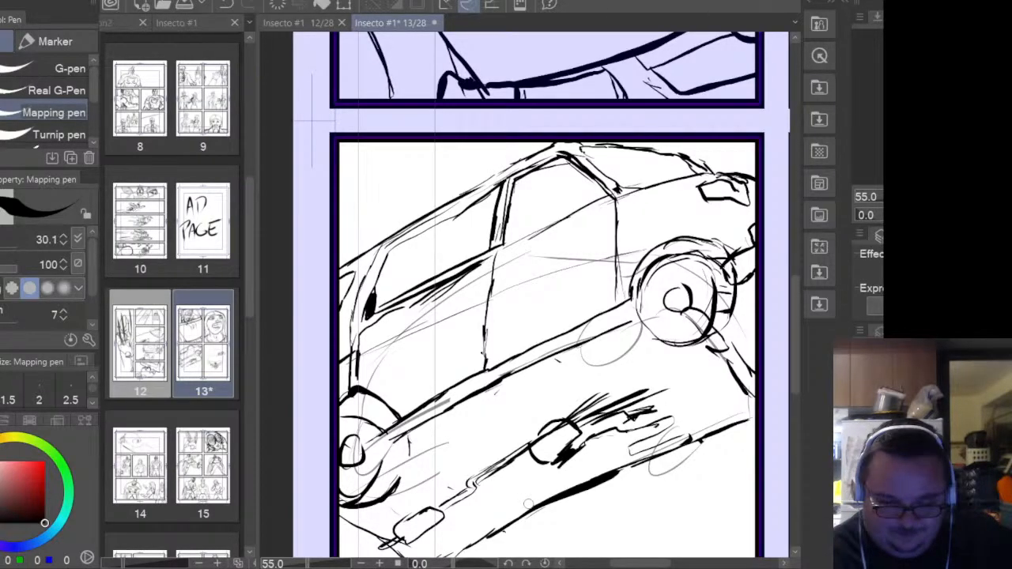
- Hide the rough construction sketch beneath the vehicle inks and review the whole page
left_click(863, 443)
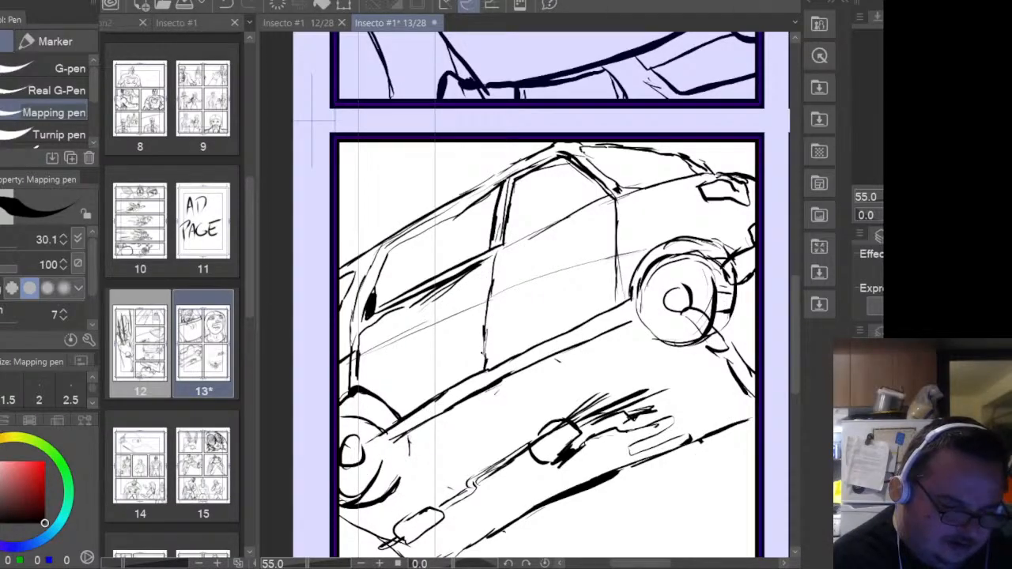
left_click(909, 443)
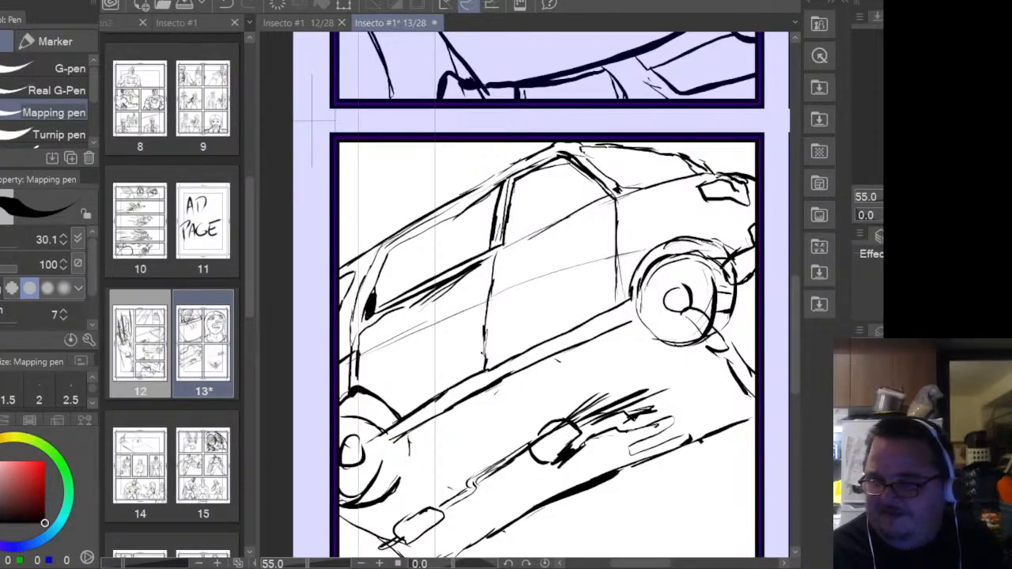
scroll(619, 372, "down", 3)
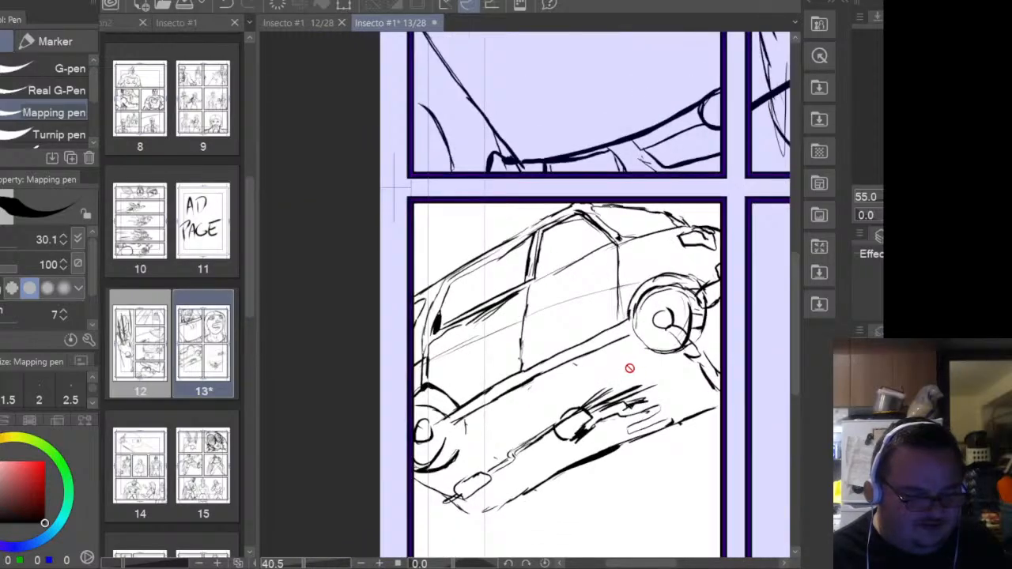
scroll(637, 373, "down", 1)
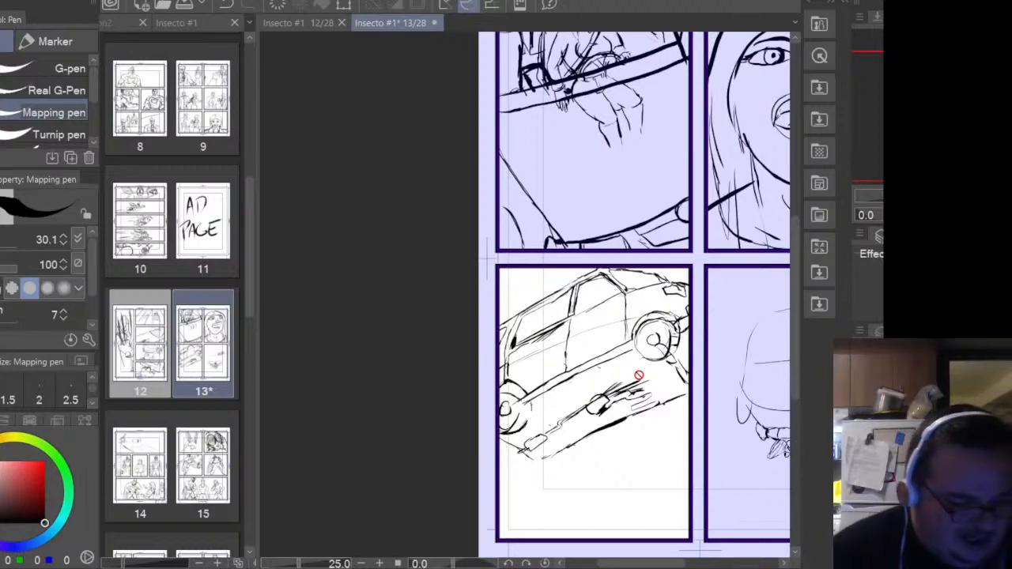
scroll(638, 375, "down", 1)
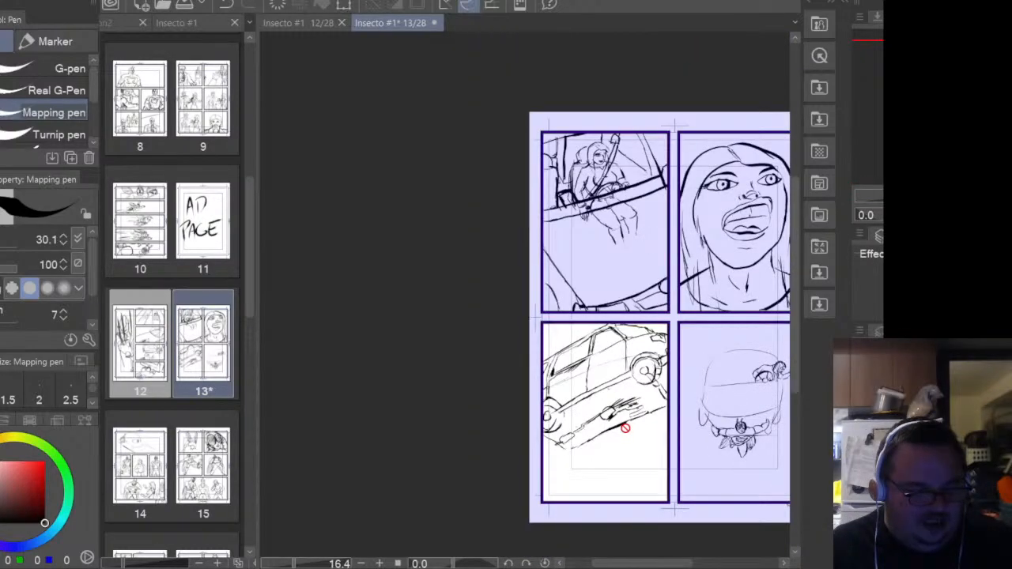
scroll(624, 428, "down", 1)
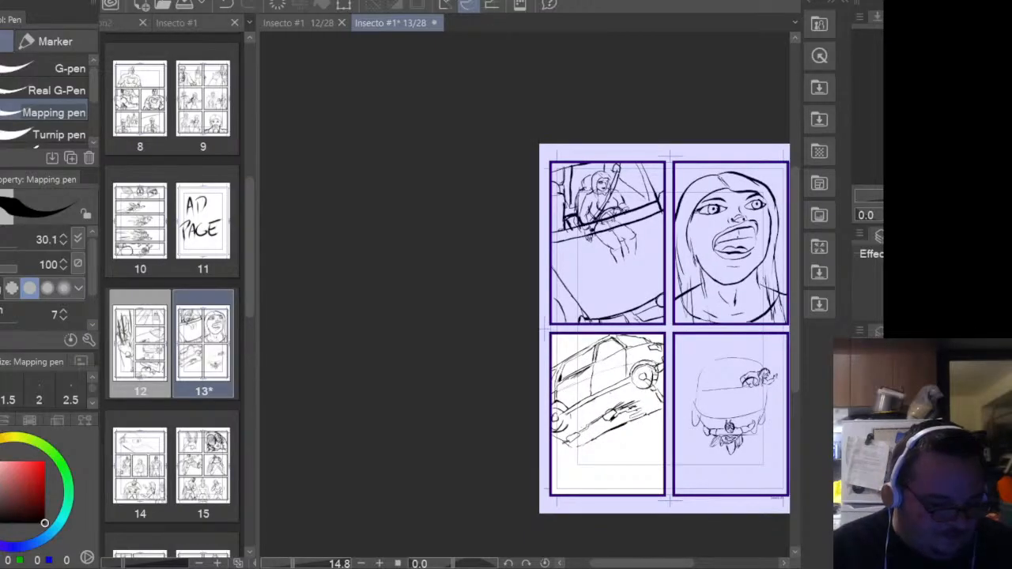
left_click_drag(650, 566, 689, 562)
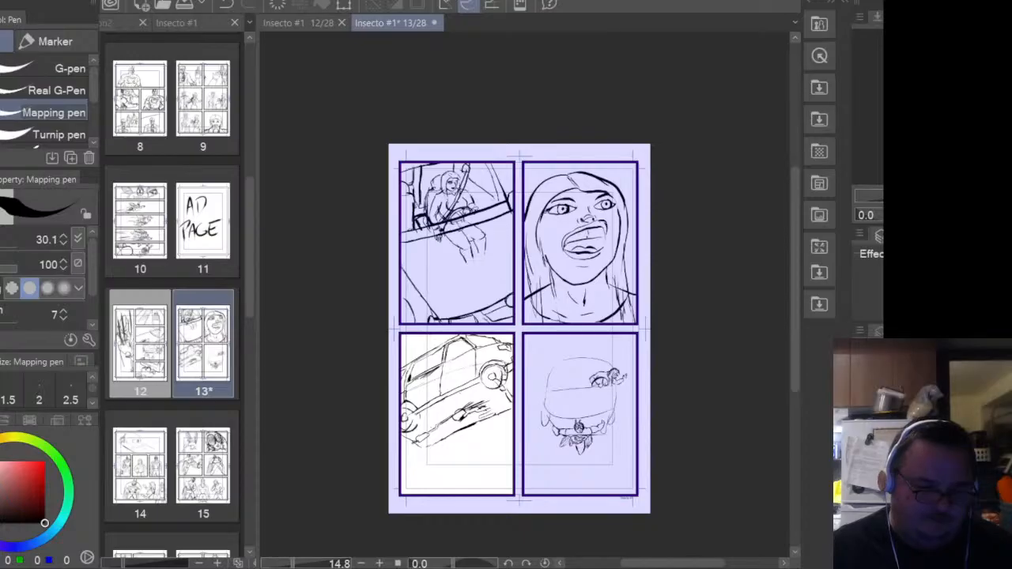
- Make Frame 4 the active frame and bring its sketch of the hero beneath the vehicle into close view
key("ctrl+shift+n")
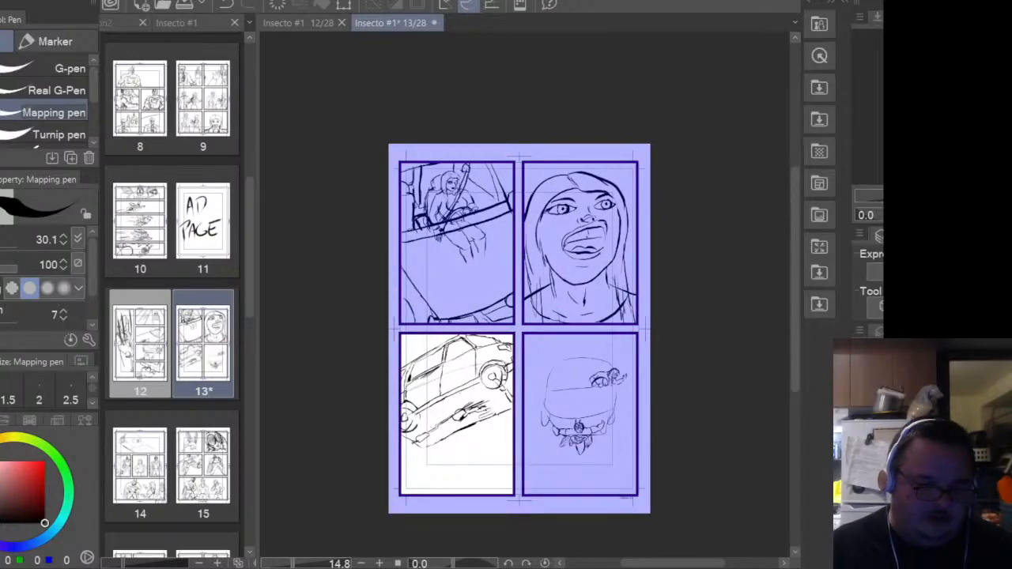
key("alt+bracketleft")
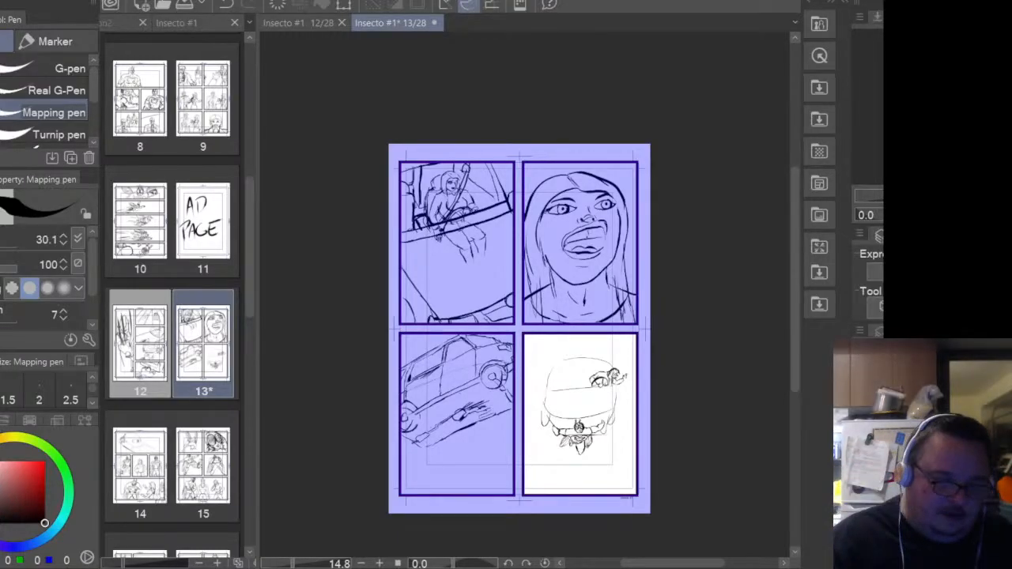
scroll(586, 393, "up", 5)
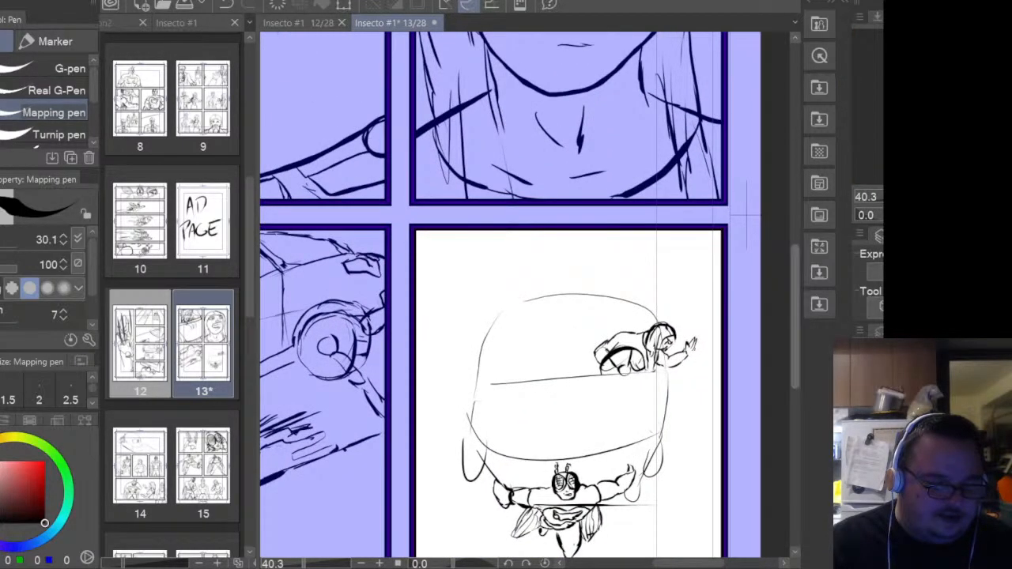
scroll(801, 365, "down", 3)
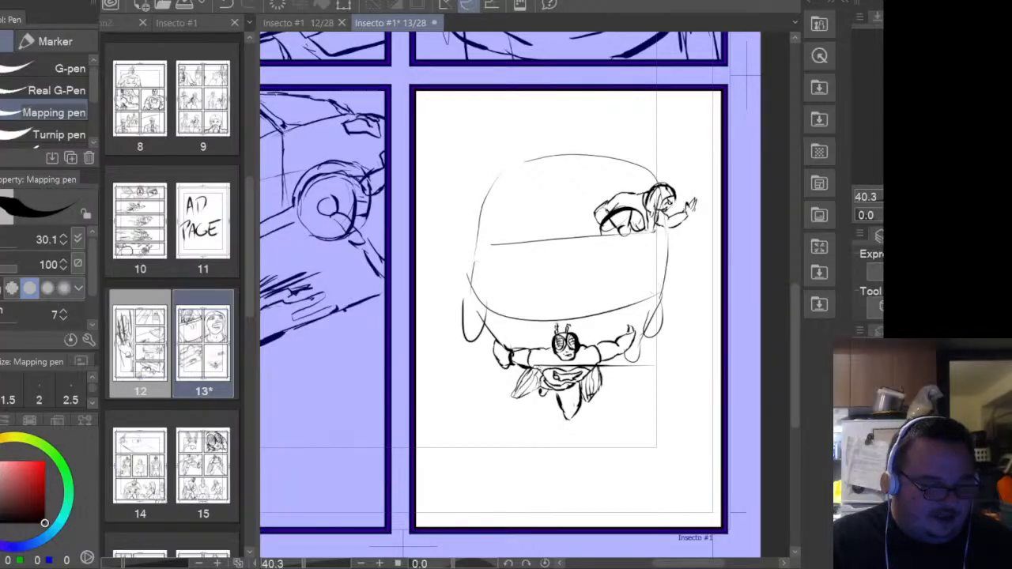
key("ctrl+z")
key("ctrl+y")
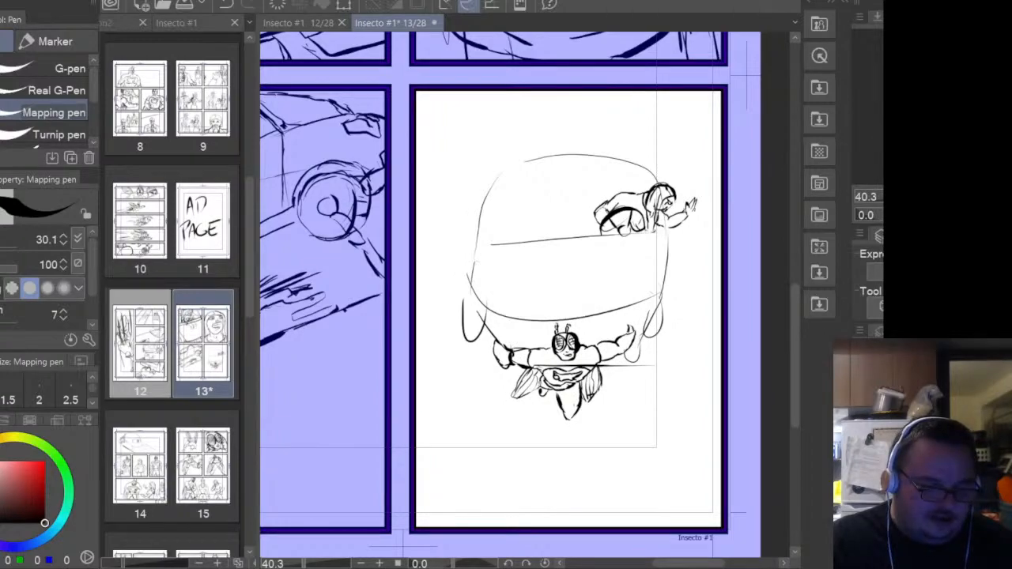
- Remove the figure leaning out beside the steering wheel from Frame 4's vehicle sketch, comparing versions with undo and redo
key("ctrl+z")
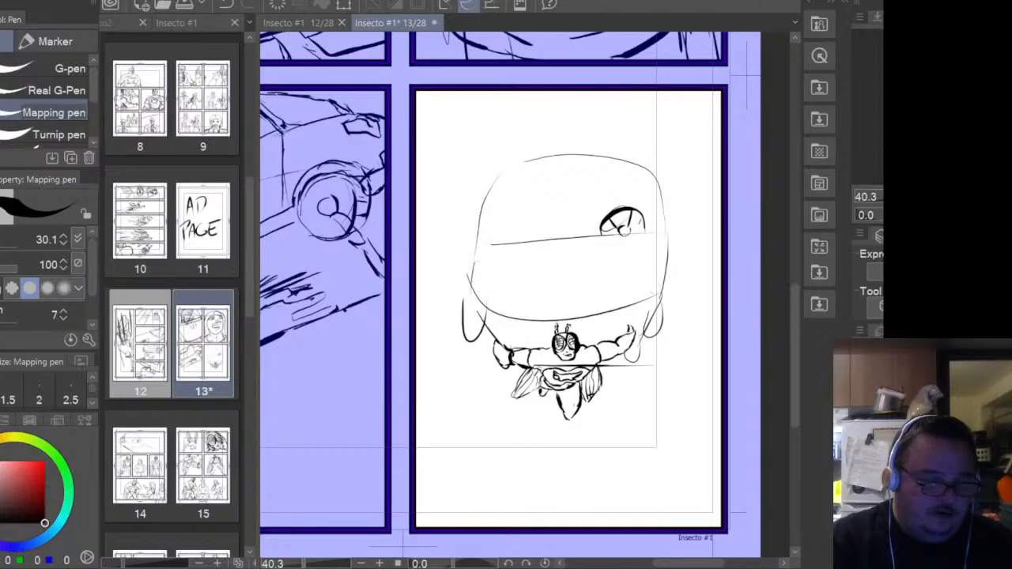
key("Delete")
key("ctrl+z")
key("ctrl+y")
key("ctrl+z")
key("ctrl+y")
key("ctrl+y")
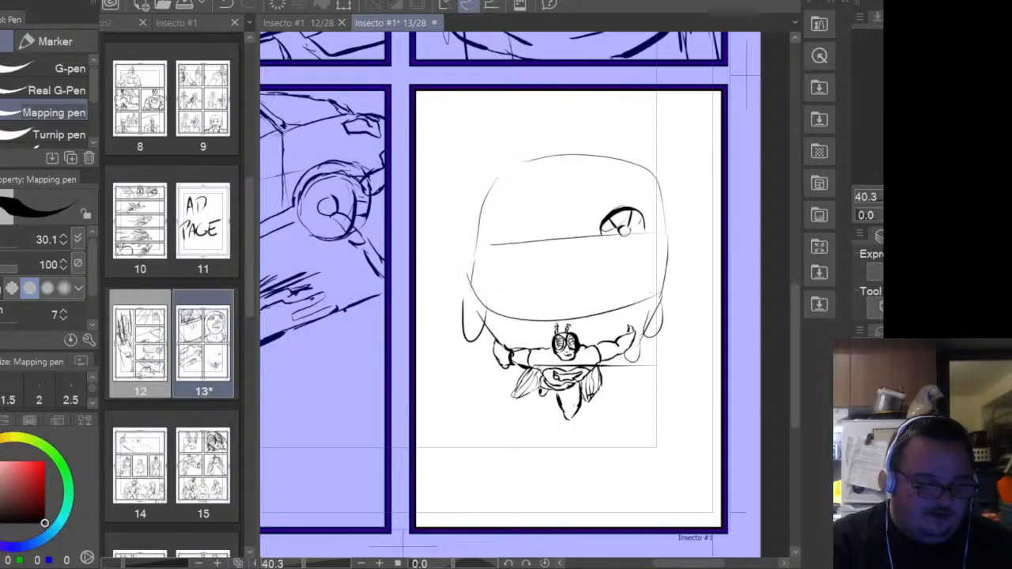
key("ctrl+y")
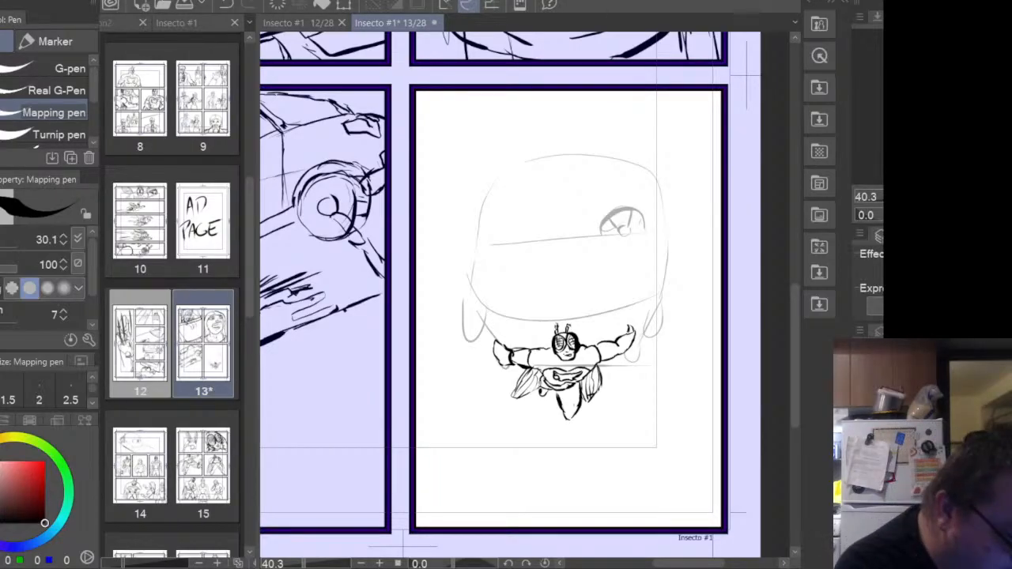
- Ink the tall, narrow wheel at the vehicle's left side in Frame 4, closing its top and lower end
left_click_drag(469, 256, 473, 292)
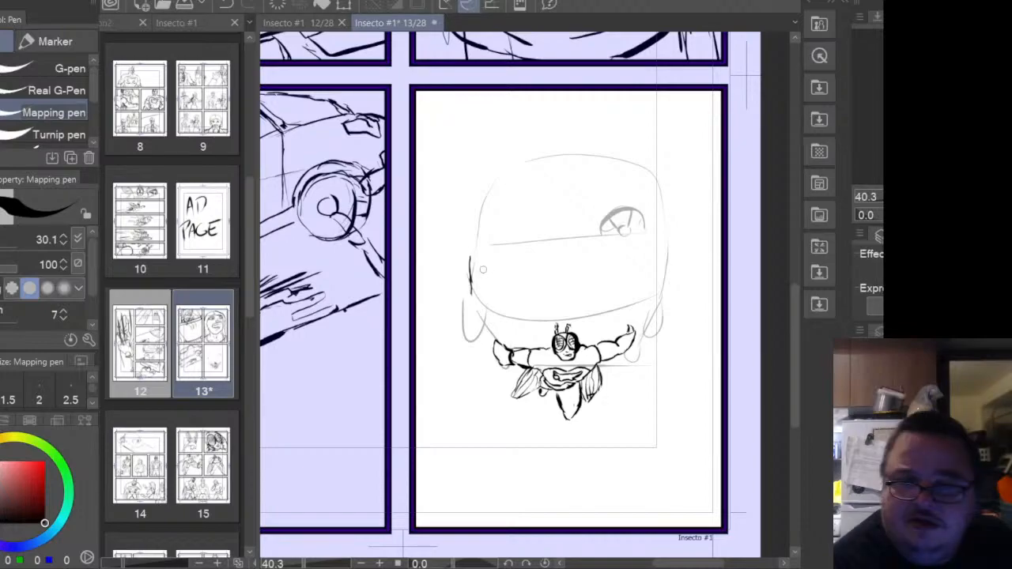
left_click_drag(471, 281, 475, 294)
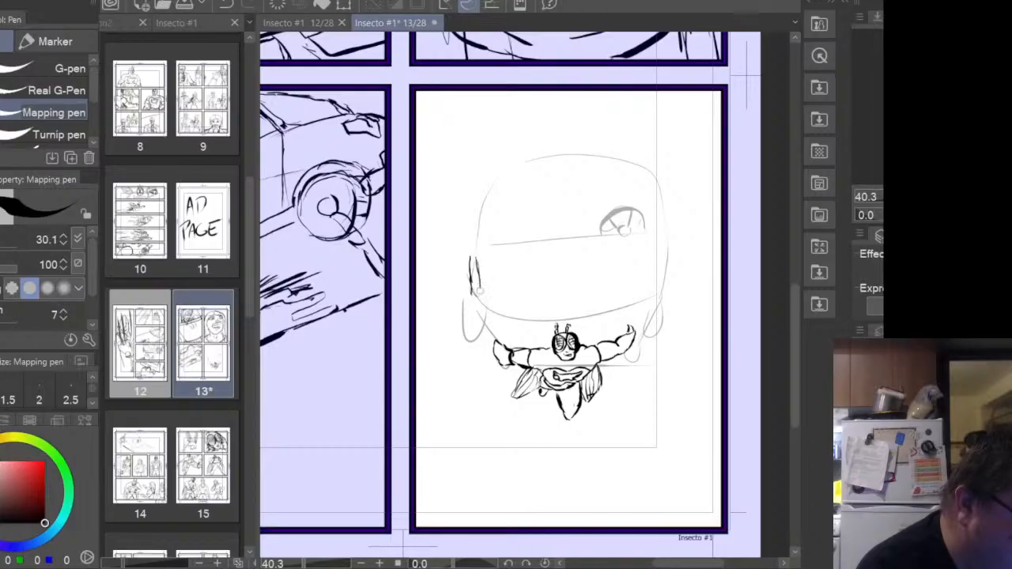
mouse_move(477, 291)
left_mouse_down()
mouse_move(471, 253)
mouse_move(484, 258)
left_mouse_up()
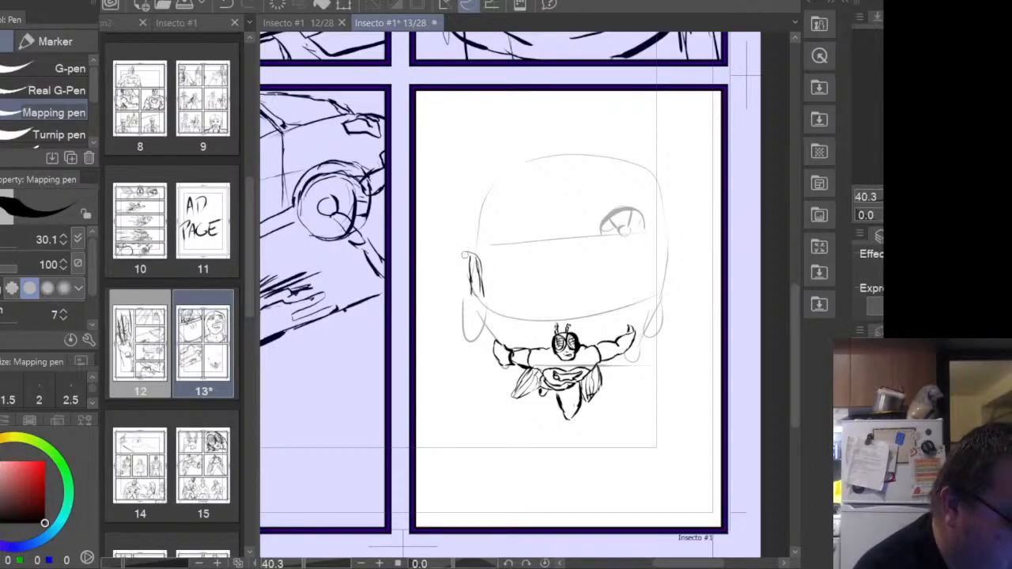
left_click_drag(464, 252, 489, 307)
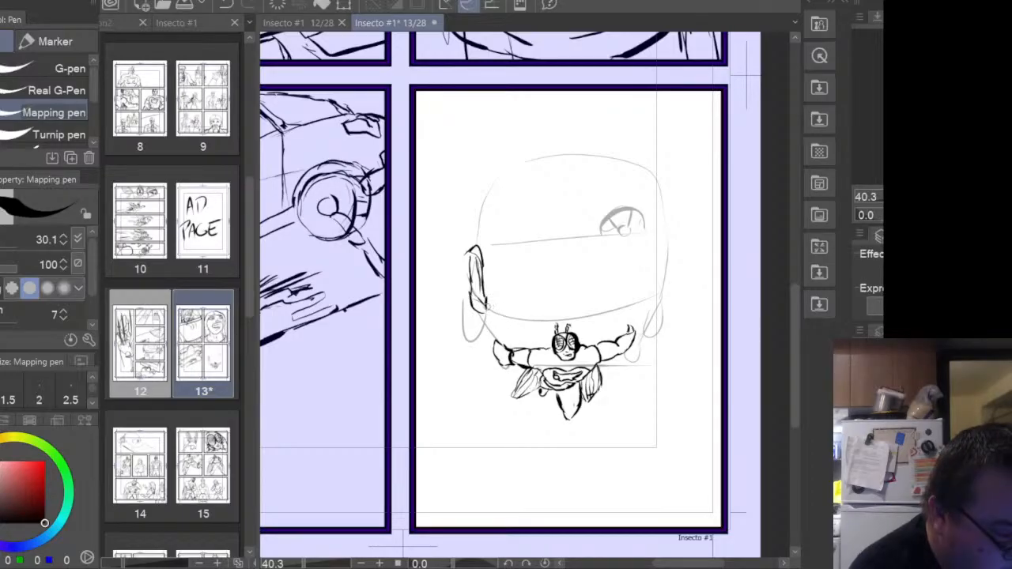
- Ink the vehicle's long lower front edge and the matching right-hand wheel, and widen the left wheel with an outer contour
left_click_drag(491, 313, 600, 309)
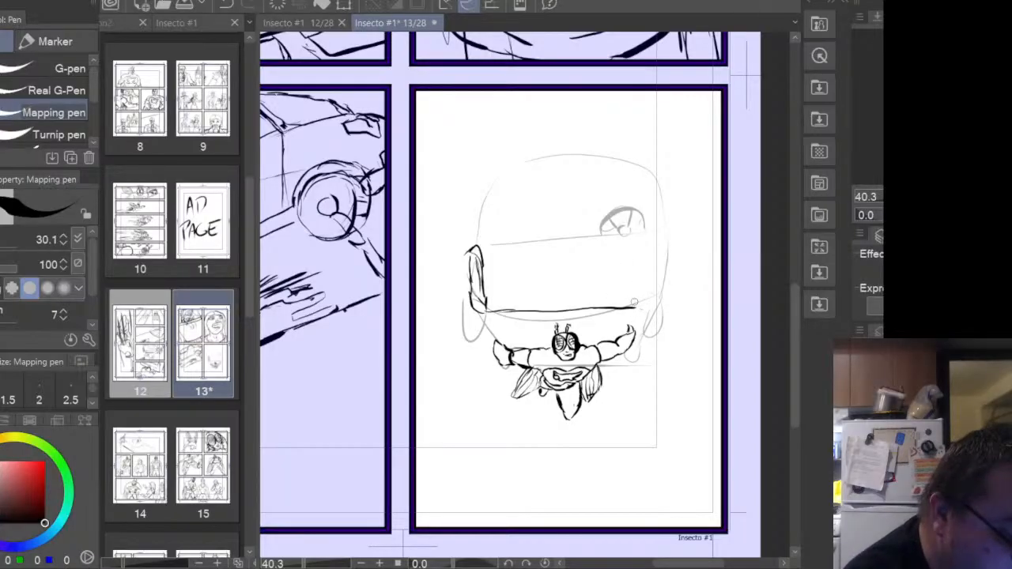
mouse_move(633, 303)
left_mouse_down()
mouse_move(630, 258)
mouse_move(645, 290)
left_mouse_up()
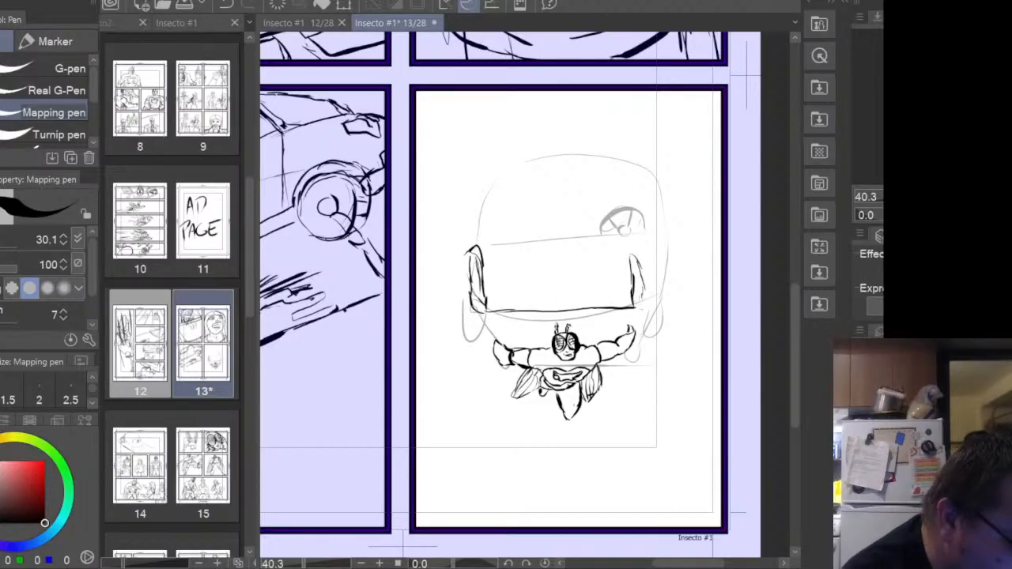
left_click_drag(466, 269, 464, 279)
left_click_drag(642, 263, 637, 312)
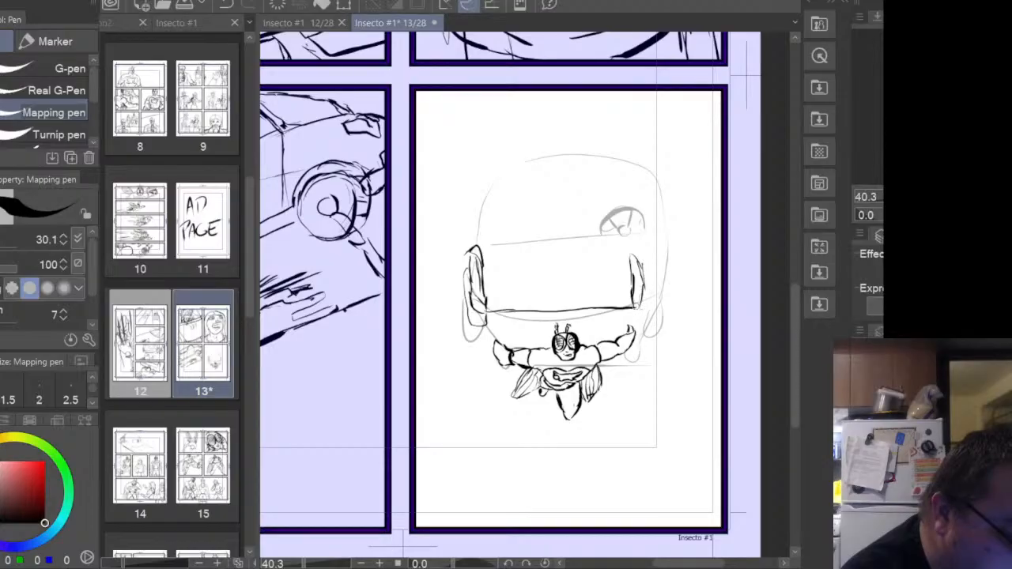
left_click_drag(634, 249, 648, 306)
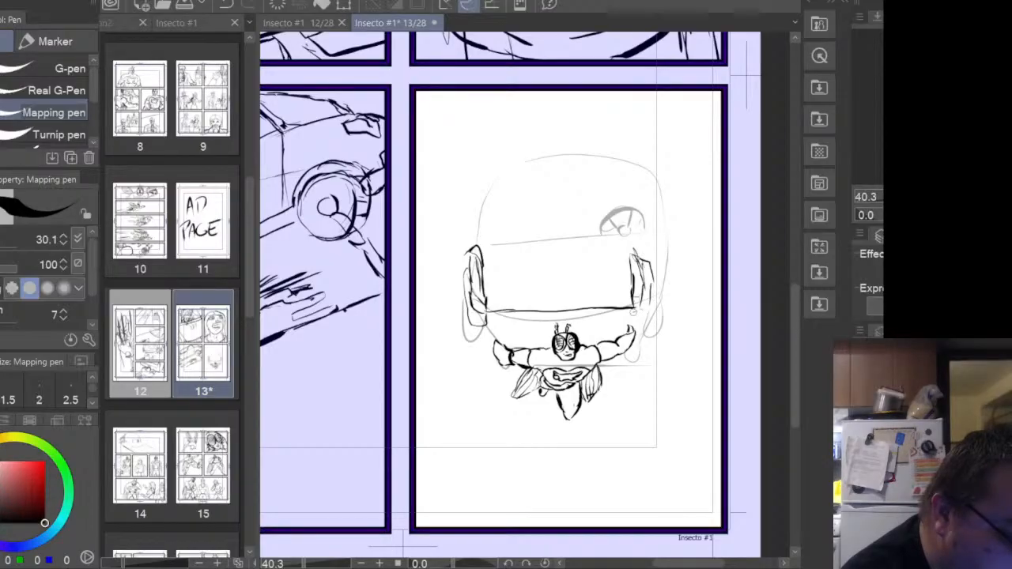
left_click_drag(637, 255, 639, 310)
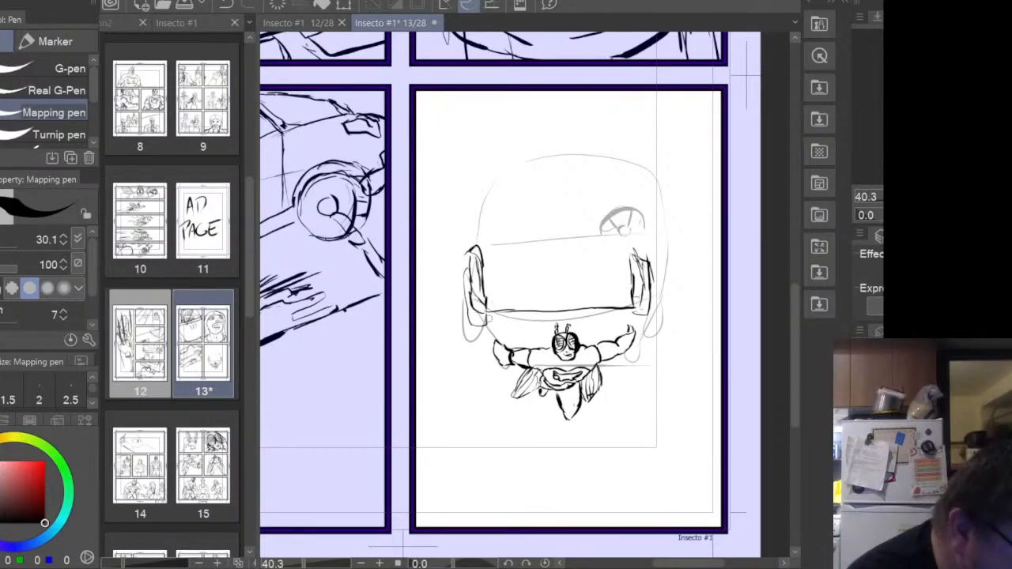
- Ink the underside's two converging side edges past the hero's arms and a rear edge across his torso
left_click_drag(482, 316, 504, 341)
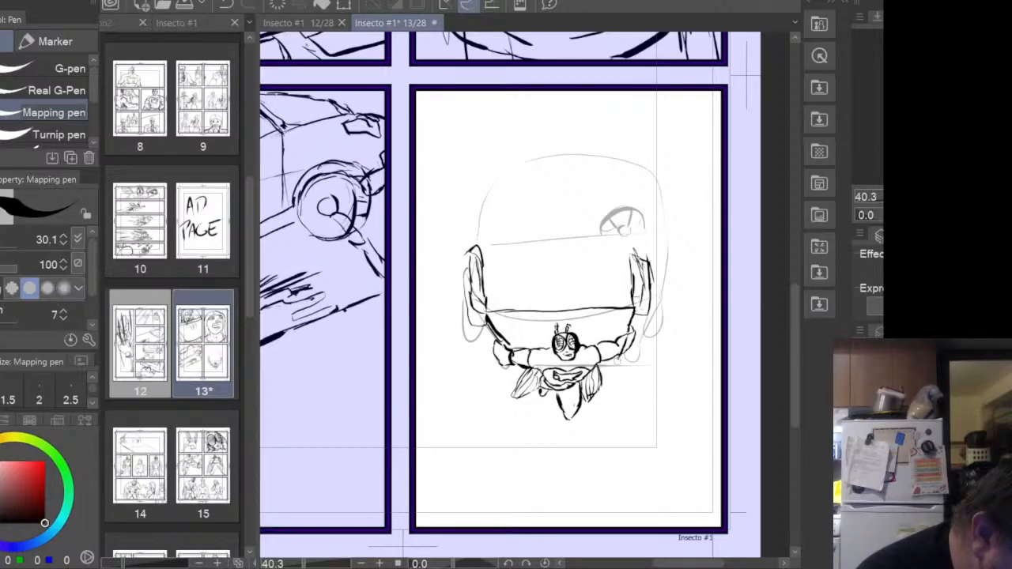
left_click_drag(631, 336, 594, 387)
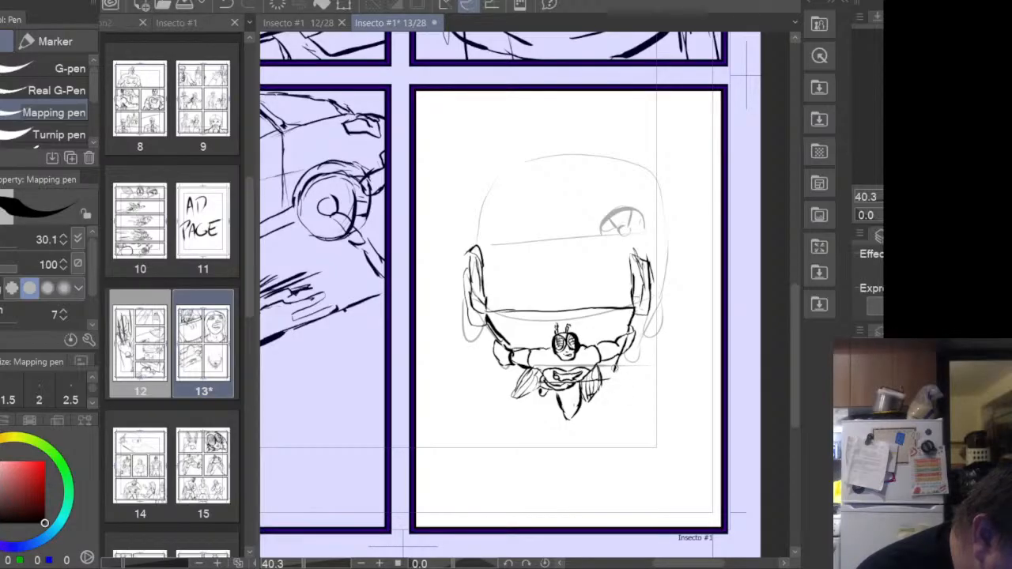
left_click_drag(526, 376, 557, 378)
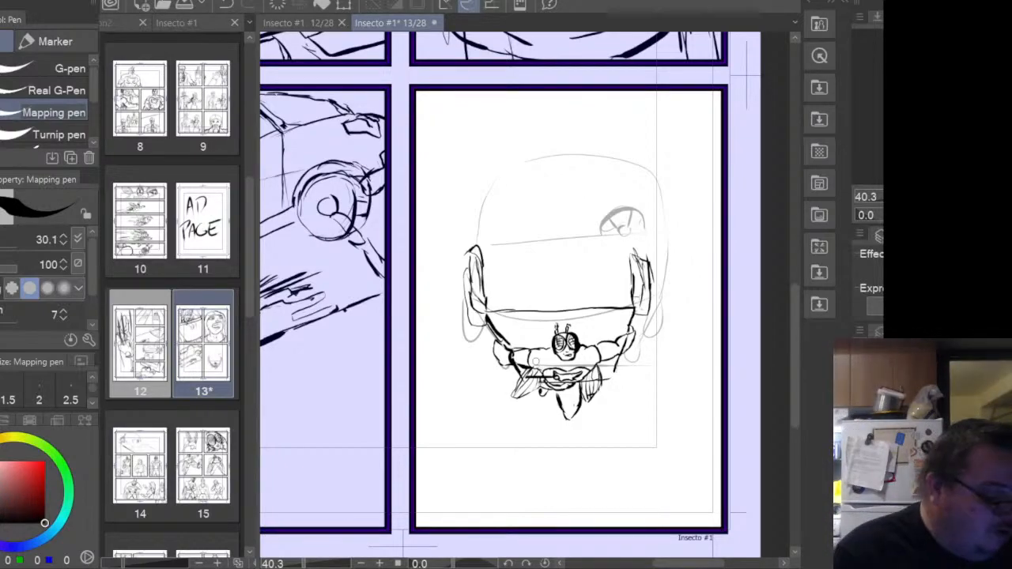
- Erase the underside's rear edge where it crosses the hero's chest emblem, using a hard eraser sized 29.6
key("e")
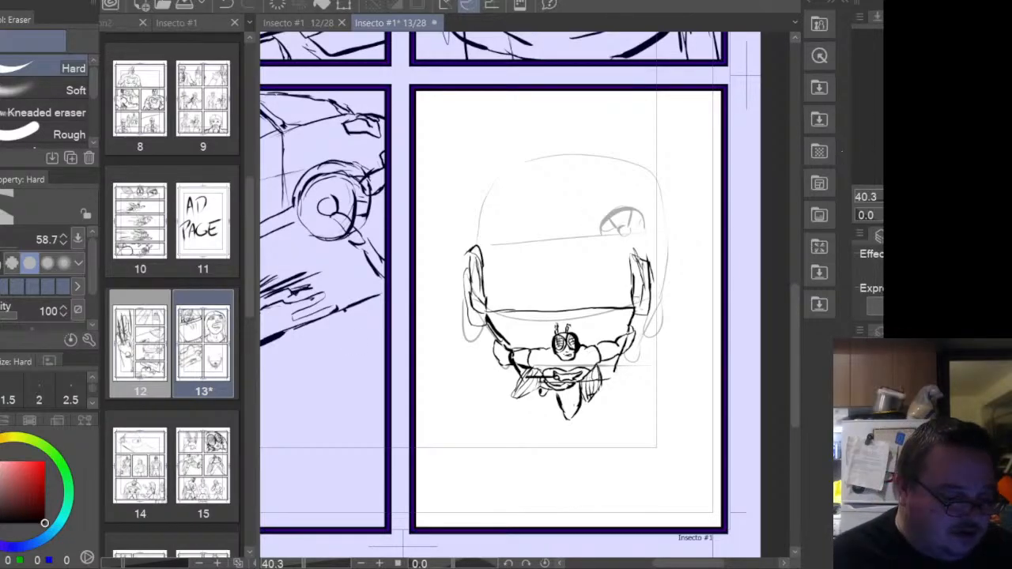
scroll(575, 365, "up", 1)
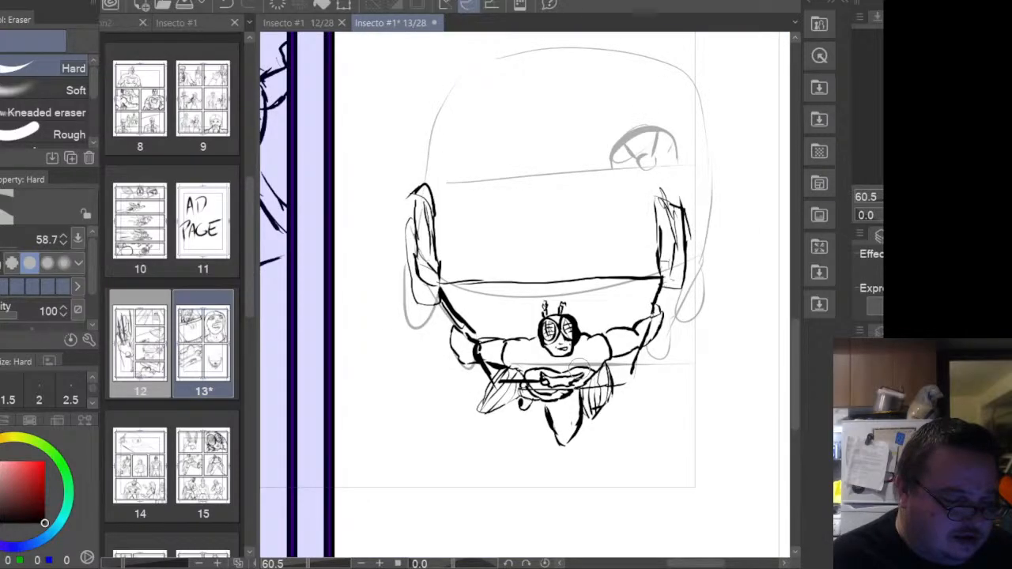
scroll(576, 365, "up", 1)
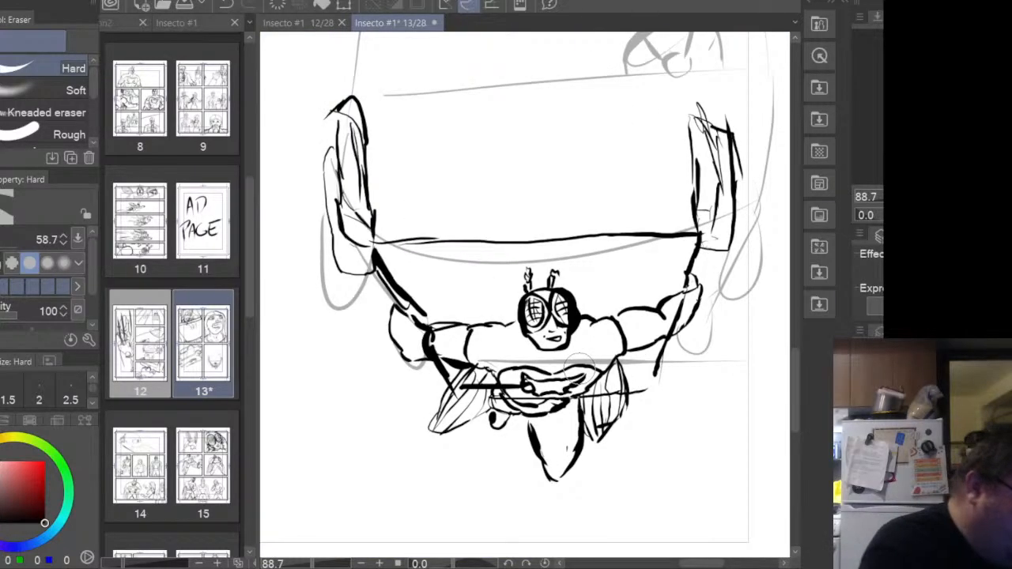
left_click(1, 243)
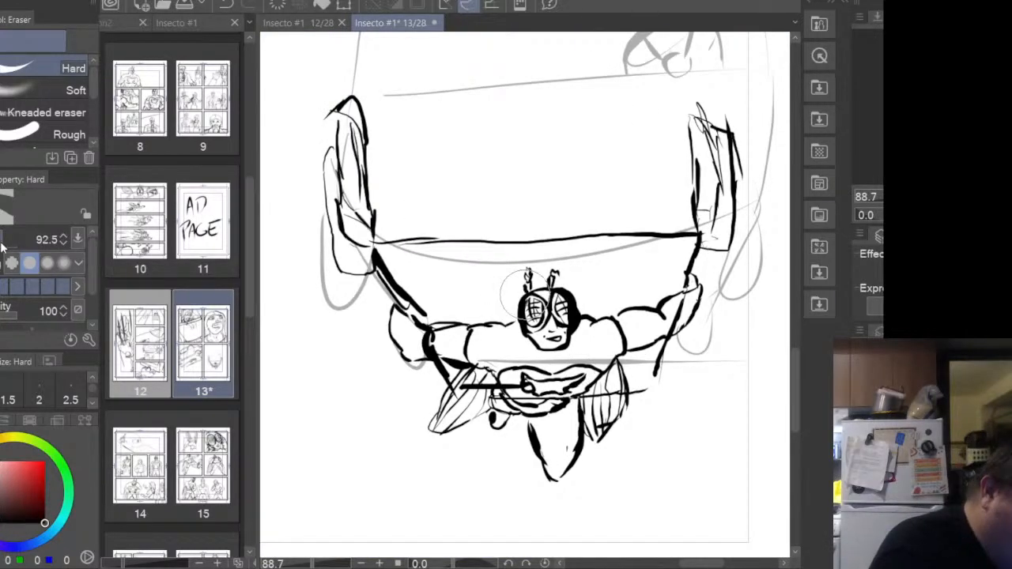
left_click_drag(1, 244, 0, 246)
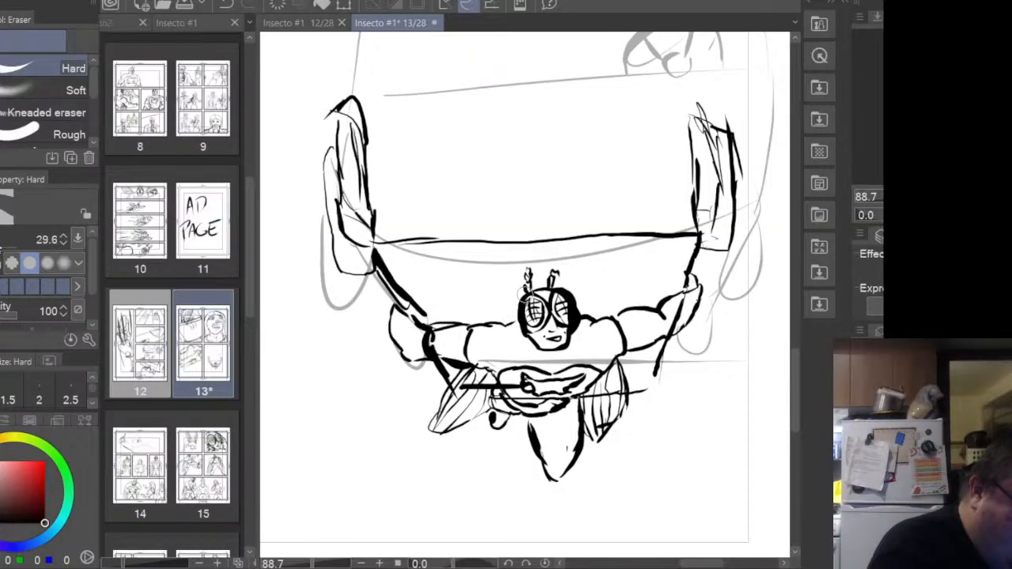
mouse_move(542, 393)
left_mouse_down()
mouse_move(556, 400)
mouse_move(507, 399)
mouse_move(510, 382)
left_mouse_up()
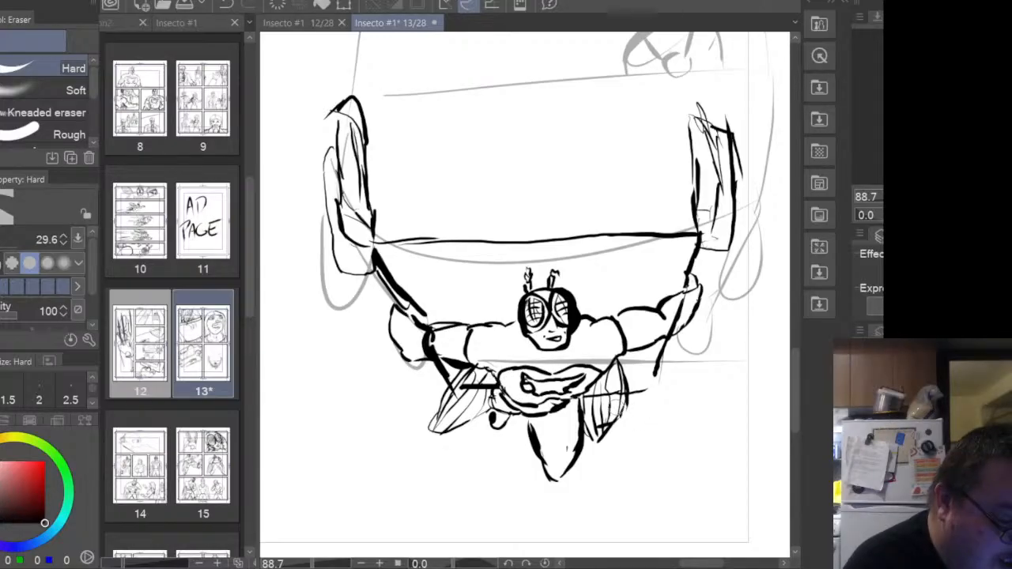
- Complete the underside's rear corners and edge on both sides of the hero, and erase the misplaced stroke over his left-hand wing
key("p")
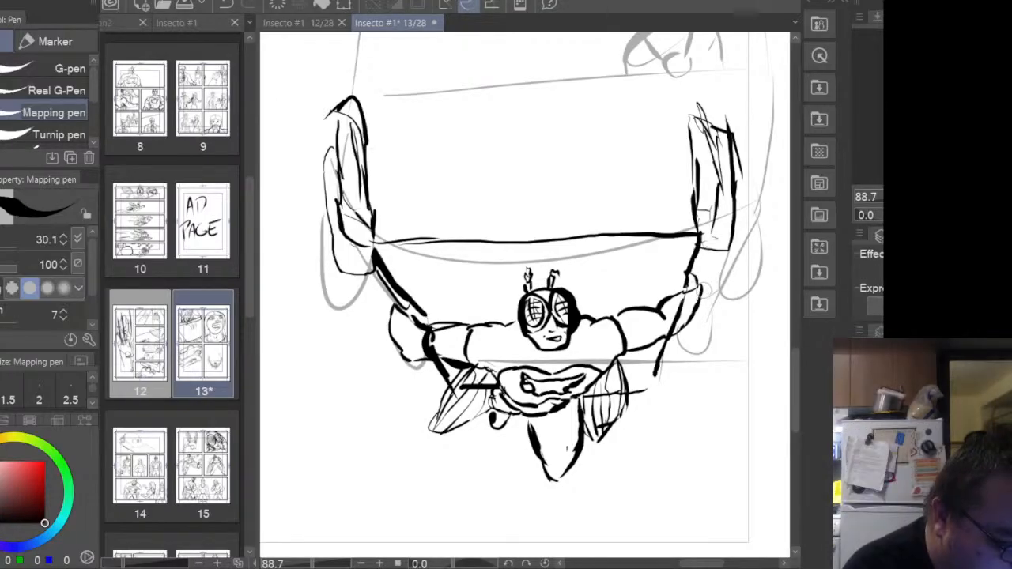
left_click_drag(655, 368, 650, 392)
left_click_drag(587, 396, 644, 394)
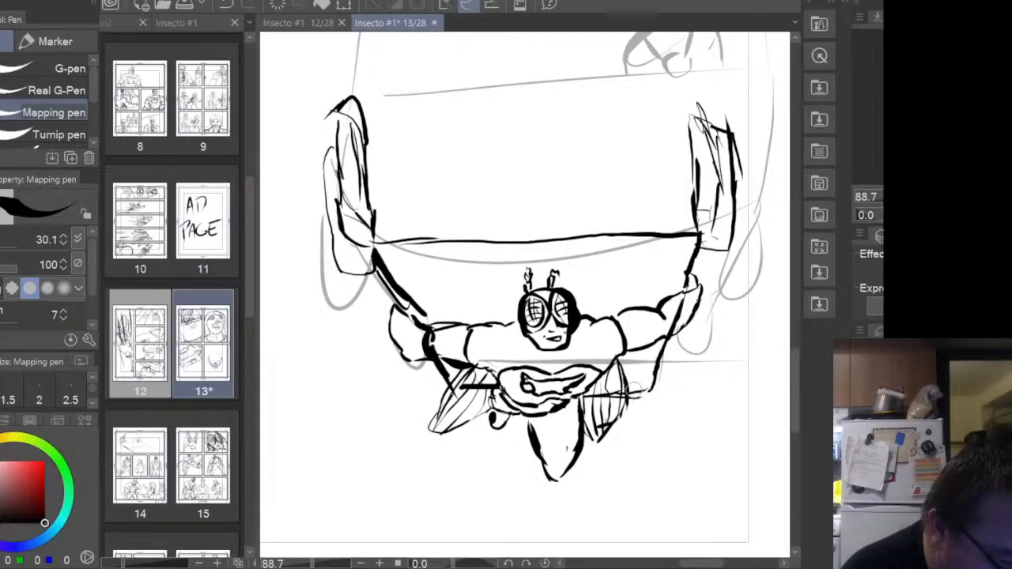
left_click_drag(452, 385, 497, 399)
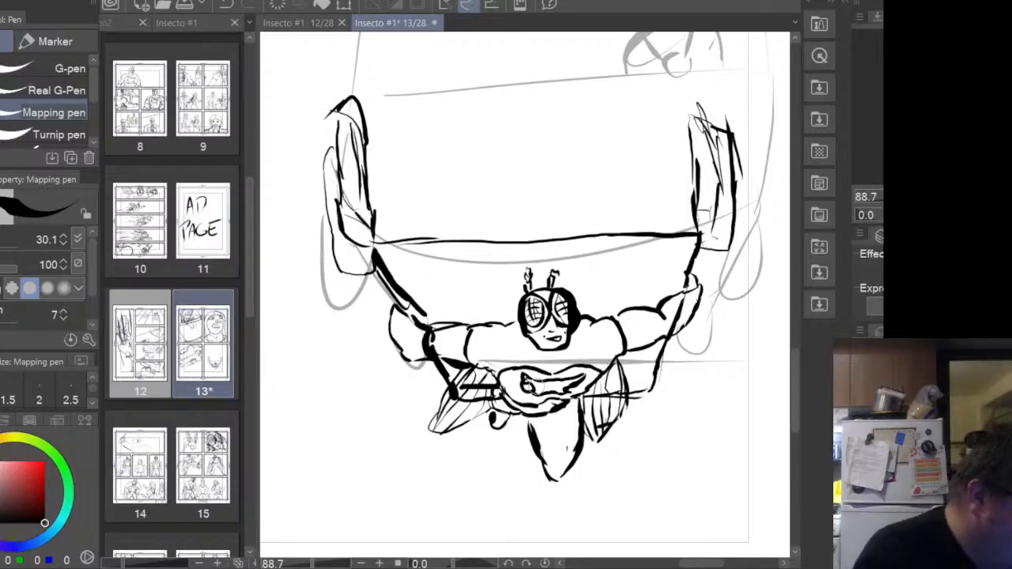
key("e")
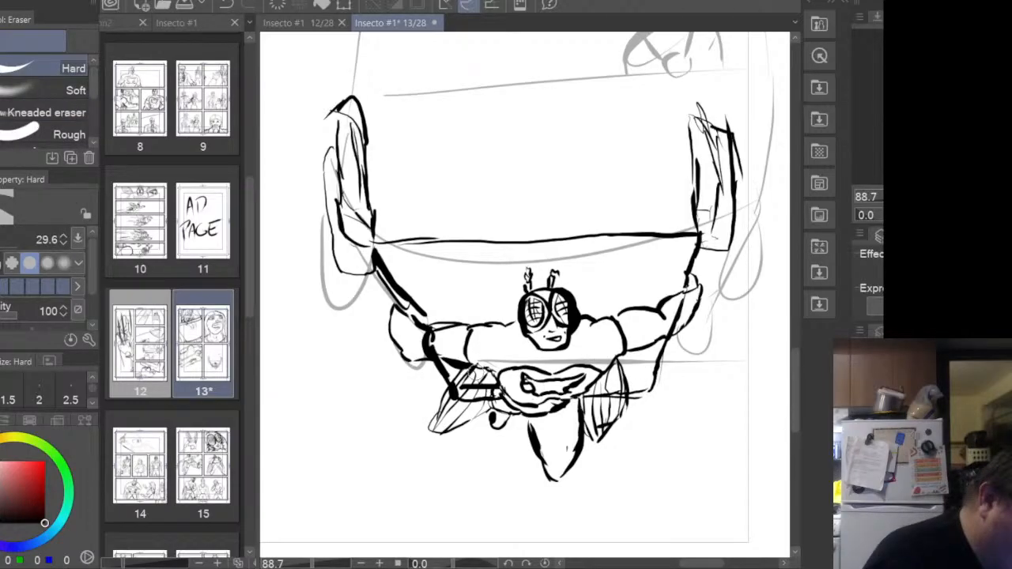
left_click_drag(466, 386, 494, 381)
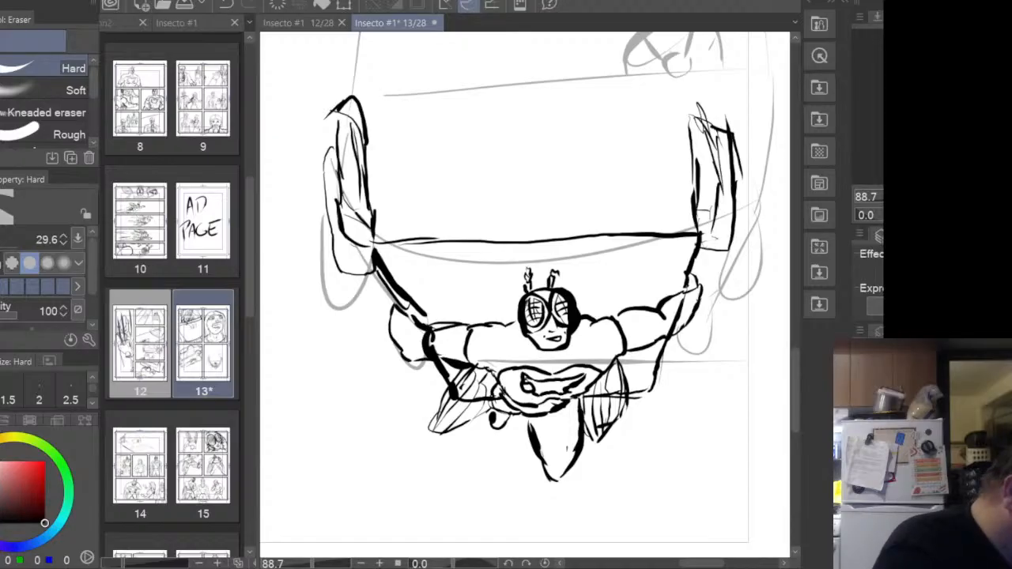
- Ink two small rounded wheels at the far corners of the underside, one beneath each of the hero's arms
key("p")
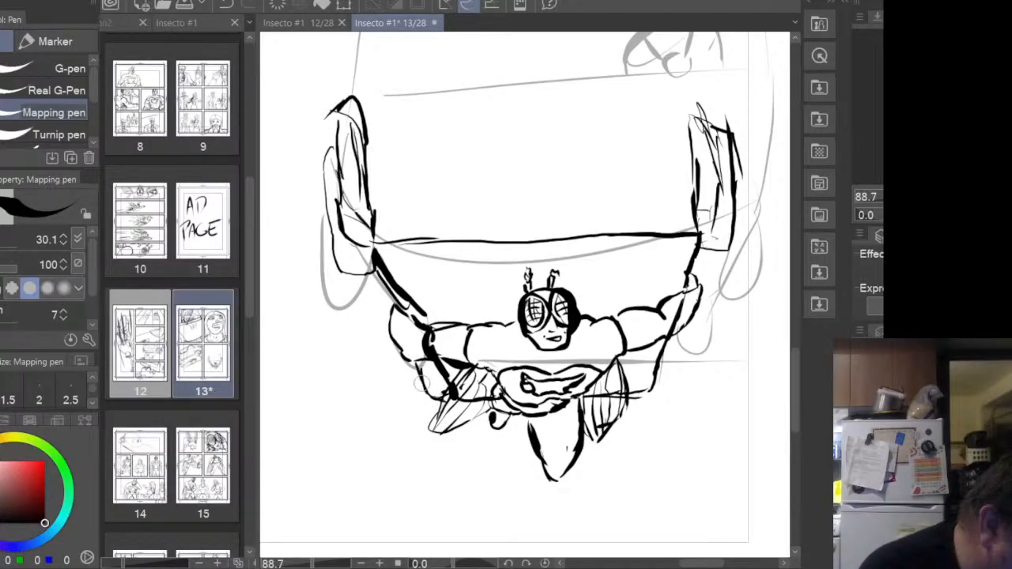
mouse_move(422, 373)
left_mouse_down()
mouse_move(449, 395)
mouse_move(439, 384)
left_mouse_up()
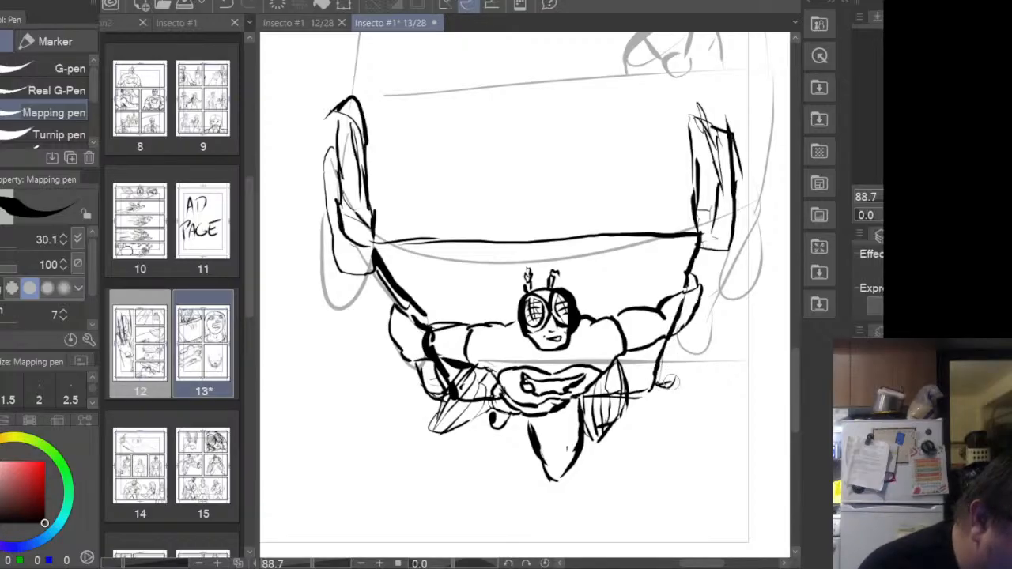
mouse_move(667, 382)
left_mouse_down()
mouse_move(670, 348)
mouse_move(680, 386)
mouse_move(662, 393)
mouse_move(672, 387)
left_mouse_up()
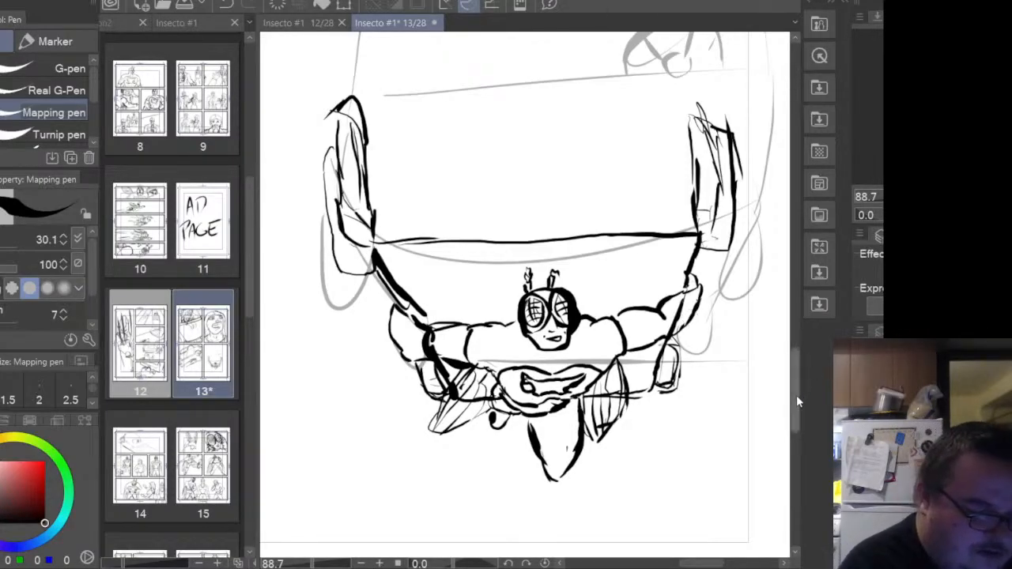
- Ink the upper edge of the vehicle's front between the wheels and a shallow sagging contour line across its middle
left_click_drag(797, 410, 806, 388)
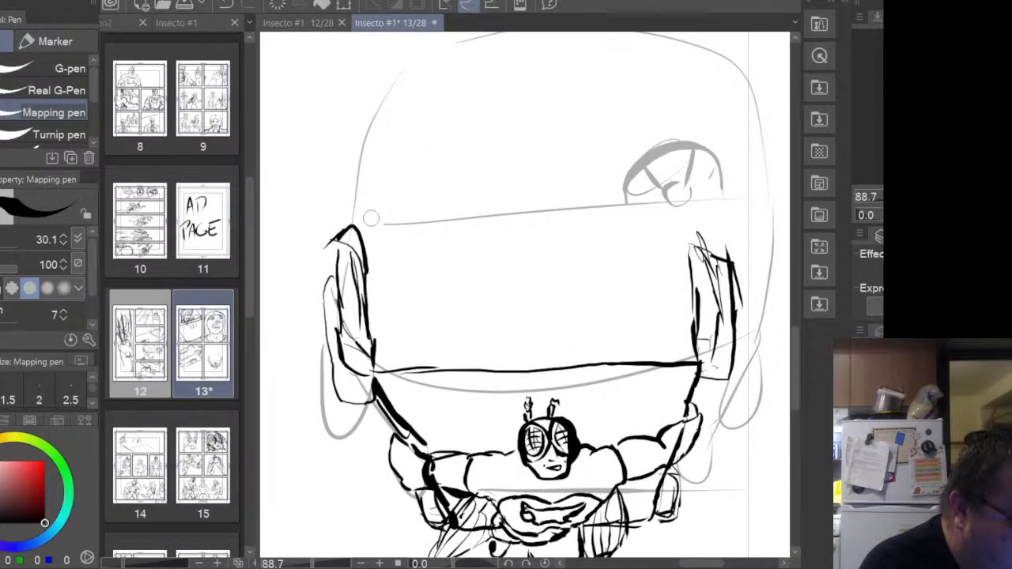
mouse_move(371, 218)
left_mouse_down()
mouse_move(648, 210)
mouse_move(669, 242)
left_mouse_up()
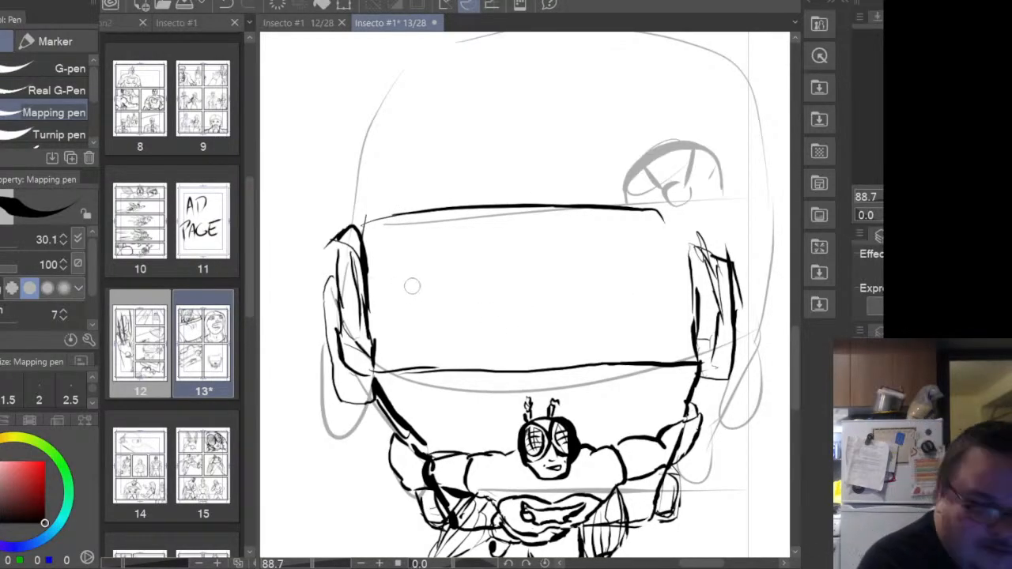
mouse_move(380, 296)
left_mouse_down()
mouse_move(522, 310)
mouse_move(685, 283)
left_mouse_up()
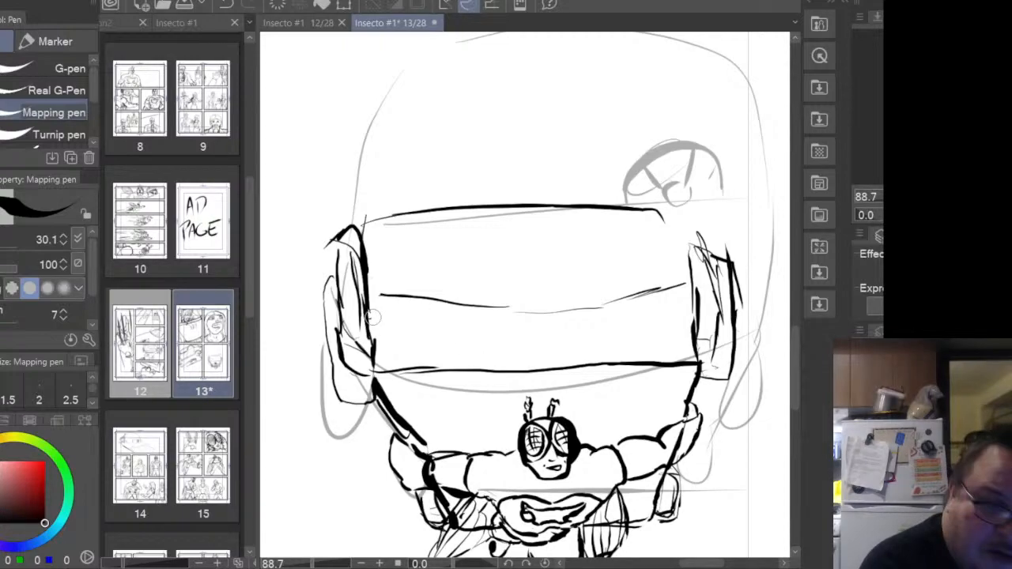
- Ink a stepped bumper line dipping across the vehicle's lower front, and add a small rectangular light near each wheel
mouse_move(376, 335)
left_mouse_down()
mouse_move(385, 347)
mouse_move(382, 324)
mouse_move(435, 317)
mouse_move(453, 320)
mouse_move(458, 343)
left_mouse_up()
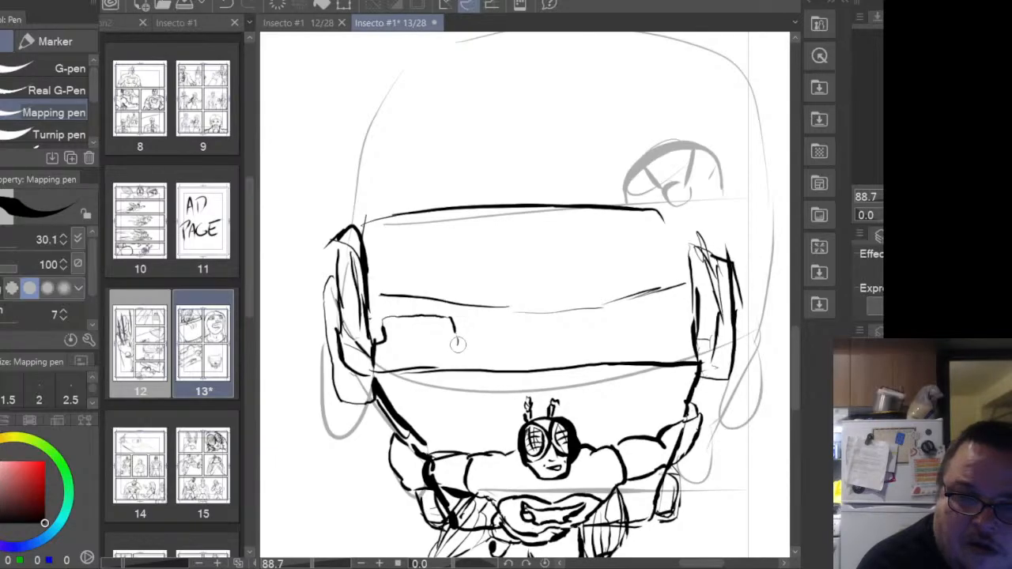
mouse_move(457, 343)
left_mouse_down()
mouse_move(522, 354)
mouse_move(623, 345)
mouse_move(626, 315)
mouse_move(687, 311)
left_mouse_up()
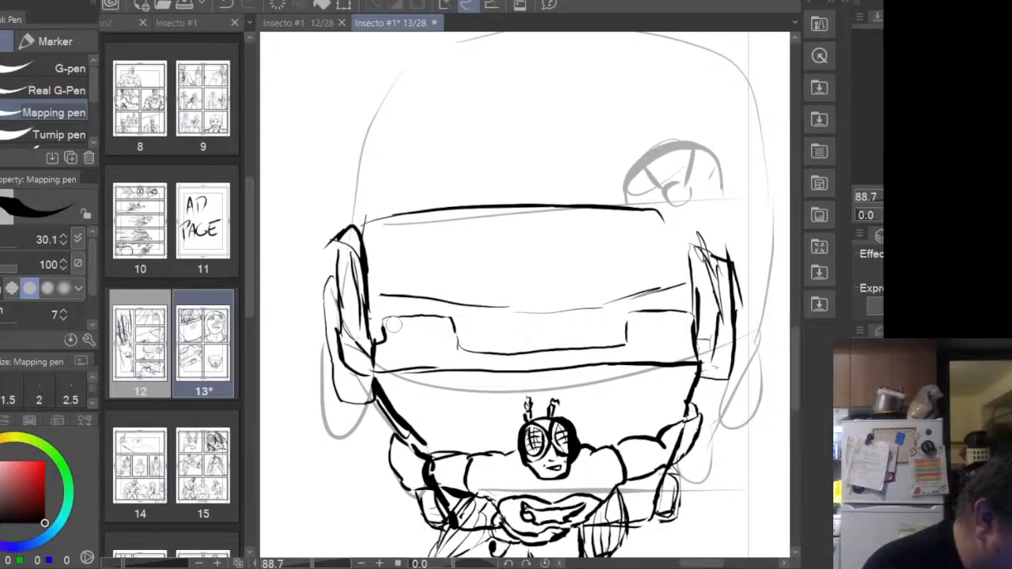
mouse_move(402, 357)
left_mouse_down()
mouse_move(412, 328)
mouse_move(392, 325)
mouse_move(397, 352)
left_mouse_up()
mouse_move(671, 318)
left_mouse_down()
mouse_move(679, 354)
mouse_move(686, 318)
mouse_move(666, 315)
left_mouse_up()
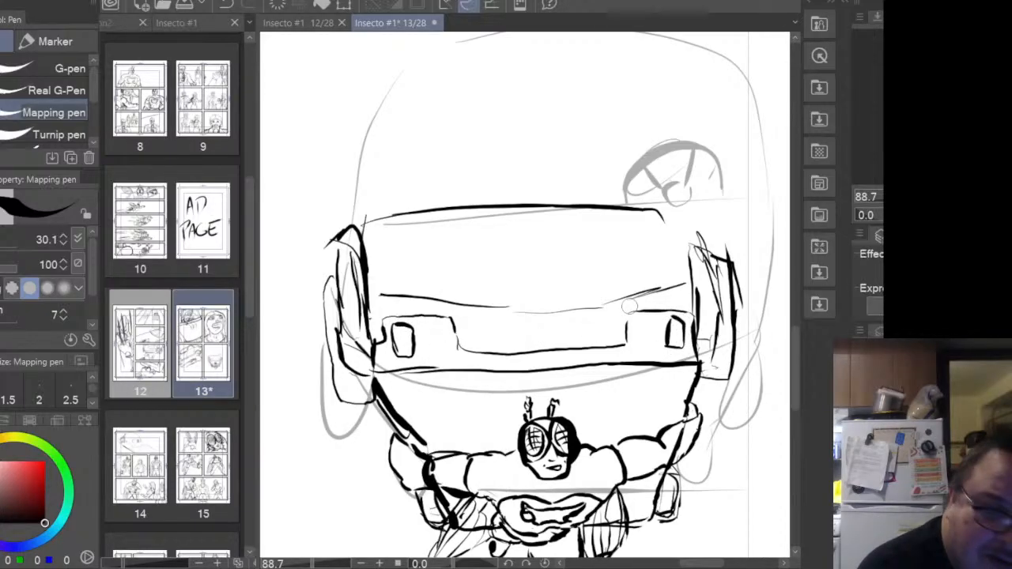
- Ink an inner panel beside each small bumper light and a slatted lower grille spanning the space between them
mouse_move(409, 323)
left_mouse_down()
mouse_move(444, 327)
mouse_move(447, 353)
mouse_move(411, 355)
left_mouse_up()
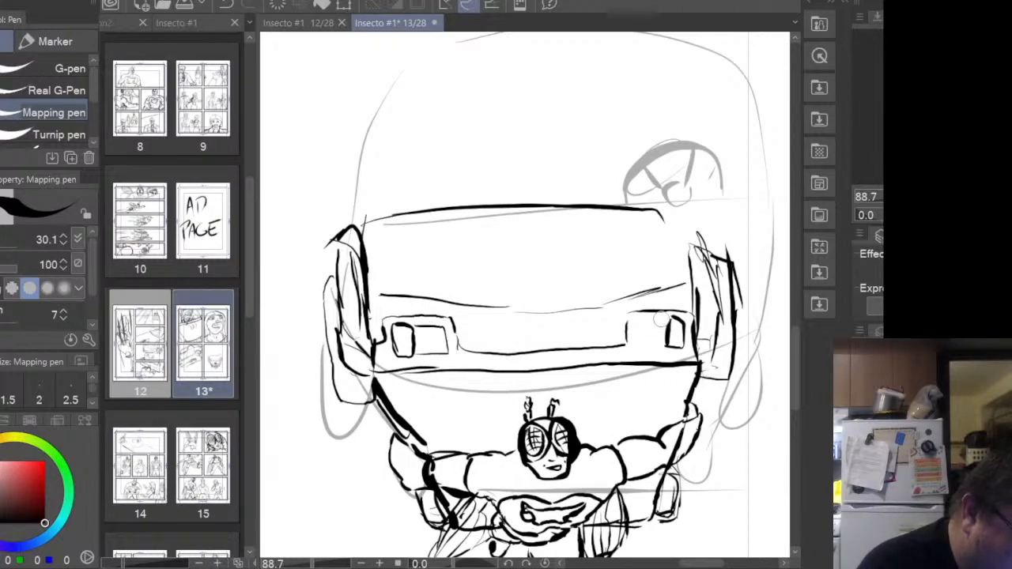
mouse_move(640, 324)
left_mouse_down()
mouse_move(635, 340)
mouse_move(661, 346)
left_mouse_up()
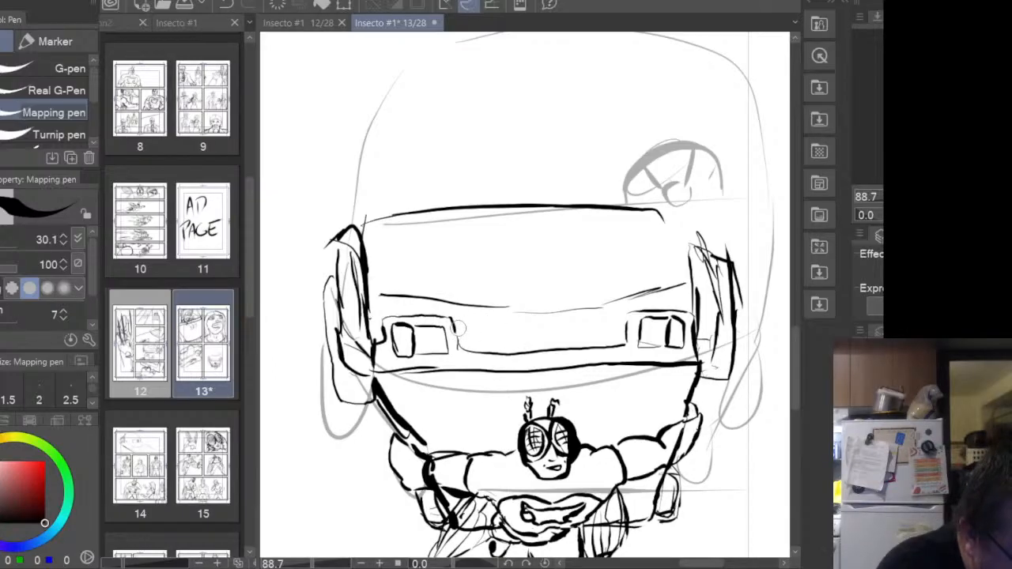
left_click_drag(457, 326, 623, 322)
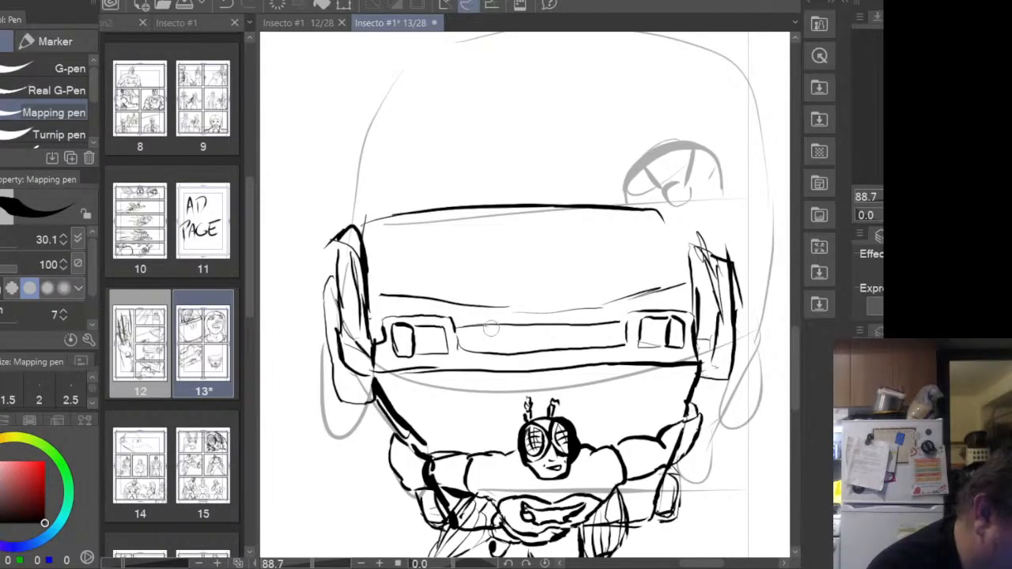
mouse_move(490, 330)
left_mouse_down()
mouse_move(490, 351)
mouse_move(530, 348)
left_mouse_up()
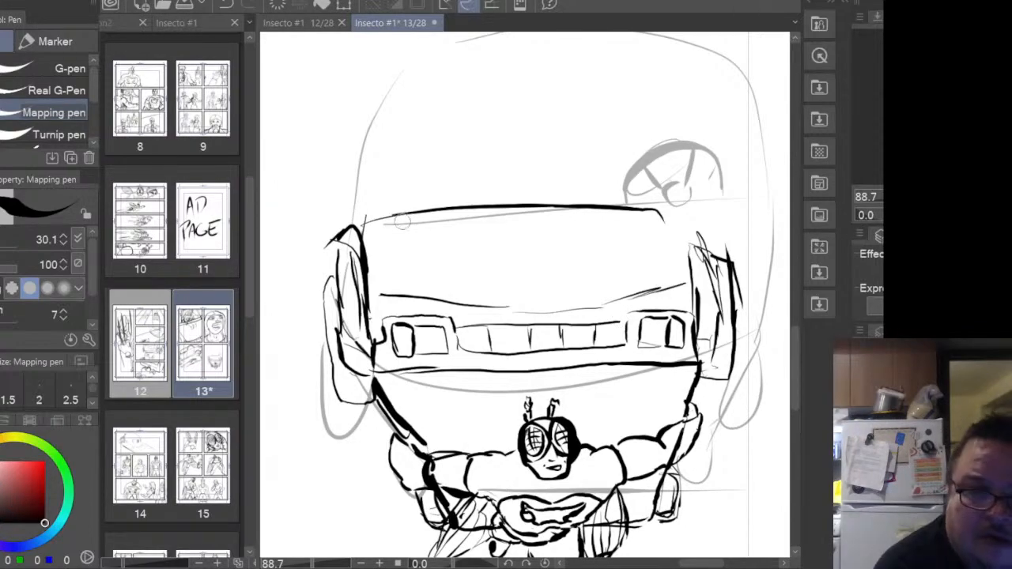
- Ink a headlight at each upper corner of the vehicle's front, dividing the one above the left-hand wheel with short vertical lines
mouse_move(401, 219)
left_mouse_down()
mouse_move(400, 235)
mouse_move(412, 237)
mouse_move(391, 258)
mouse_move(368, 258)
left_mouse_up()
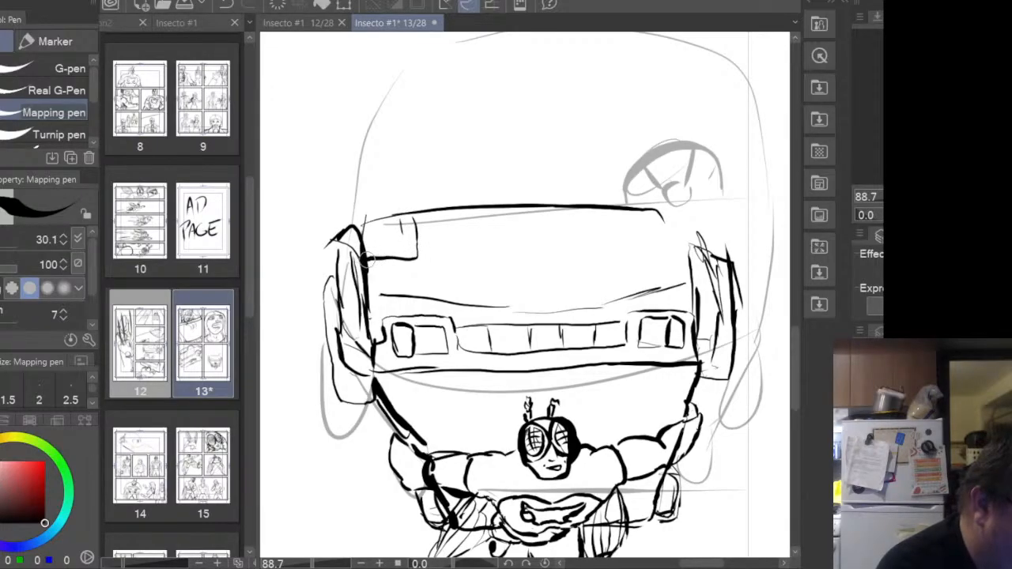
mouse_move(386, 224)
left_mouse_down()
mouse_move(381, 247)
mouse_move(417, 220)
left_mouse_up()
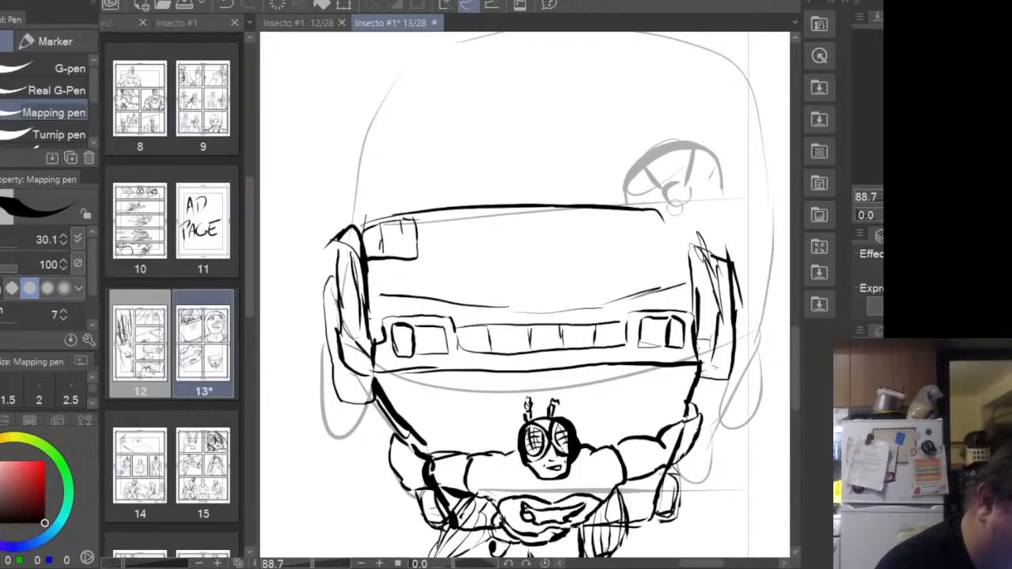
mouse_move(639, 217)
left_mouse_down()
mouse_move(663, 222)
mouse_move(636, 208)
mouse_move(671, 225)
mouse_move(655, 211)
mouse_move(666, 209)
mouse_move(676, 245)
left_mouse_up()
mouse_move(625, 215)
left_mouse_down()
mouse_move(623, 247)
mouse_move(637, 252)
mouse_move(683, 241)
left_mouse_up()
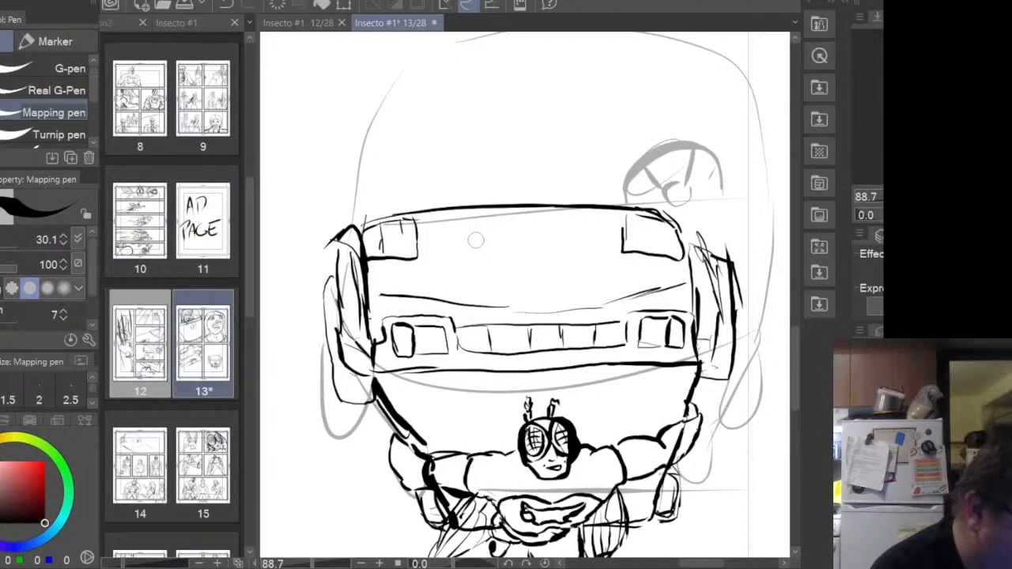
- Ink a tapered grille with a round central badge between the headlights, and fill it with crossed mesh lines
left_click_drag(436, 213, 438, 225)
mouse_move(442, 224)
left_mouse_down()
mouse_move(445, 233)
mouse_move(544, 229)
mouse_move(531, 208)
mouse_move(601, 234)
mouse_move(618, 210)
left_mouse_up()
mouse_move(439, 231)
left_mouse_down()
mouse_move(471, 274)
mouse_move(538, 279)
mouse_move(594, 254)
mouse_move(580, 276)
mouse_move(611, 229)
left_mouse_up()
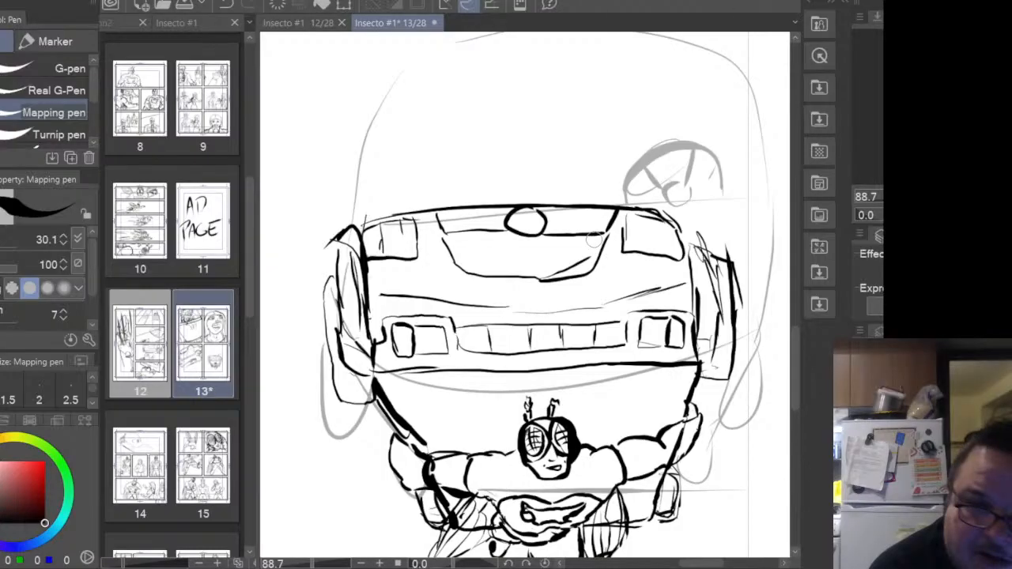
mouse_move(471, 232)
left_mouse_down()
mouse_move(477, 256)
mouse_move(476, 241)
mouse_move(496, 244)
mouse_move(512, 266)
left_mouse_up()
left_click_drag(516, 229, 526, 264)
mouse_move(542, 228)
left_mouse_down()
mouse_move(556, 267)
mouse_move(586, 272)
mouse_move(595, 259)
left_mouse_up()
mouse_move(456, 261)
left_mouse_down()
mouse_move(575, 264)
mouse_move(553, 253)
left_mouse_up()
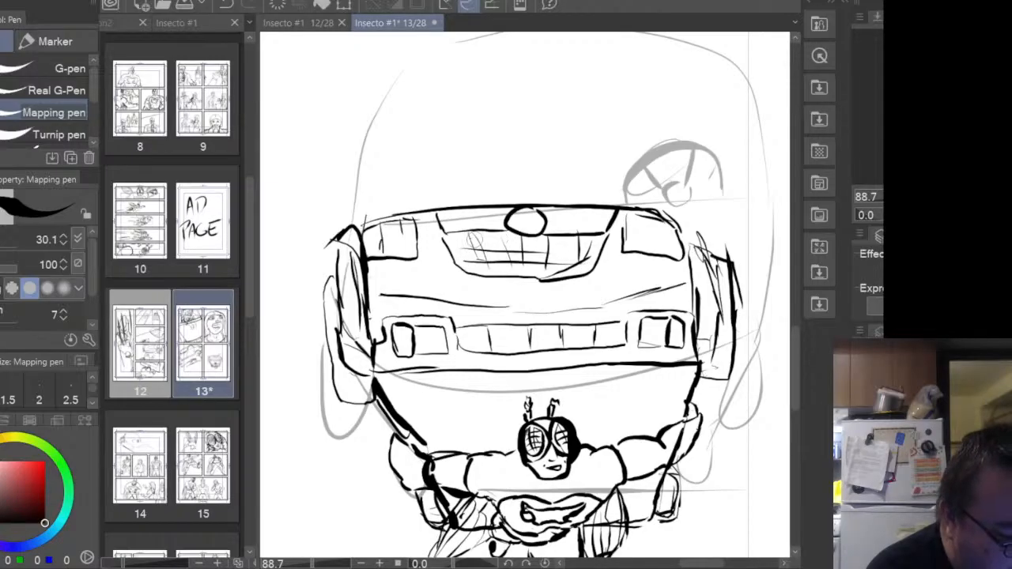
left_click_drag(470, 238, 599, 244)
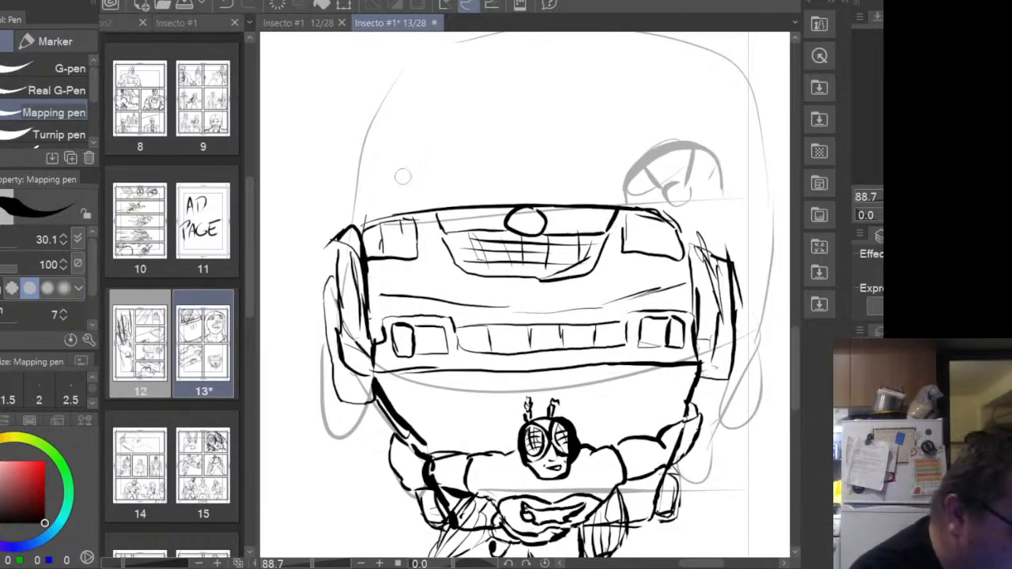
- Ink the windshield above the hood as a double outline with slanted sides and a slightly wavy upper edge
mouse_move(381, 206)
left_mouse_down()
mouse_move(404, 166)
mouse_move(397, 178)
mouse_move(437, 163)
mouse_move(419, 169)
mouse_move(629, 164)
left_mouse_up()
left_click_drag(648, 198, 611, 161)
mouse_move(393, 204)
left_mouse_down()
mouse_move(400, 175)
mouse_move(435, 168)
mouse_move(600, 172)
left_mouse_up()
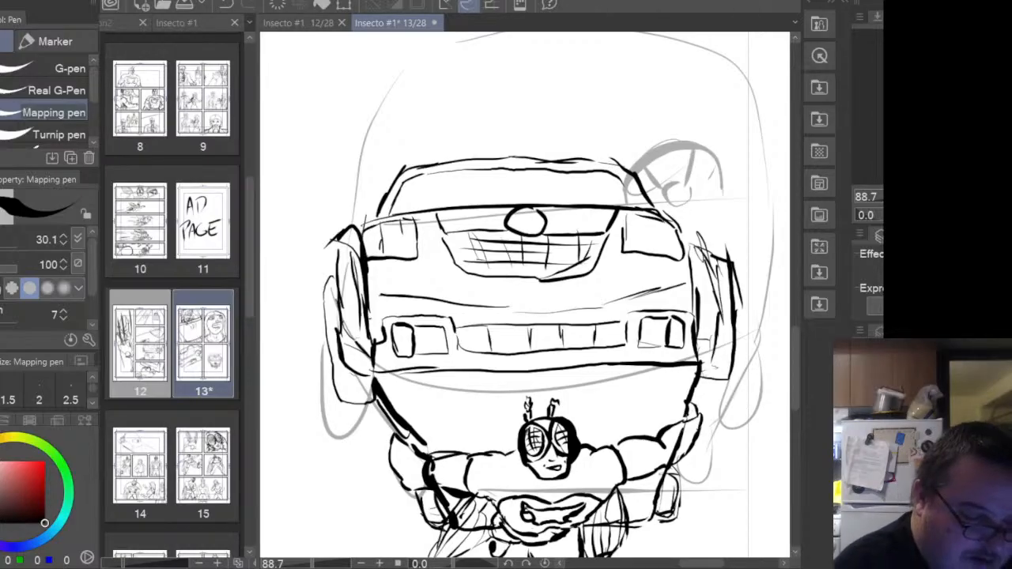
- Paste the inked figure with the outstretched hand into Frame 4 beside the vehicle's windshield
key("ctrl+v")
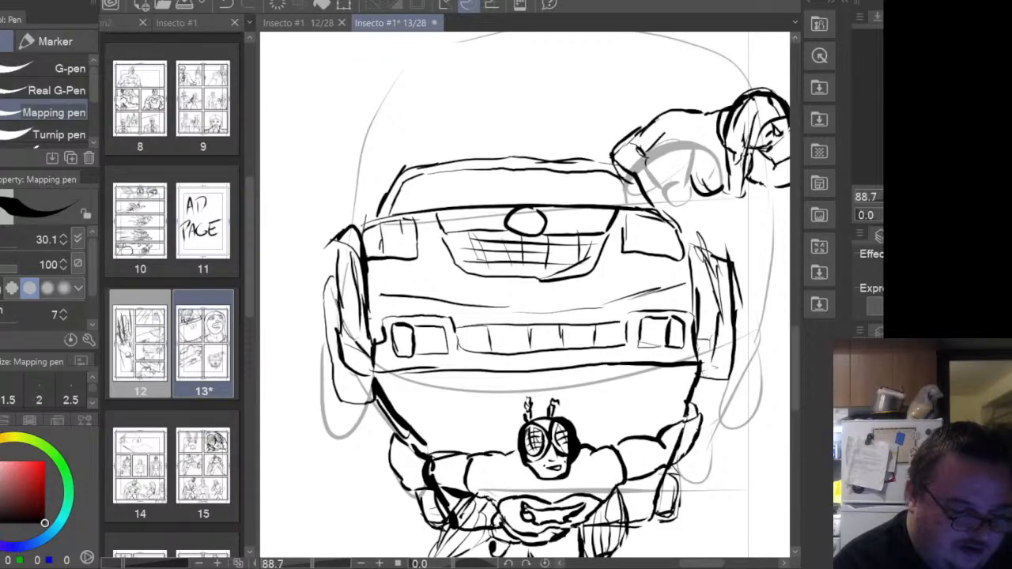
left_click_drag(703, 563, 720, 563)
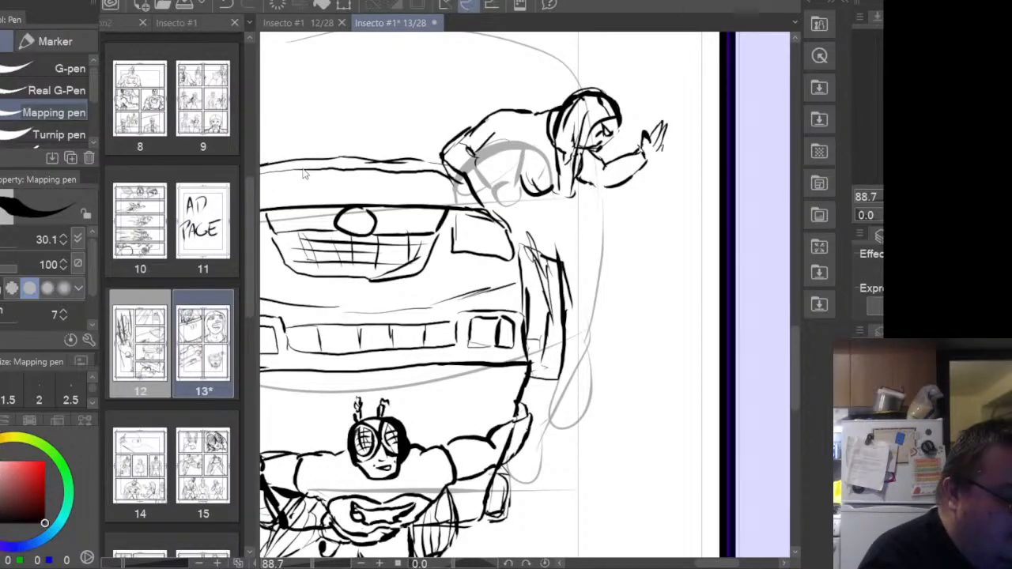
key("ctrl+t")
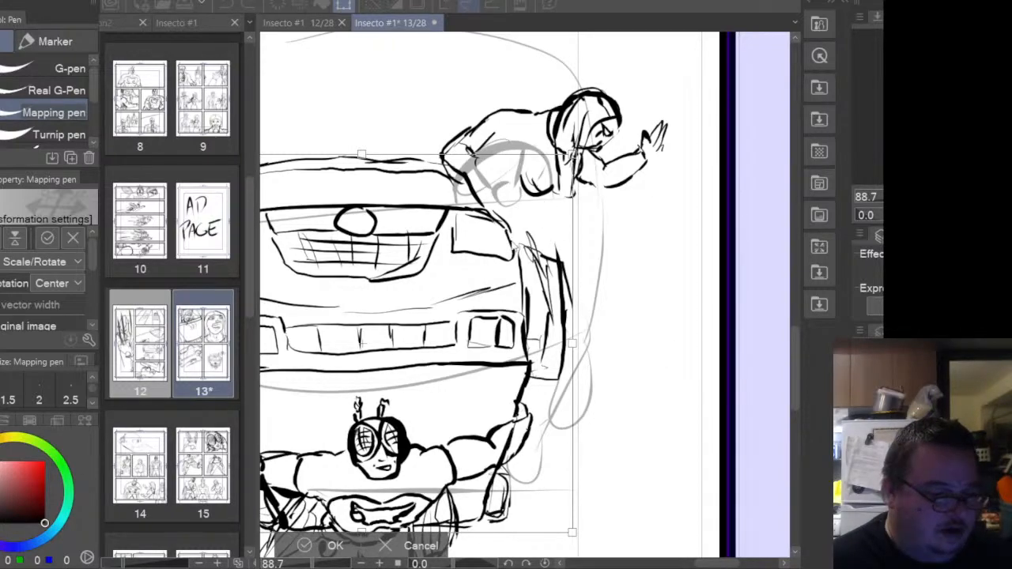
key("Return")
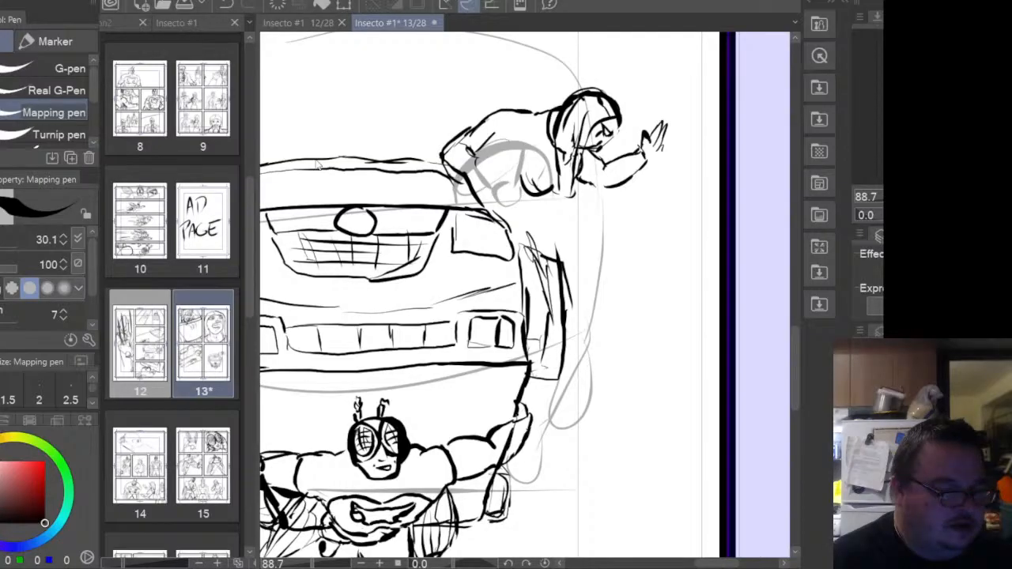
- Scale down the pasted figure, tilt it slightly clockwise and place it leaning out beside the windshield on the steering-wheel side
key("ctrl+t")
left_click_drag(666, 86, 574, 135)
left_click_drag(478, 174, 446, 189)
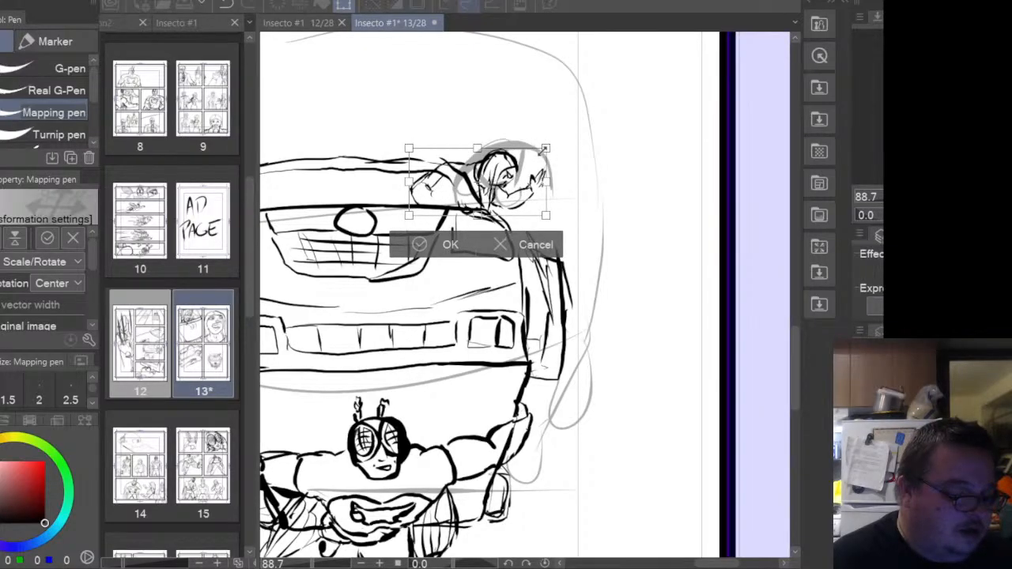
left_click_drag(545, 148, 527, 155)
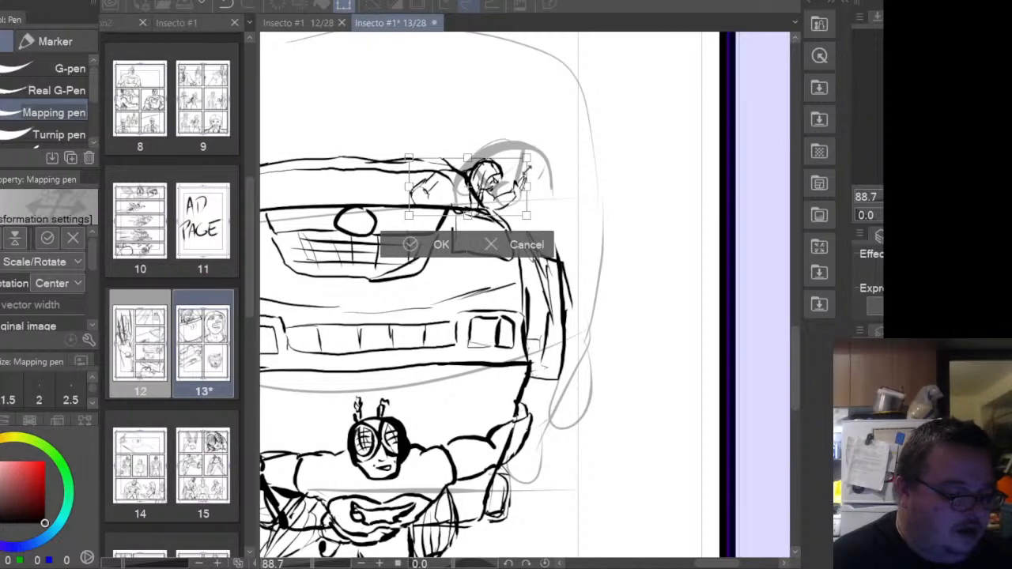
left_click_drag(543, 153, 554, 159)
left_click_drag(490, 196, 485, 197)
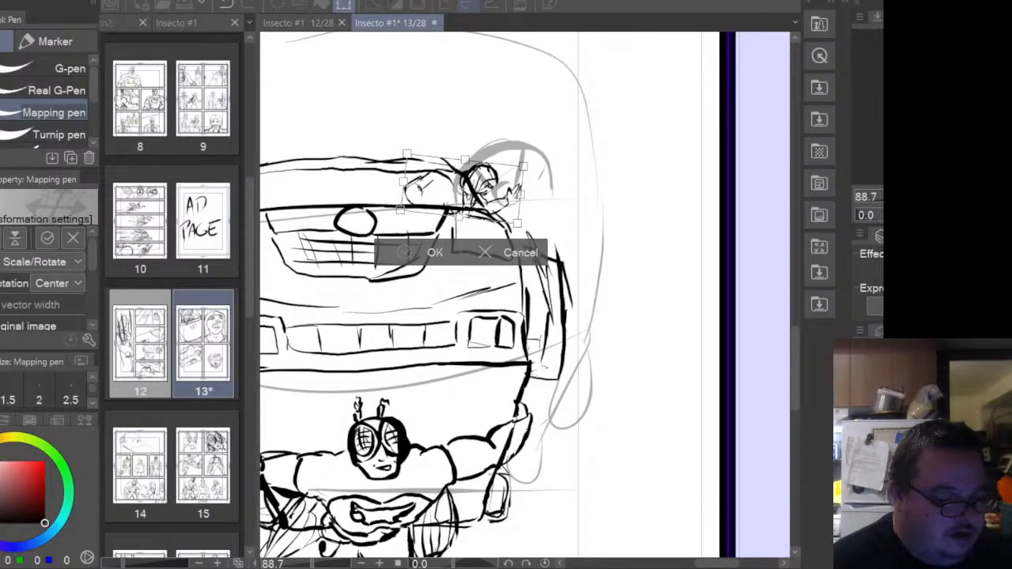
key("Return")
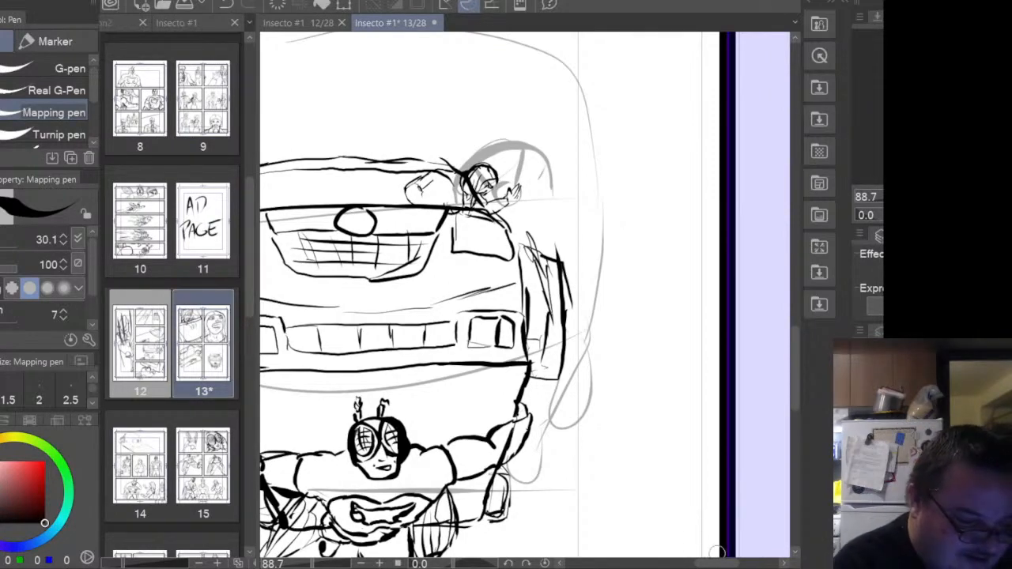
- Ink a small steering wheel arc inside the windshield in front of the figure, and a roof line above the windshield
scroll(713, 564, "left", 4)
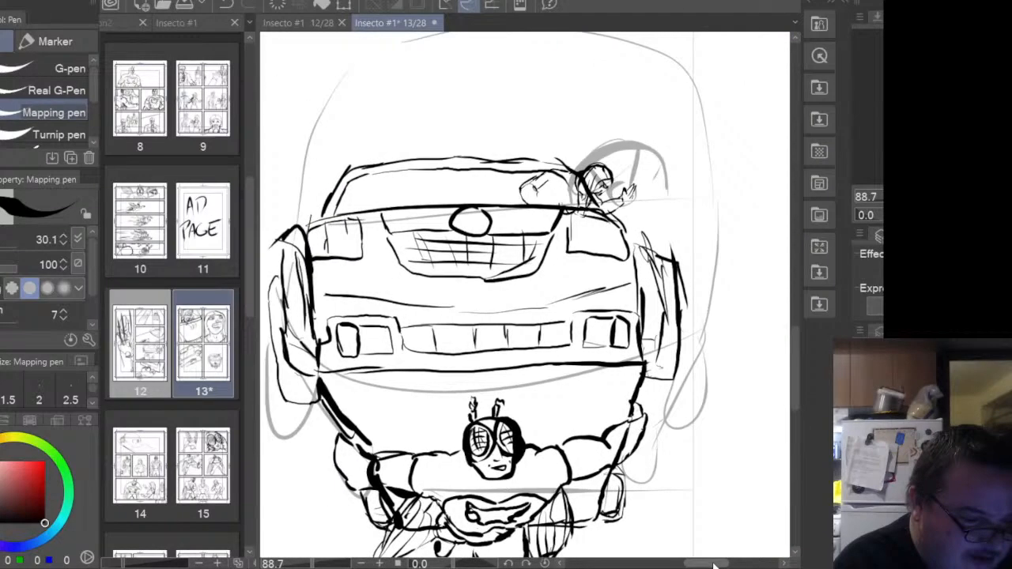
scroll(713, 564, "left", 2)
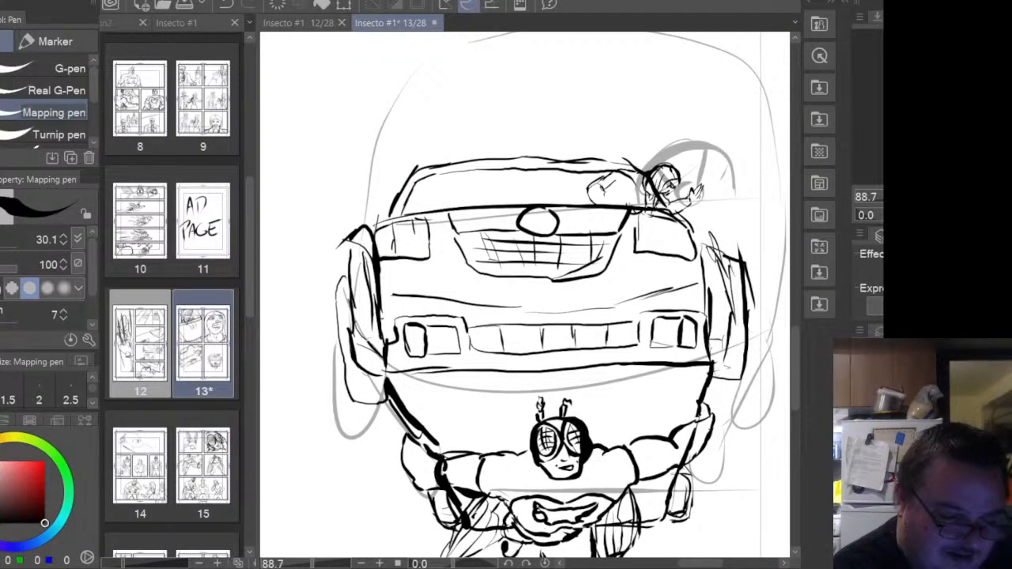
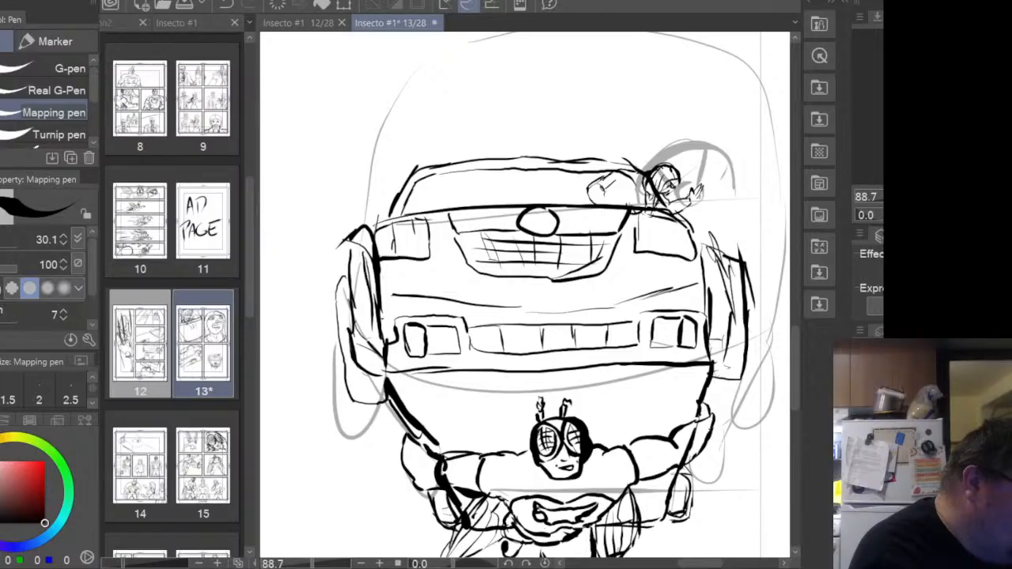
mouse_move(577, 189)
left_mouse_down()
mouse_move(586, 207)
mouse_move(629, 210)
left_mouse_up()
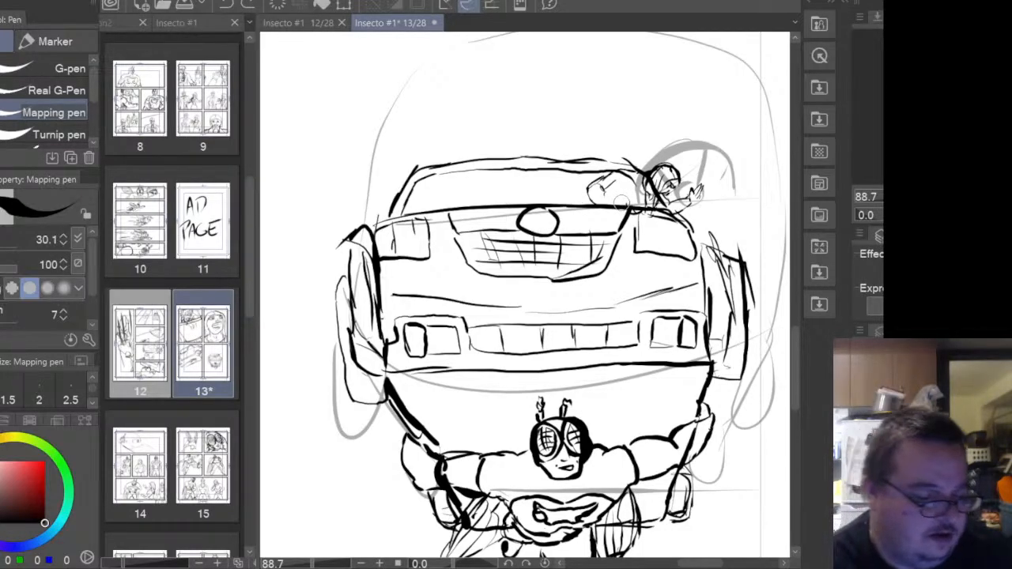
key("ctrl+z")
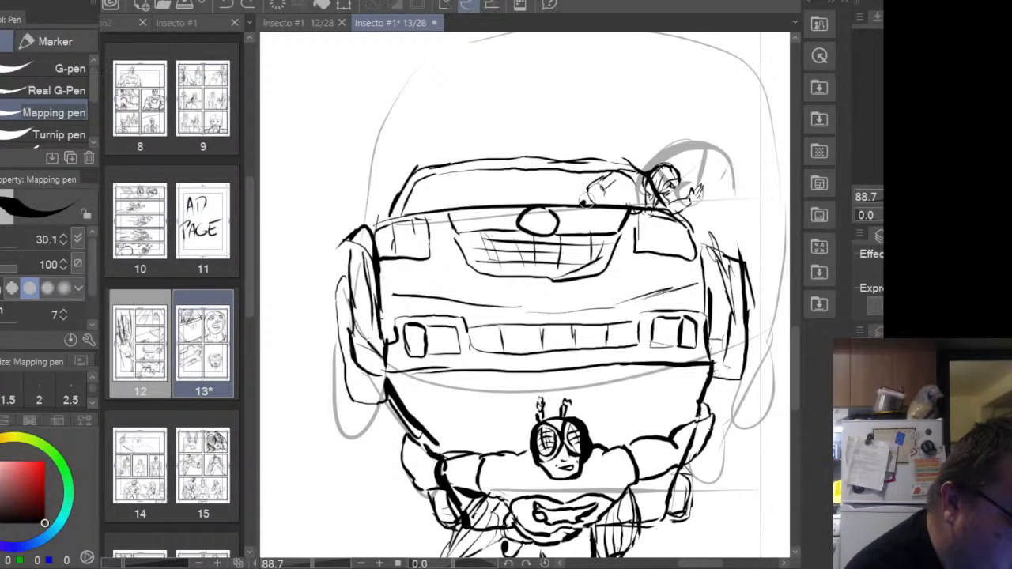
left_click_drag(586, 200, 621, 204)
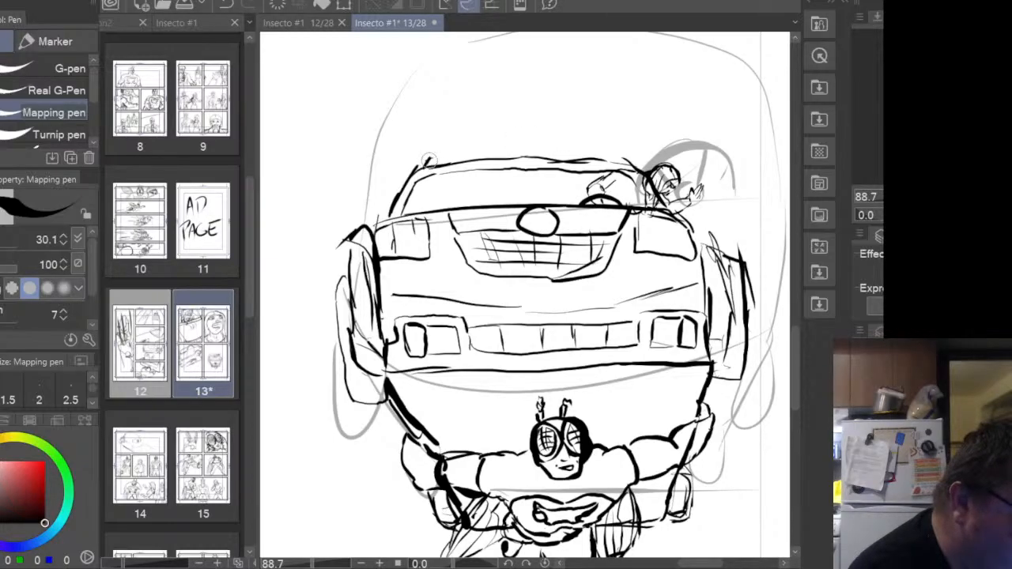
left_click_drag(428, 160, 615, 155)
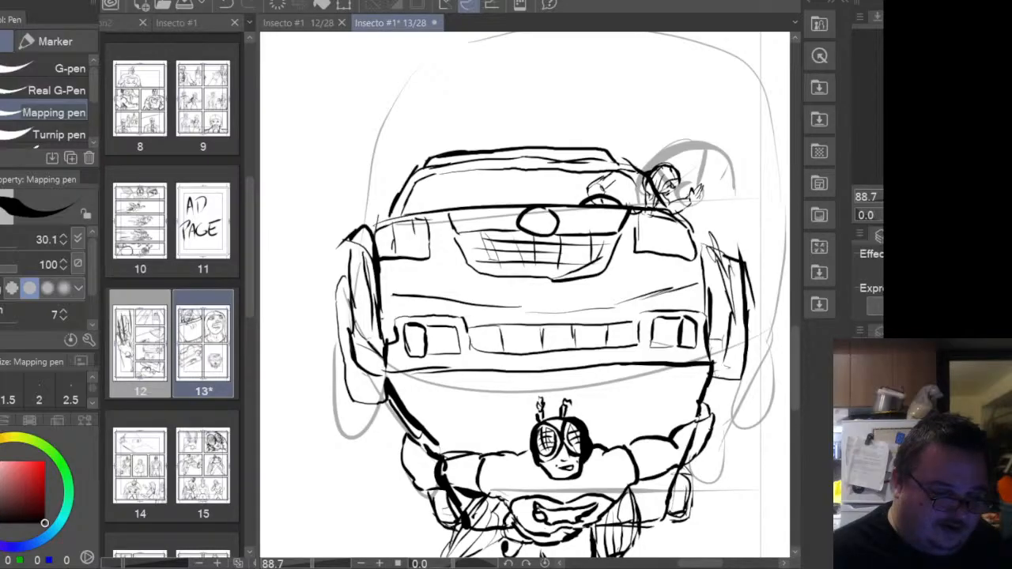
- Hide Frame 4's grey rough sketch and show the inked hero beneath the car in the lower-left frame
left_click(864, 474)
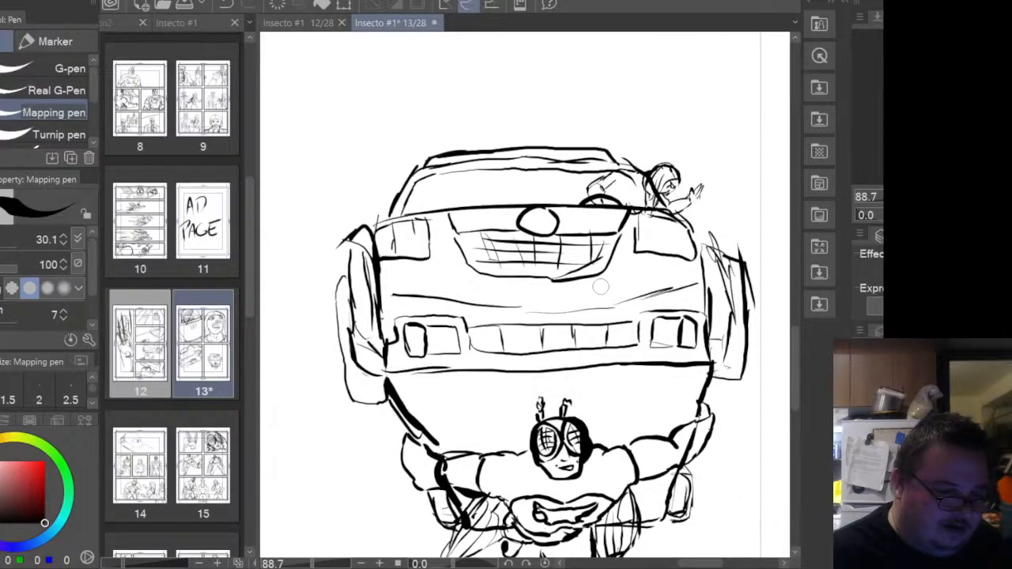
scroll(609, 289, "down", 3)
scroll(609, 289, "down", 2)
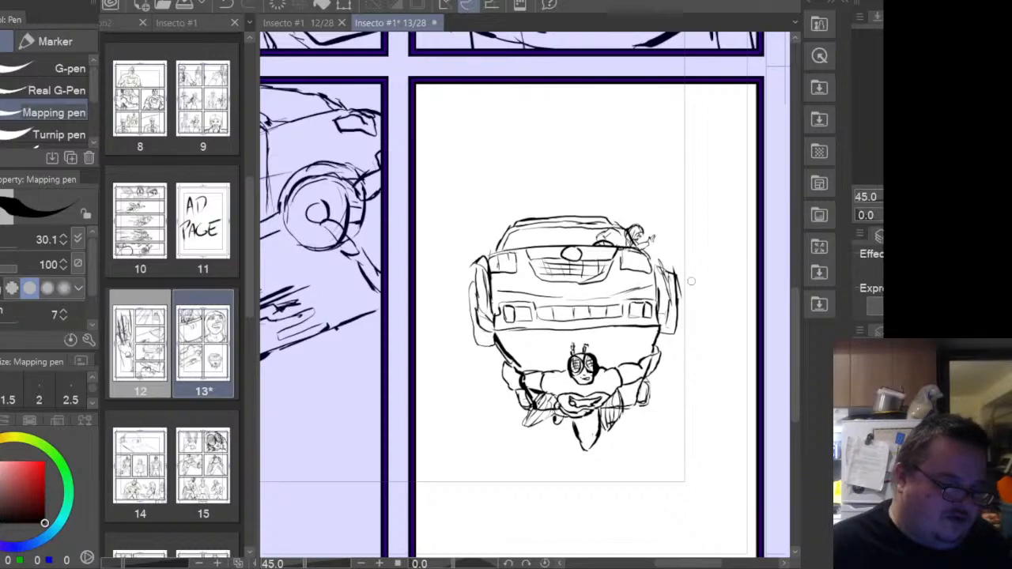
scroll(691, 280, "down", 3)
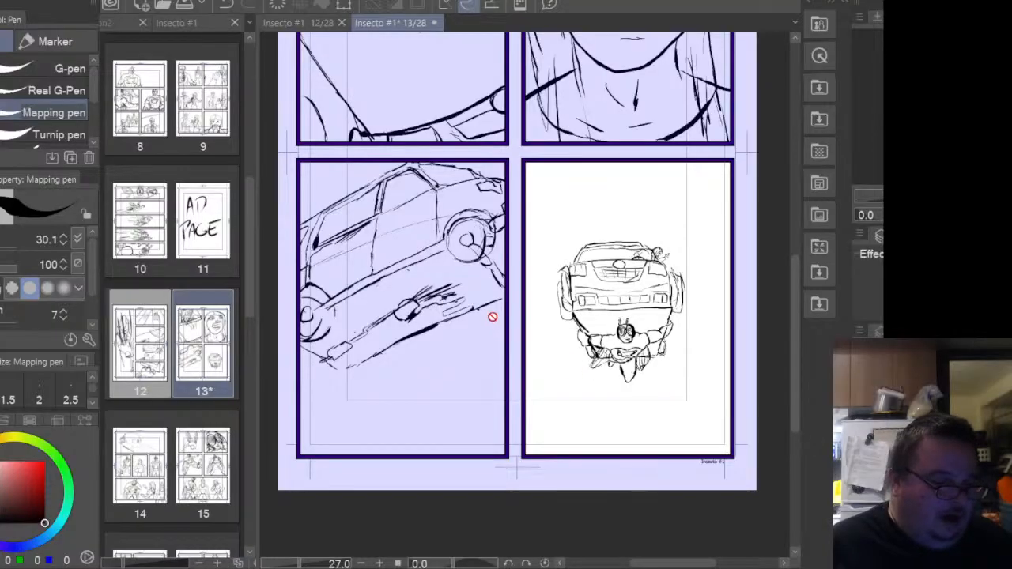
scroll(493, 320, "down", 1)
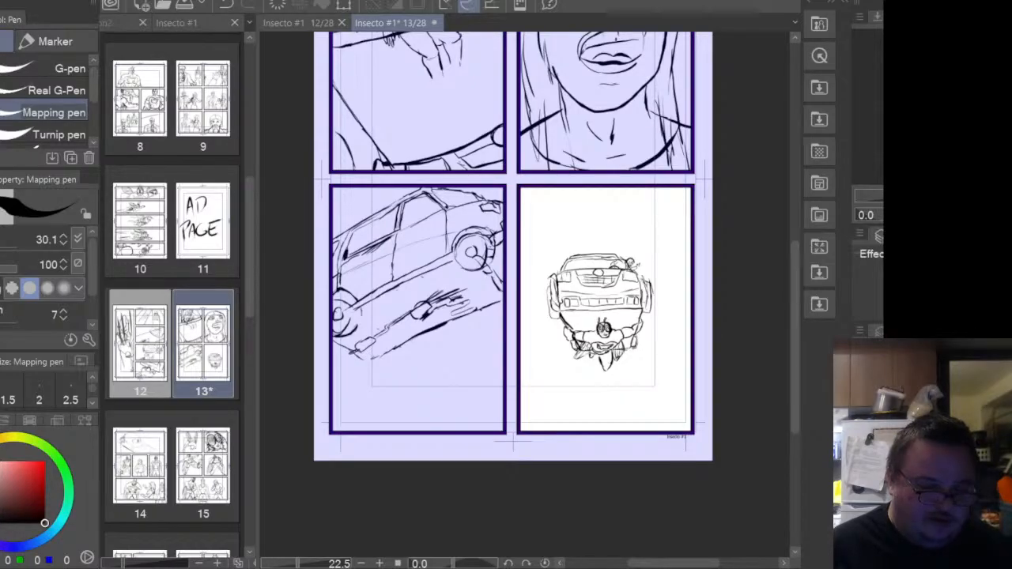
left_click(921, 419)
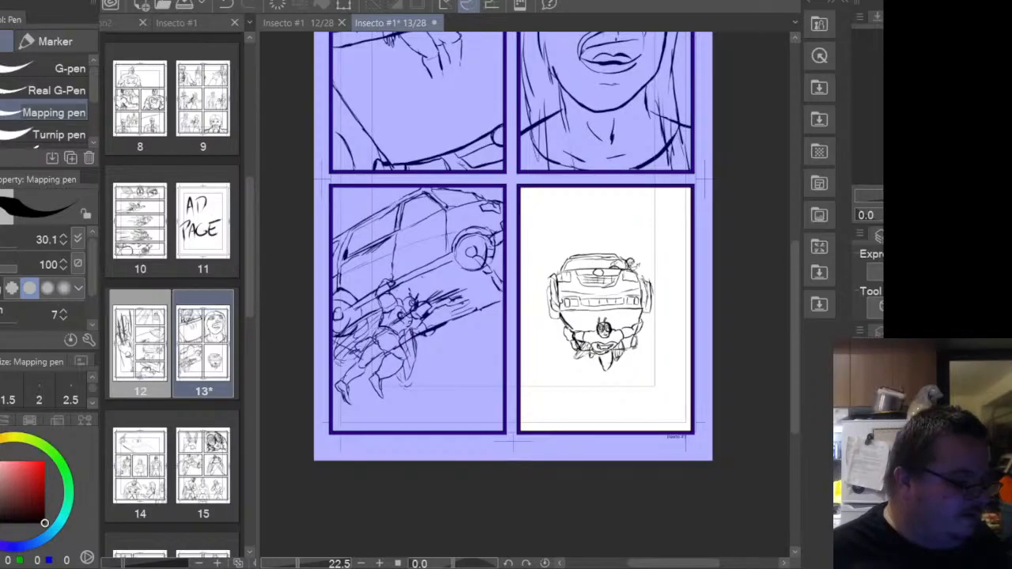
- Switch to the Lasso selection tool and save page 13 of the comic
key("m")
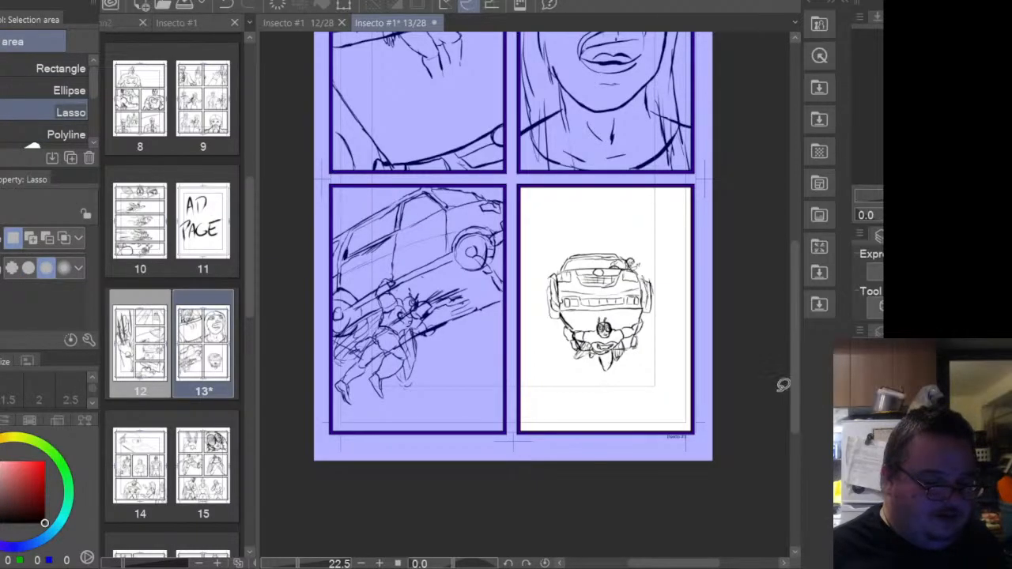
left_click_drag(796, 387, 795, 337)
scroll(617, 287, "down", 2)
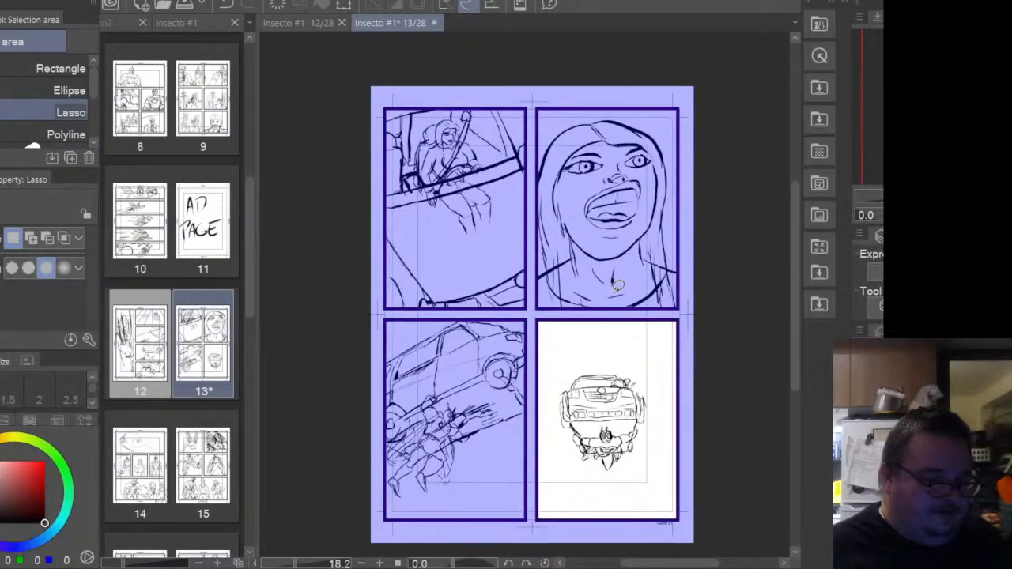
scroll(618, 286, "up", 1)
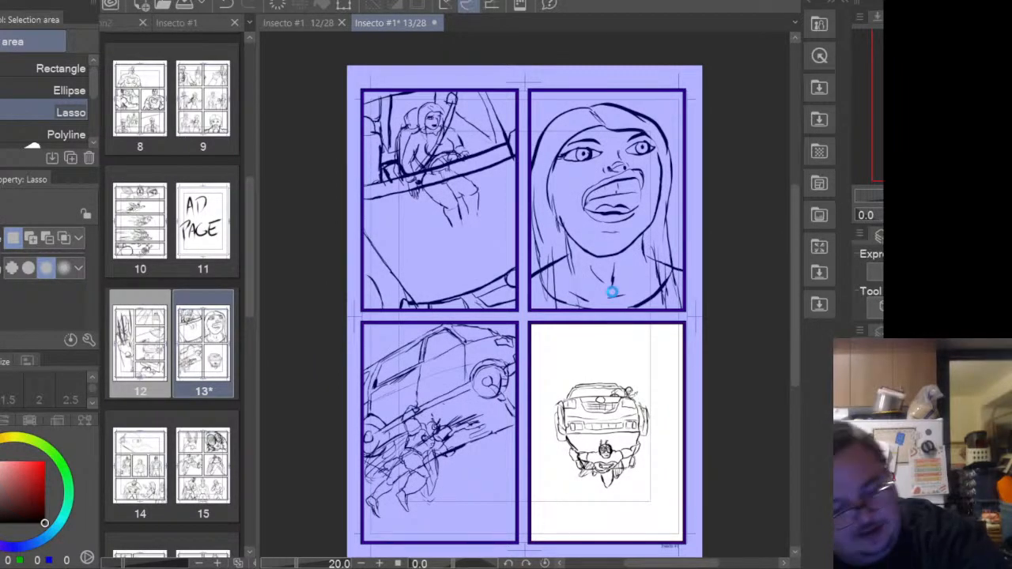
key("ctrl+s")
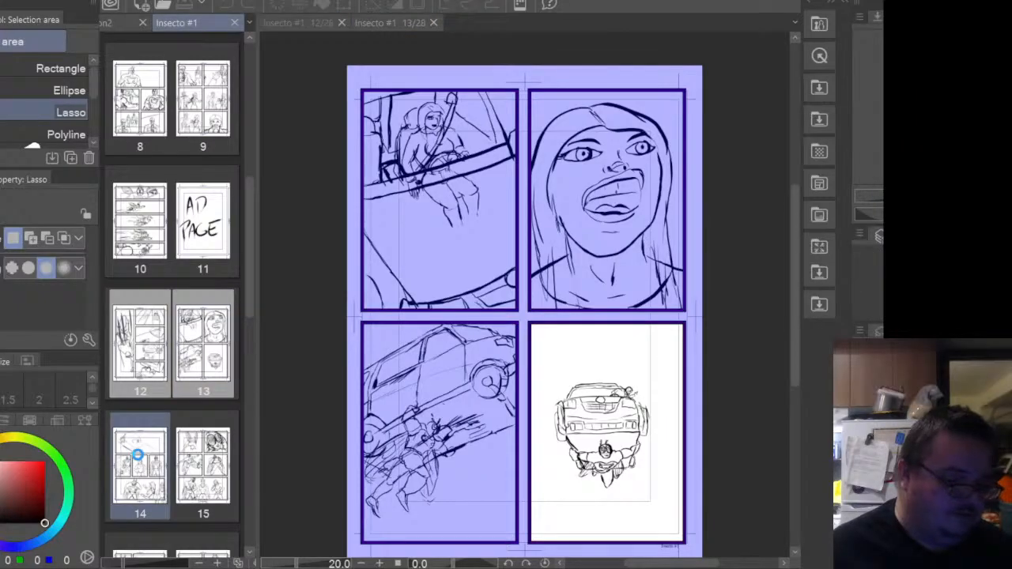
- Open page 14 of the Insecto #1 comic and close pages 13 and 12
double_click(138, 460)
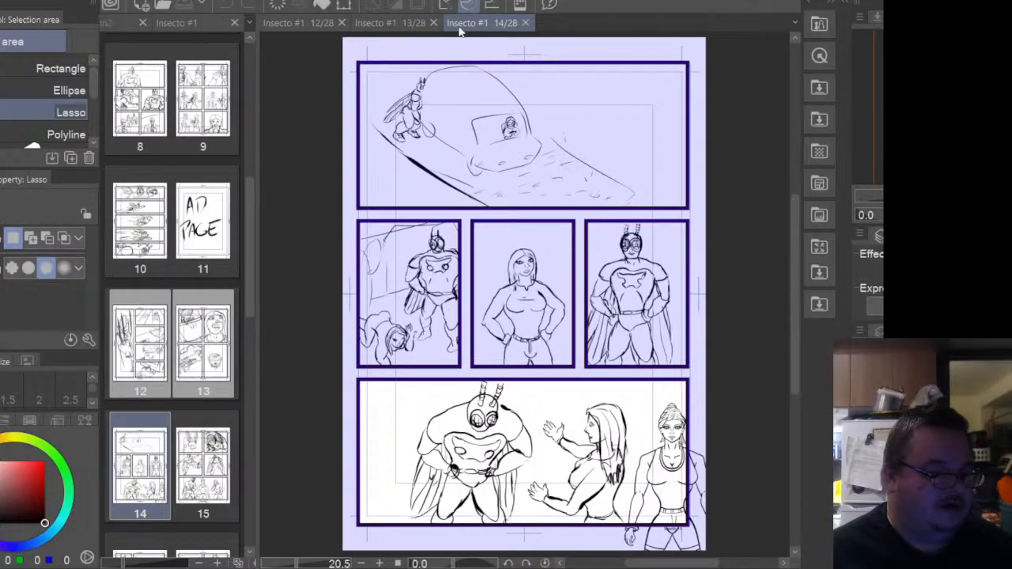
left_click(433, 22)
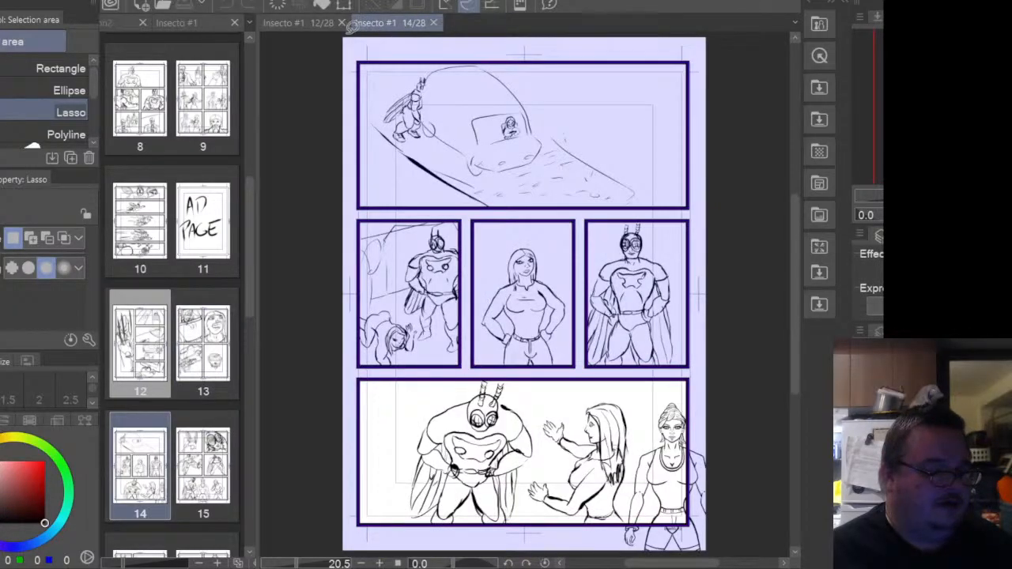
left_click(311, 23)
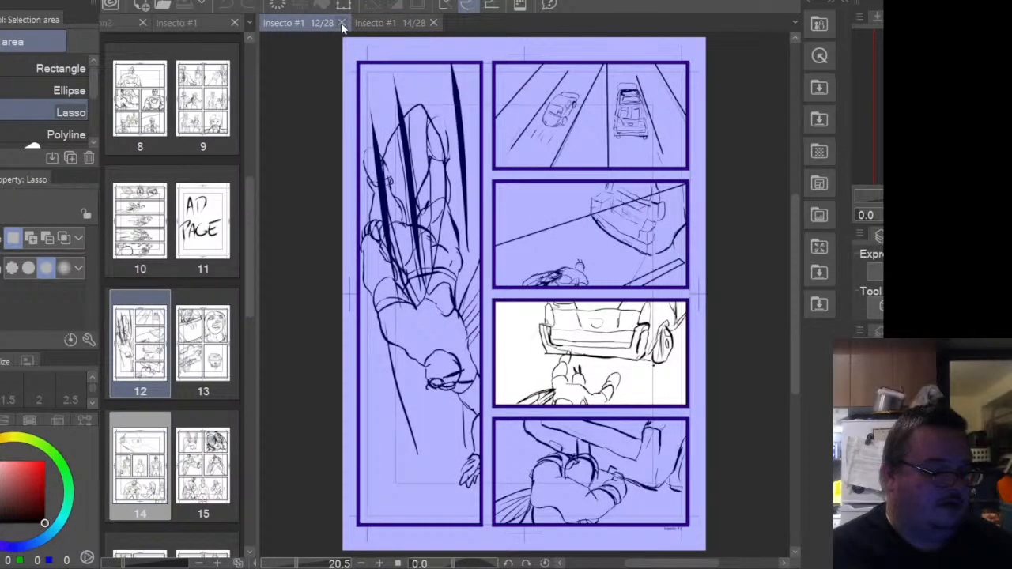
left_click(342, 23)
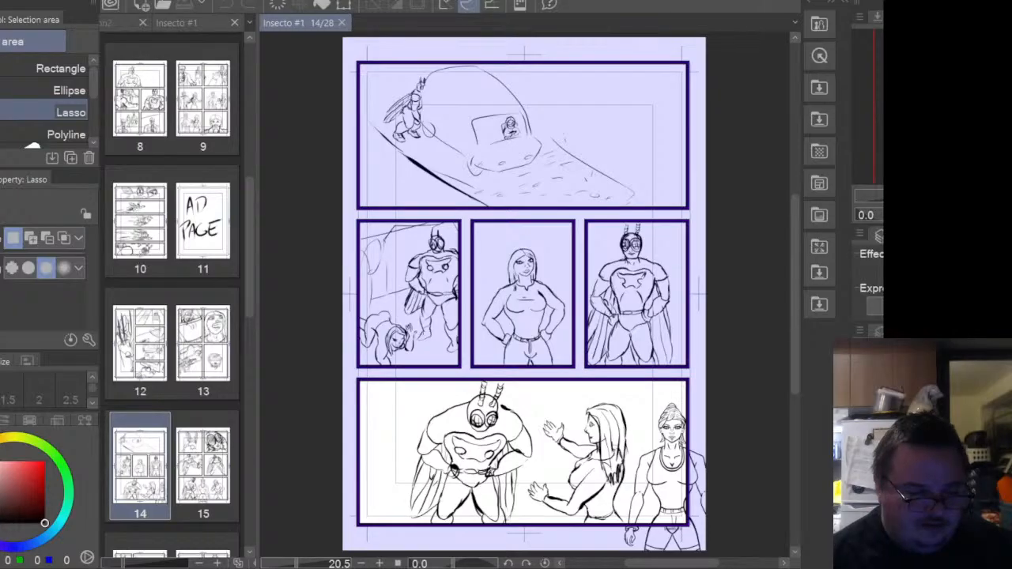
- Delete the extra muscular woman overlapping the right edge of page 14's bottom frame
key("Delete")
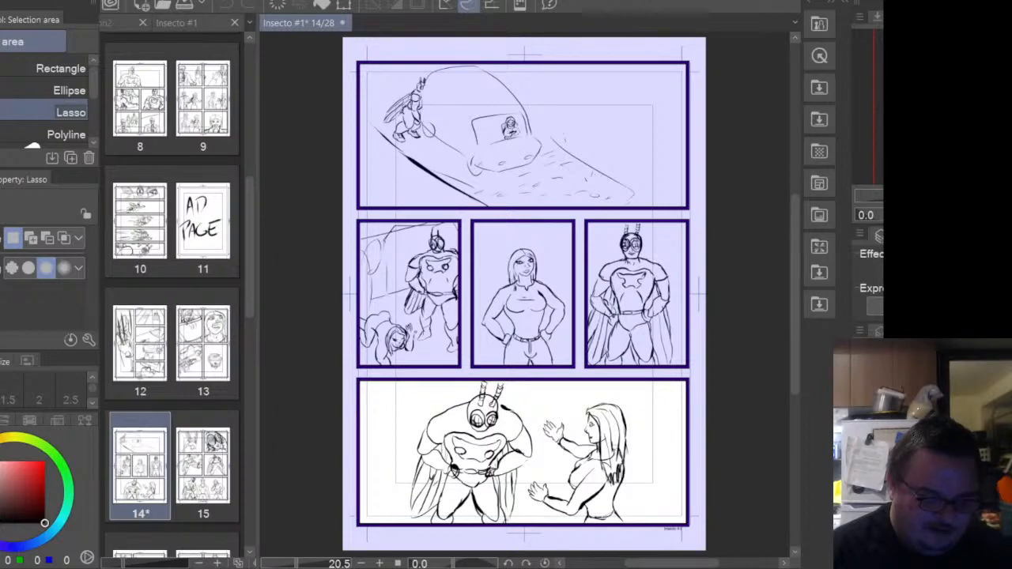
- Make page 14's top frame active and fade its rough vehicle and road sketch to grey
left_click(522, 135)
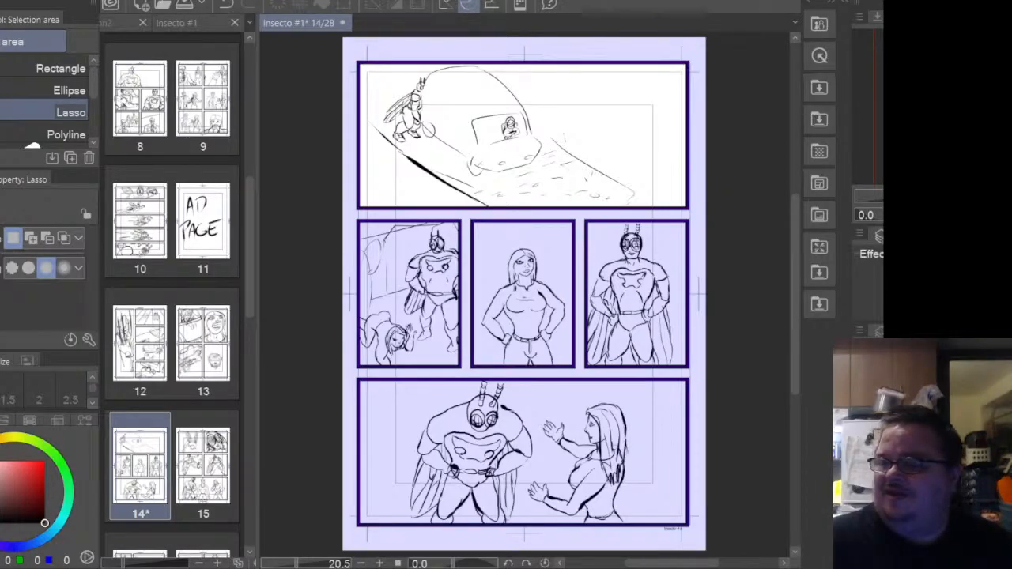
left_click(925, 443)
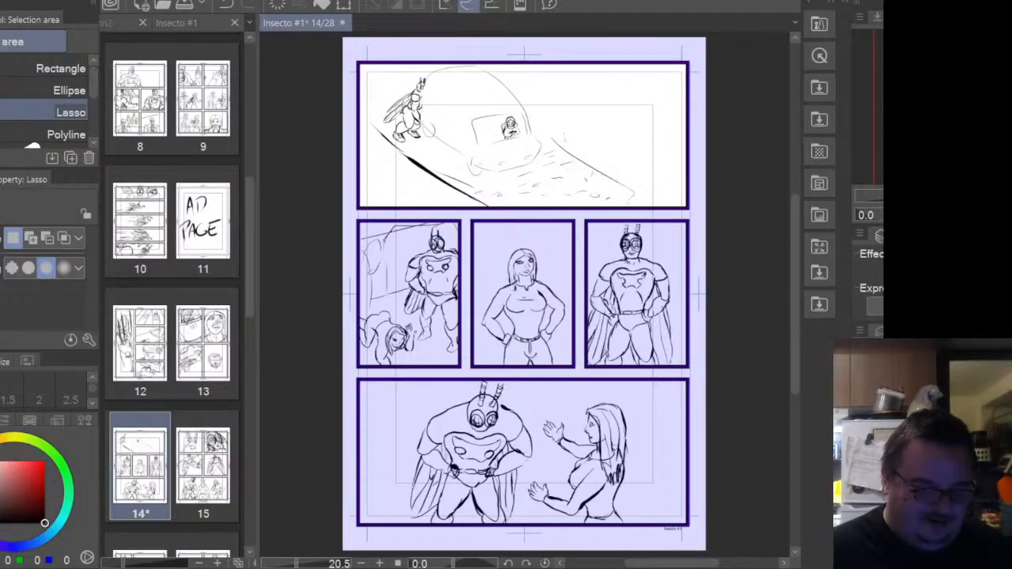
left_click(925, 442)
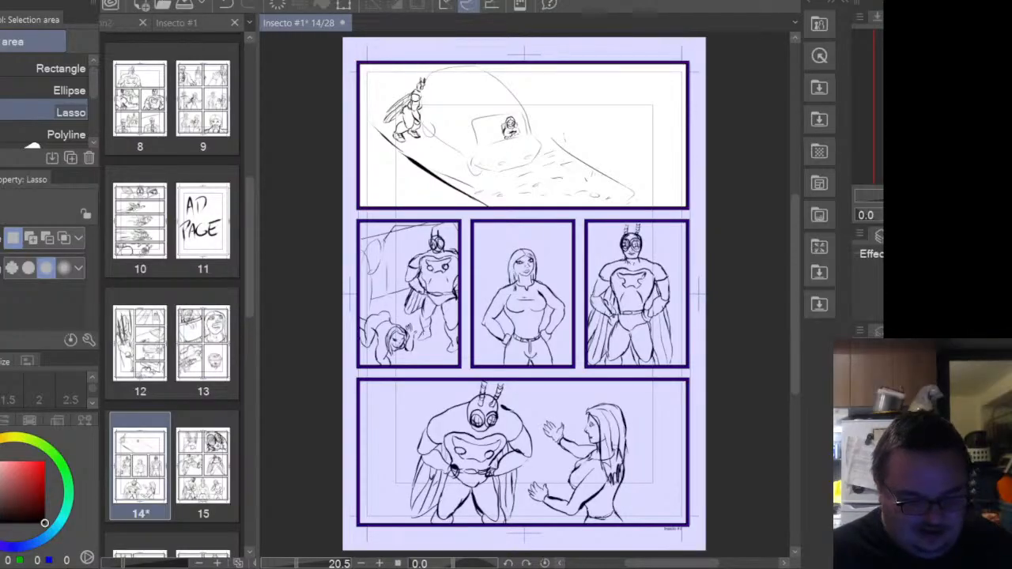
- Ink the vehicle's rear edge beside the hero and the start of its roof line in the top frame with the Mapping pen
scroll(411, 127, "up", 4)
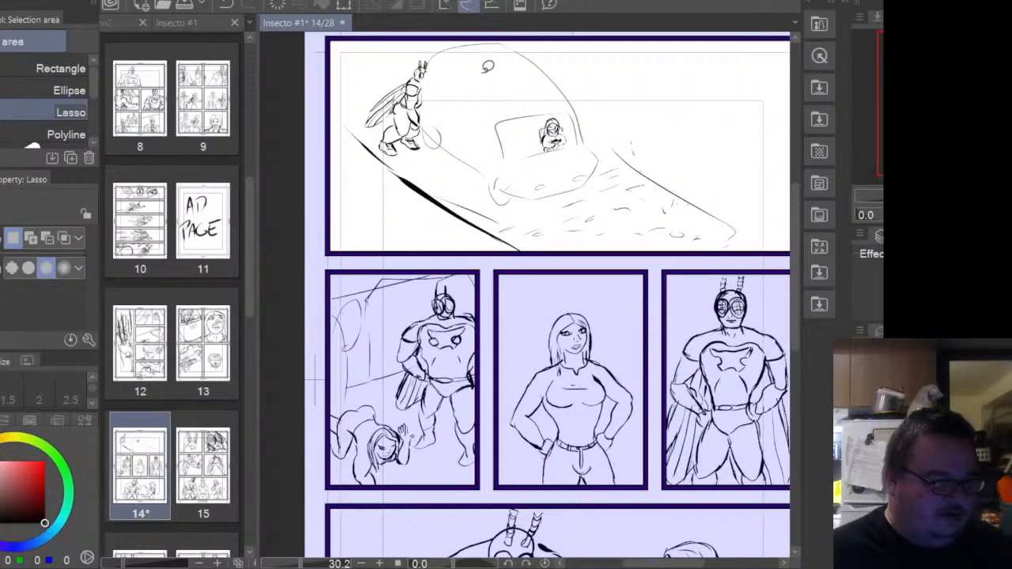
scroll(490, 63, "up", 5)
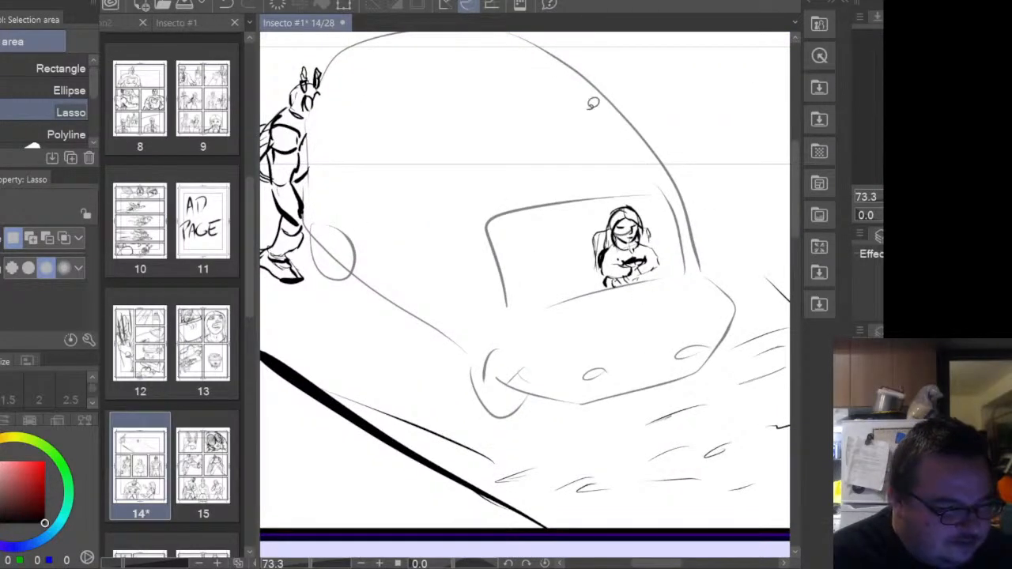
left_click_drag(656, 562, 650, 563)
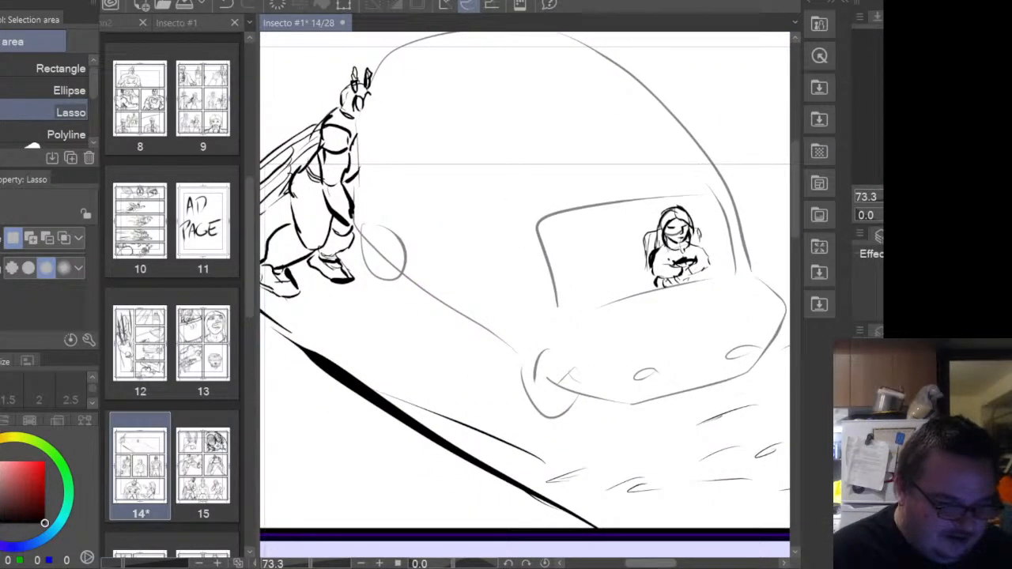
scroll(797, 213, "up", 2)
scroll(794, 213, "up", 1)
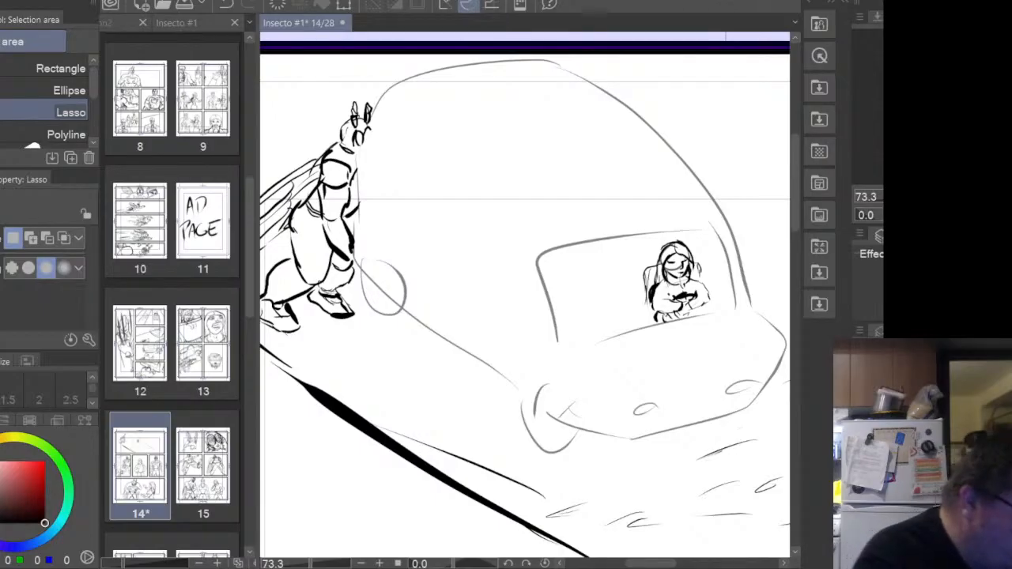
key("p")
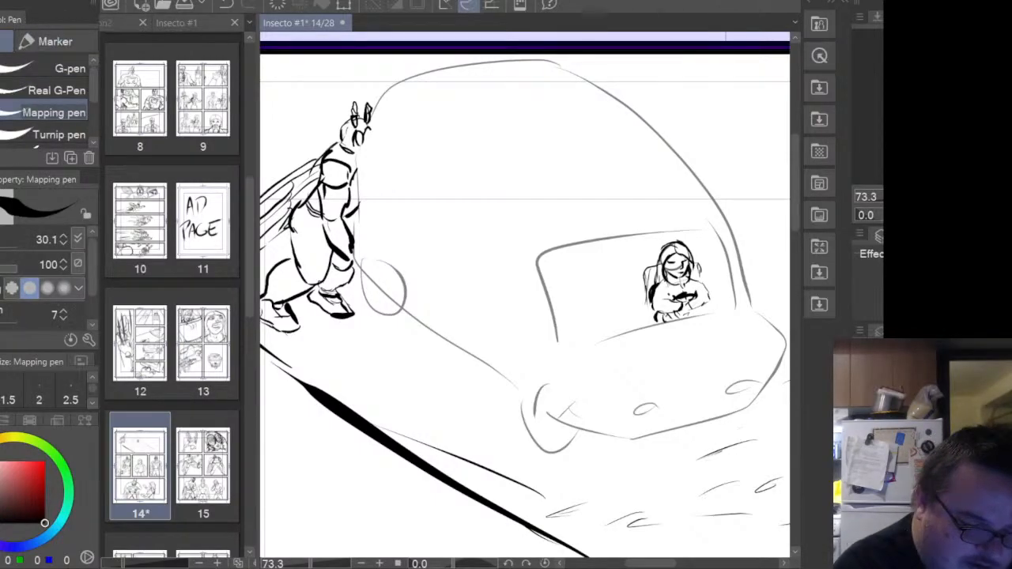
left_click(933, 443)
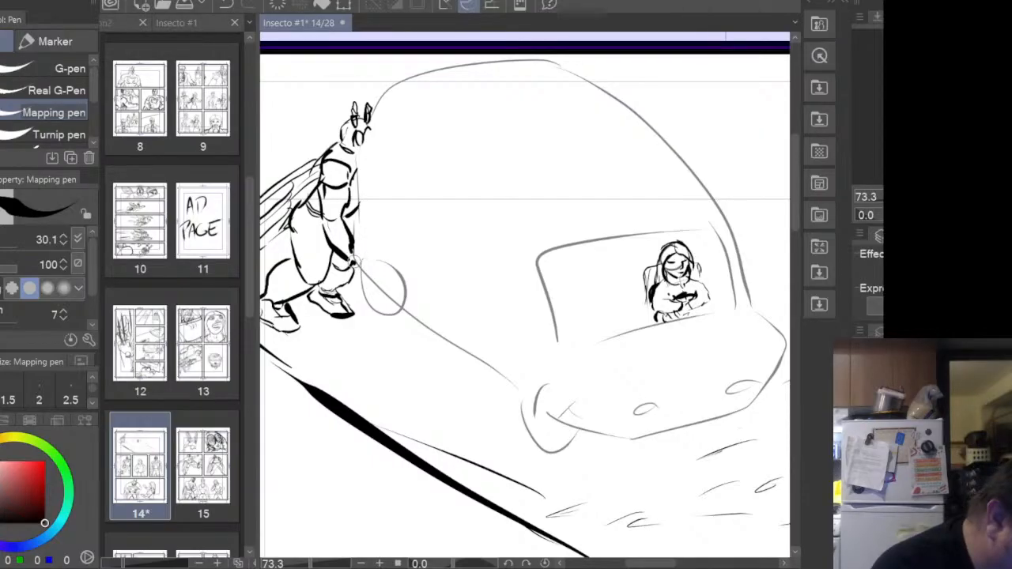
mouse_move(353, 232)
left_mouse_down()
mouse_move(366, 227)
mouse_move(360, 216)
left_mouse_up()
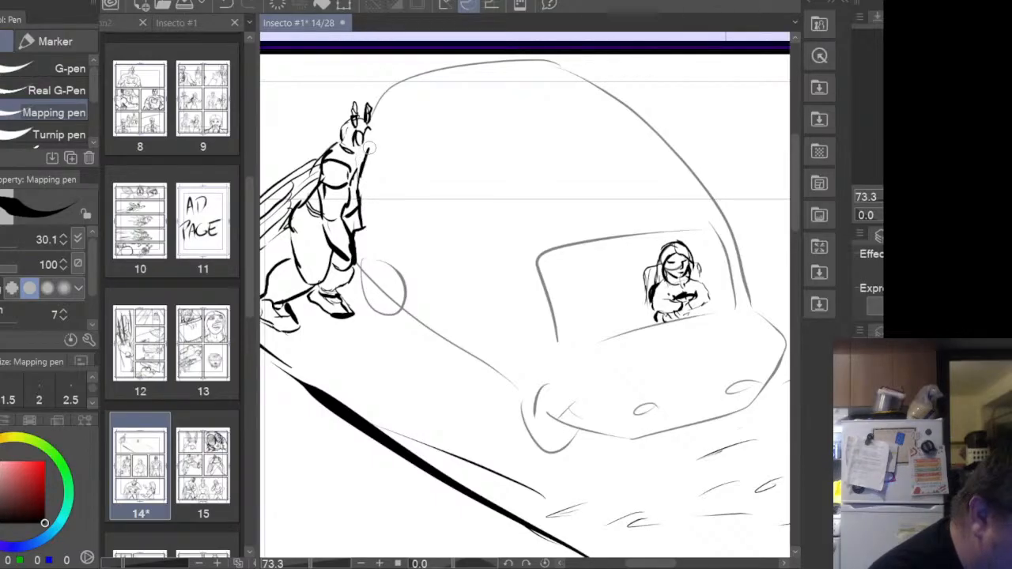
mouse_move(368, 147)
left_mouse_down()
mouse_move(391, 107)
mouse_move(494, 77)
left_mouse_up()
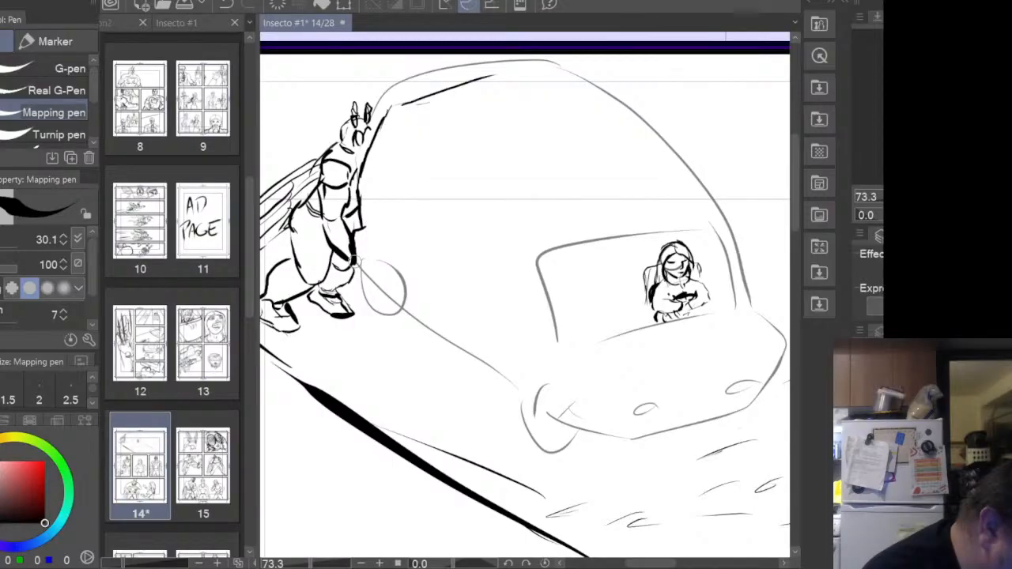
- Ink the vehicle's rear wheel with its hub and the lower body edge running forward to the front wheel
mouse_move(358, 262)
left_mouse_down()
mouse_move(408, 256)
mouse_move(416, 319)
mouse_move(403, 255)
mouse_move(417, 316)
mouse_move(407, 258)
mouse_move(383, 255)
mouse_move(359, 279)
mouse_move(383, 270)
mouse_move(411, 304)
left_mouse_up()
mouse_move(387, 269)
left_mouse_down()
mouse_move(367, 280)
mouse_move(367, 322)
mouse_move(385, 335)
mouse_move(419, 325)
mouse_move(399, 318)
mouse_move(387, 331)
mouse_move(365, 320)
mouse_move(360, 273)
mouse_move(365, 324)
mouse_move(396, 331)
left_mouse_up()
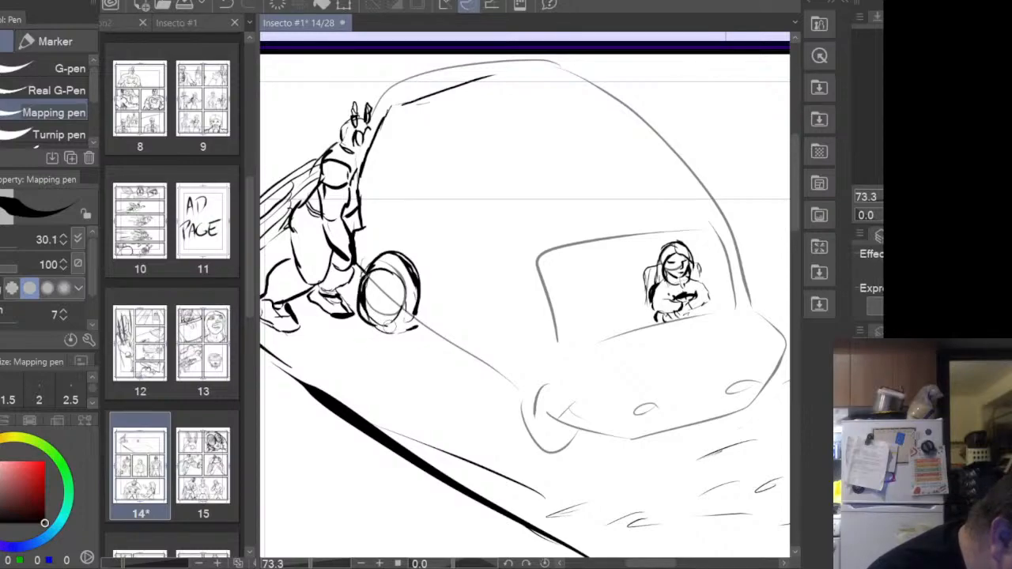
left_click_drag(391, 281, 380, 281)
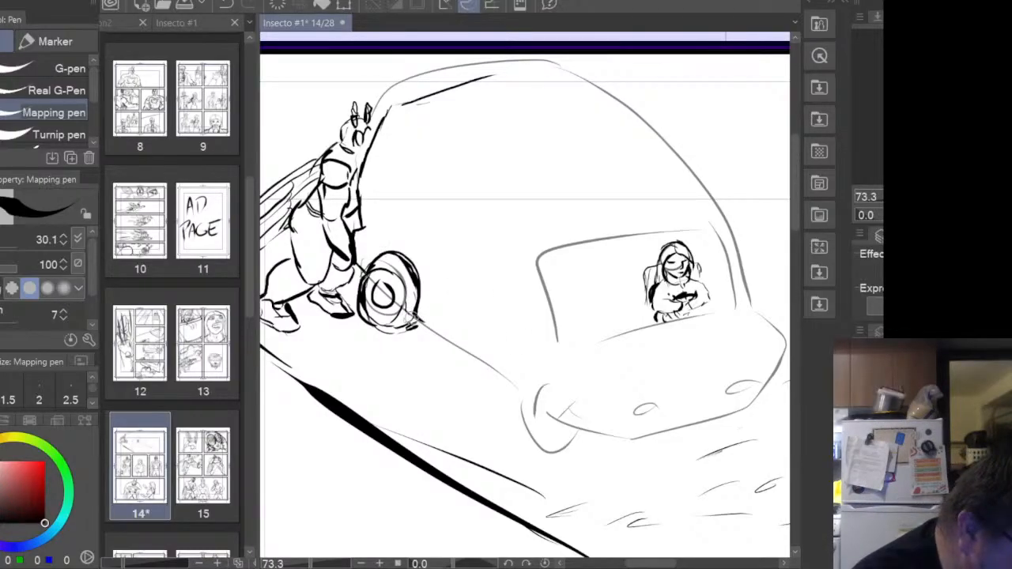
left_click_drag(413, 320, 526, 393)
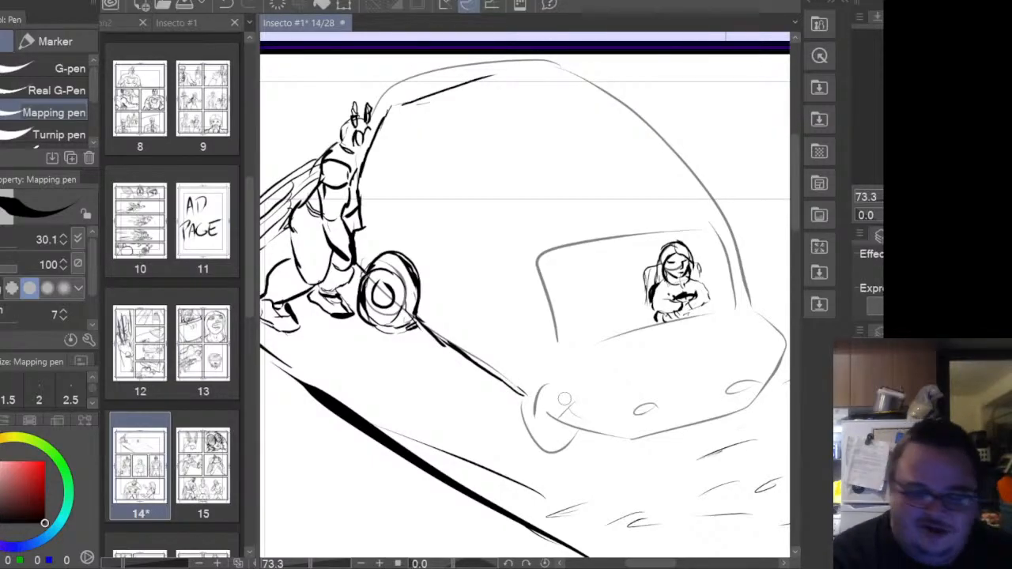
left_click_drag(423, 322, 528, 394)
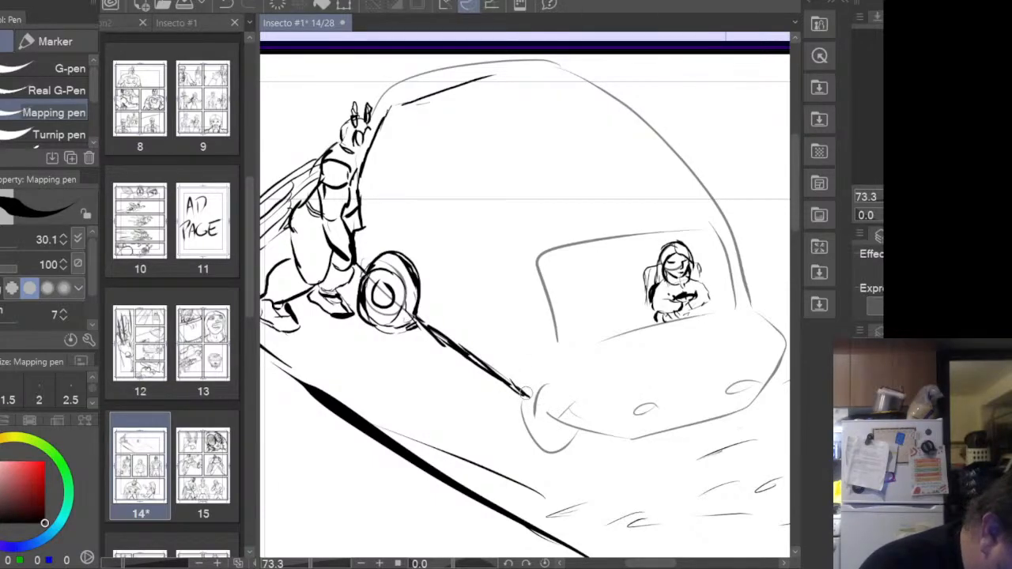
- Ink the front wheel with its arch, tire and hub, plus a short body line ahead of it
mouse_move(525, 393)
left_mouse_down()
mouse_move(553, 378)
mouse_move(579, 428)
mouse_move(552, 379)
mouse_move(530, 386)
mouse_move(571, 394)
mouse_move(526, 395)
mouse_move(550, 387)
mouse_move(570, 419)
mouse_move(560, 427)
left_mouse_up()
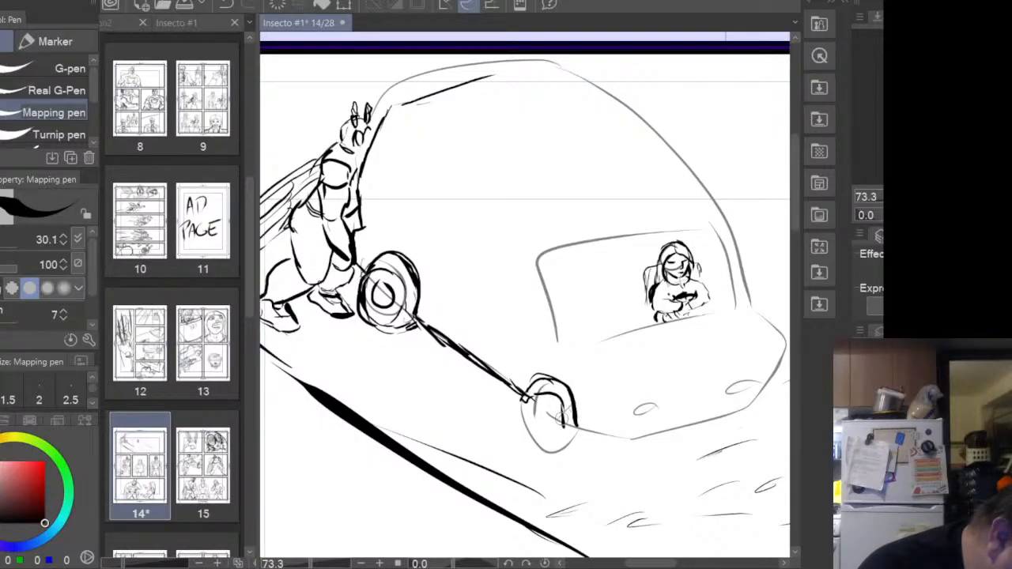
left_click_drag(554, 378, 575, 433)
mouse_move(521, 401)
left_mouse_down()
mouse_move(570, 415)
mouse_move(573, 435)
left_mouse_up()
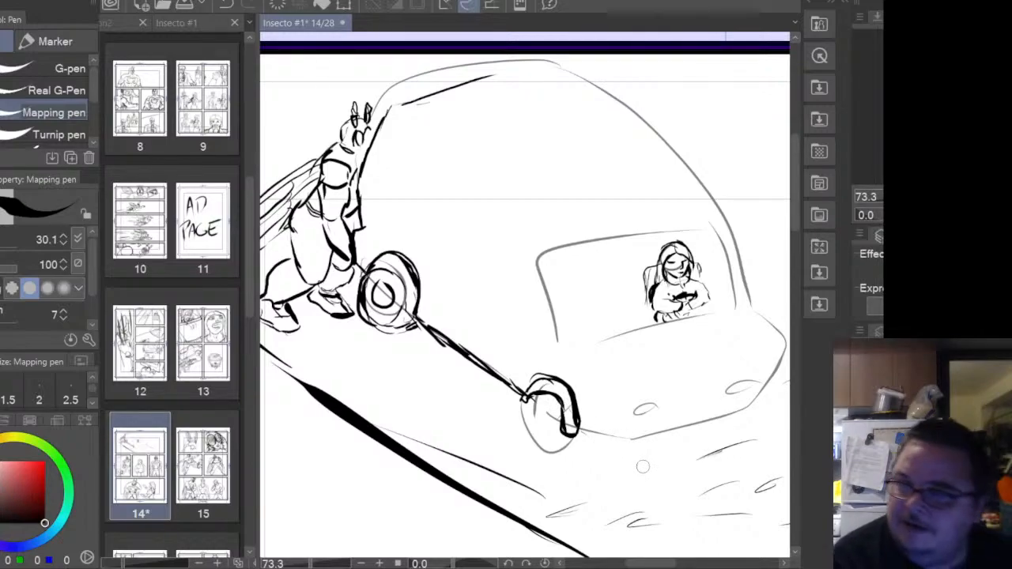
left_click_drag(580, 431, 605, 446)
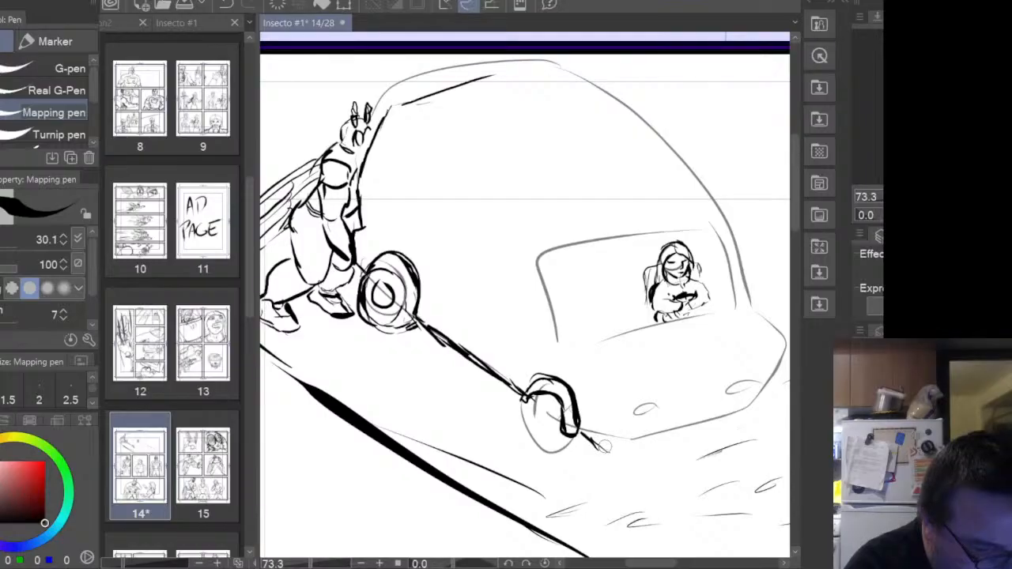
mouse_move(539, 435)
left_mouse_down()
mouse_move(572, 429)
mouse_move(557, 439)
mouse_move(543, 429)
mouse_move(546, 401)
mouse_move(536, 417)
mouse_move(552, 395)
left_mouse_up()
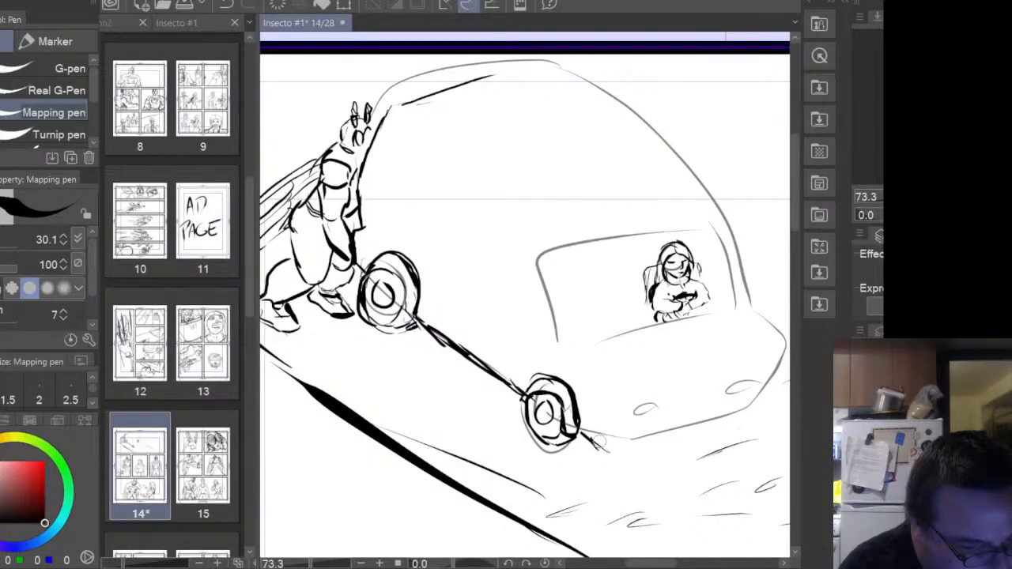
- Ink the front bumper's lower and upper edges from the front wheel around to the vehicle's far corner
left_click_drag(585, 433, 624, 453)
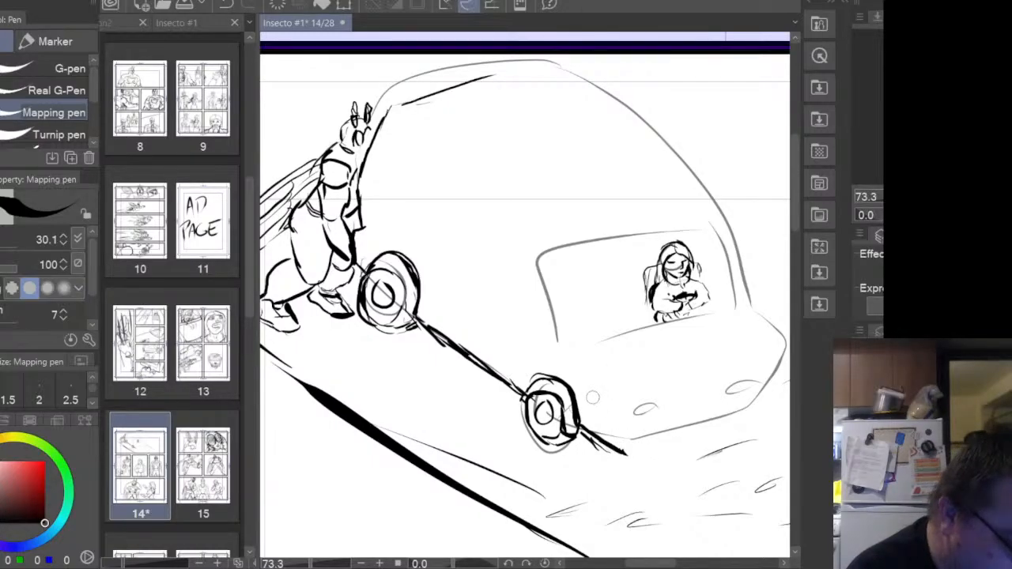
mouse_move(591, 408)
left_mouse_down()
mouse_move(594, 411)
mouse_move(618, 426)
mouse_move(641, 446)
left_mouse_up()
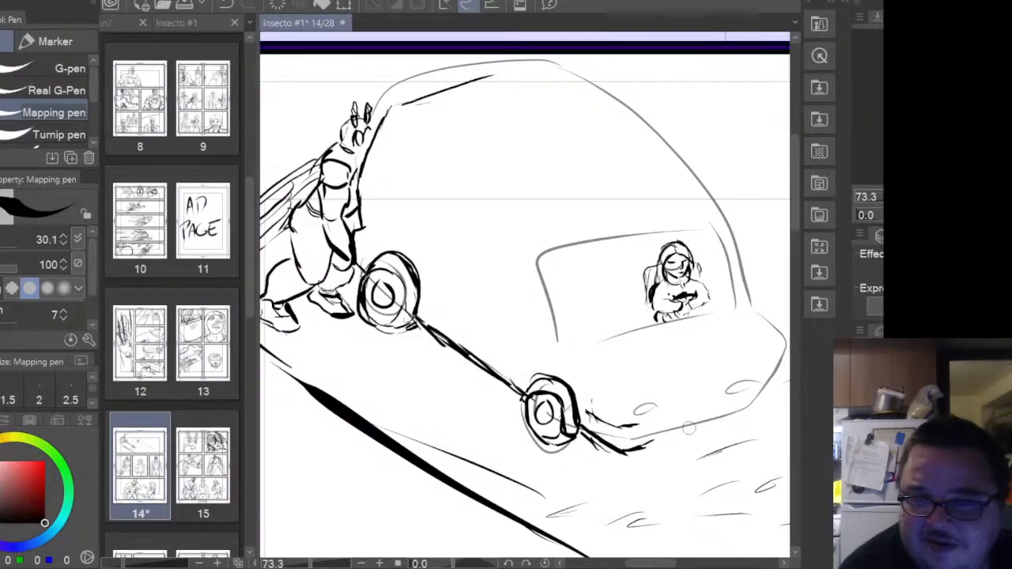
mouse_move(629, 450)
left_mouse_down()
mouse_move(721, 413)
mouse_move(776, 373)
left_mouse_up()
mouse_move(642, 404)
left_mouse_down()
mouse_move(776, 329)
mouse_move(782, 356)
mouse_move(776, 337)
mouse_move(758, 355)
mouse_move(771, 333)
mouse_move(754, 351)
mouse_move(774, 332)
left_mouse_up()
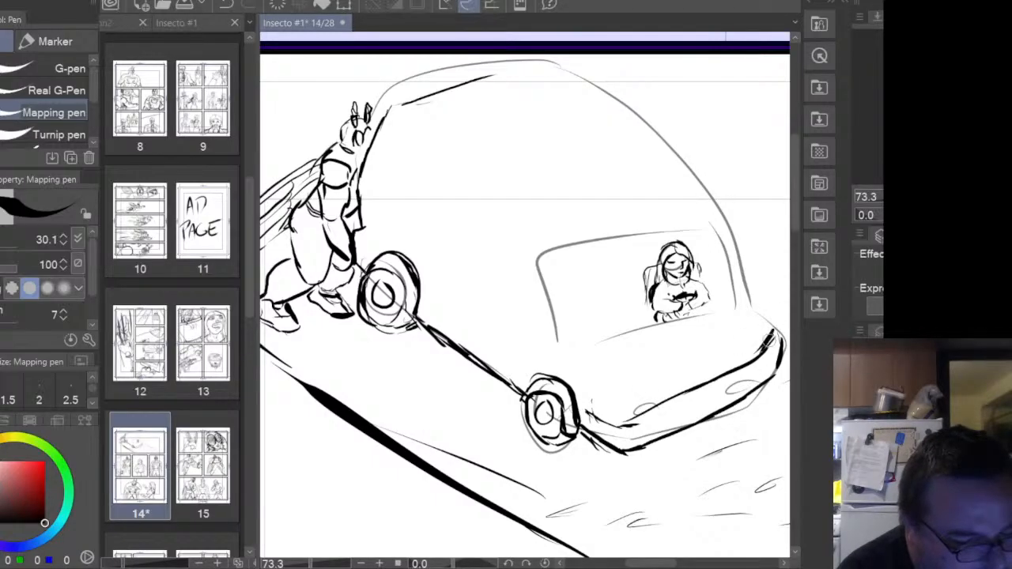
mouse_move(653, 409)
left_mouse_down()
mouse_move(771, 341)
mouse_move(781, 324)
left_mouse_up()
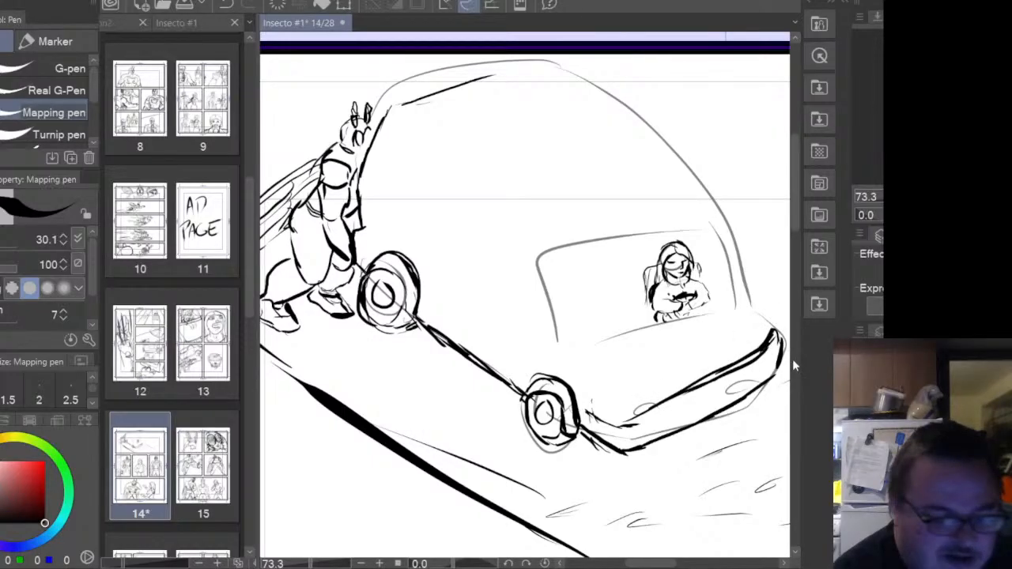
- Ink the hood with its near front corner, far side, windshield base line and front crease
left_click_drag(622, 419, 614, 373)
left_click_drag(557, 332, 597, 354)
mouse_move(621, 430)
left_mouse_down()
mouse_move(624, 376)
mouse_move(583, 332)
mouse_move(607, 361)
left_mouse_up()
mouse_move(769, 324)
left_mouse_down()
mouse_move(779, 358)
mouse_move(773, 294)
left_mouse_up()
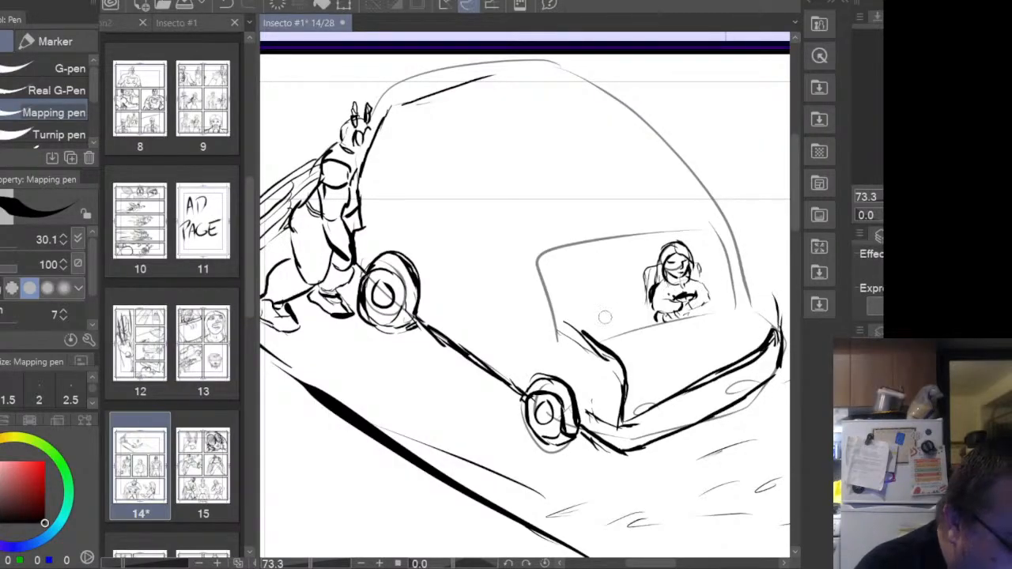
mouse_move(582, 331)
left_mouse_down()
mouse_move(736, 267)
mouse_move(787, 305)
left_mouse_up()
mouse_move(641, 373)
left_mouse_down()
mouse_move(775, 320)
mouse_move(669, 362)
left_mouse_up()
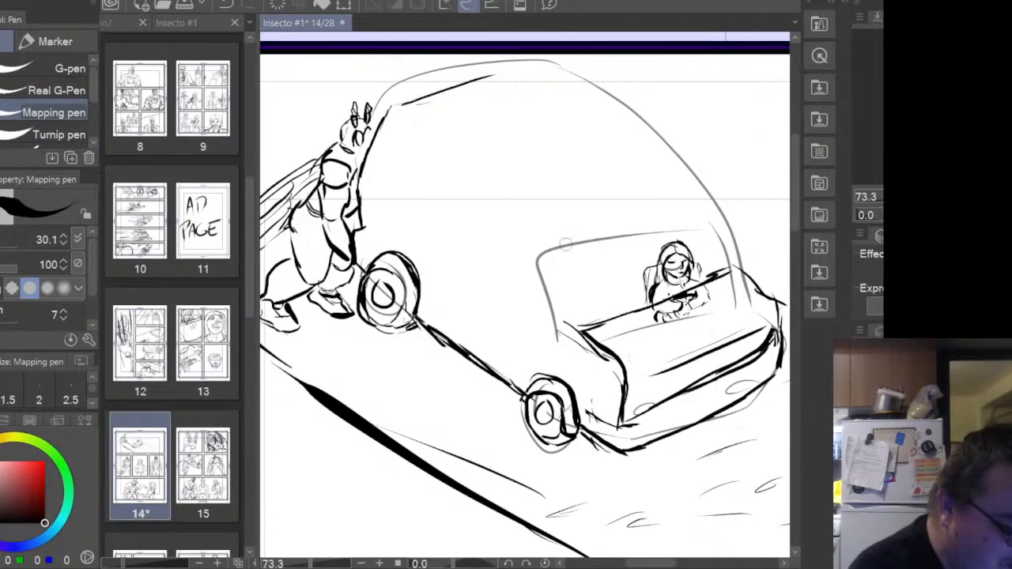
- Ink a double-lined windshield frame around the driver and the two long side edges of the roof
mouse_move(585, 336)
left_mouse_down()
mouse_move(558, 284)
mouse_move(554, 248)
mouse_move(695, 196)
mouse_move(726, 252)
mouse_move(697, 193)
left_mouse_up()
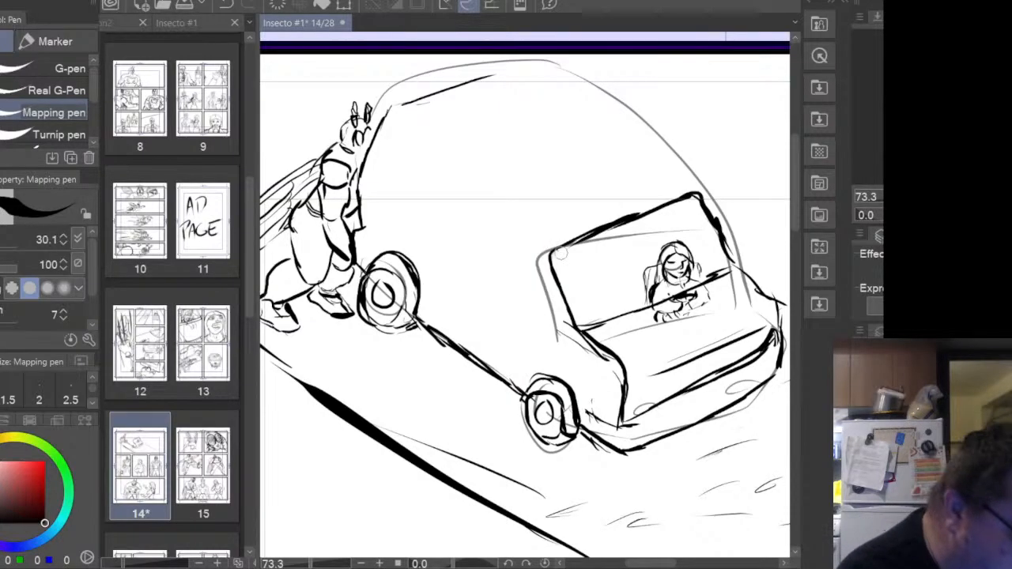
mouse_move(559, 256)
left_mouse_down()
mouse_move(641, 306)
mouse_move(601, 322)
mouse_move(633, 314)
mouse_move(702, 284)
mouse_move(725, 263)
mouse_move(584, 245)
mouse_move(625, 228)
mouse_move(720, 246)
left_mouse_up()
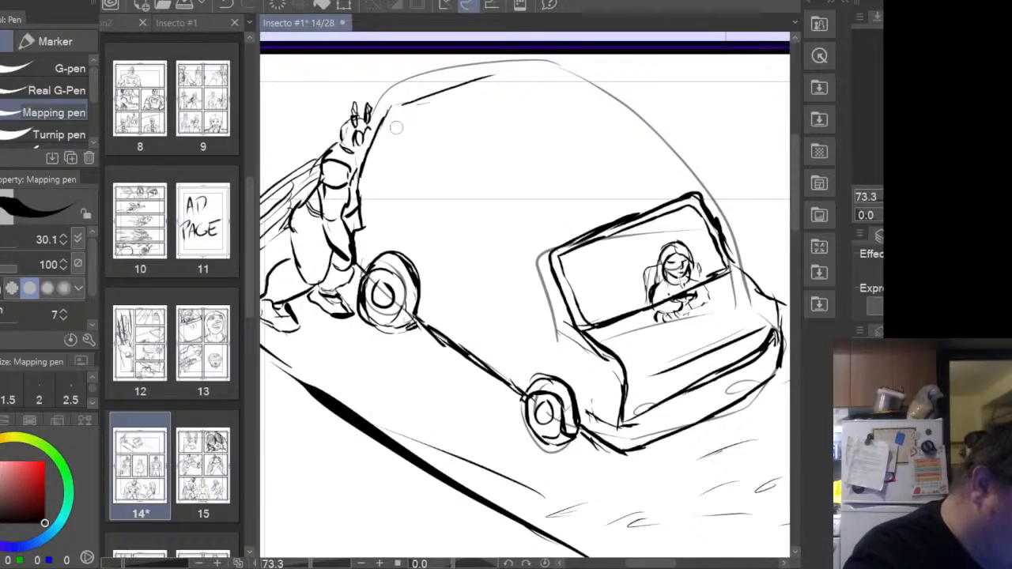
left_click_drag(397, 122, 486, 202)
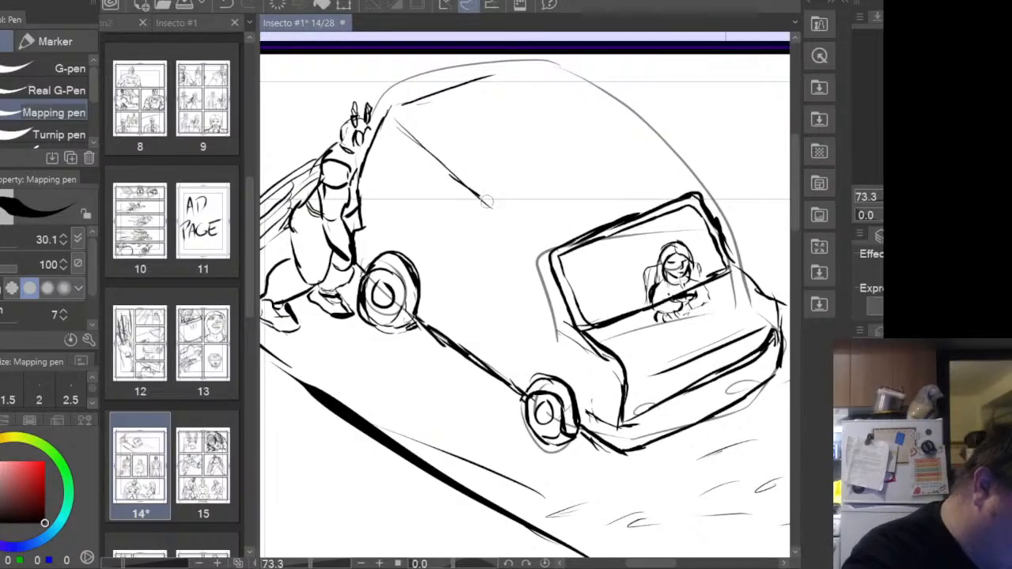
left_click_drag(538, 249, 405, 132)
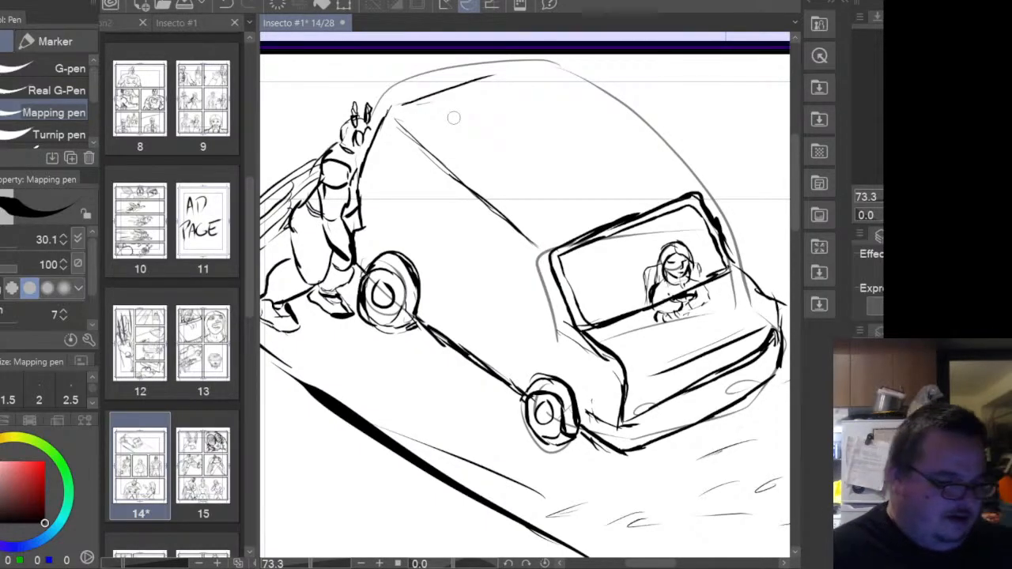
mouse_move(494, 77)
left_mouse_down()
mouse_move(507, 72)
mouse_move(691, 191)
left_mouse_up()
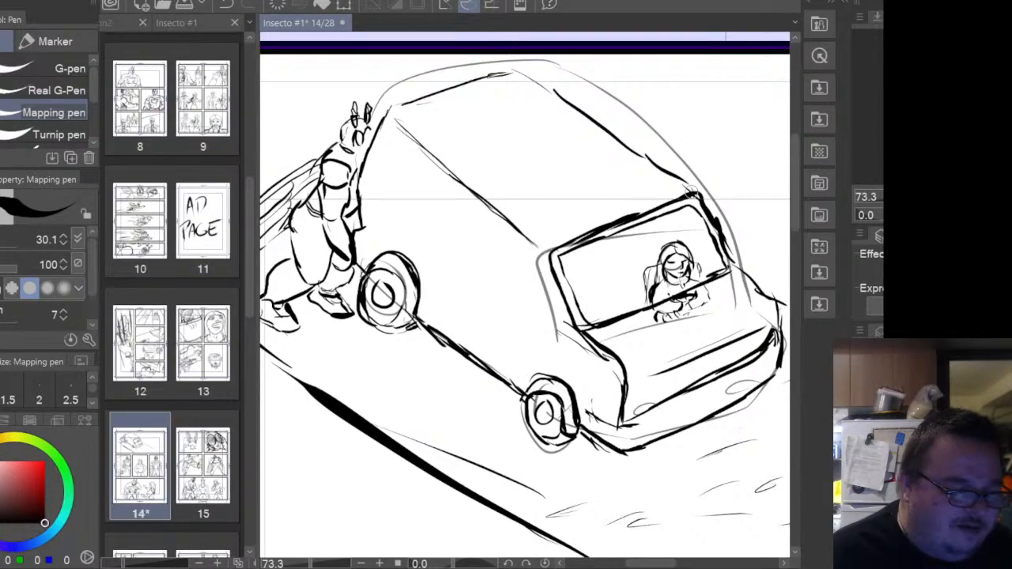
- Draw the front and rear door seams on the vehicle's side and reinforce the rear edges of the roof
left_click_drag(525, 385, 535, 329)
left_click_drag(433, 253, 521, 315)
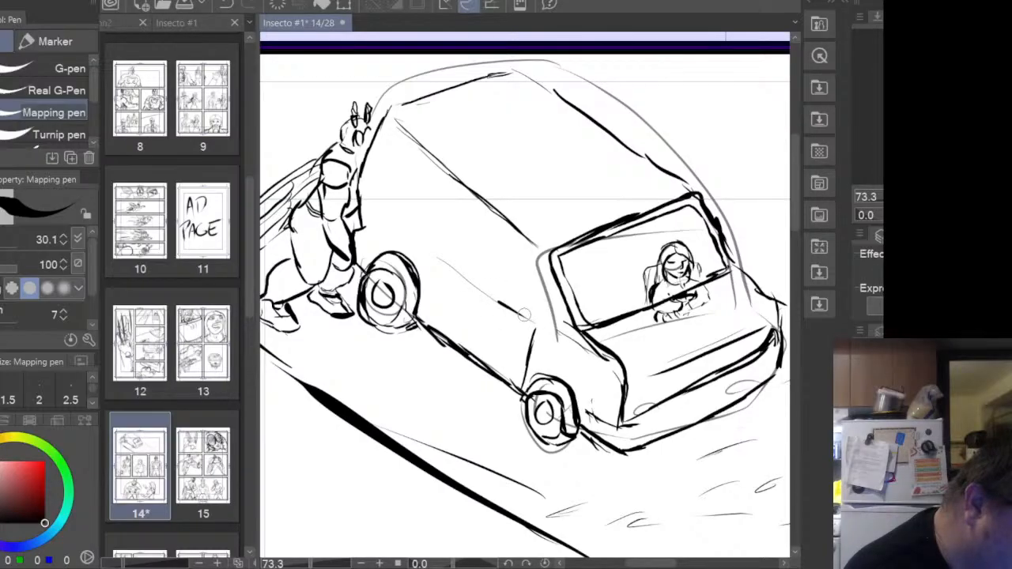
left_click_drag(477, 290, 466, 347)
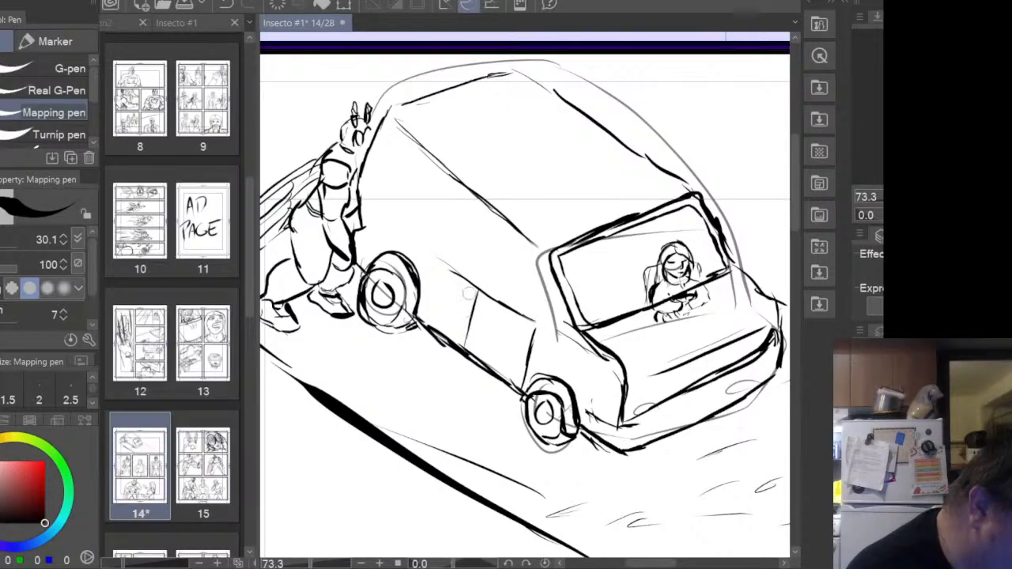
mouse_move(425, 251)
left_mouse_down()
mouse_move(449, 265)
mouse_move(421, 244)
mouse_move(420, 316)
left_mouse_up()
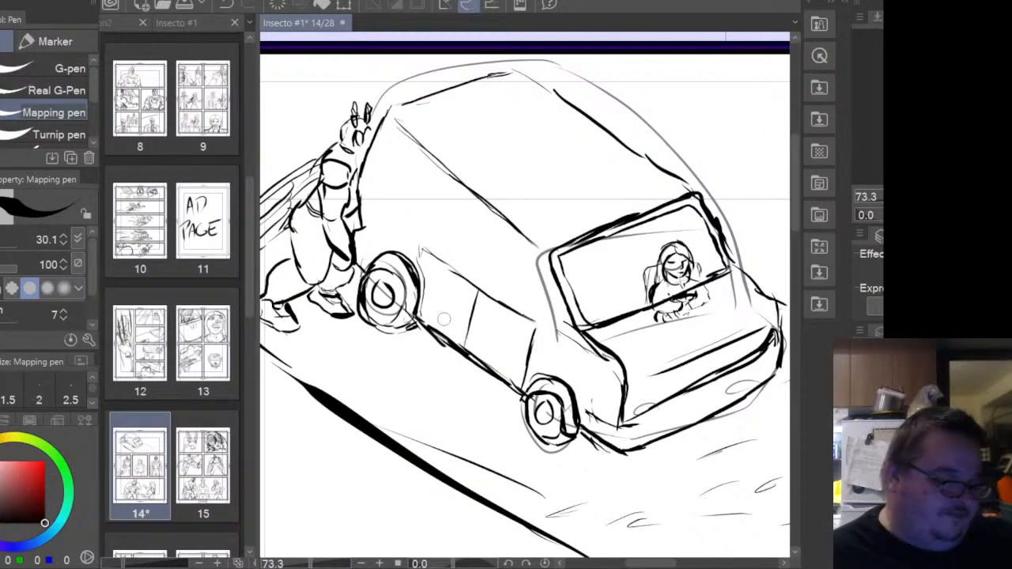
mouse_move(457, 186)
left_mouse_down()
mouse_move(384, 117)
mouse_move(514, 71)
left_mouse_up()
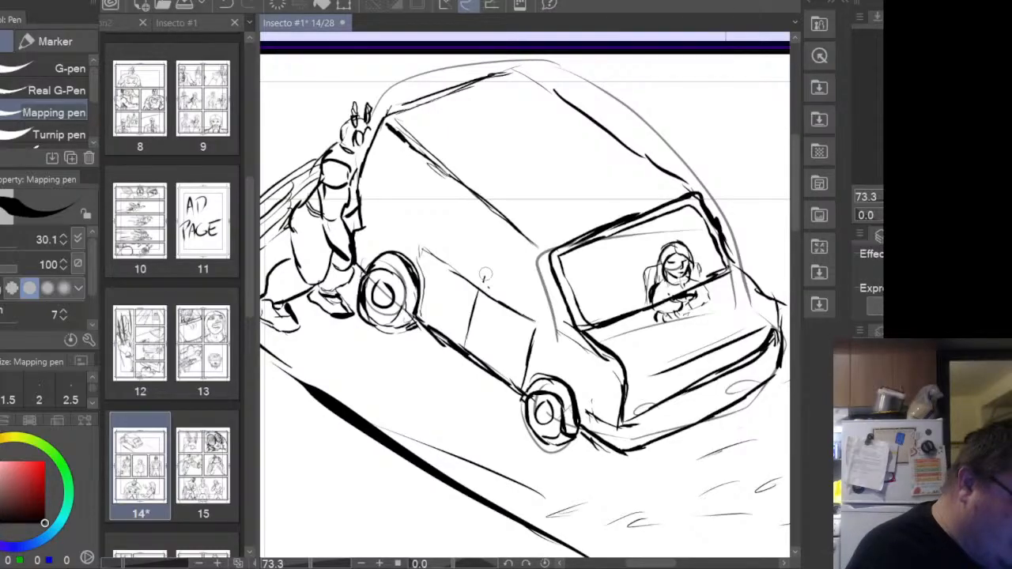
- Ink the three side windows: front door, rear door and the rounded rear quarter window
mouse_move(482, 281)
left_mouse_down()
mouse_move(496, 244)
mouse_move(487, 280)
mouse_move(503, 232)
mouse_move(528, 246)
left_mouse_up()
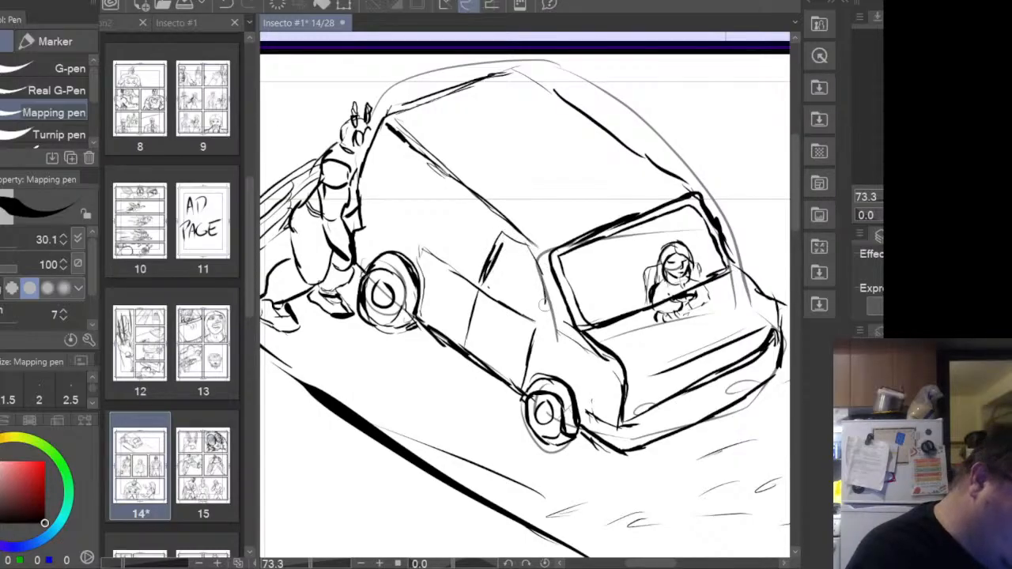
left_click_drag(541, 313, 492, 290)
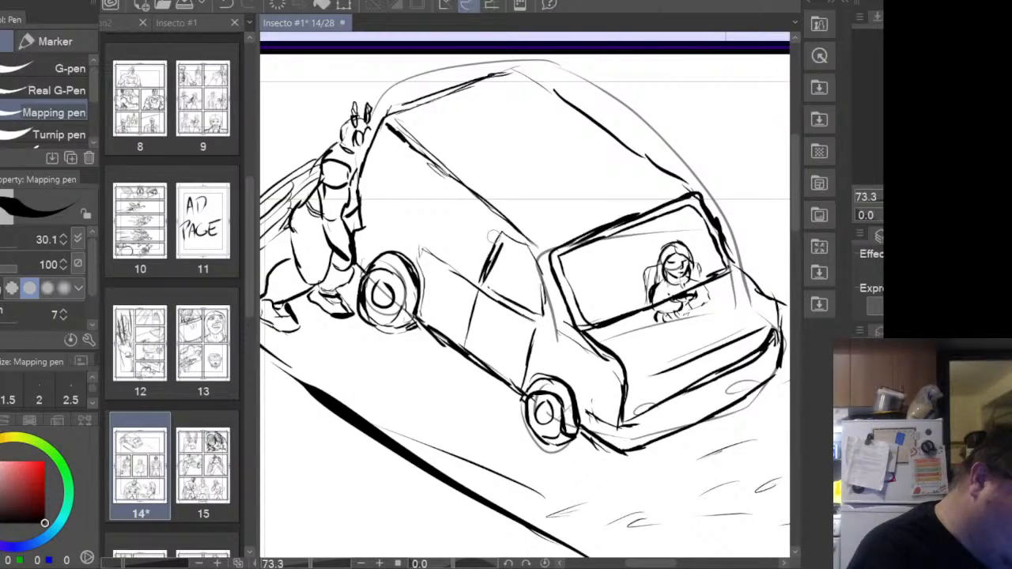
mouse_move(498, 230)
left_mouse_down()
mouse_move(455, 201)
mouse_move(425, 241)
left_mouse_up()
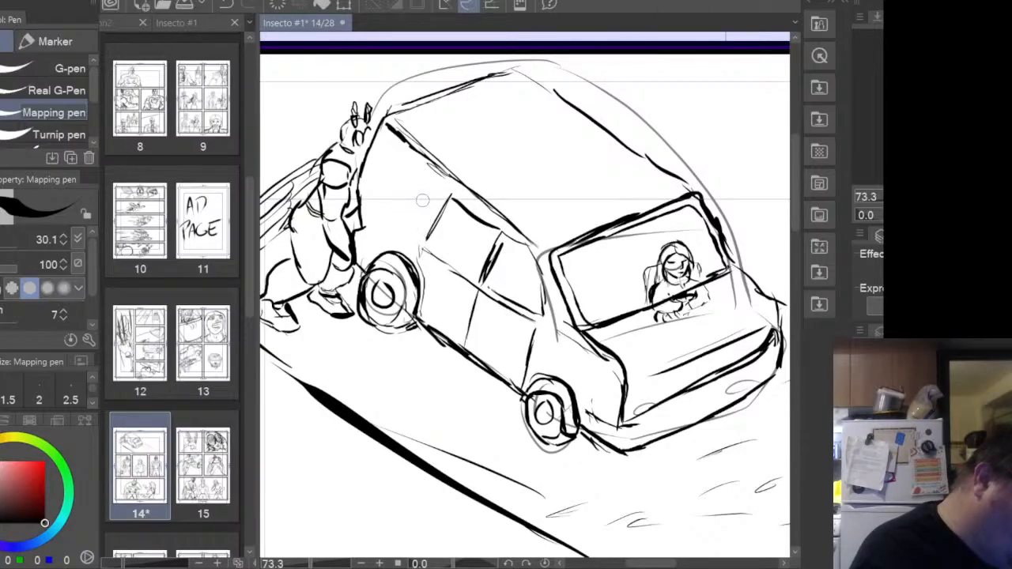
mouse_move(434, 183)
left_mouse_down()
mouse_move(379, 162)
mouse_move(367, 197)
mouse_move(422, 204)
mouse_move(441, 182)
left_mouse_up()
left_click_drag(374, 180, 403, 157)
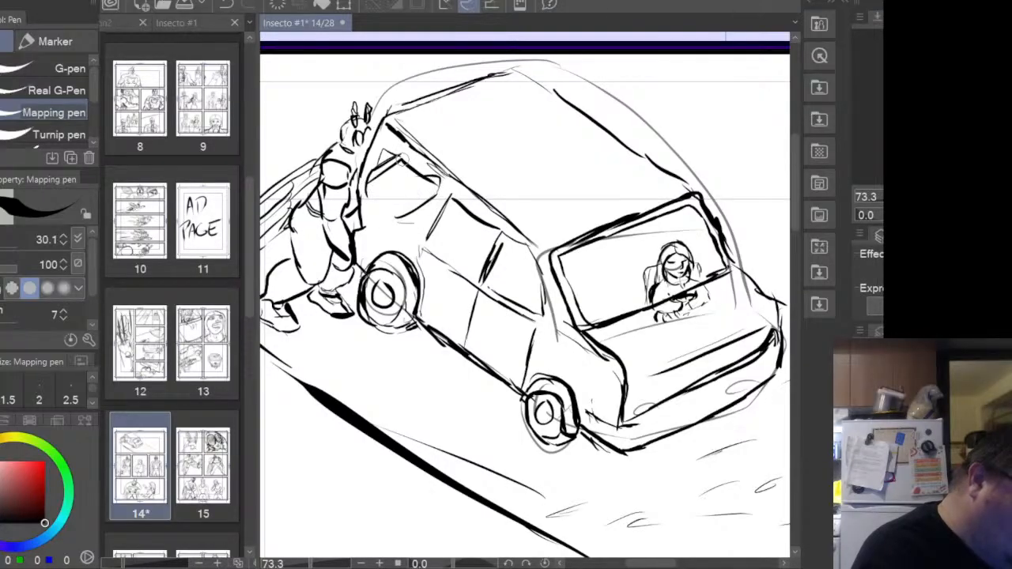
left_click_drag(366, 195, 401, 215)
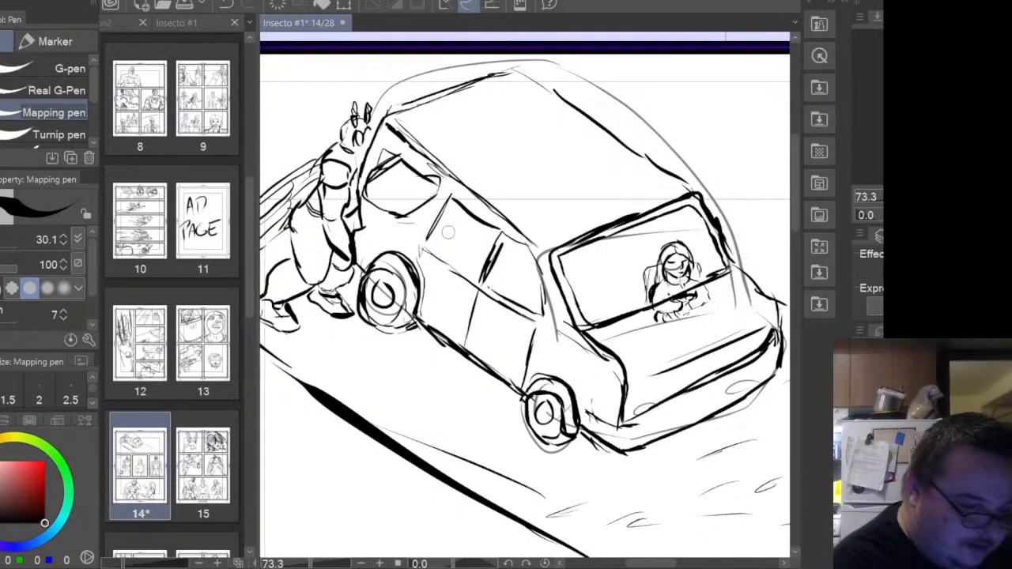
- Draw both headlights, the grille between them and a small oval emblem on the vehicle's front
mouse_move(654, 379)
left_mouse_down()
mouse_move(650, 392)
mouse_move(626, 397)
mouse_move(619, 381)
mouse_move(623, 390)
left_mouse_up()
left_click_drag(633, 384, 631, 399)
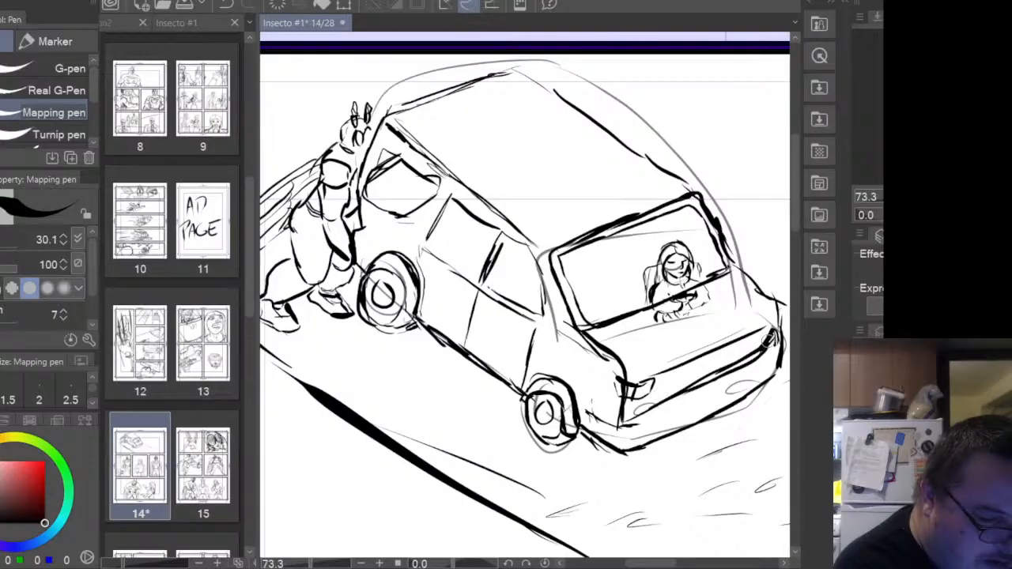
mouse_move(757, 285)
left_mouse_down()
mouse_move(781, 320)
mouse_move(763, 342)
mouse_move(773, 340)
left_mouse_up()
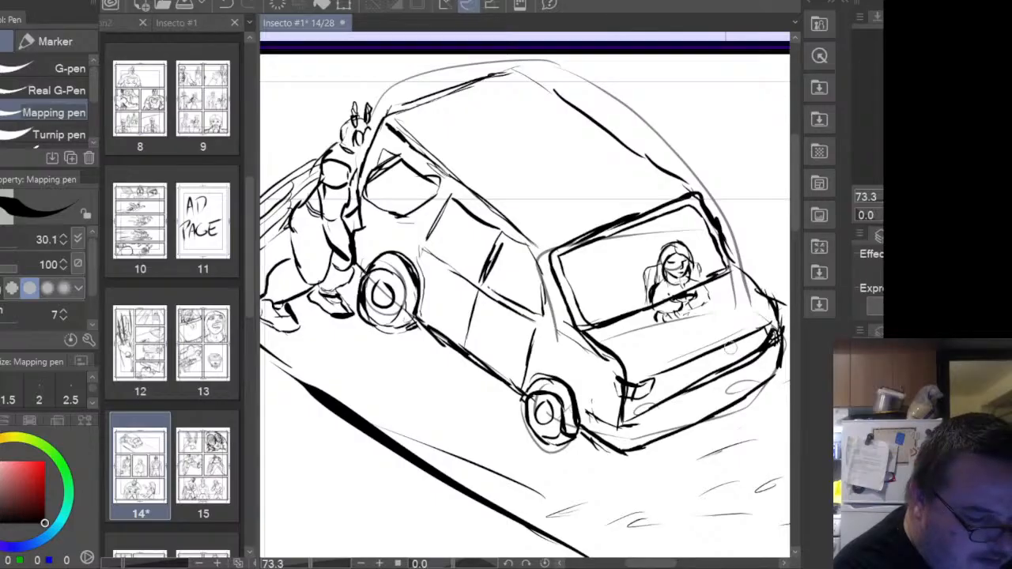
mouse_move(682, 372)
left_mouse_down()
mouse_move(729, 350)
mouse_move(690, 374)
mouse_move(702, 383)
left_mouse_up()
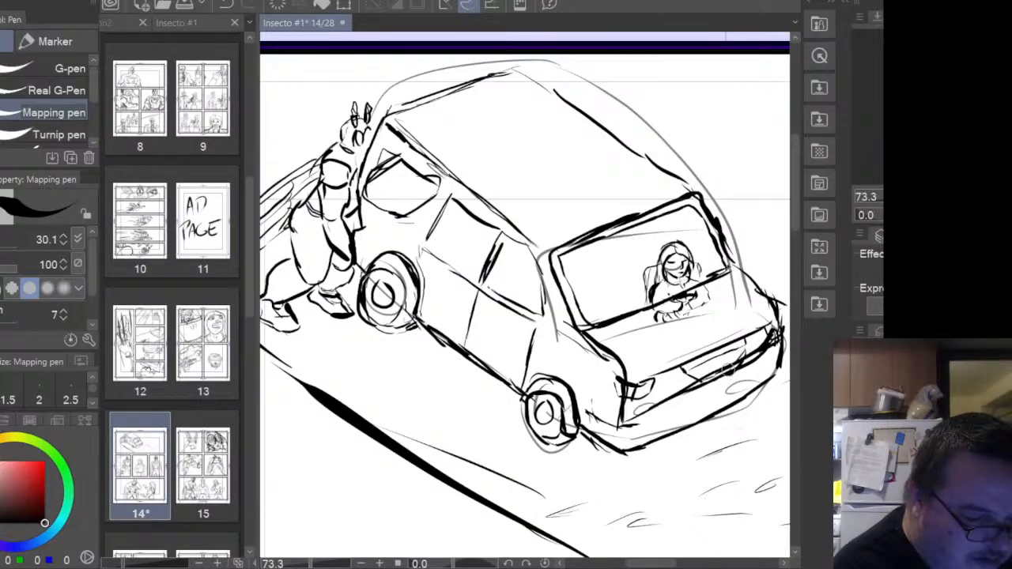
left_click_drag(714, 346, 711, 350)
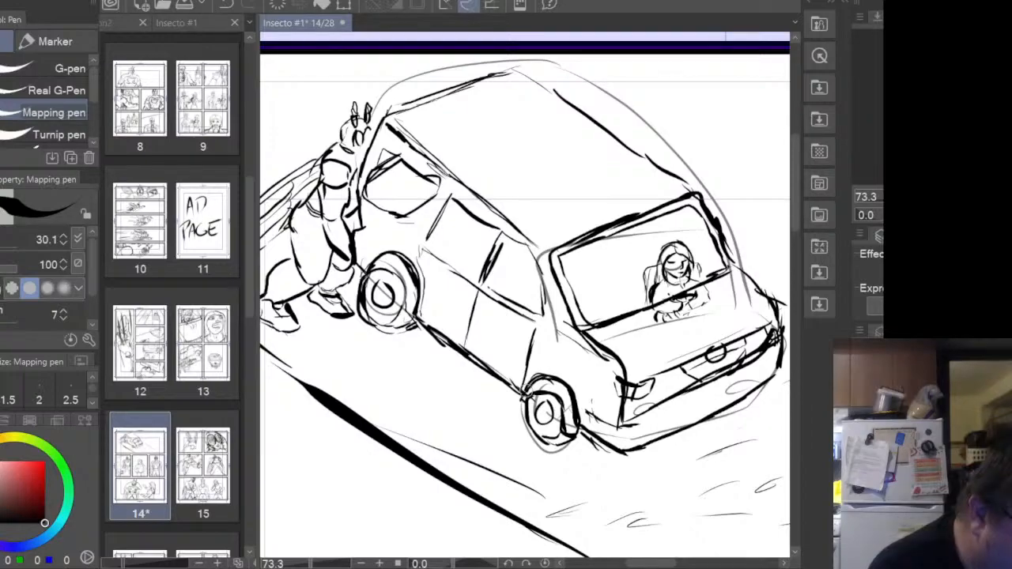
- Thicken the front wheel arch and draw a roof line parallel to the windshield's upper edge
mouse_move(547, 390)
left_mouse_down()
mouse_move(569, 429)
mouse_move(587, 434)
left_mouse_up()
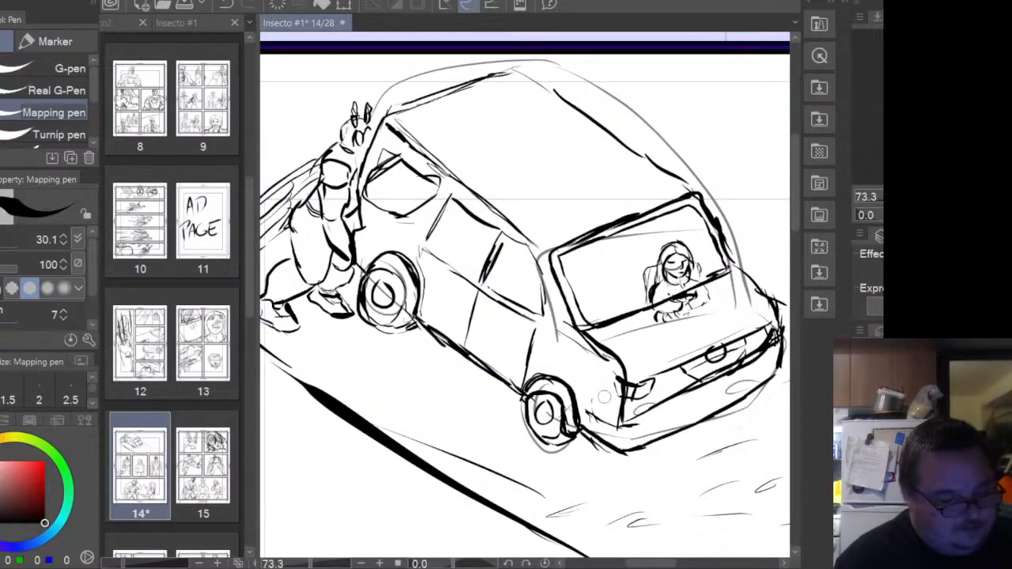
left_click_drag(543, 227, 653, 183)
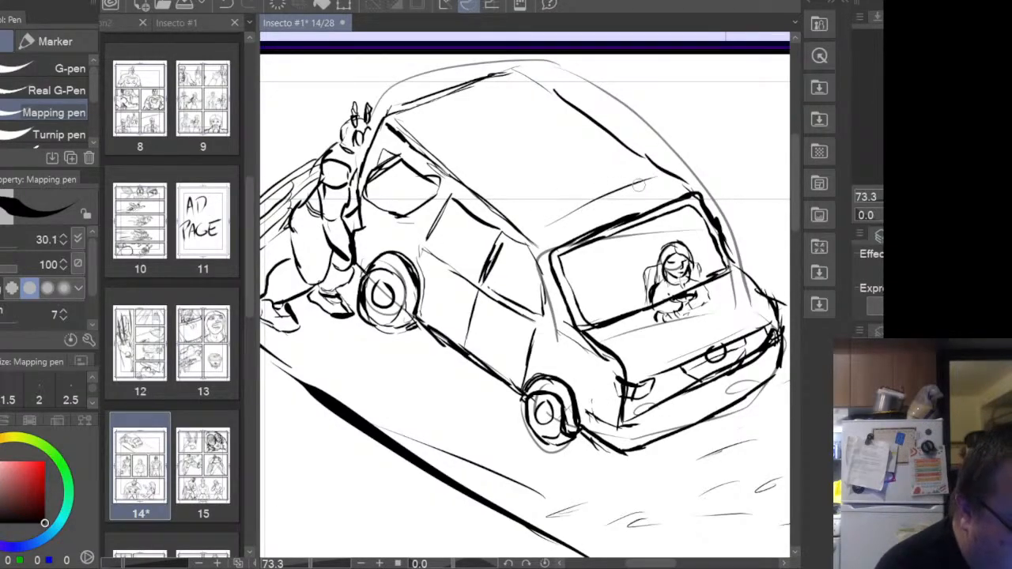
left_click_drag(552, 231, 660, 178)
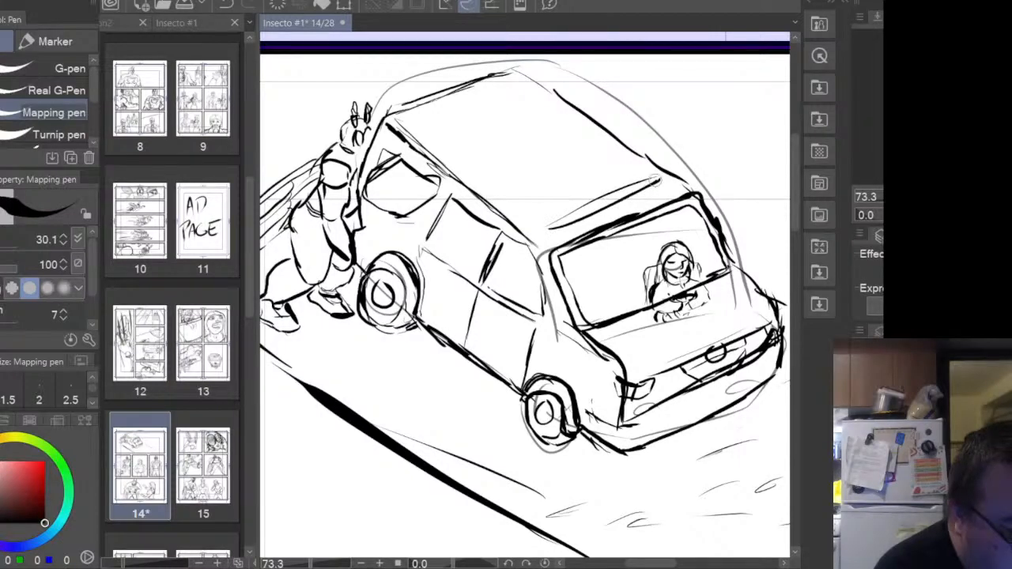
- Draw two sunroof panels on the vehicle's roof, one behind the other, with doubled side edges
left_click_drag(494, 175, 581, 136)
mouse_move(484, 169)
left_mouse_down()
mouse_move(585, 123)
mouse_move(652, 184)
left_mouse_up()
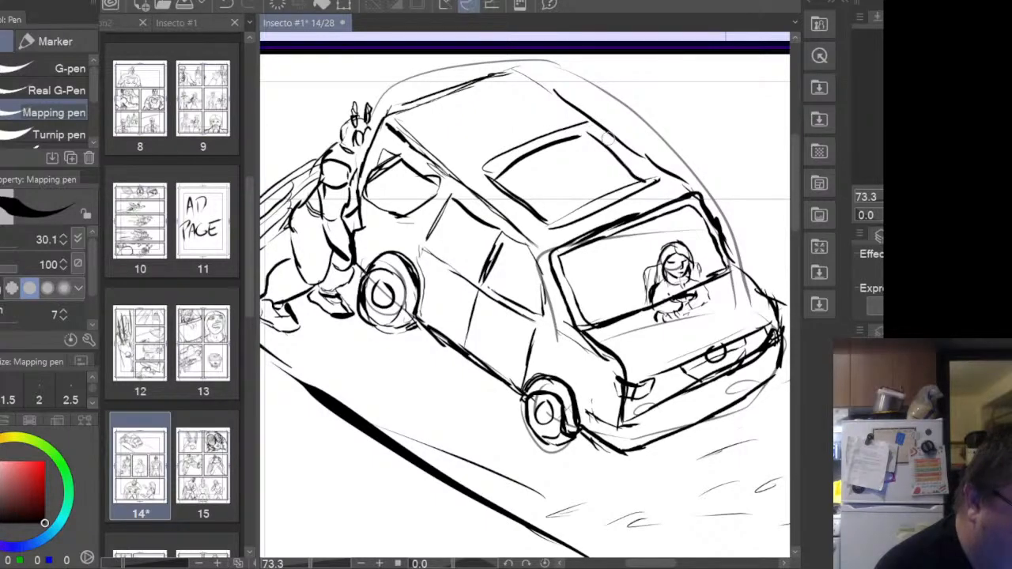
left_click_drag(484, 167, 407, 117)
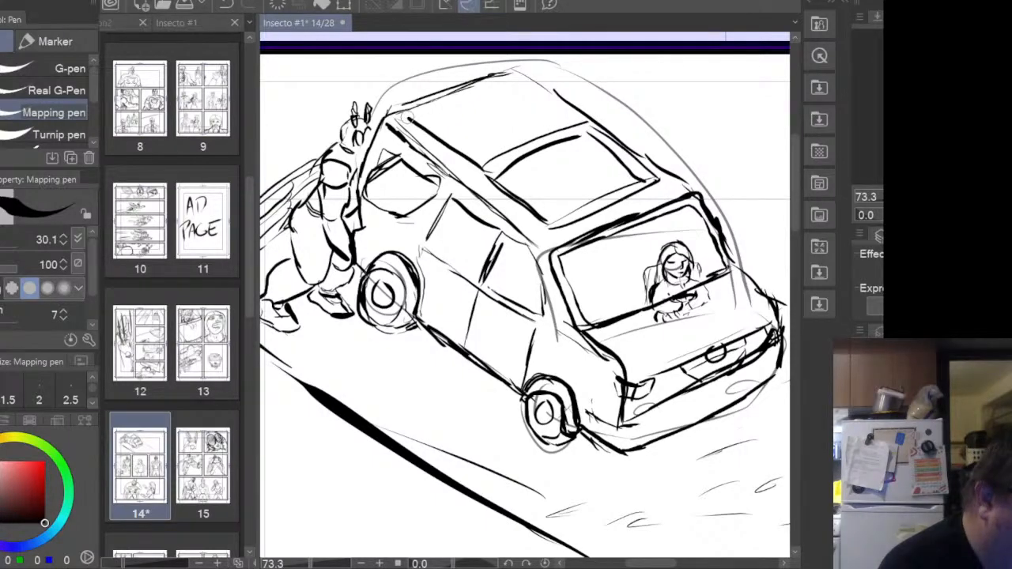
mouse_move(528, 79)
left_mouse_down()
mouse_move(427, 120)
mouse_move(488, 164)
left_mouse_up()
left_click_drag(516, 85, 571, 119)
left_click_drag(532, 89, 638, 163)
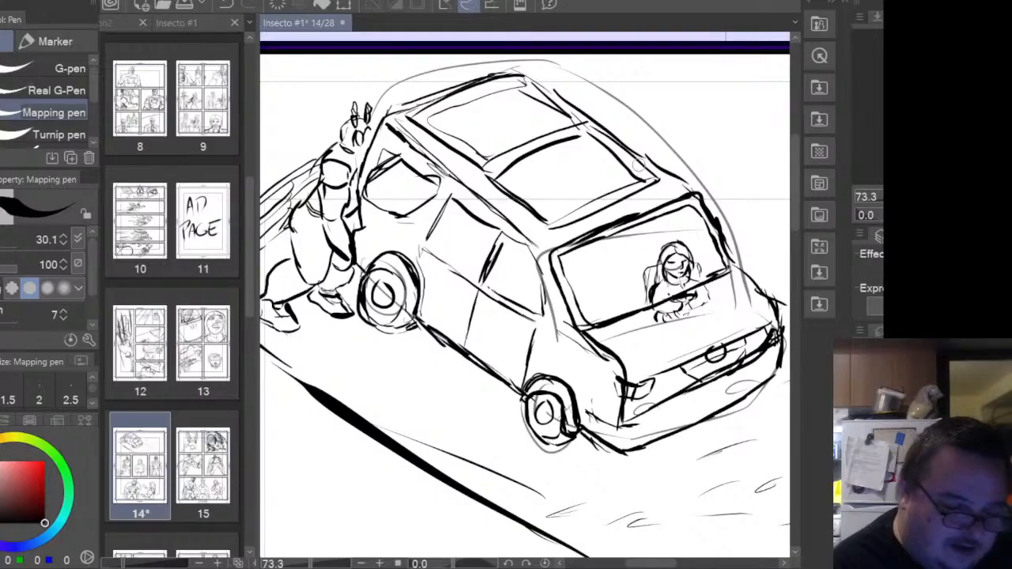
- Move the driver drawing slightly upward on its layer so it sits higher within the windshield
left_click(925, 443)
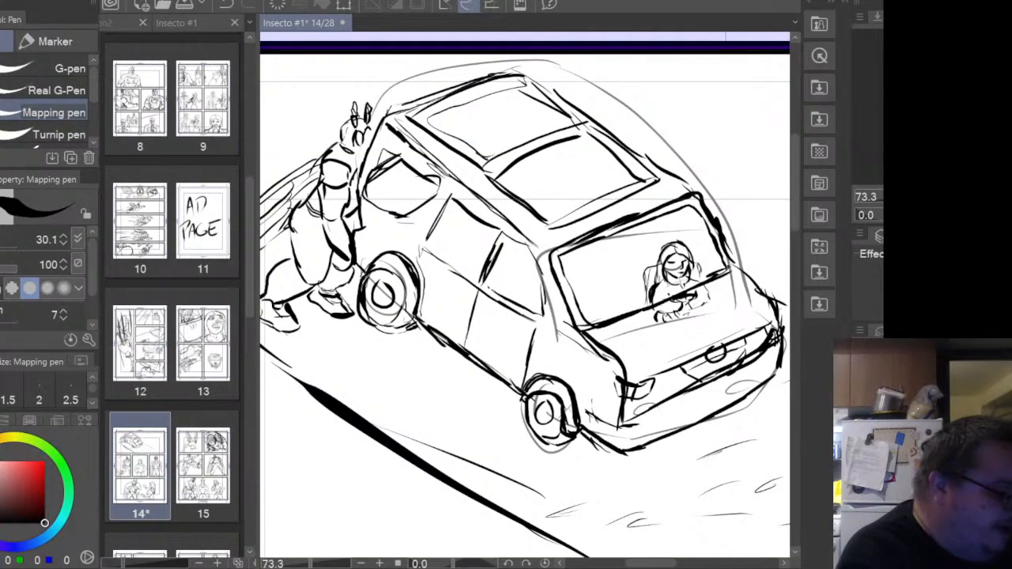
key("k")
left_click_drag(686, 285, 683, 268)
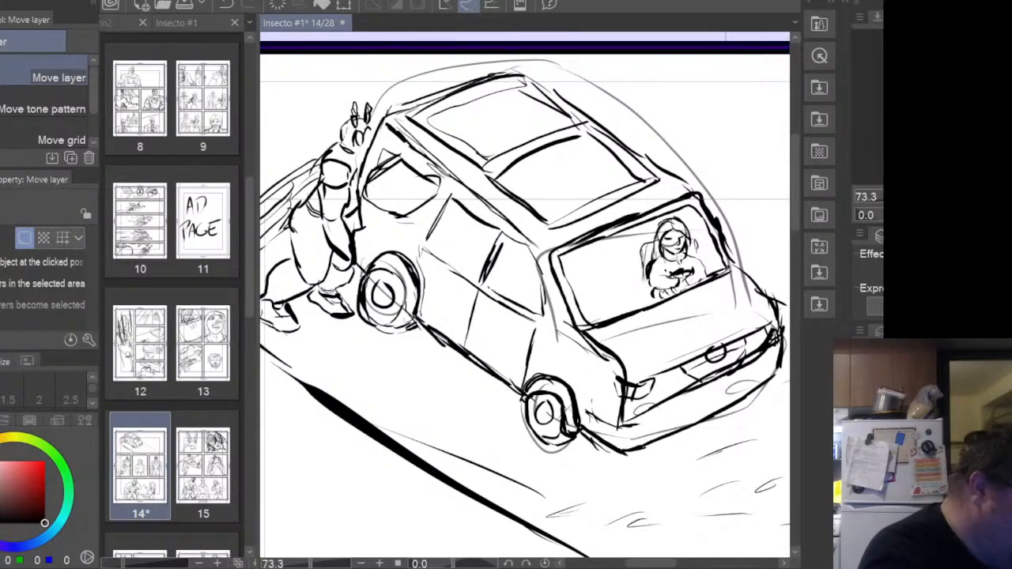
- Ink the empty passenger seat behind the windshield with the Mapping pen and add dark shading beside both front seats
key("p")
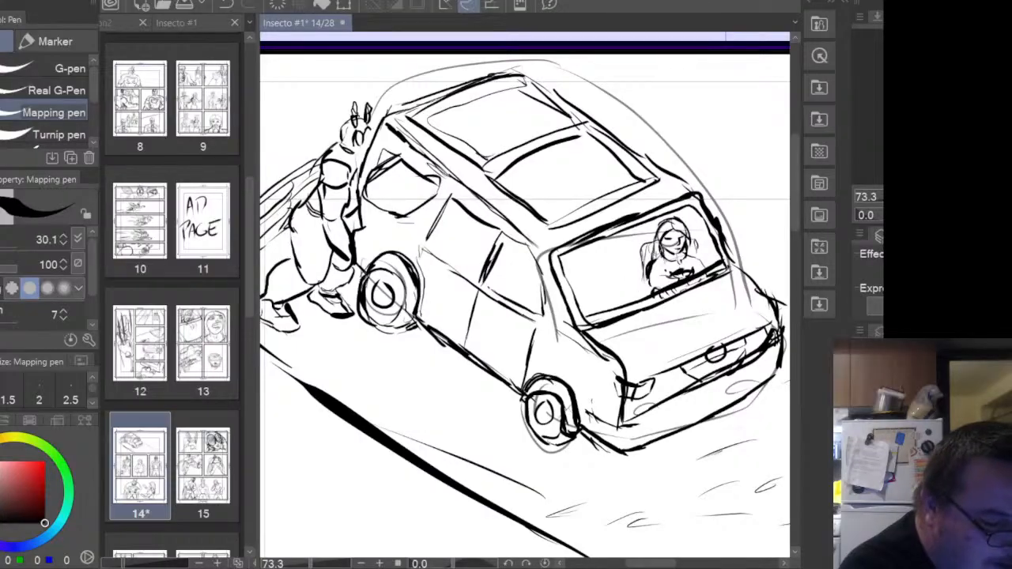
mouse_move(581, 277)
left_mouse_down()
mouse_move(592, 259)
mouse_move(616, 275)
left_mouse_up()
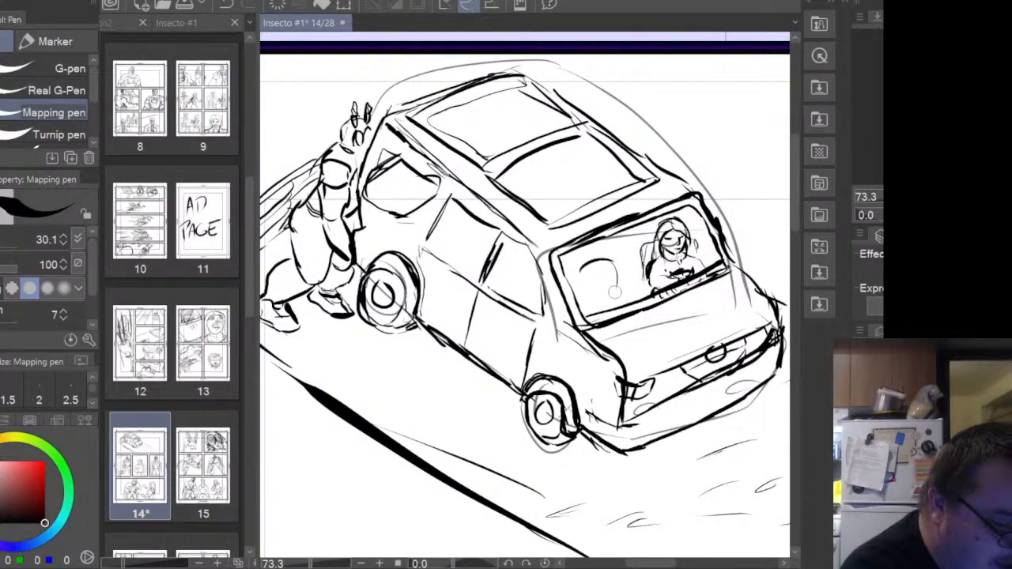
left_click_drag(614, 291, 601, 306)
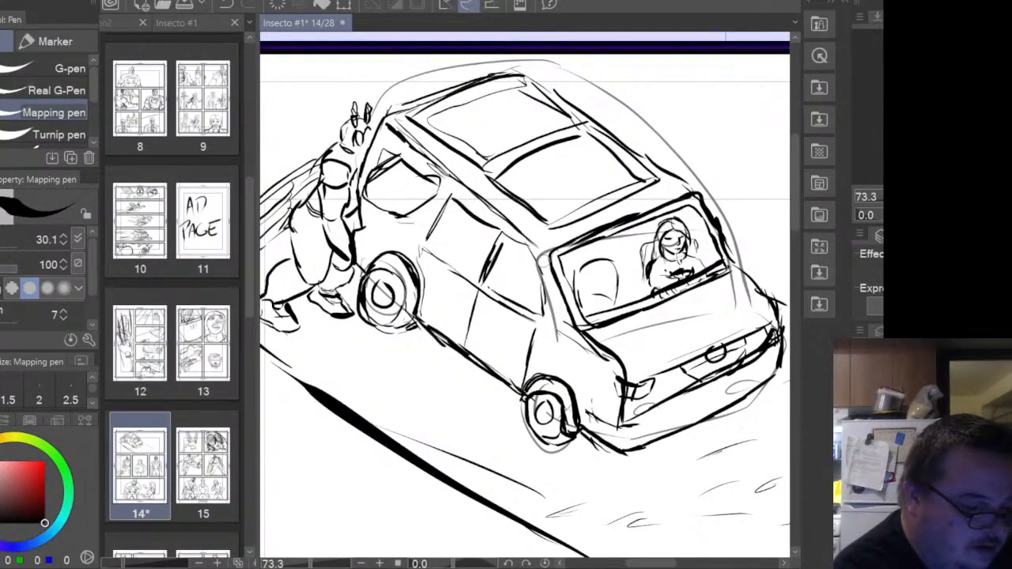
mouse_move(525, 272)
left_mouse_down()
mouse_move(526, 295)
mouse_move(552, 251)
mouse_move(589, 276)
left_mouse_up()
left_click_drag(588, 276, 583, 298)
mouse_move(531, 275)
left_mouse_down()
mouse_move(543, 310)
mouse_move(617, 313)
left_mouse_up()
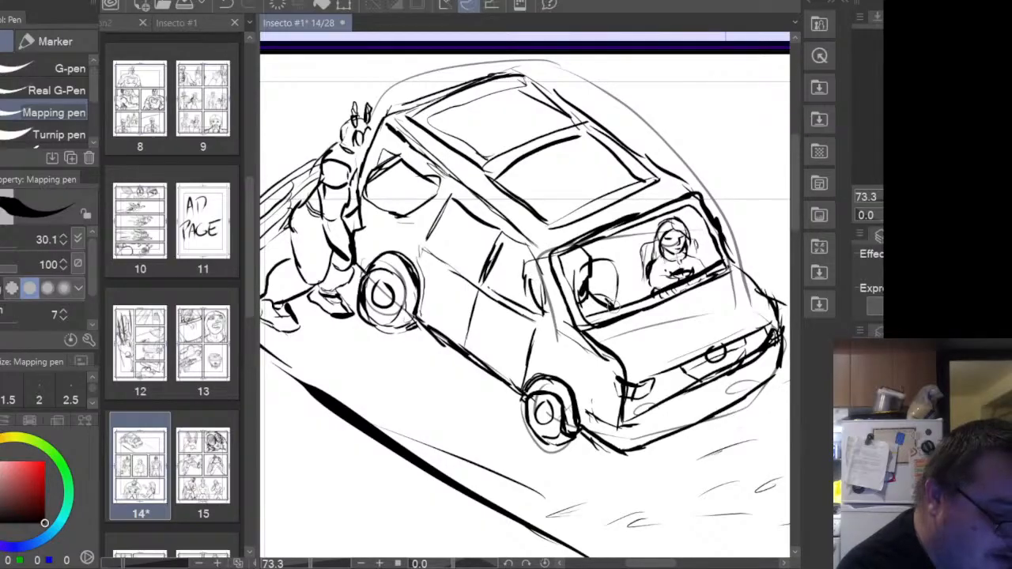
left_click_drag(631, 233, 638, 296)
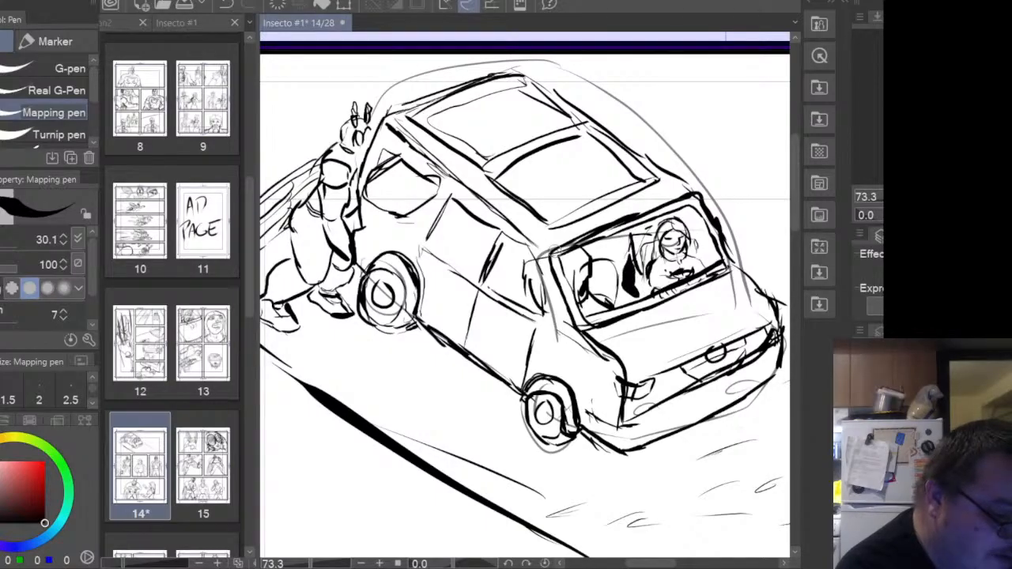
- Ink the seats and interior details visible through the front, rear and quarter side windows of the vehicle
left_click_drag(471, 221, 499, 280)
left_click_drag(505, 289, 520, 281)
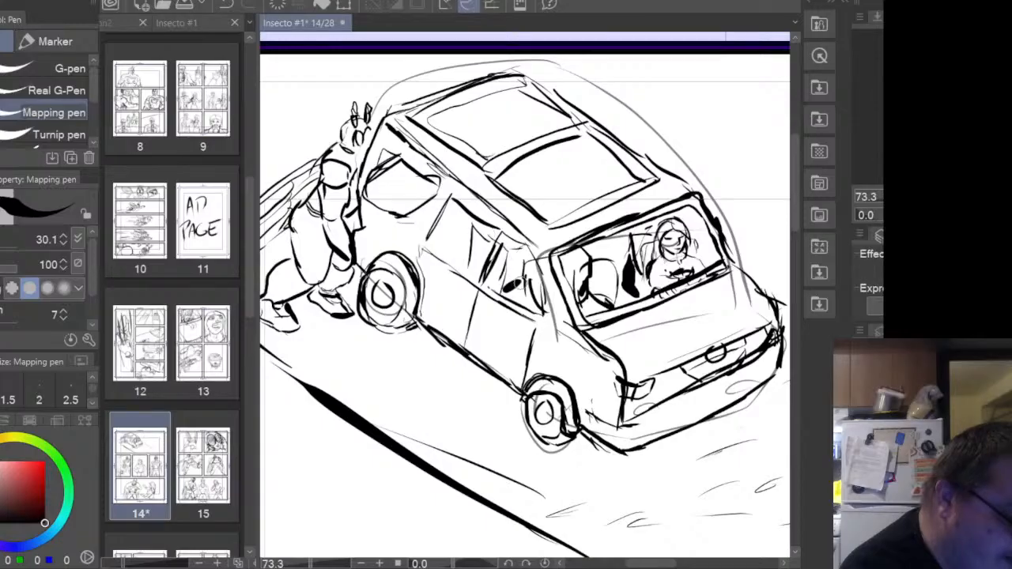
mouse_move(440, 203)
left_mouse_down()
mouse_move(467, 221)
mouse_move(452, 261)
left_mouse_up()
mouse_move(468, 215)
left_mouse_down()
mouse_move(457, 267)
mouse_move(462, 241)
mouse_move(458, 258)
left_mouse_up()
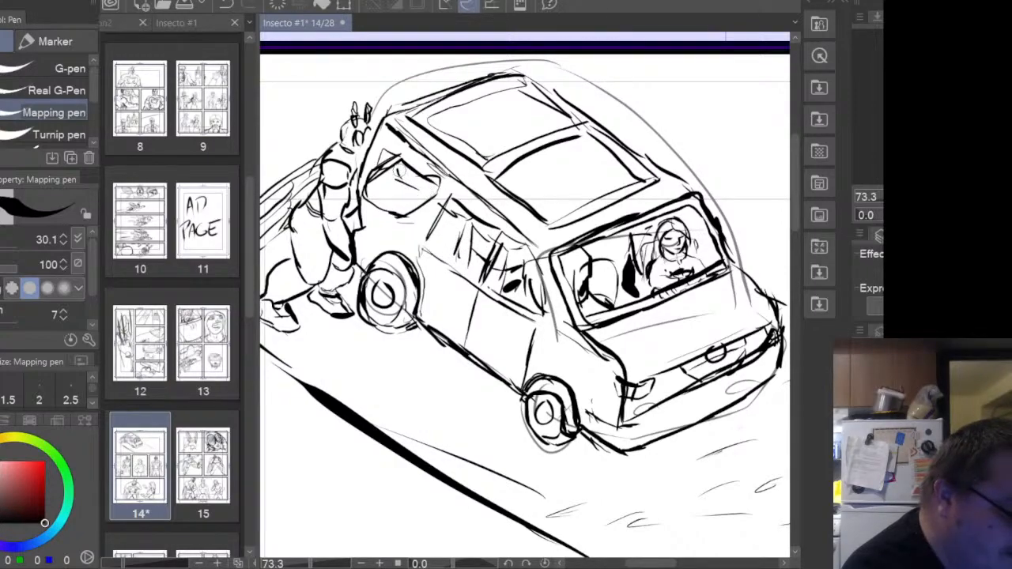
left_click_drag(399, 168, 417, 207)
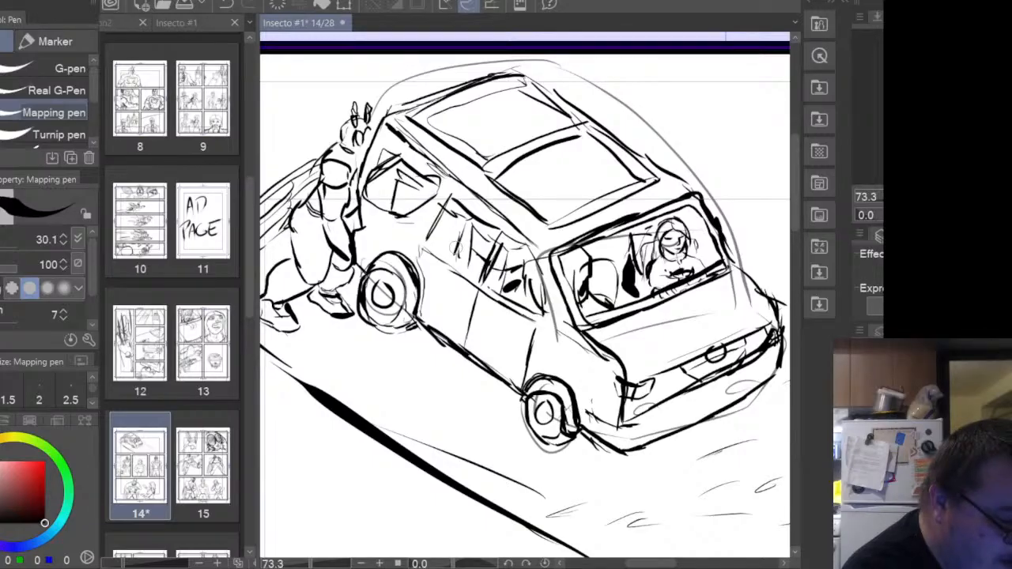
mouse_move(370, 175)
left_mouse_down()
mouse_move(378, 212)
mouse_move(399, 194)
mouse_move(382, 188)
left_mouse_up()
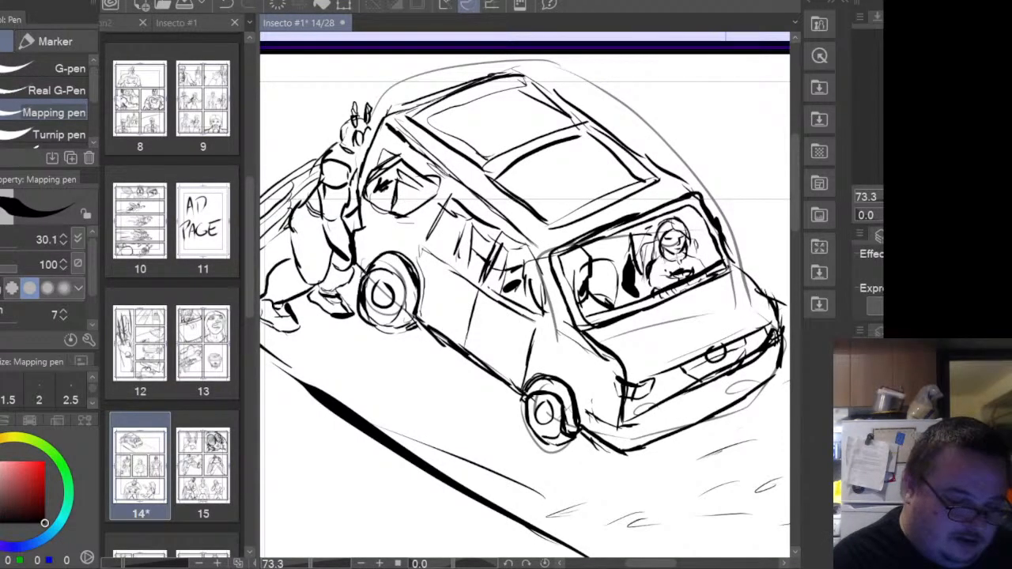
- Delete the rough vehicle sketch beneath the inked lines in the first panel
key("Delete")
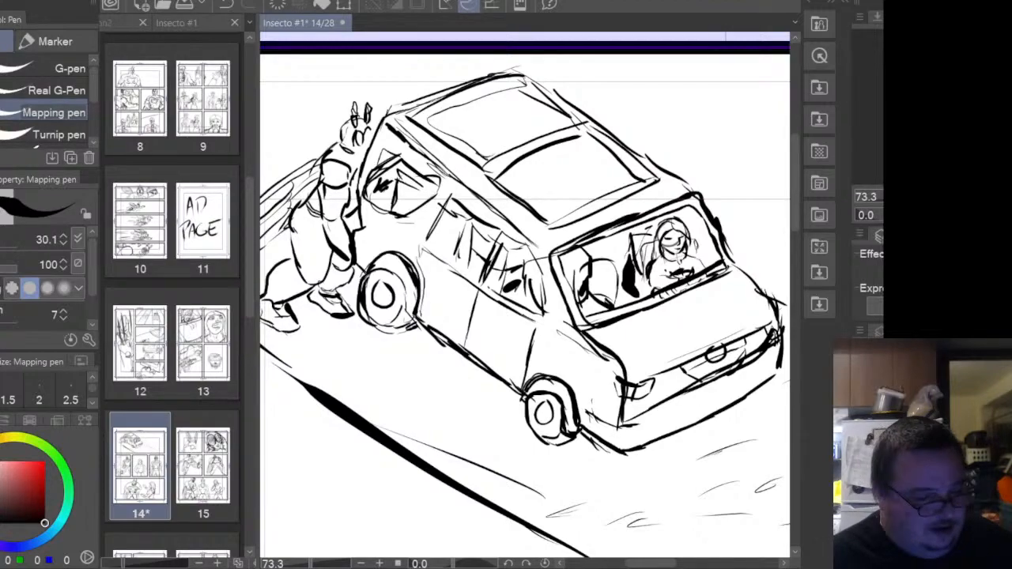
- Examine the inked first panel as a whole and compare it with the panels below on page 14
key("ctrl+minus")
key("ctrl+minus")
key("ctrl+minus")
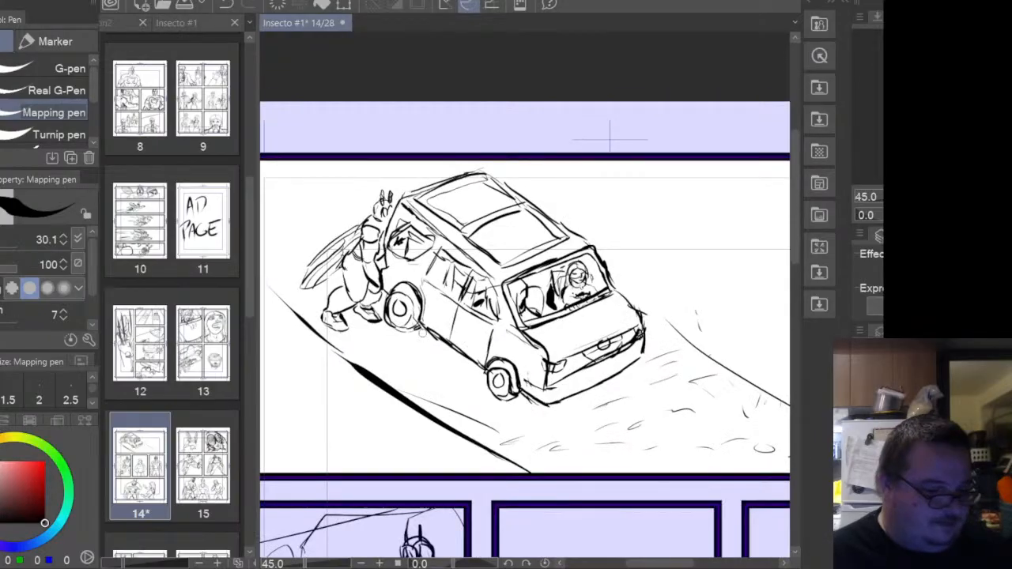
key("ctrl+minus")
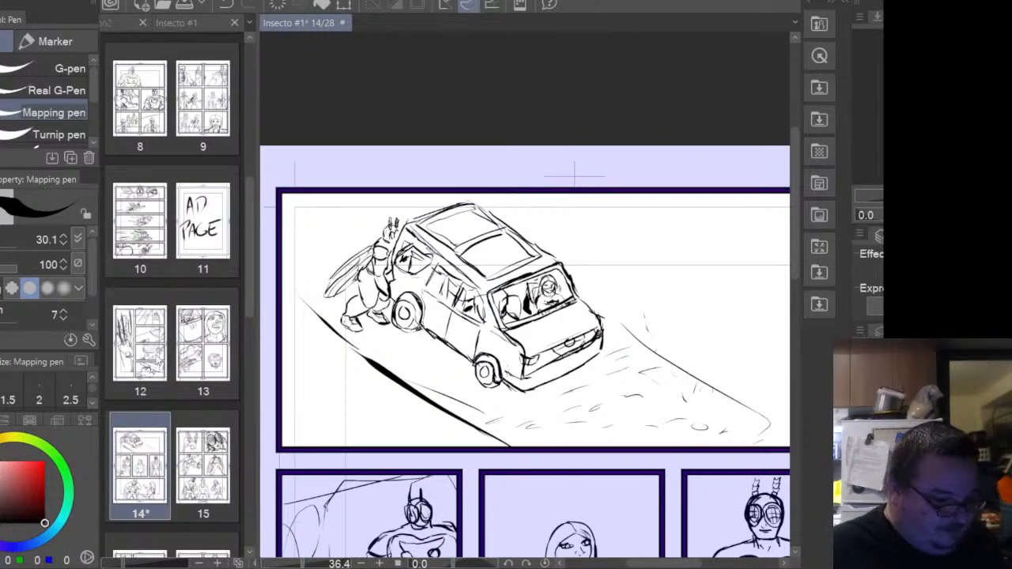
key("ctrl+minus")
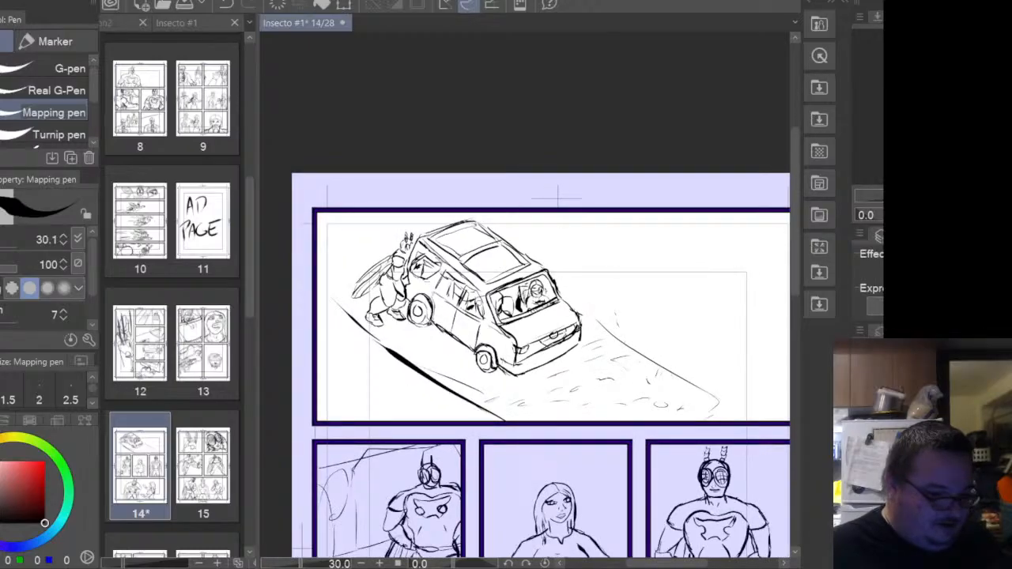
key("ctrl+plus")
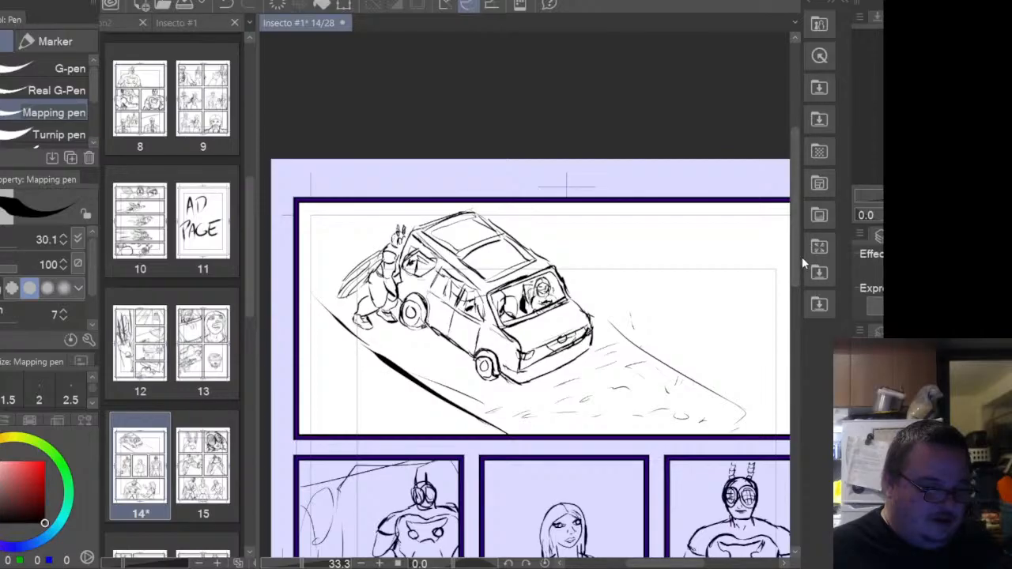
scroll(796, 278, "down", 2)
scroll(797, 279, "down", 5)
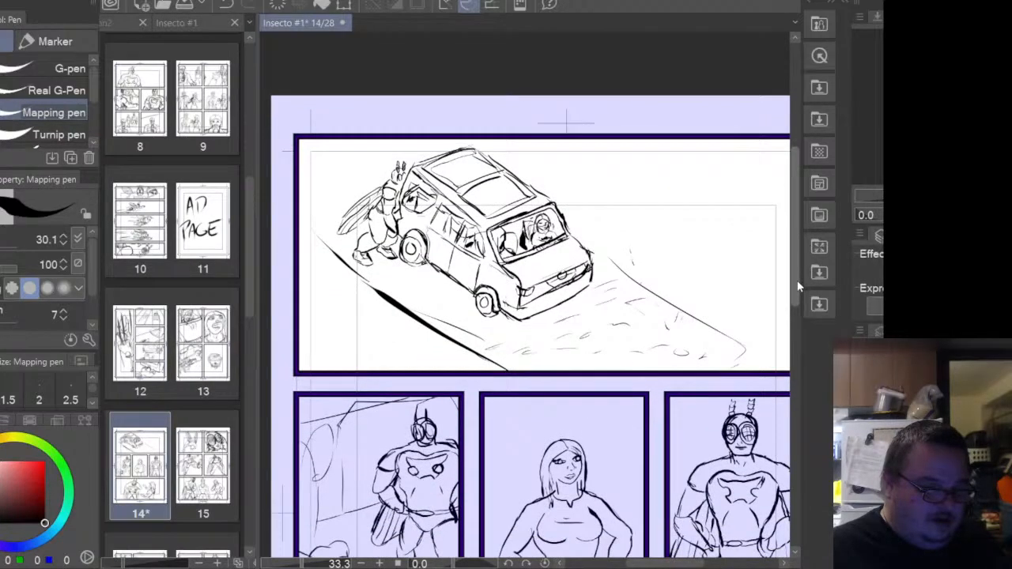
scroll(809, 308, "down", 1)
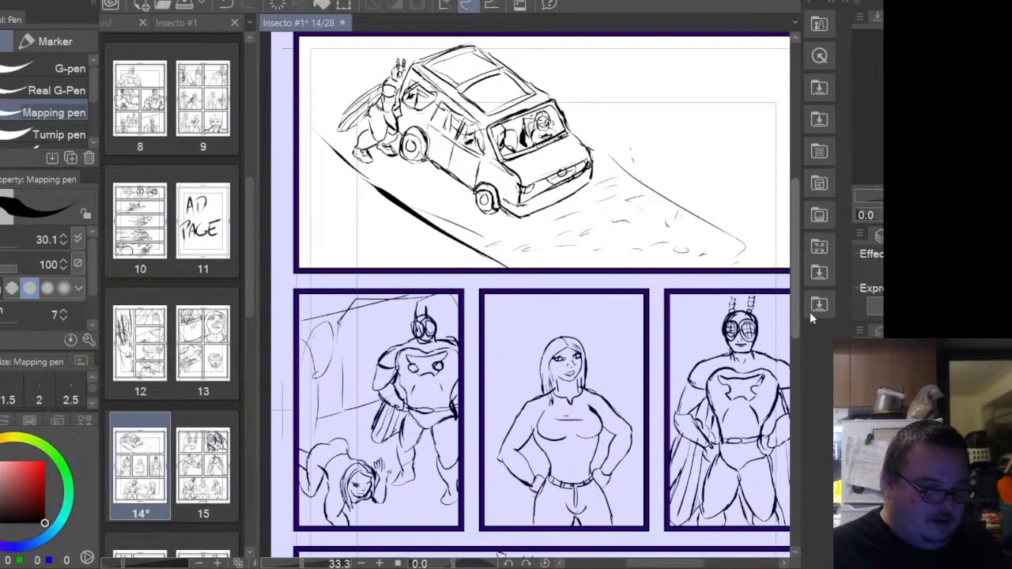
scroll(809, 311, "up", 4)
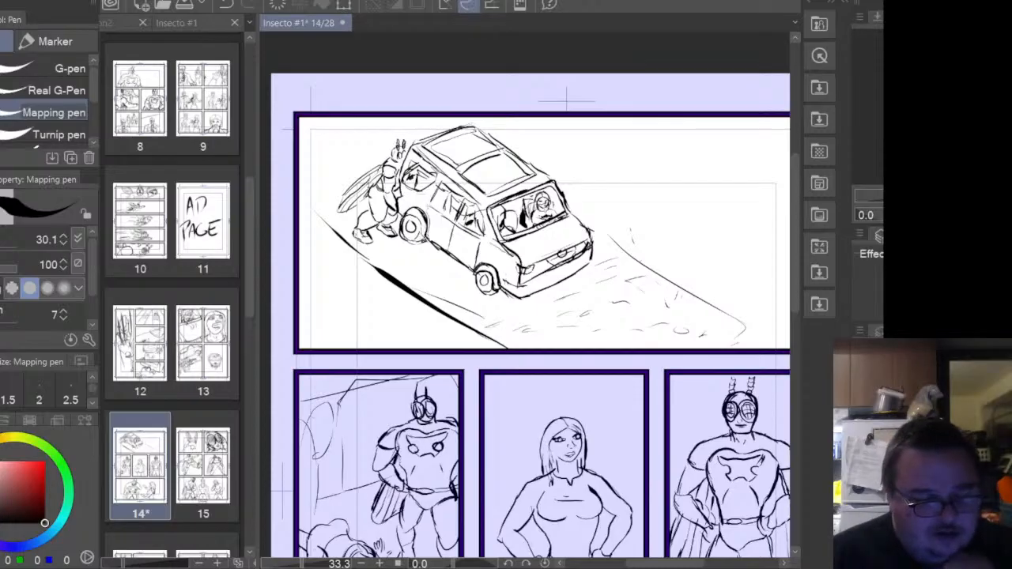
- Activate the first panel of the middle row and ink the main outer edges of the background vehicle over the sketch
left_click(932, 427)
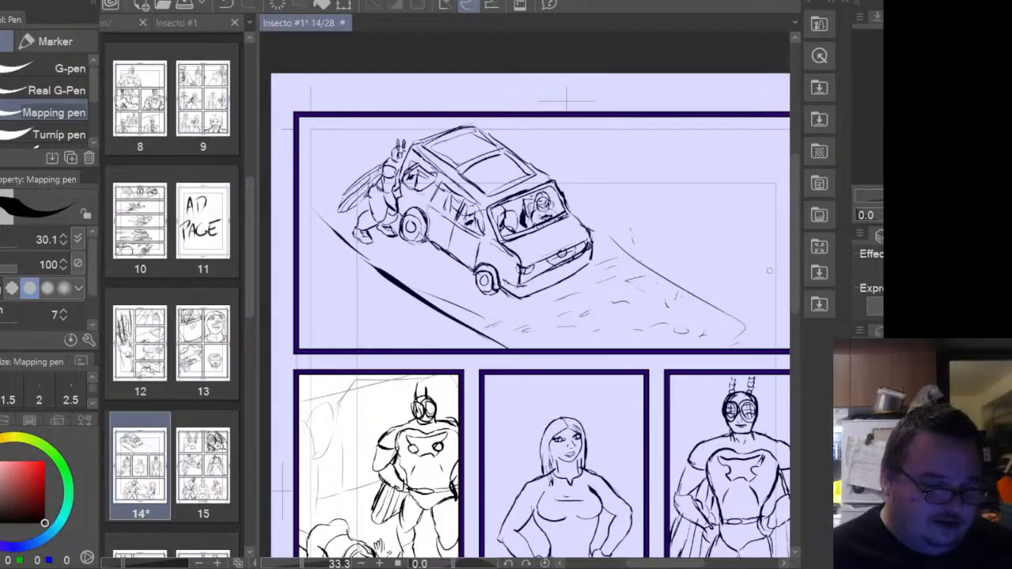
scroll(797, 278, "down", 2)
scroll(797, 278, "down", 2)
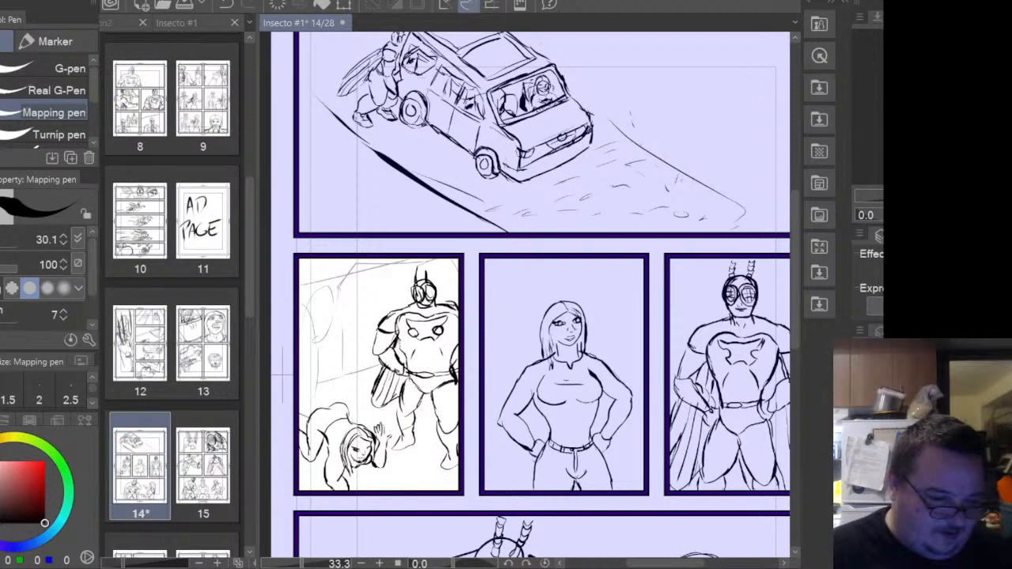
scroll(328, 274, "up", 3)
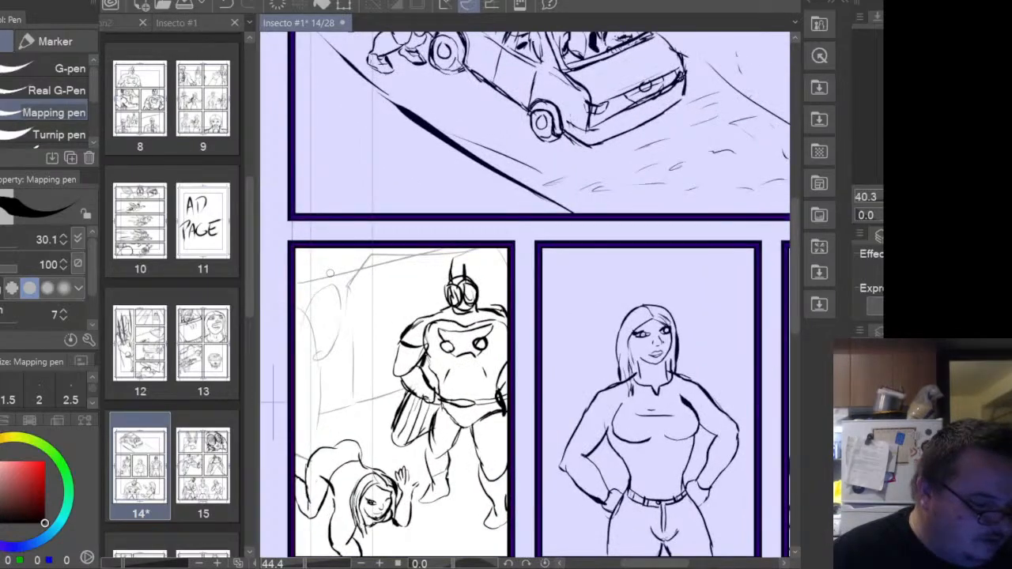
scroll(330, 274, "up", 1)
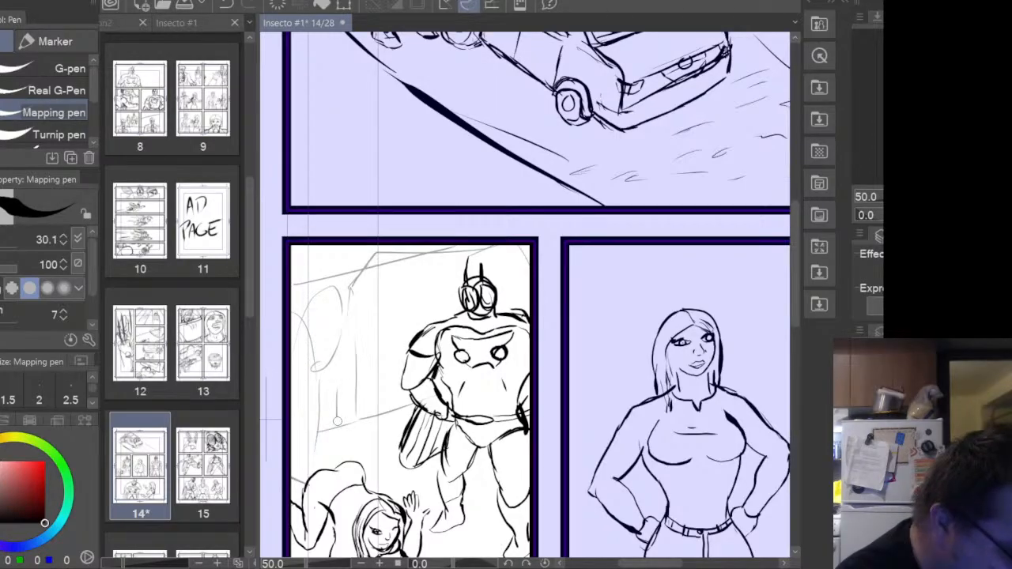
mouse_move(336, 444)
left_mouse_down()
mouse_move(324, 328)
mouse_move(341, 337)
mouse_move(342, 368)
mouse_move(365, 262)
left_mouse_up()
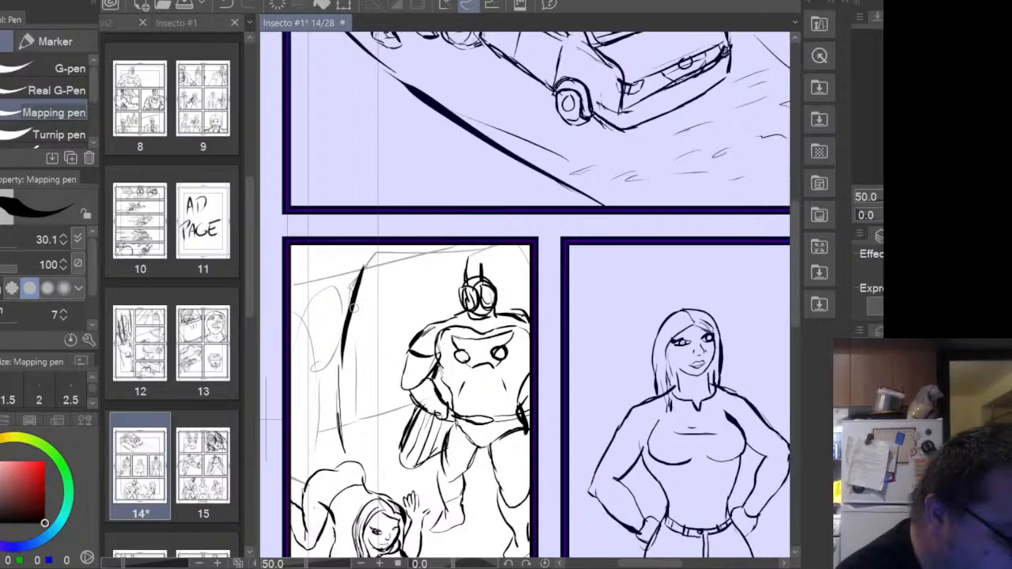
left_click_drag(343, 450, 305, 409)
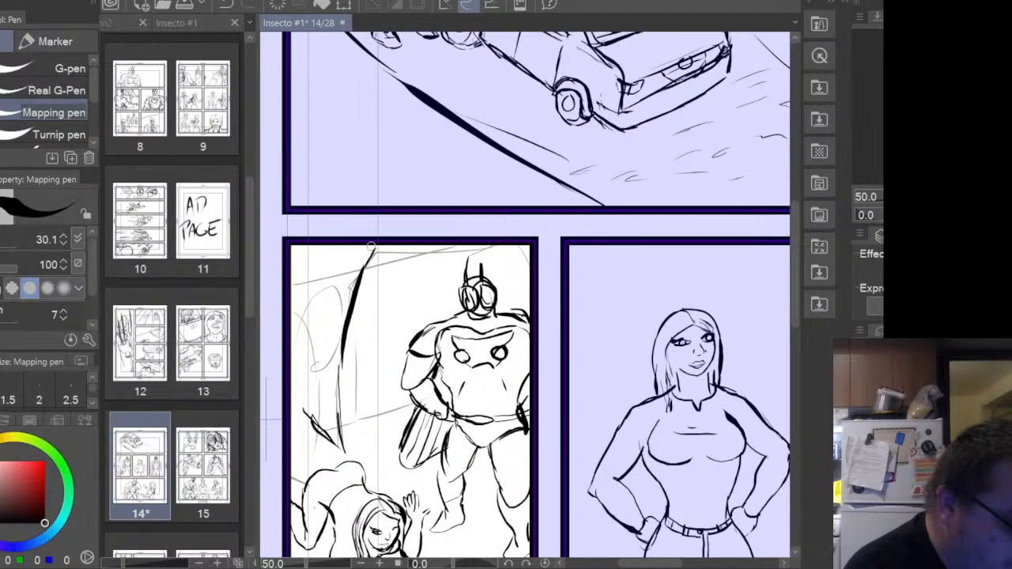
mouse_move(371, 248)
left_mouse_down()
mouse_move(317, 250)
mouse_move(293, 284)
mouse_move(288, 303)
mouse_move(340, 343)
mouse_move(324, 338)
left_mouse_up()
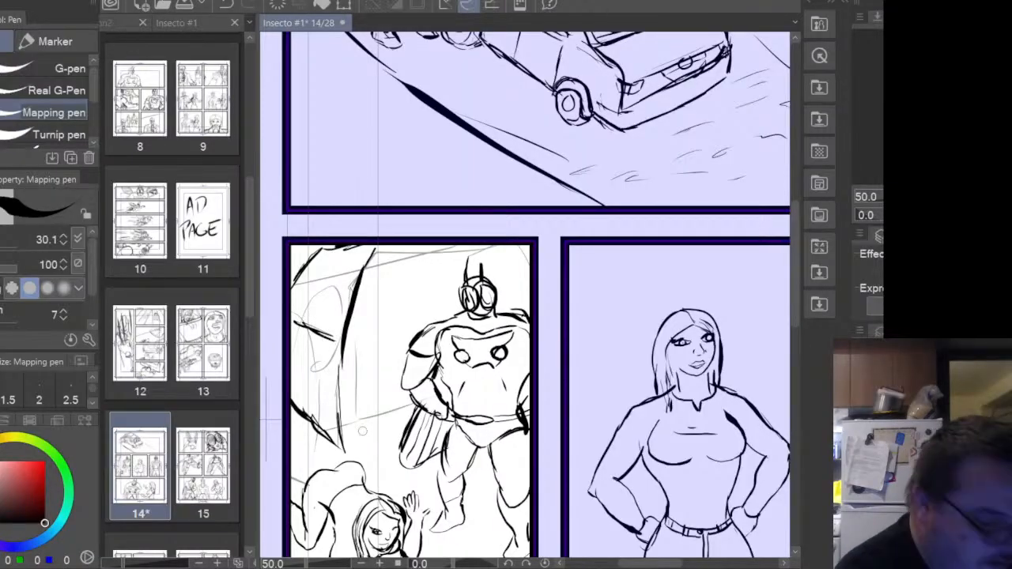
- Ink the background vehicle's narrow side contour, add a solid black dot on its edge, and double its window lines
left_click_drag(356, 432, 359, 351)
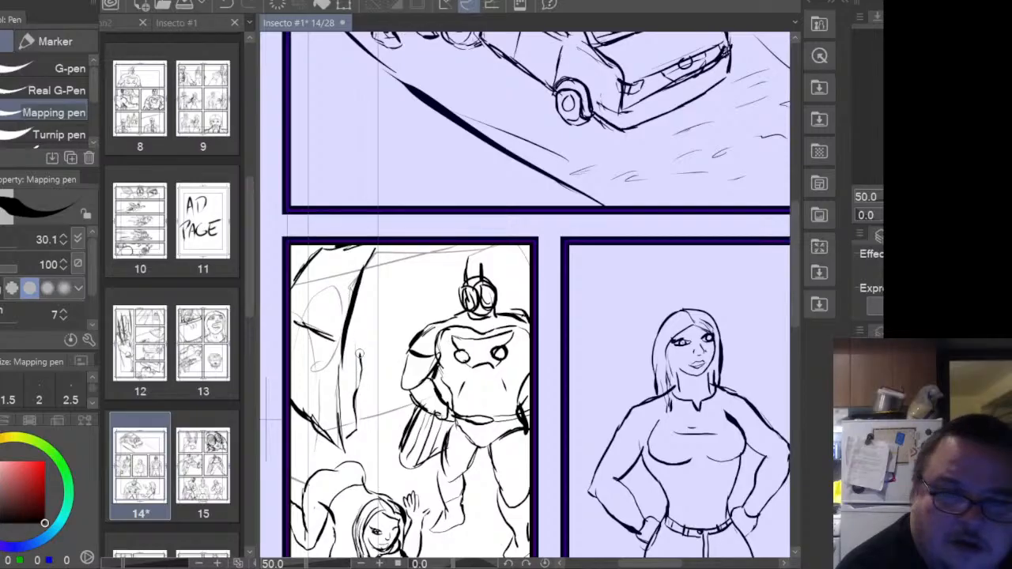
mouse_move(357, 352)
left_mouse_down()
mouse_move(354, 310)
mouse_move(373, 257)
left_mouse_up()
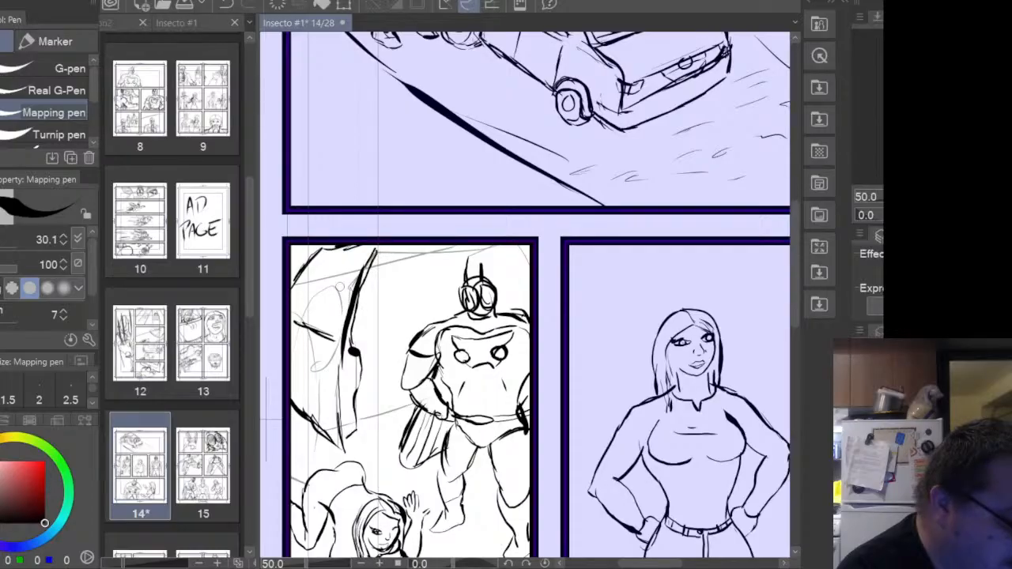
mouse_move(305, 294)
left_mouse_down()
mouse_move(330, 250)
mouse_move(368, 250)
left_mouse_up()
mouse_move(305, 280)
left_mouse_down()
mouse_move(290, 307)
mouse_move(337, 331)
left_mouse_up()
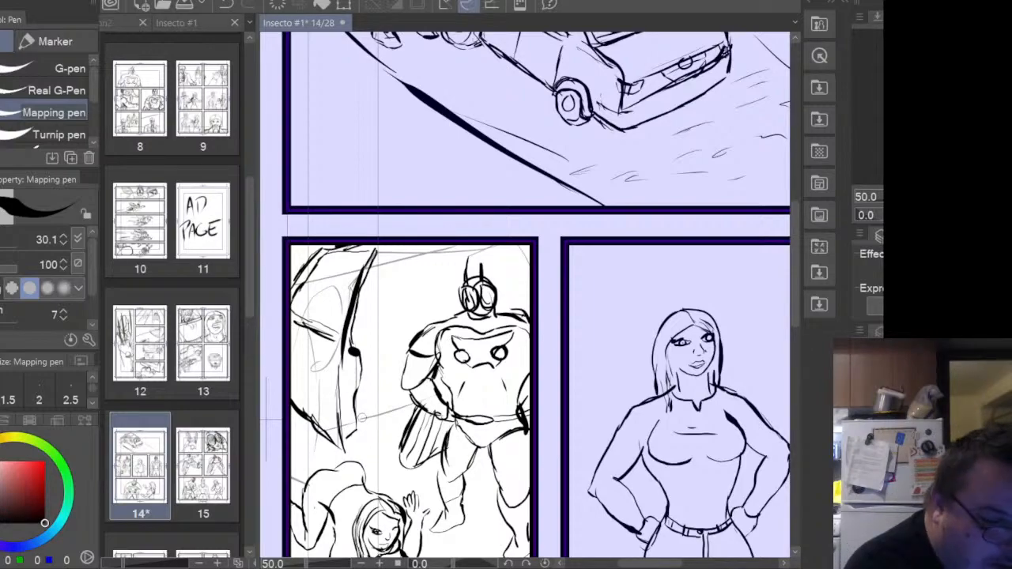
- Draw the background ground lines from the vehicle to the hero's cape and across the vehicle's lower corner
left_click_drag(361, 418, 415, 406)
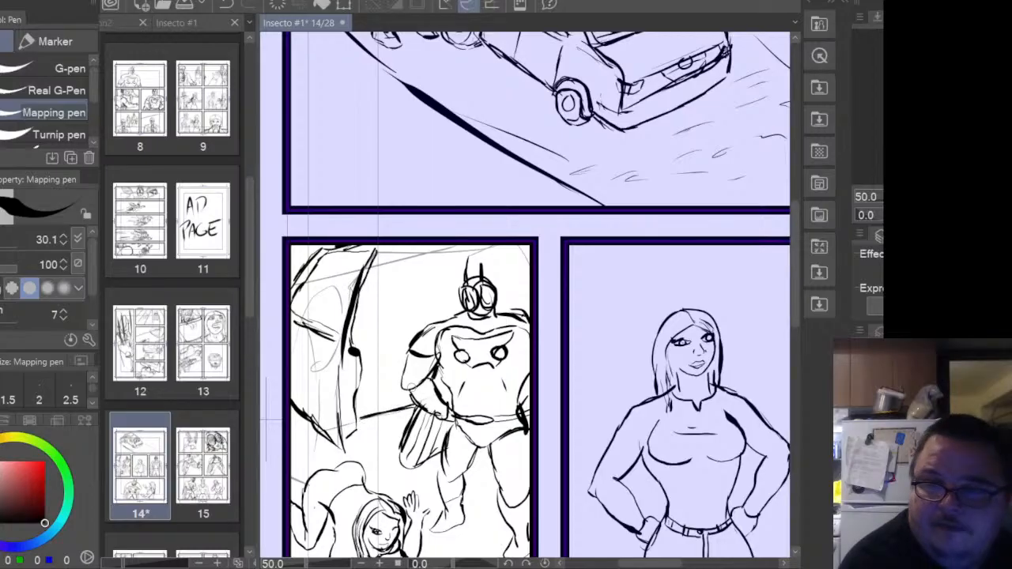
left_click_drag(360, 431, 409, 418)
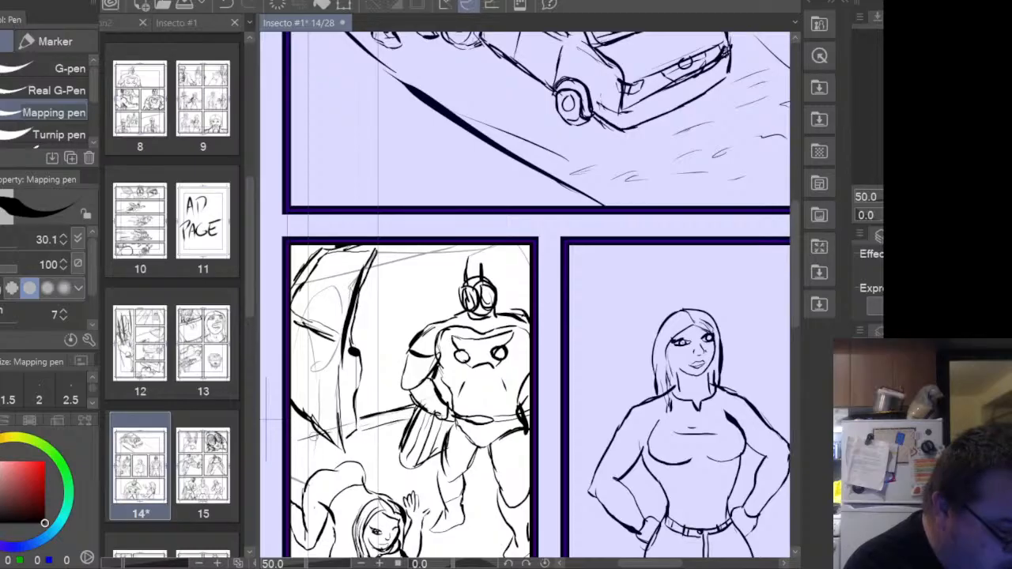
mouse_move(334, 432)
left_mouse_down()
mouse_move(294, 442)
mouse_move(288, 431)
left_mouse_up()
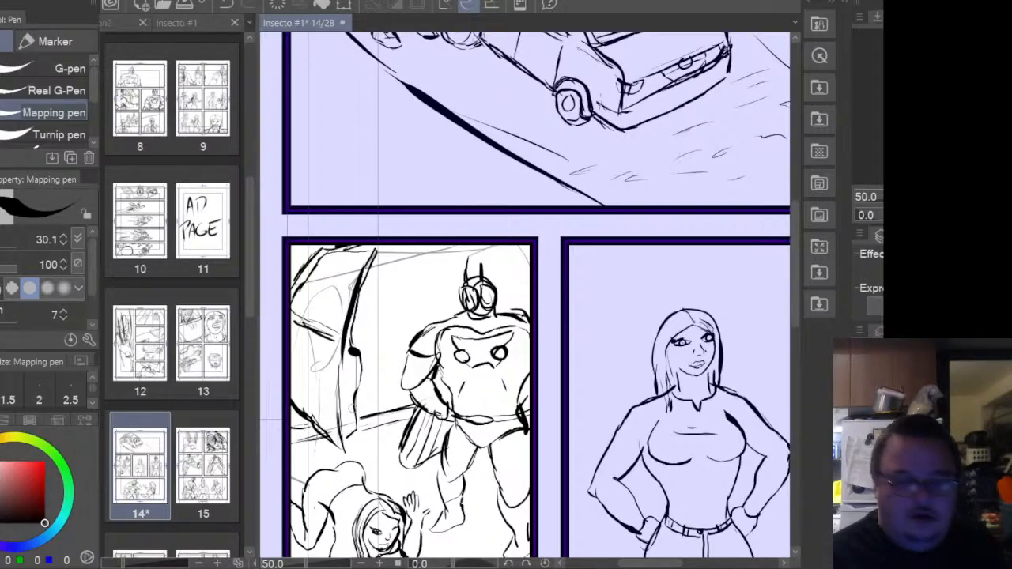
- Add ground strokes beside the hero and ink the background vehicle's vertical and upper edges in the middle row's first panel
mouse_move(392, 389)
left_mouse_down()
mouse_move(356, 409)
mouse_move(390, 399)
left_mouse_up()
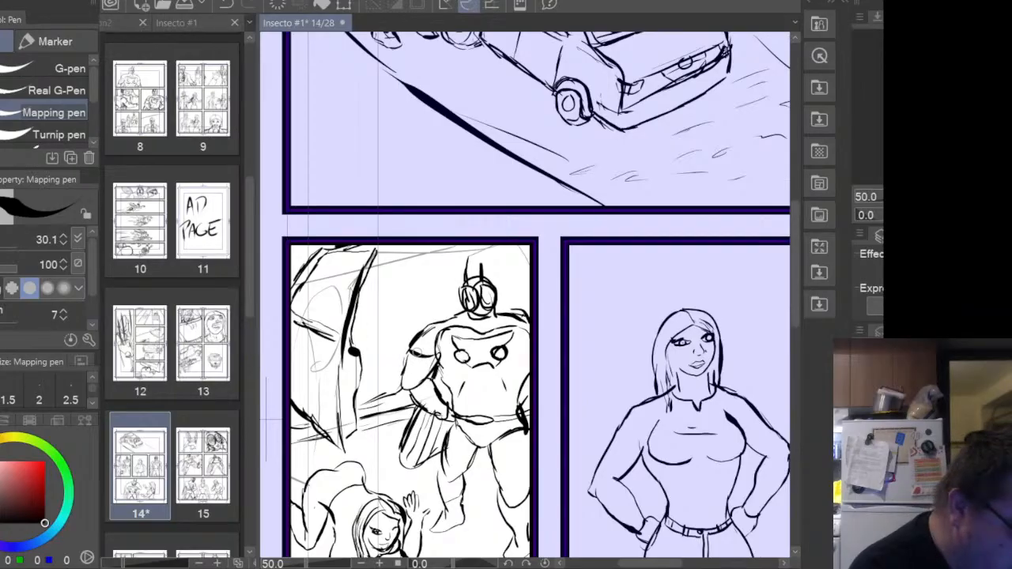
left_click_drag(412, 300, 414, 260)
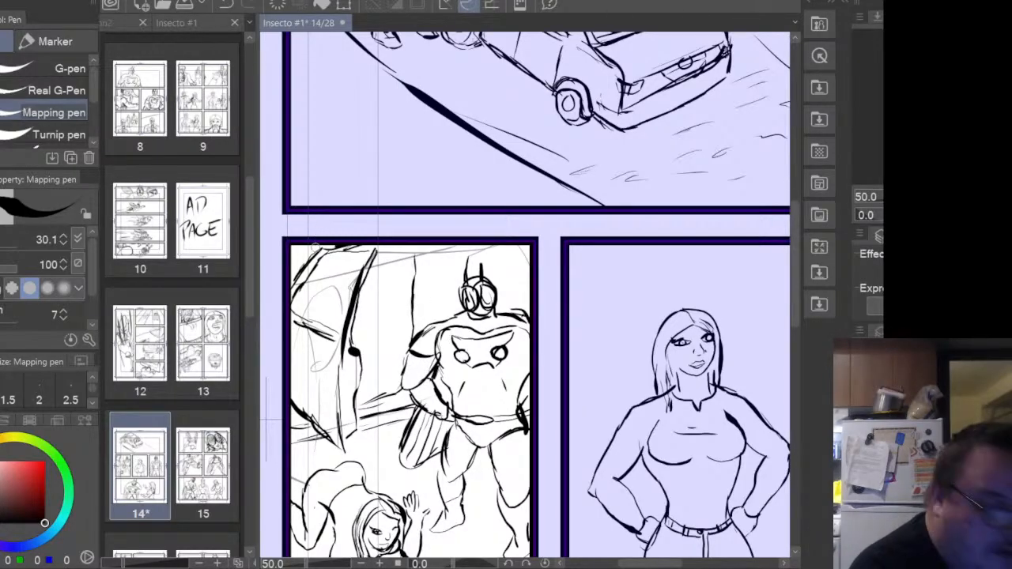
left_click_drag(308, 287, 342, 247)
left_click_drag(309, 284, 294, 300)
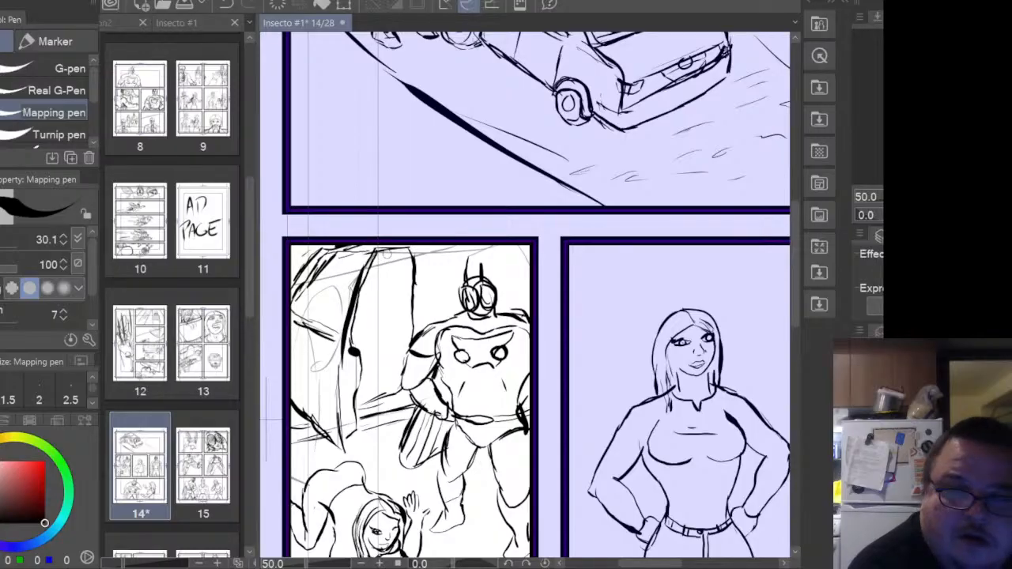
- Ink the rounded side mirror at the black dot on the vehicle's edge and add curved details inside its windows
mouse_move(353, 345)
left_mouse_down()
mouse_move(390, 347)
mouse_move(375, 361)
mouse_move(370, 352)
mouse_move(385, 356)
mouse_move(380, 373)
mouse_move(390, 369)
mouse_move(364, 386)
mouse_move(391, 371)
left_mouse_up()
left_click_drag(359, 341, 386, 346)
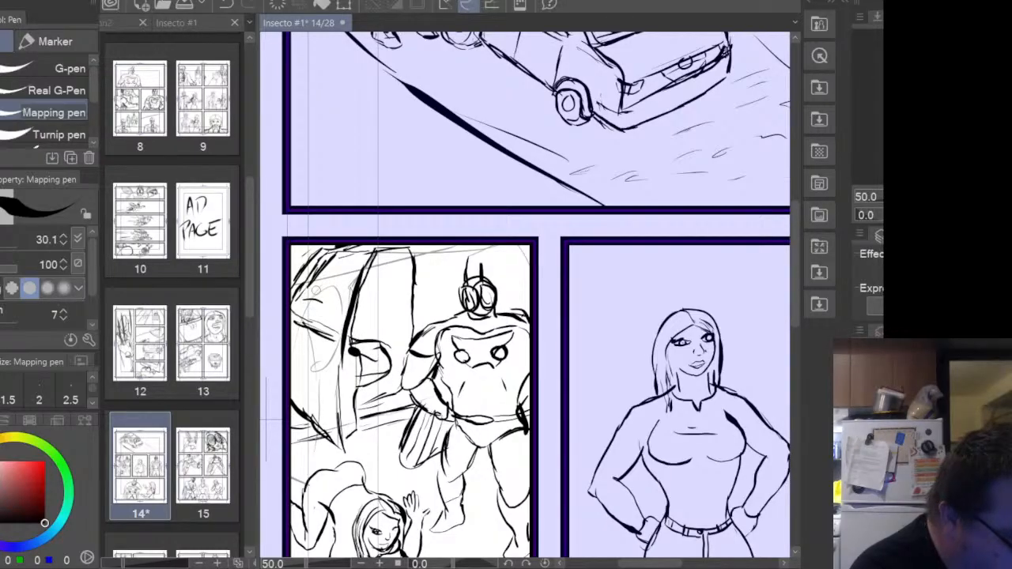
mouse_move(325, 272)
left_mouse_down()
mouse_move(341, 289)
mouse_move(335, 325)
mouse_move(326, 307)
left_mouse_up()
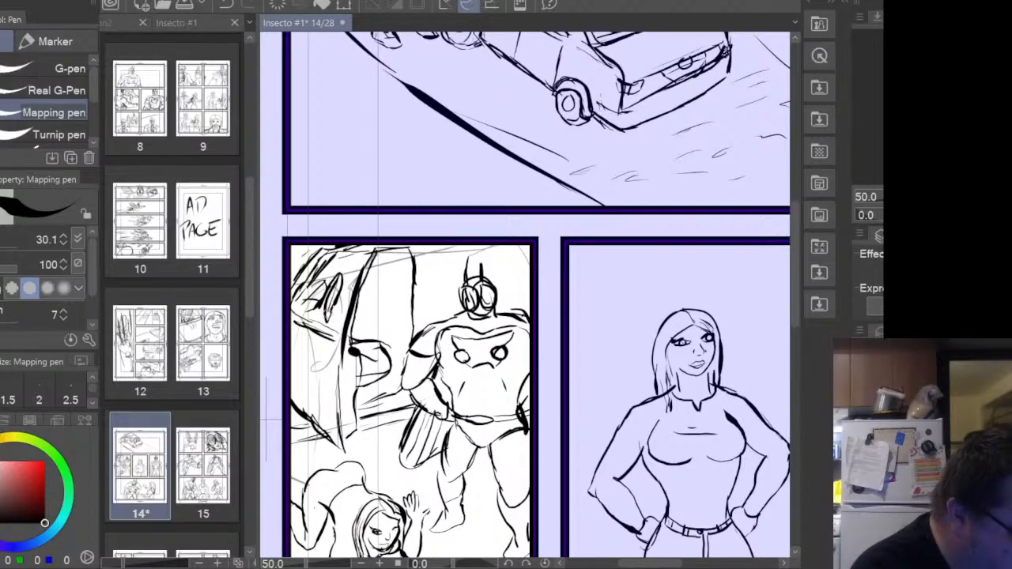
mouse_move(387, 280)
left_mouse_down()
mouse_move(401, 354)
mouse_move(383, 273)
mouse_move(382, 358)
mouse_move(369, 297)
mouse_move(380, 279)
mouse_move(368, 287)
mouse_move(399, 307)
mouse_move(396, 341)
mouse_move(386, 373)
left_mouse_up()
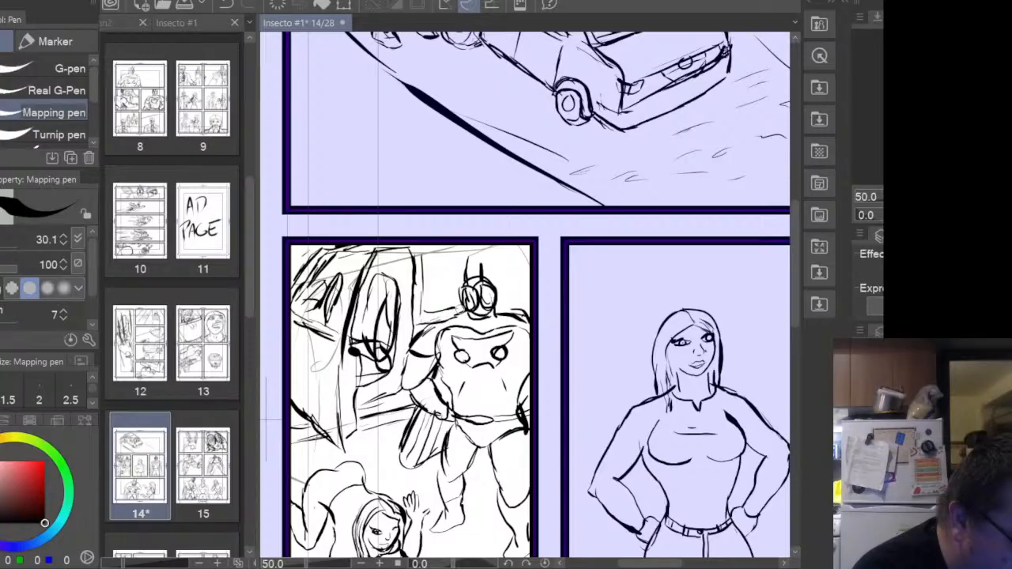
- Ink the background lines around the hero's head and shoulders, and save page 14
mouse_move(422, 256)
left_mouse_down()
mouse_move(465, 247)
mouse_move(478, 266)
left_mouse_up()
left_click_drag(447, 309, 460, 306)
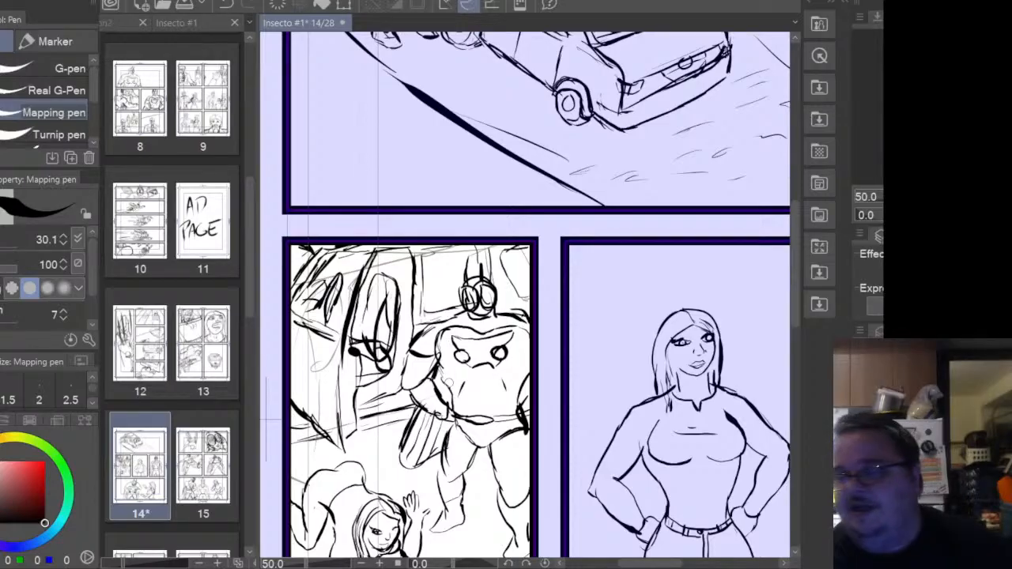
scroll(433, 438, "down", 4)
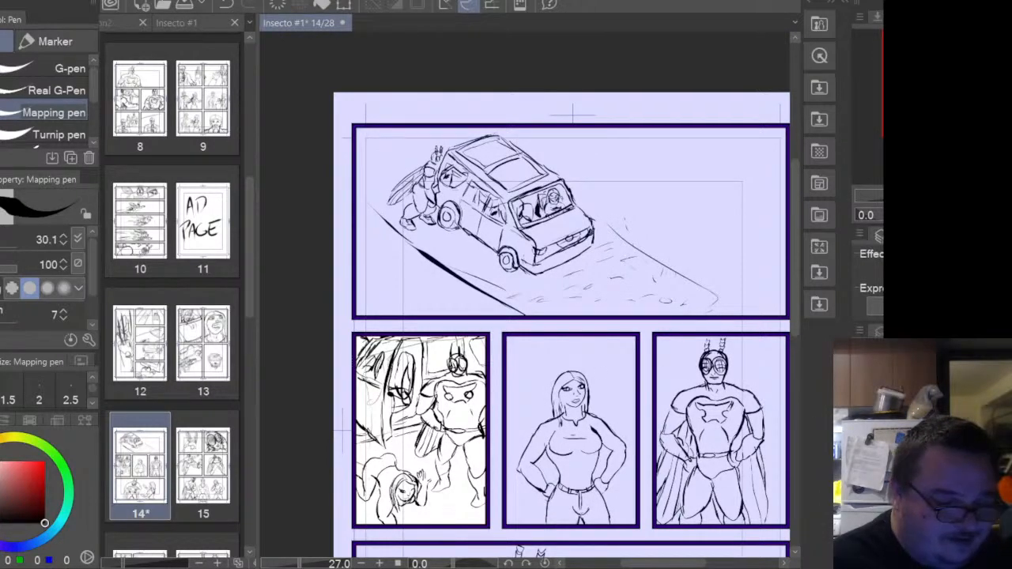
left_click_drag(791, 314, 801, 383)
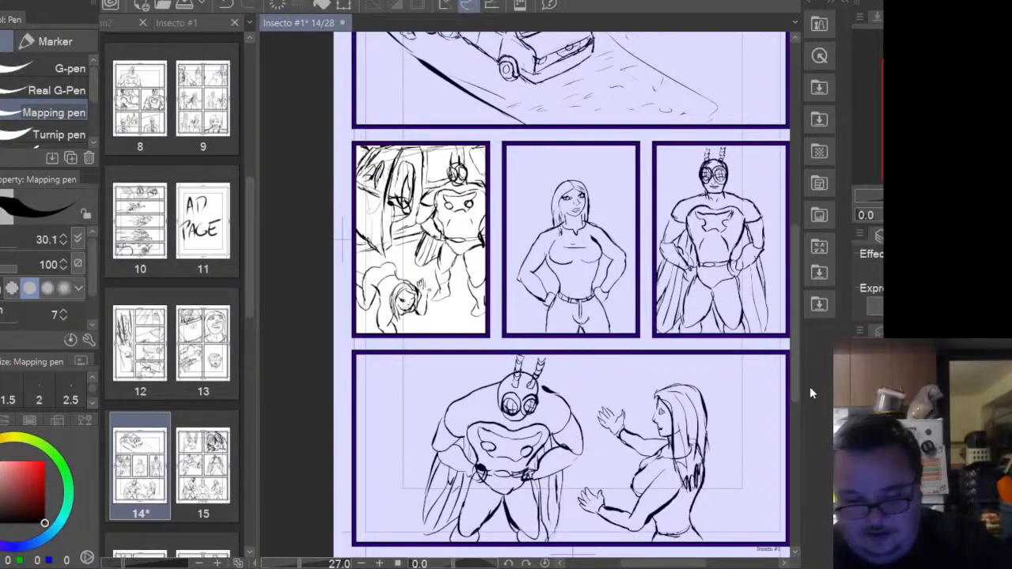
key("ctrl+s")
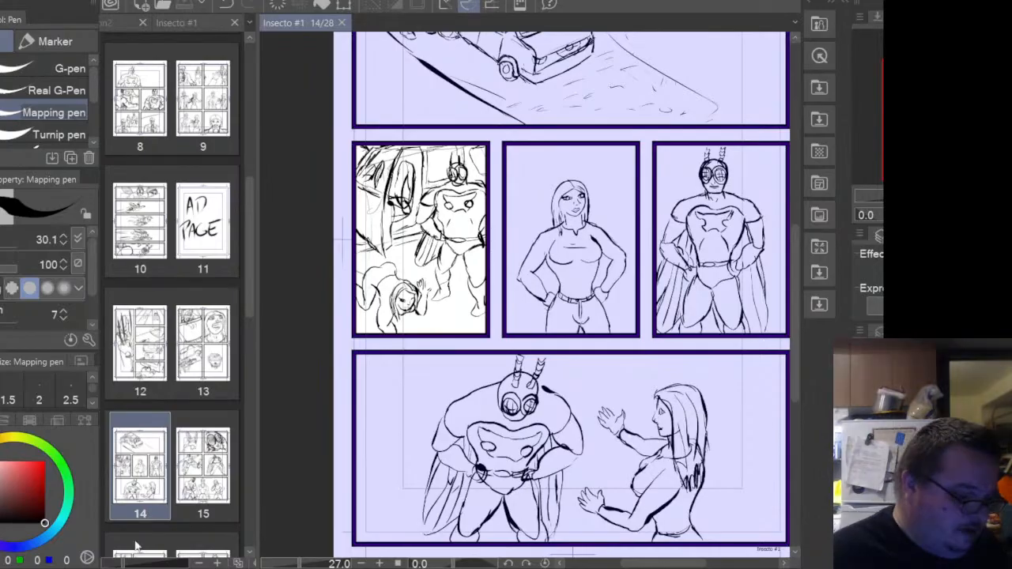
- Open pages 15 through 19 of Insecto #1 one after another to review their sketched panels
double_click(204, 466)
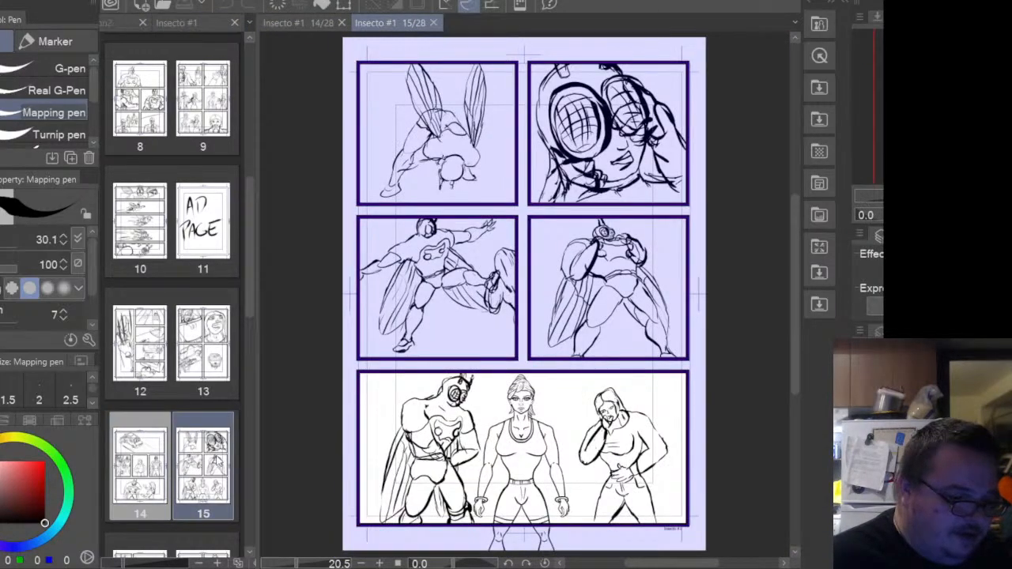
scroll(256, 319, "down", 3)
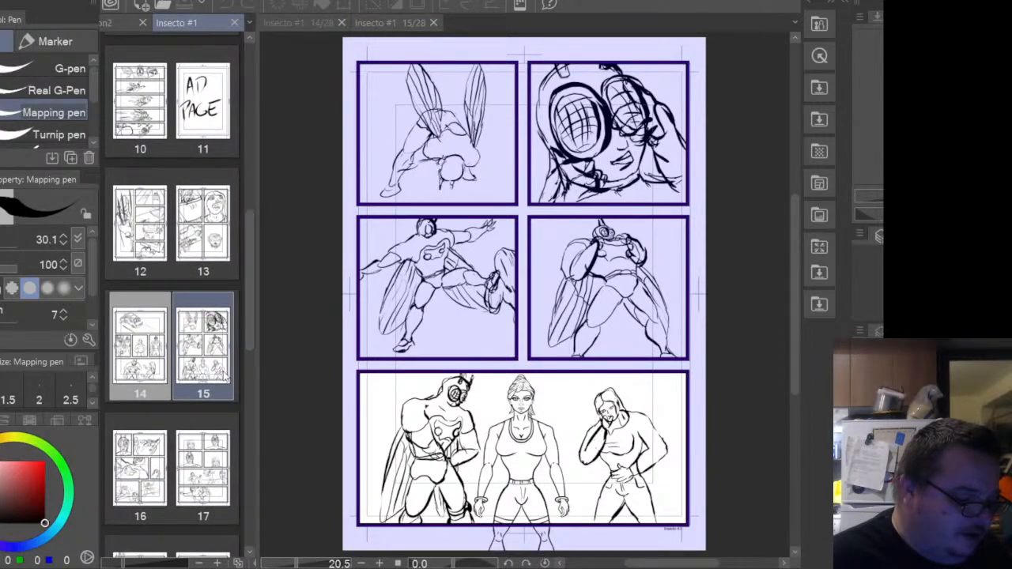
double_click(140, 468)
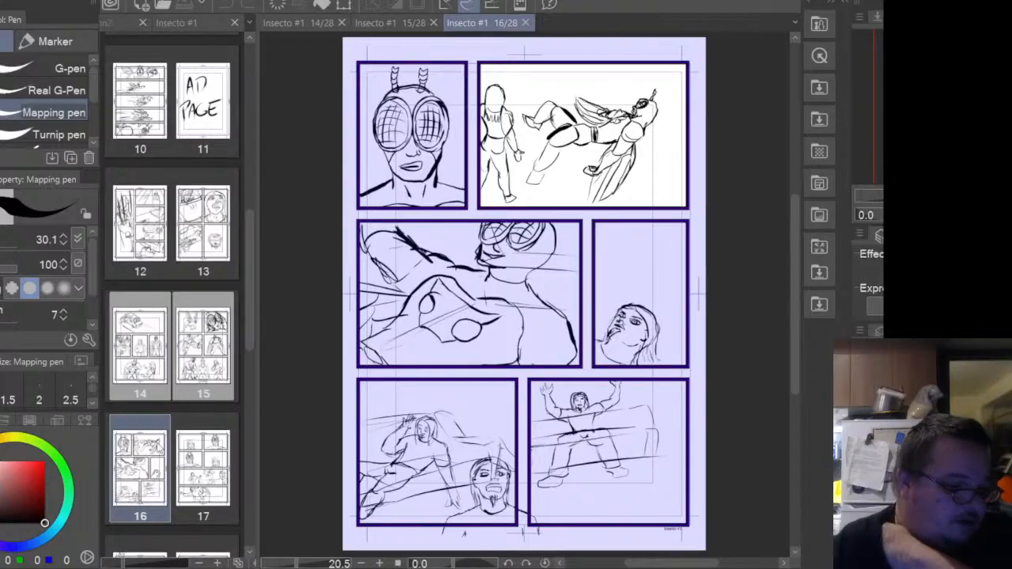
left_click(212, 461)
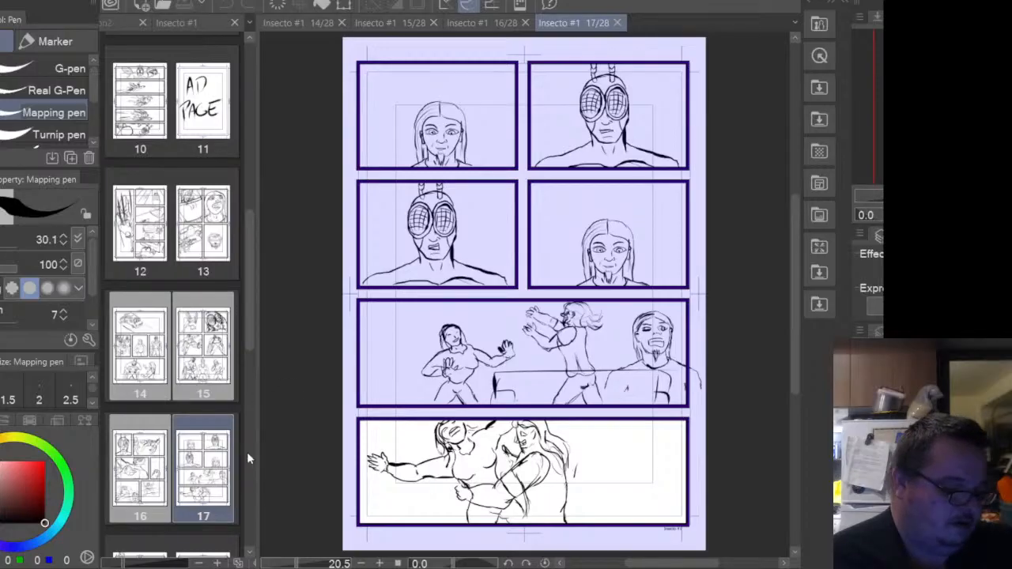
left_click_drag(249, 340, 253, 389)
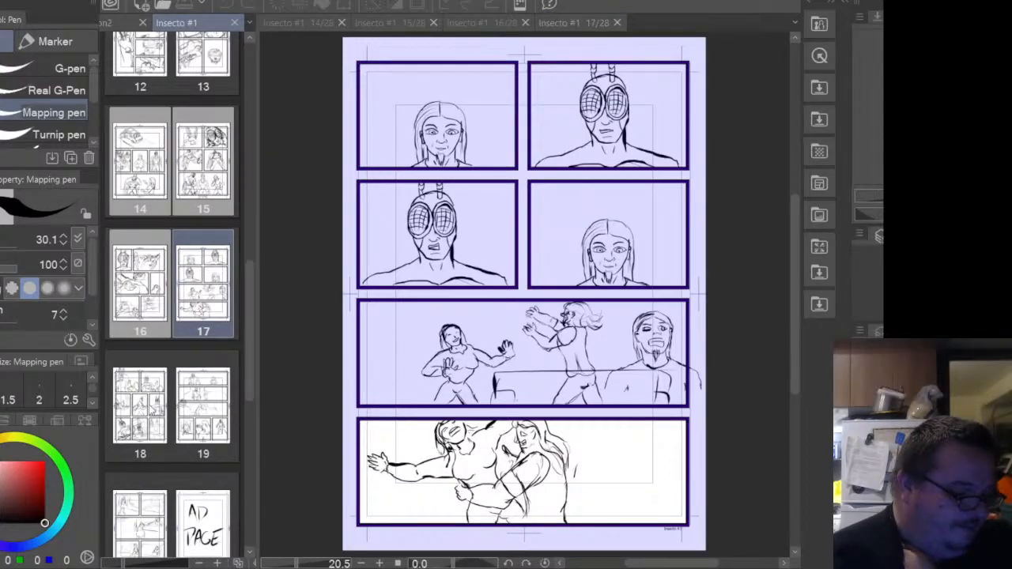
double_click(142, 413)
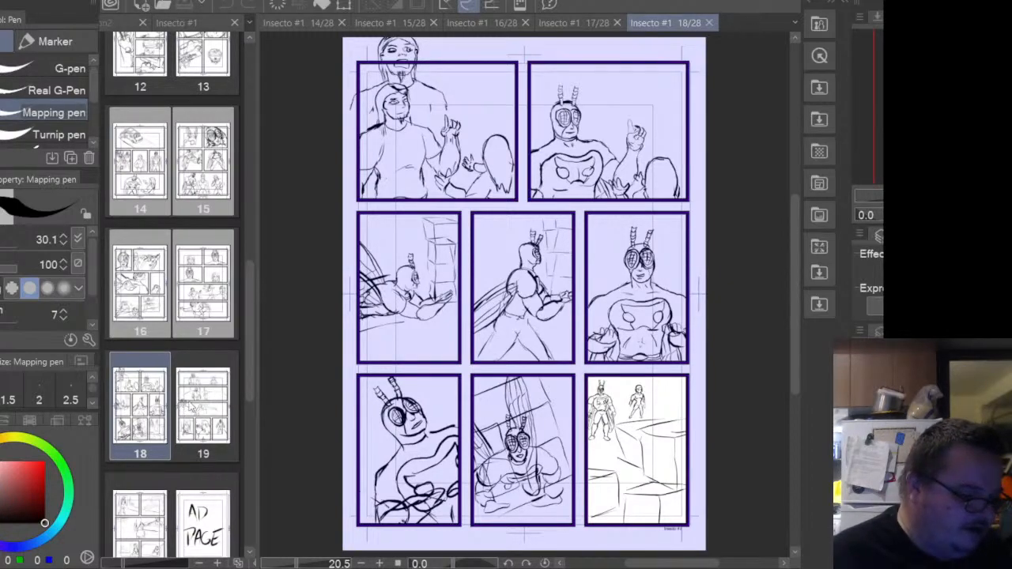
double_click(198, 405)
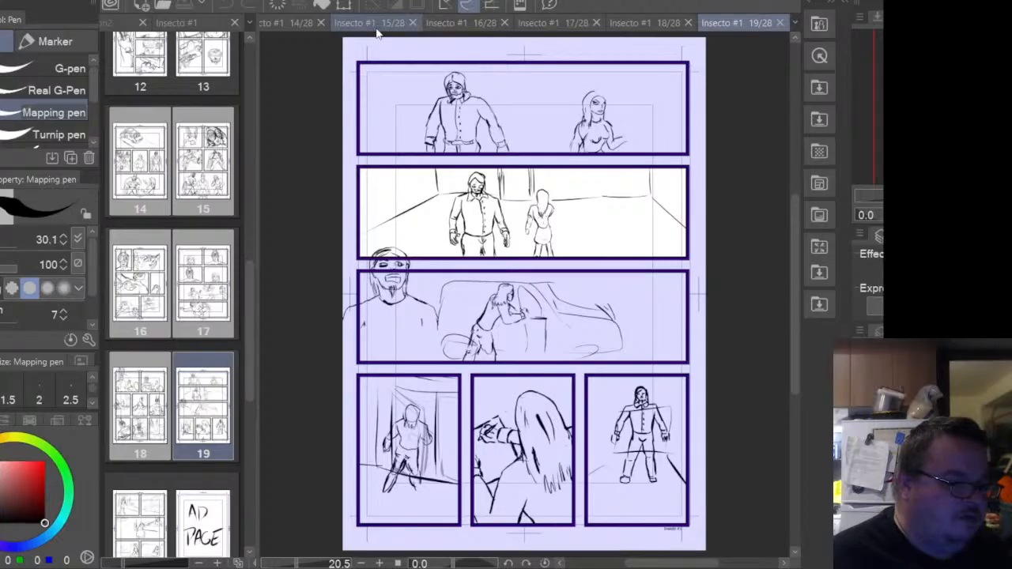
- Close pages 14 through 18, keeping only page 19 open
left_click(320, 22)
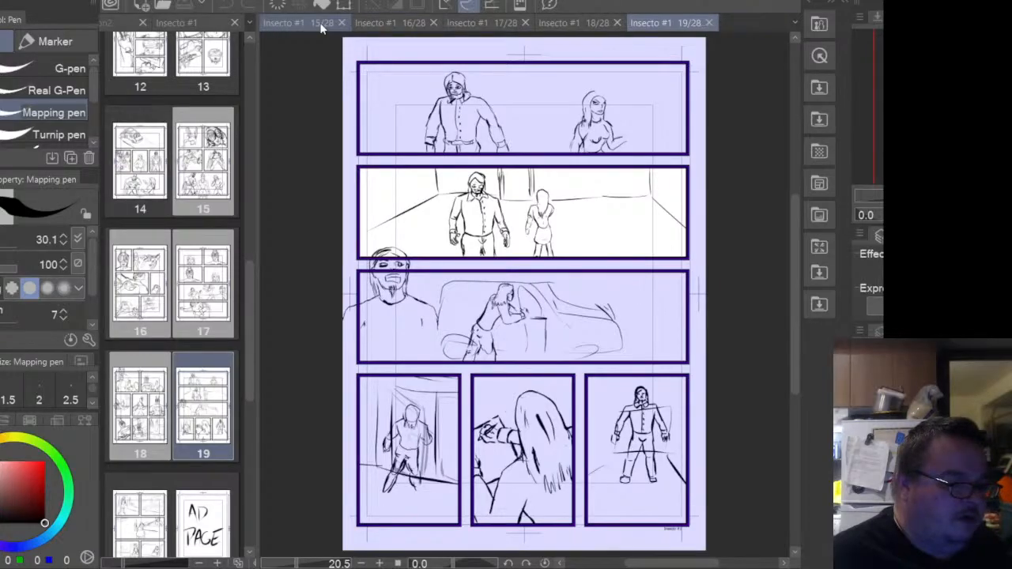
left_click(341, 22)
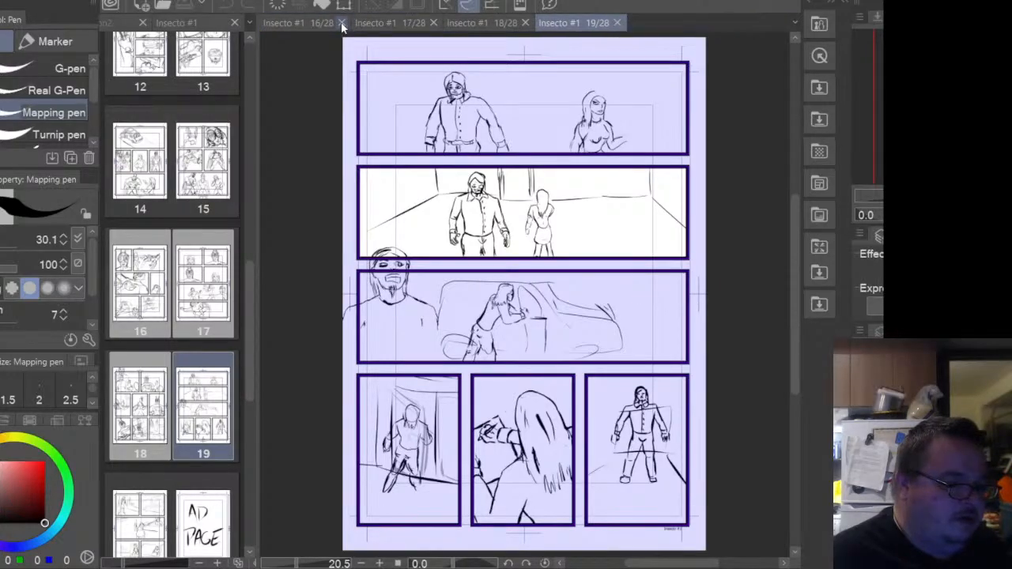
left_click(341, 22)
left_click(340, 22)
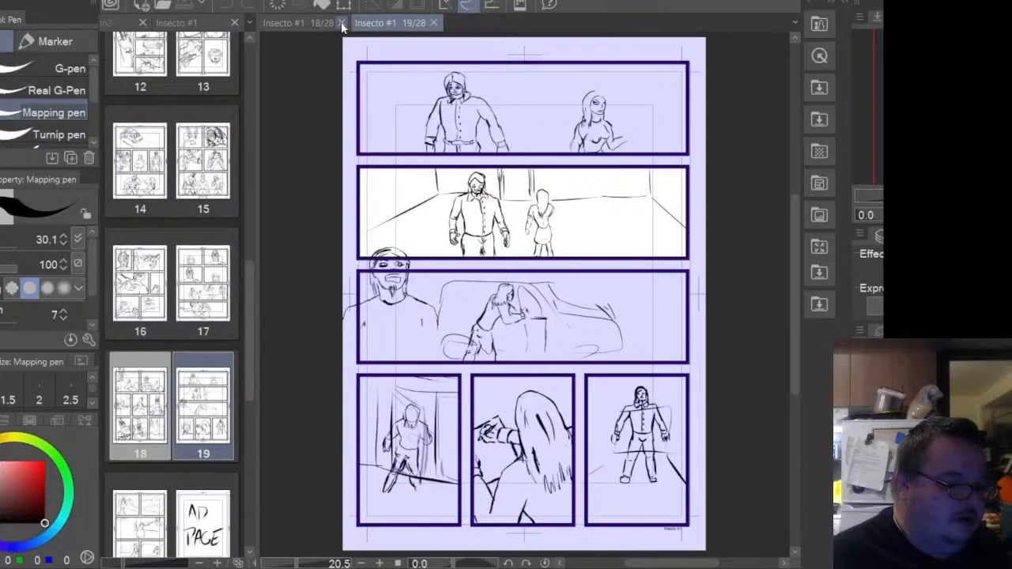
left_click(340, 22)
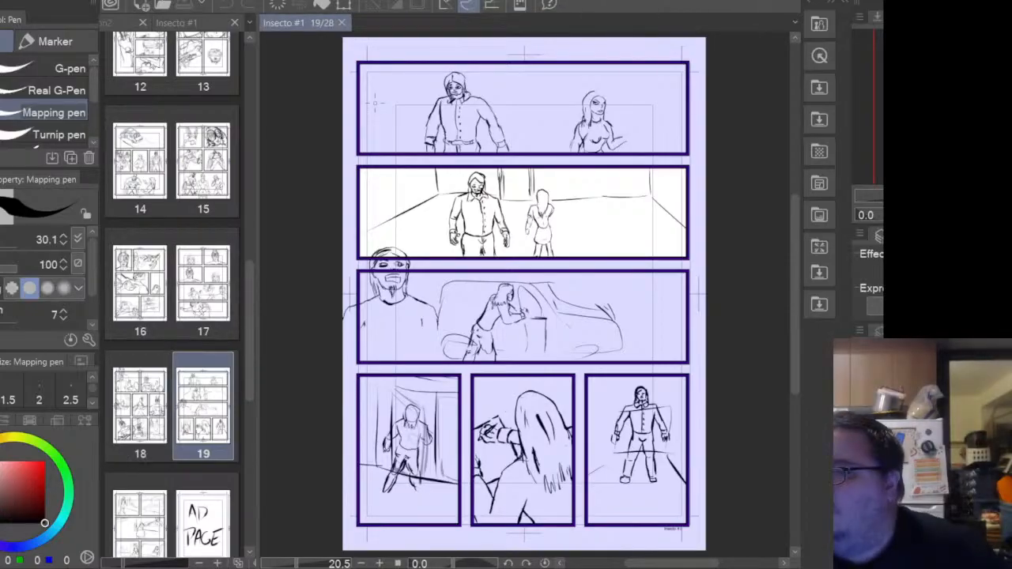
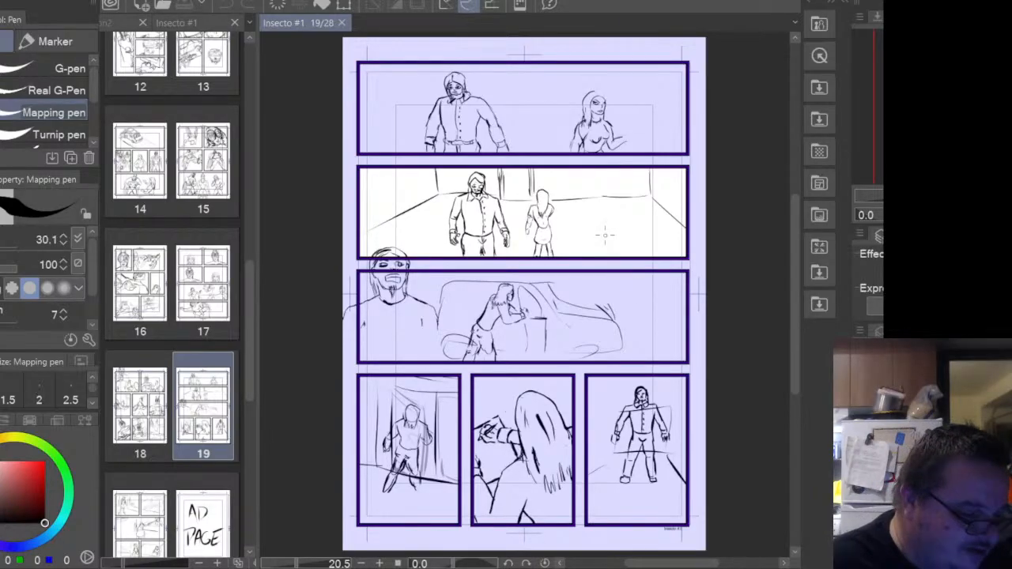
- Activate page 19's third-row panel with the woman leaning on the car
scroll(604, 234, "up", 4)
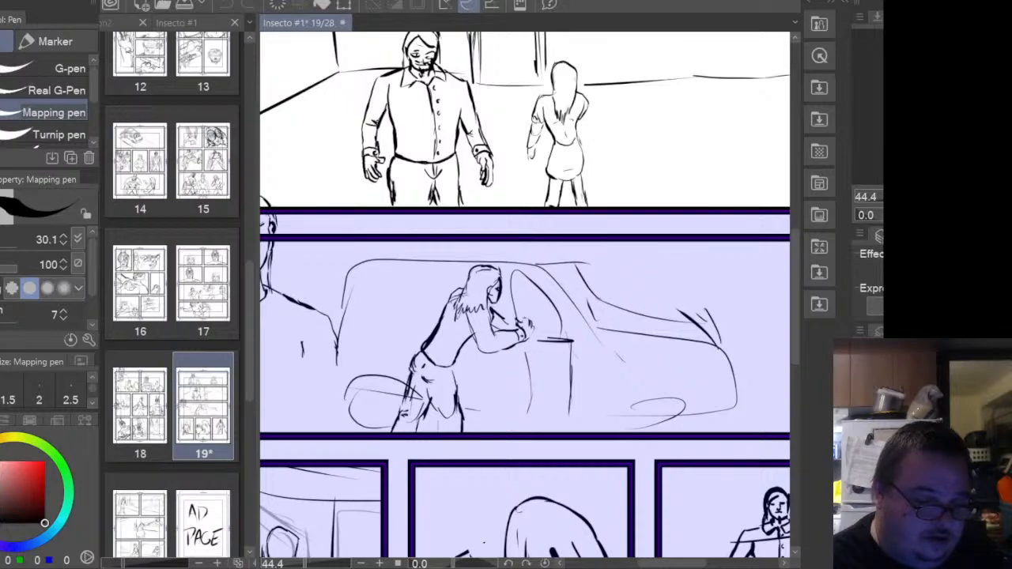
key("ctrl+z")
key("ctrl+y")
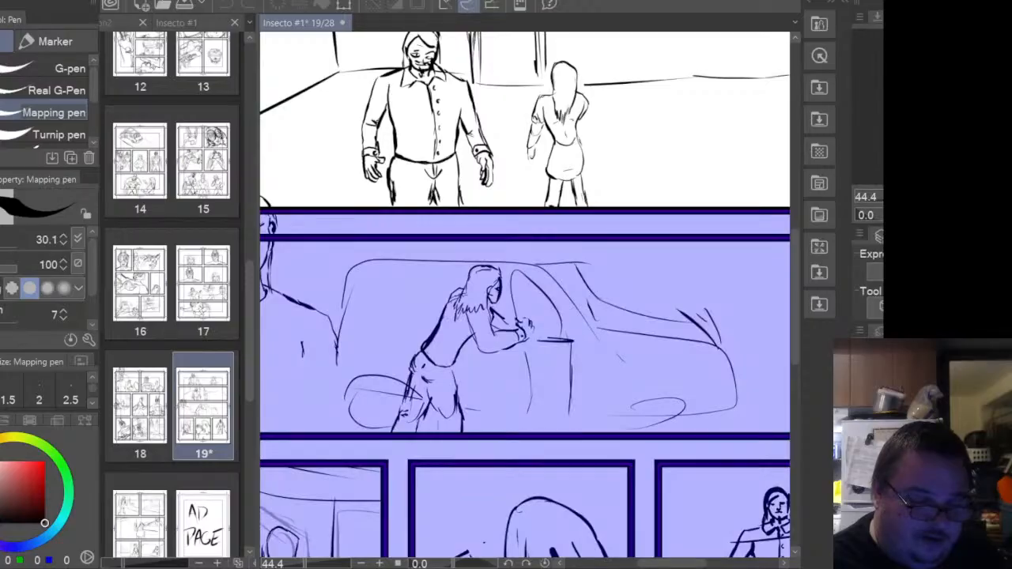
left_click(525, 337)
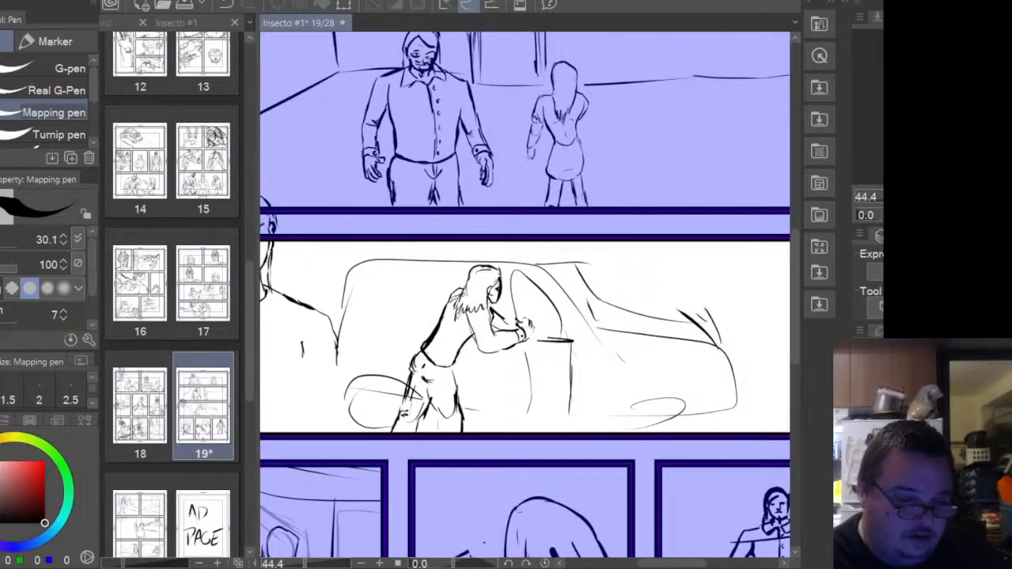
key("Delete")
key("Delete")
key("ctrl+z")
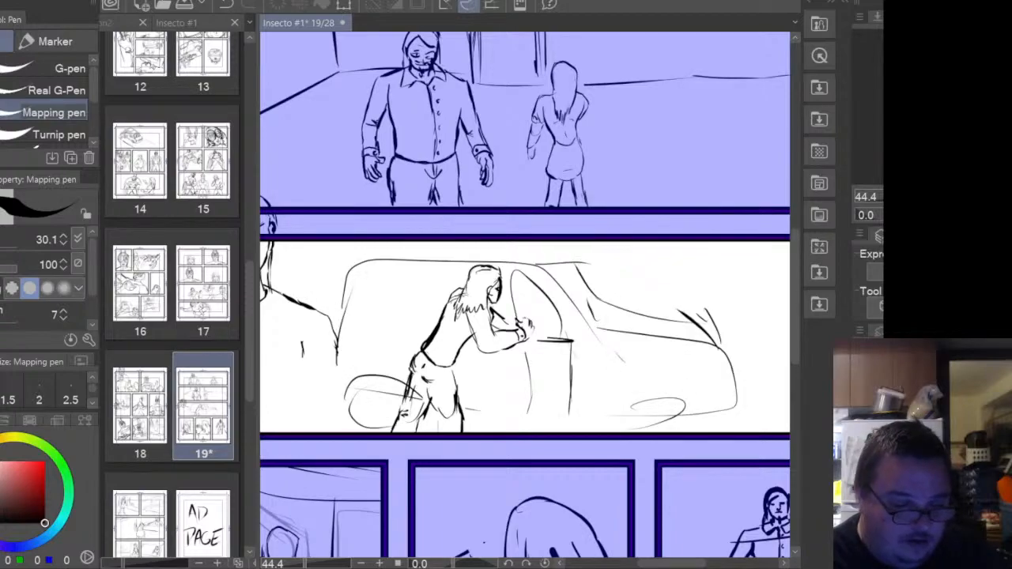
- Switch to the car's rough sketch layer in the third-row panel and lower its opacity to fade the sketch lines
left_click(925, 443)
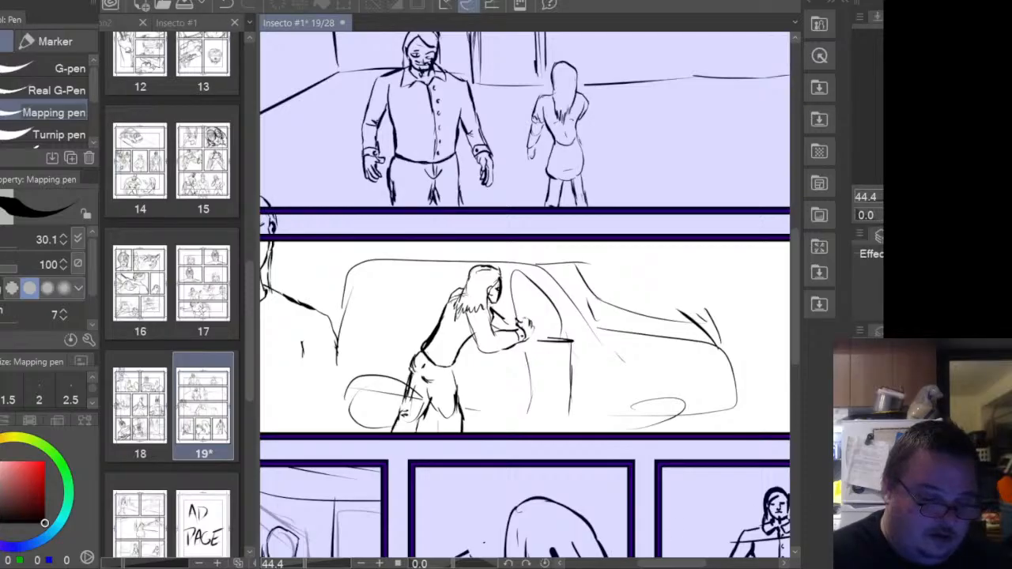
left_click(933, 443)
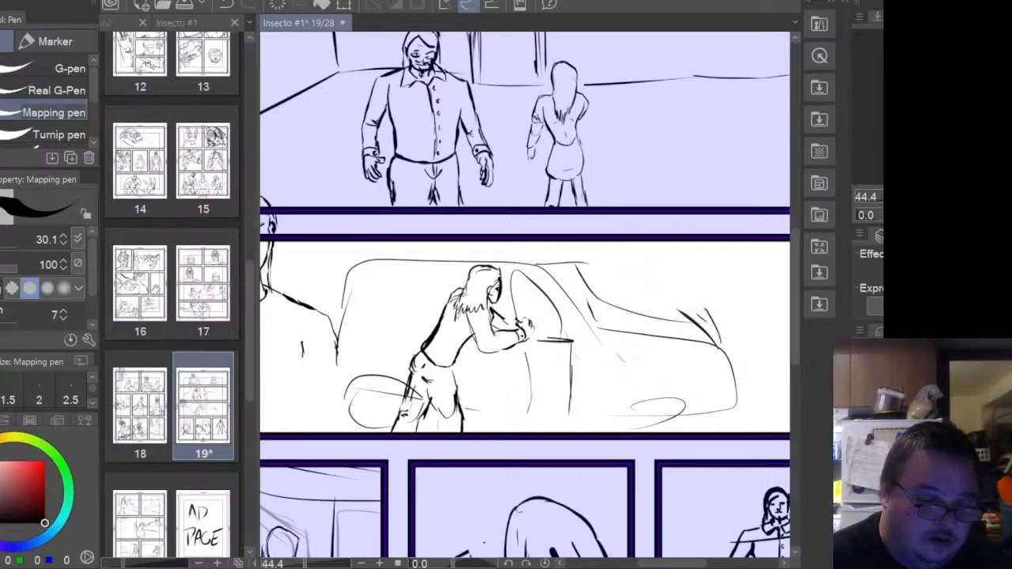
left_click(948, 349)
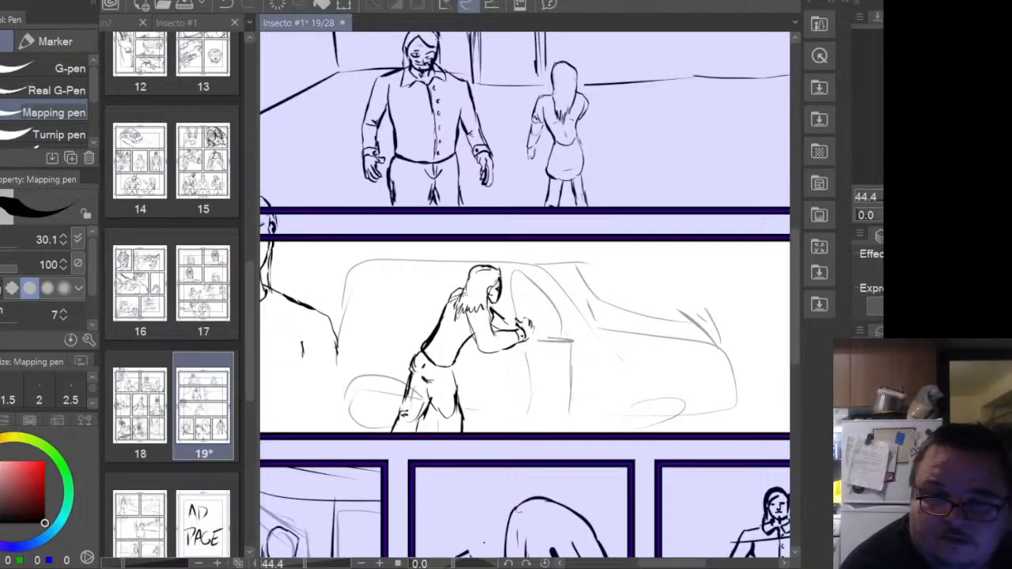
- Ink the car's double sill line, front and rear door edges, window base line and side mirror over the faded sketch
left_click_drag(470, 416, 609, 397)
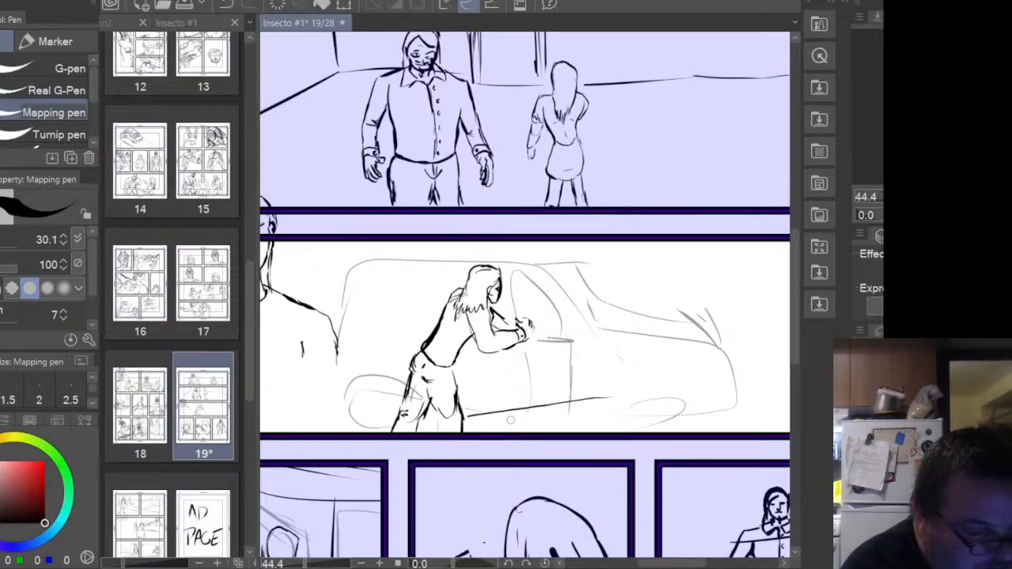
left_click_drag(471, 423, 620, 403)
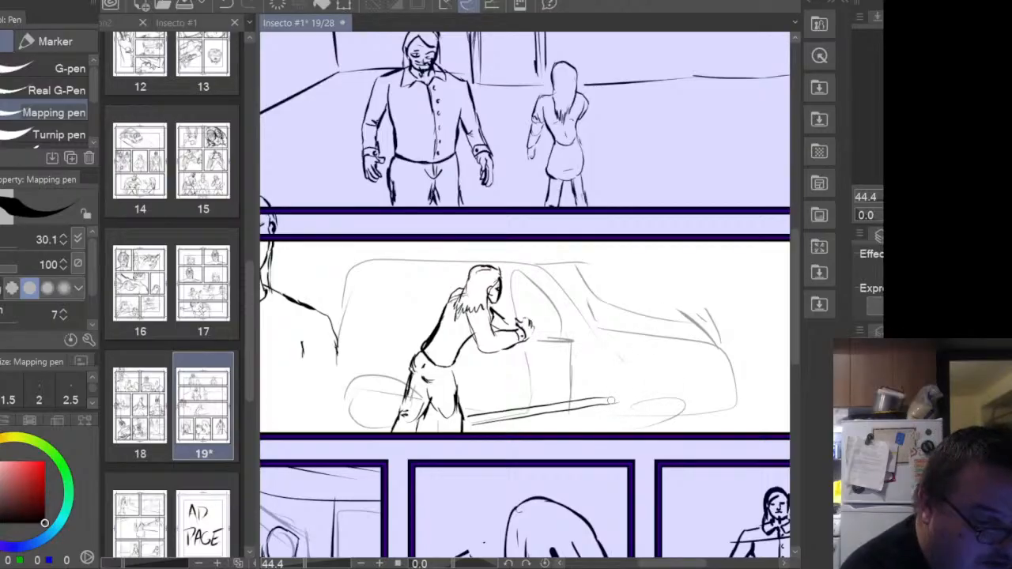
left_click_drag(611, 400, 611, 330)
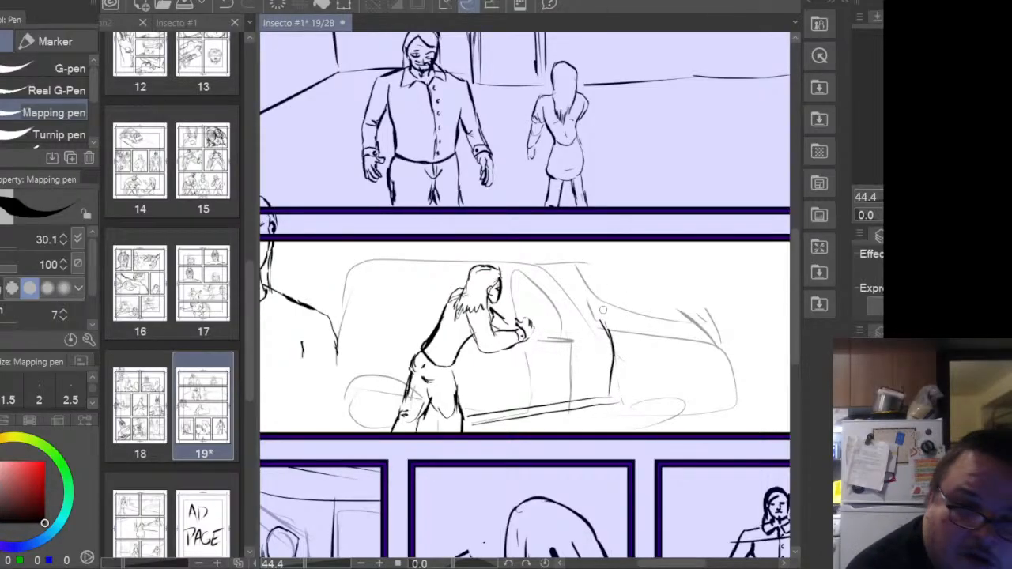
mouse_move(564, 325)
left_mouse_down()
mouse_move(592, 316)
mouse_move(541, 327)
mouse_move(589, 315)
mouse_move(568, 306)
mouse_move(589, 312)
mouse_move(520, 405)
left_mouse_up()
left_click_drag(520, 364, 516, 412)
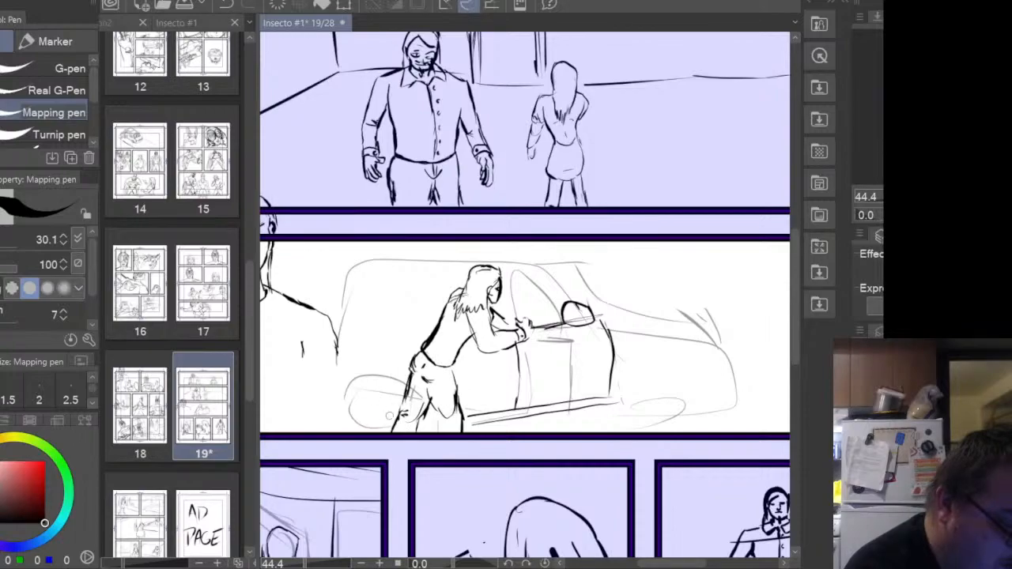
- Ink the car's rear wheel and wheel arch, the rear bumper and the back body contour in the third-row panel
mouse_move(362, 401)
left_mouse_down()
mouse_move(360, 421)
mouse_move(424, 386)
mouse_move(430, 394)
mouse_move(363, 425)
mouse_move(427, 385)
mouse_move(447, 433)
mouse_move(385, 428)
left_mouse_up()
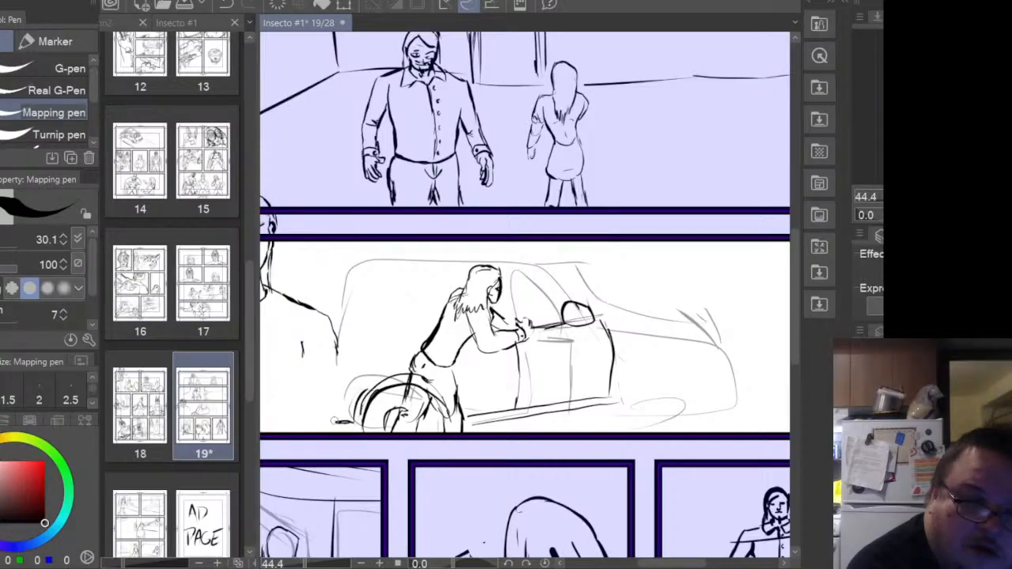
mouse_move(370, 385)
left_mouse_down()
mouse_move(357, 405)
mouse_move(326, 396)
mouse_move(327, 412)
left_mouse_up()
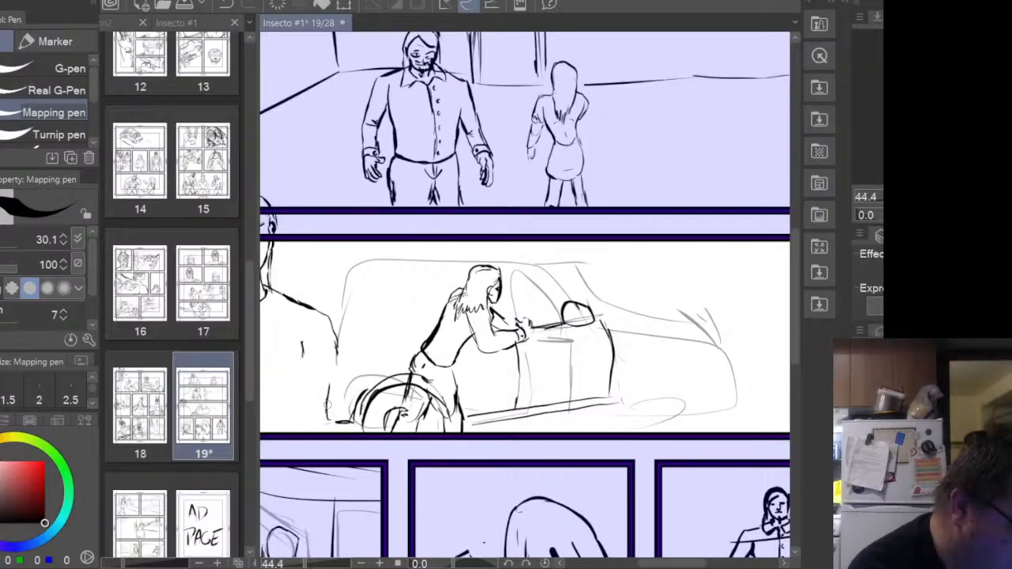
mouse_move(294, 379)
left_mouse_down()
mouse_move(324, 408)
mouse_move(315, 381)
mouse_move(303, 390)
left_mouse_up()
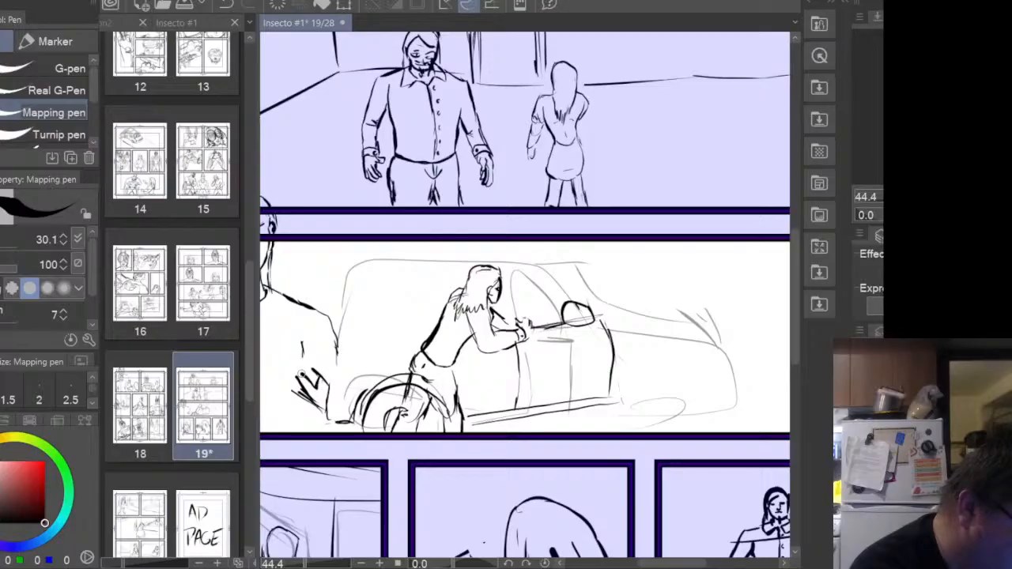
mouse_move(304, 333)
left_mouse_down()
mouse_move(299, 377)
mouse_move(312, 332)
mouse_move(286, 353)
mouse_move(295, 373)
left_mouse_up()
mouse_move(289, 333)
left_mouse_down()
mouse_move(312, 314)
mouse_move(309, 329)
left_mouse_up()
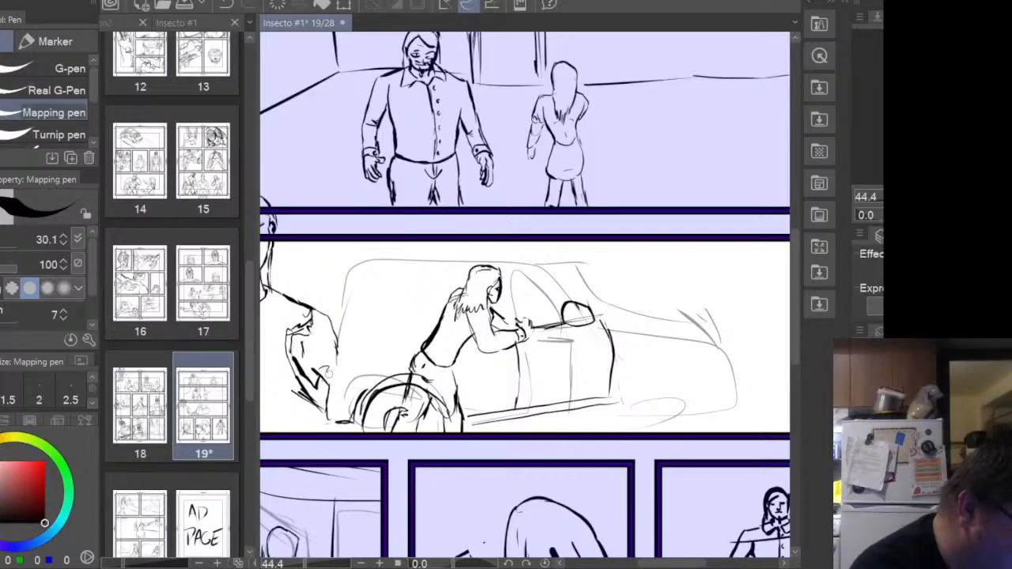
left_click_drag(338, 369, 329, 384)
- Ink the rear window frame and the car's back corner edge beside the foreground man
left_click_drag(310, 309, 314, 265)
left_click_drag(334, 364, 339, 314)
mouse_move(314, 259)
left_mouse_down()
mouse_move(436, 266)
mouse_move(348, 270)
left_mouse_up()
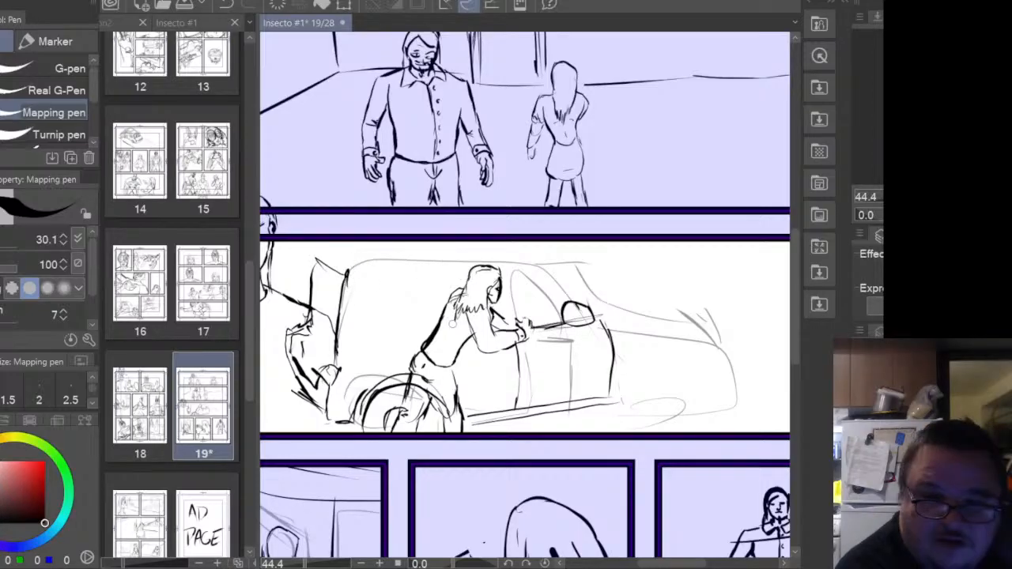
mouse_move(310, 310)
left_mouse_down()
mouse_move(337, 329)
mouse_move(342, 278)
mouse_move(314, 263)
mouse_move(313, 305)
mouse_move(339, 323)
left_mouse_up()
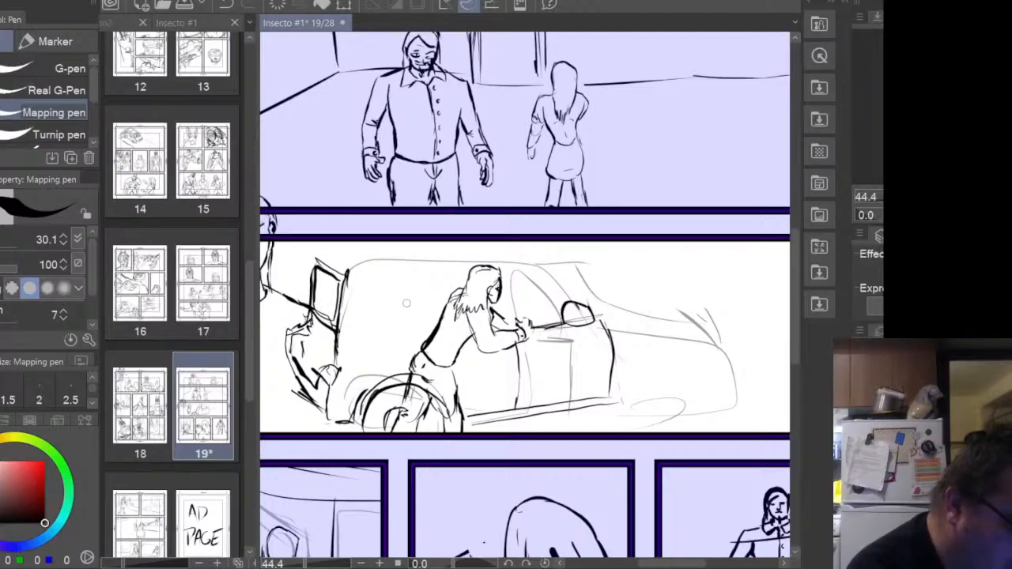
- Ink the rear side window, the pillar behind the woman, the double roofline and the sloping windshield edge
mouse_move(354, 328)
left_mouse_down()
mouse_move(395, 326)
mouse_move(414, 294)
mouse_move(395, 271)
mouse_move(362, 277)
mouse_move(355, 324)
left_mouse_up()
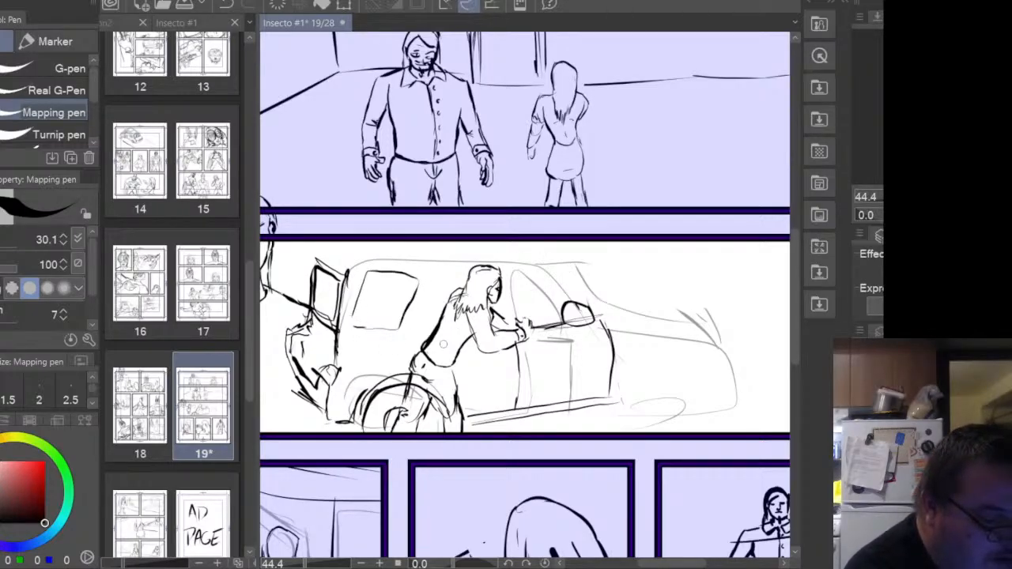
mouse_move(417, 330)
left_mouse_down()
mouse_move(414, 381)
mouse_move(447, 266)
left_mouse_up()
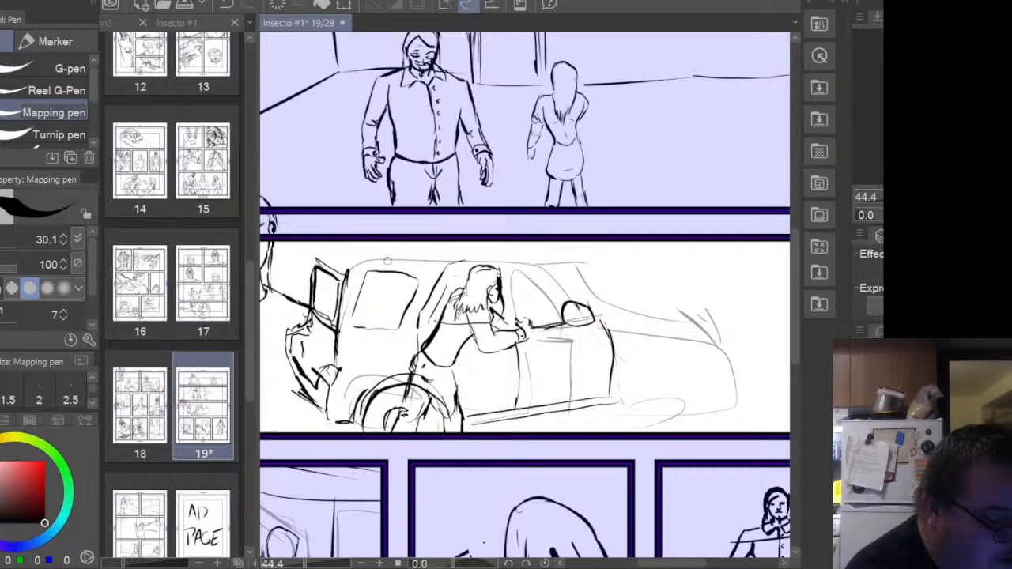
left_click_drag(319, 258, 514, 247)
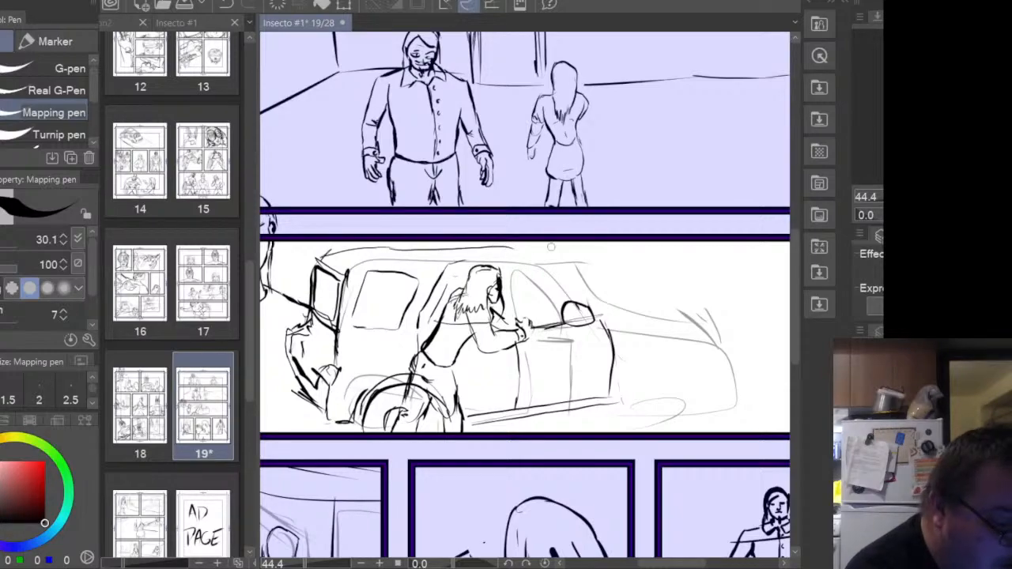
mouse_move(606, 314)
left_mouse_down()
mouse_move(573, 277)
mouse_move(514, 246)
left_mouse_up()
mouse_move(348, 272)
left_mouse_down()
mouse_move(528, 259)
mouse_move(560, 245)
left_mouse_up()
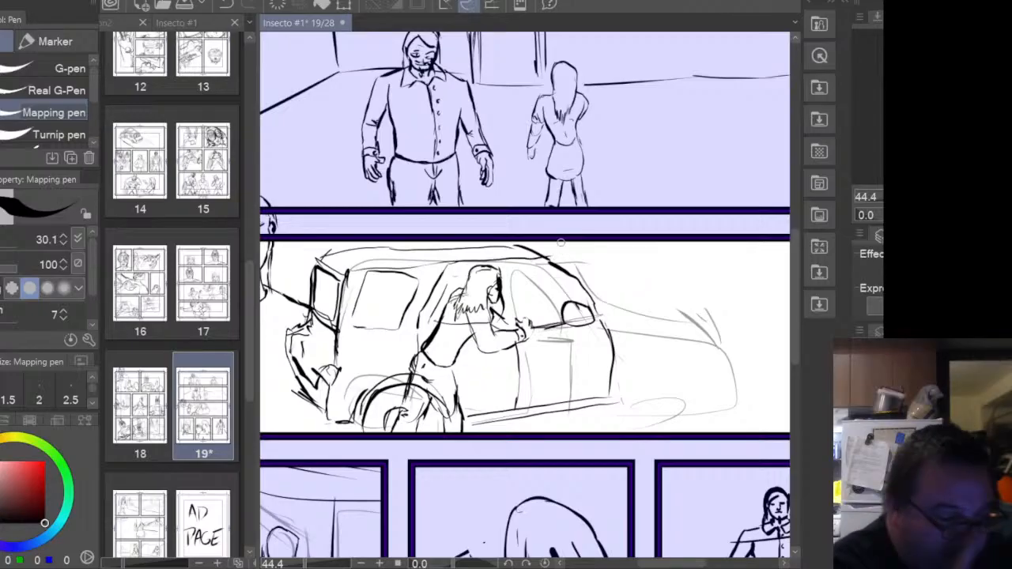
- Ink the car's hood and nose outline, the front wheel arch, the front wheel and the fender behind the bumper
mouse_move(600, 318)
left_mouse_down()
mouse_move(690, 313)
mouse_move(639, 288)
mouse_move(586, 287)
mouse_move(649, 290)
mouse_move(720, 324)
mouse_move(698, 324)
mouse_move(715, 362)
left_mouse_up()
left_click_drag(610, 400, 648, 369)
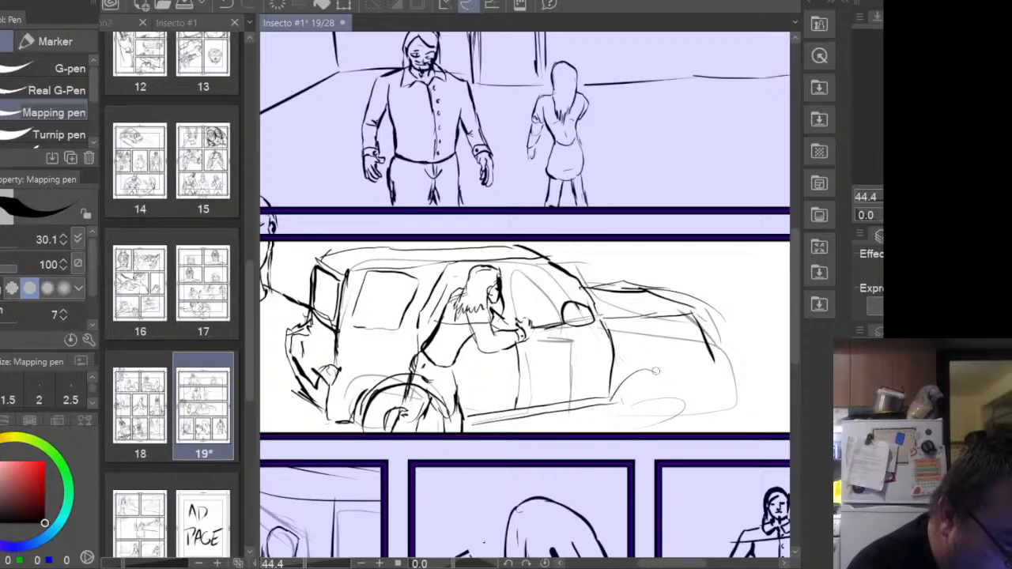
mouse_move(621, 405)
left_mouse_down()
mouse_move(625, 389)
mouse_move(673, 368)
mouse_move(683, 385)
left_mouse_up()
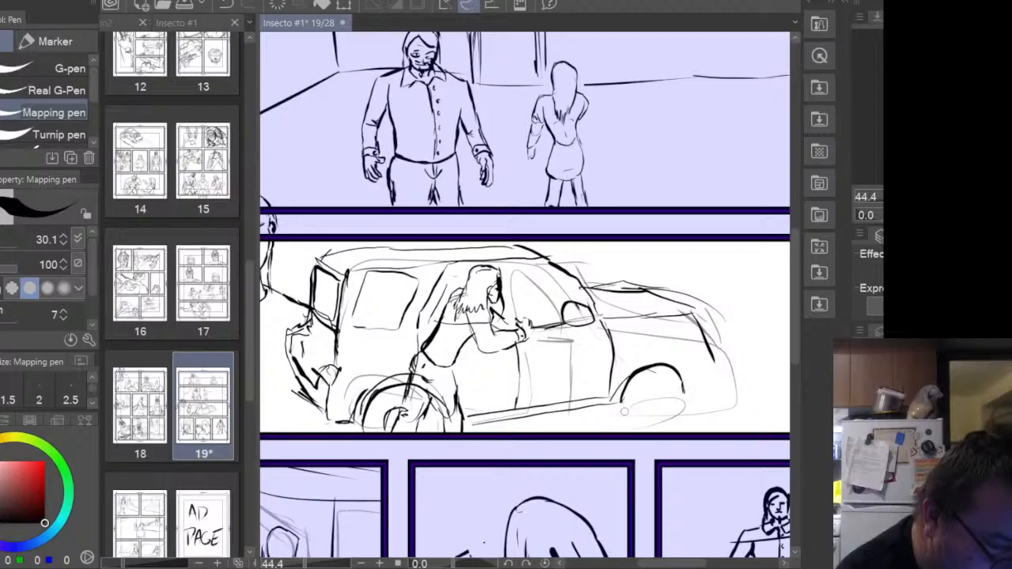
mouse_move(621, 410)
left_mouse_down()
mouse_move(638, 434)
mouse_move(651, 433)
mouse_move(679, 381)
mouse_move(654, 419)
mouse_move(697, 390)
mouse_move(703, 373)
mouse_move(687, 327)
mouse_move(703, 372)
left_mouse_up()
- Ink a shorter hood with its front and side edges, and erase the surplus hood and nose lines
left_click_drag(691, 334, 683, 316)
left_click_drag(600, 319, 691, 333)
left_click_drag(618, 292, 671, 316)
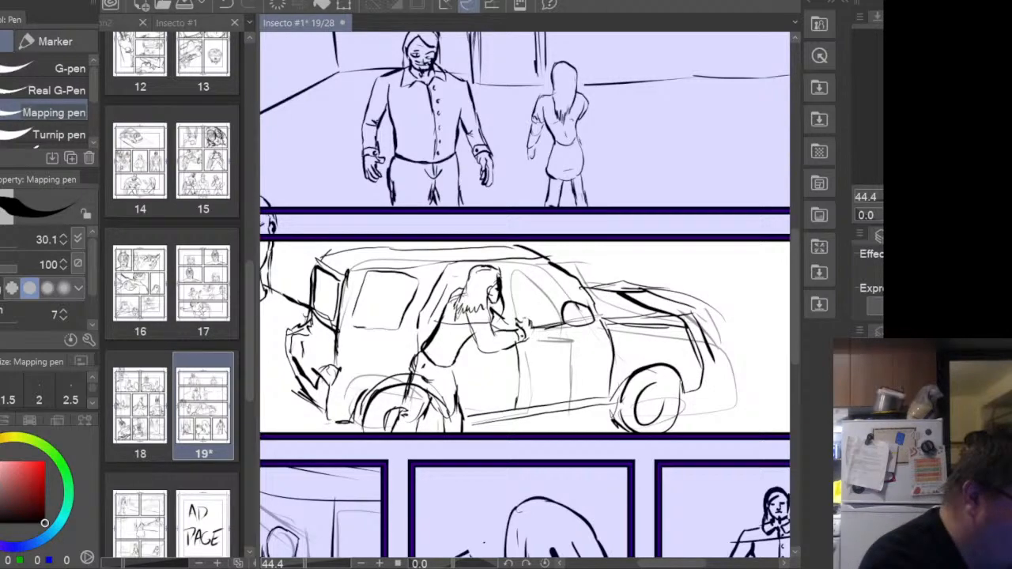
key("e")
mouse_move(717, 358)
left_mouse_down()
mouse_move(683, 306)
mouse_move(686, 317)
mouse_move(625, 282)
left_mouse_up()
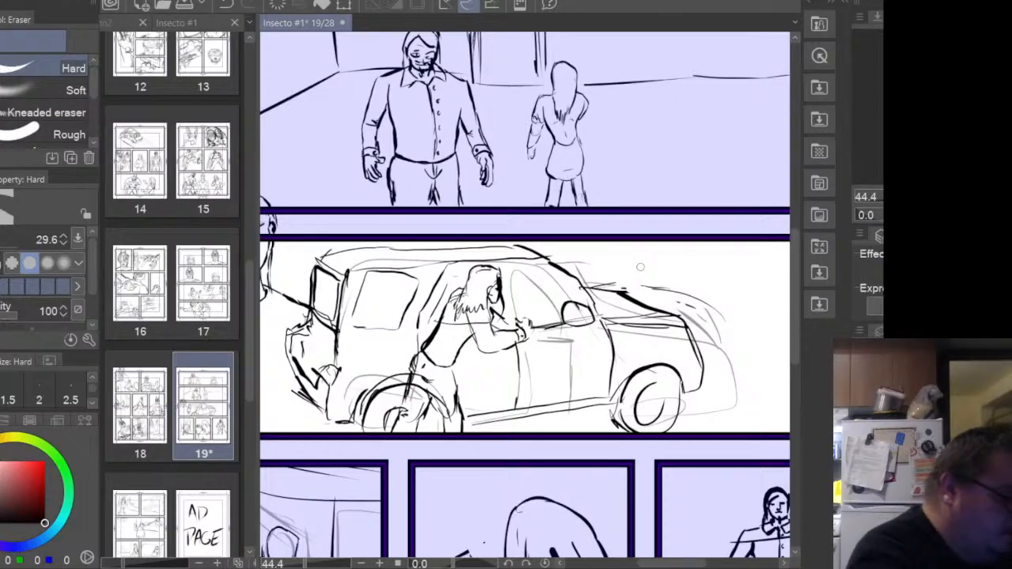
- Ink the front side window outline, the headlight, the front bumper detail and the underbody line between the wheels
key("p")
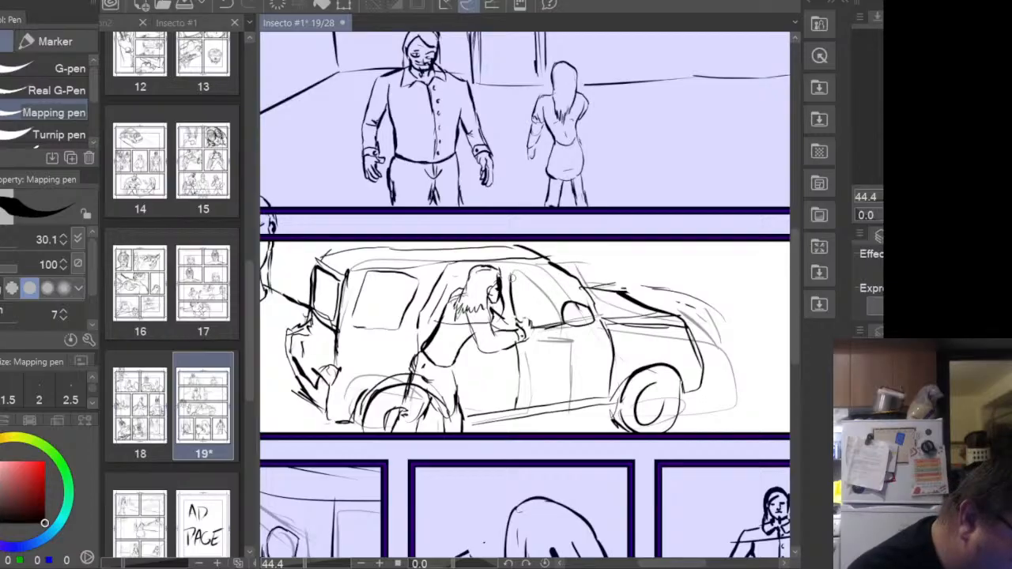
left_click_drag(512, 274, 569, 302)
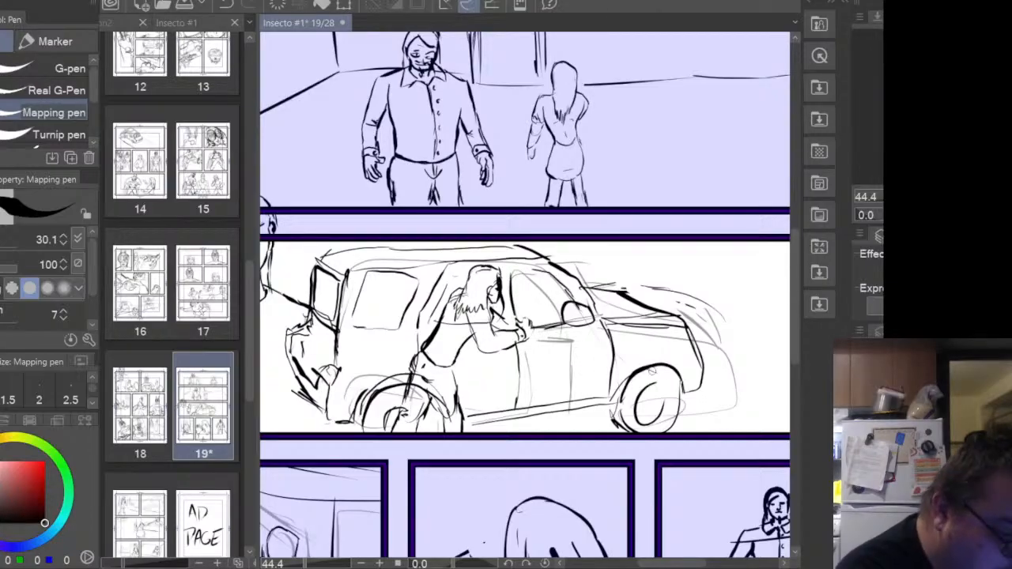
mouse_move(681, 326)
left_mouse_down()
mouse_move(672, 336)
mouse_move(685, 340)
left_mouse_up()
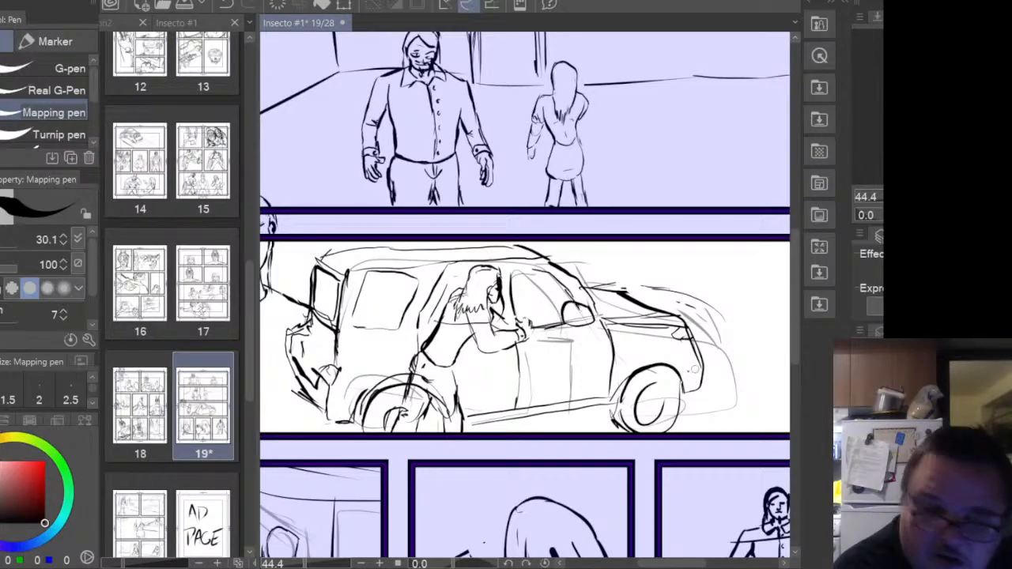
left_click_drag(683, 370, 686, 378)
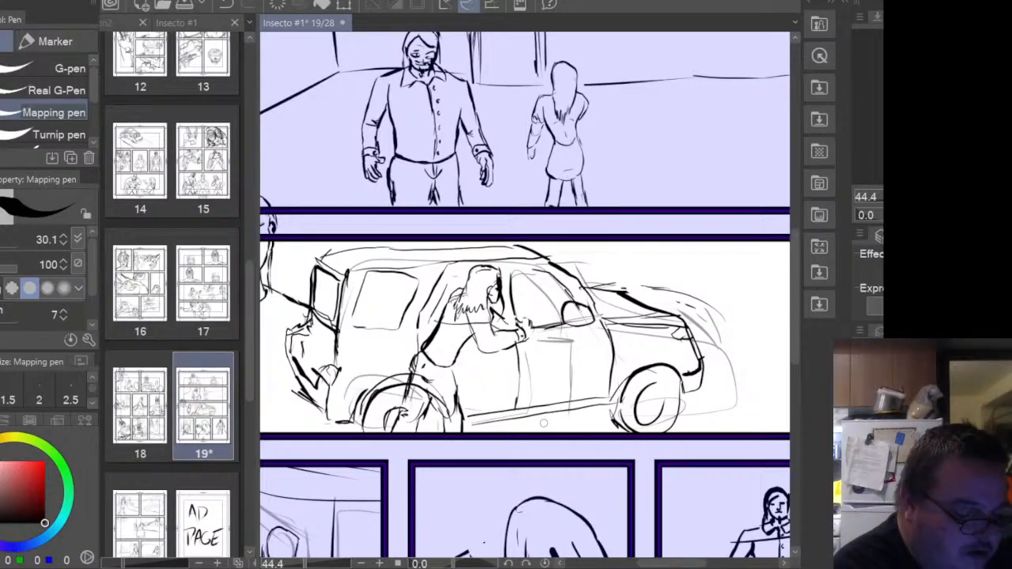
left_click_drag(510, 432, 609, 416)
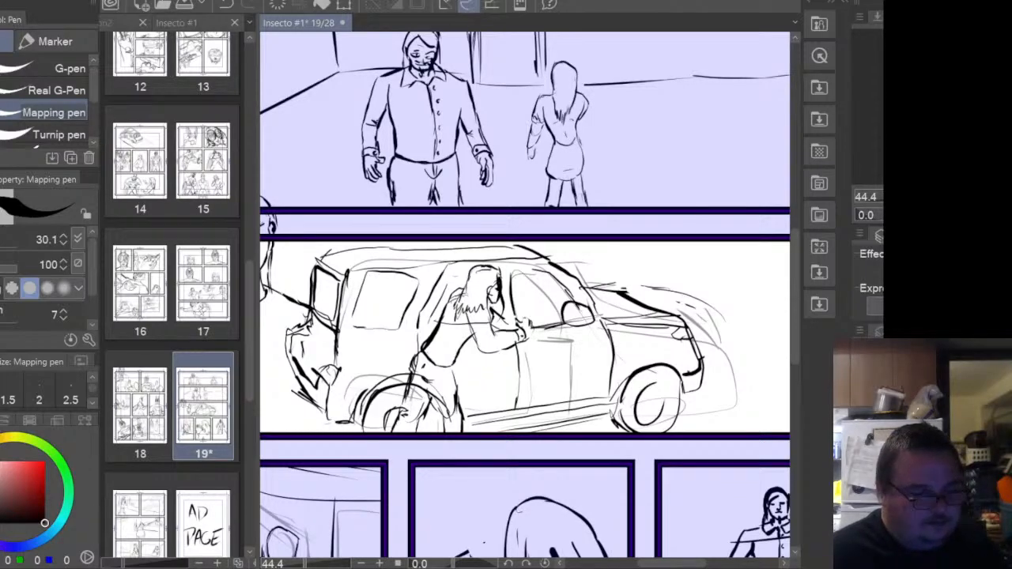
- Show the handwritten name label and window scribbles over the car, and hide them again
scroll(682, 384, "down", 3)
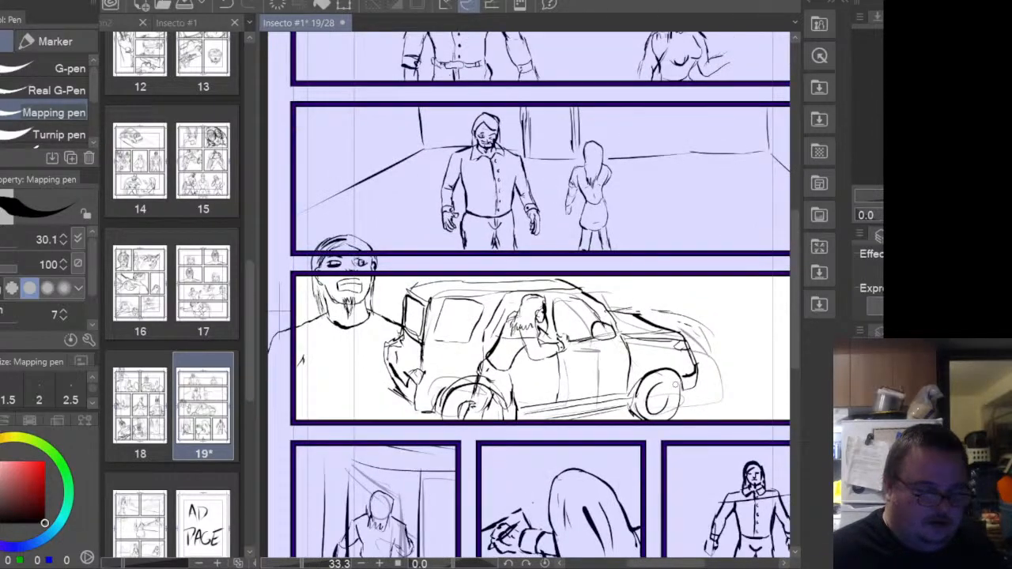
scroll(687, 418, "down", 1)
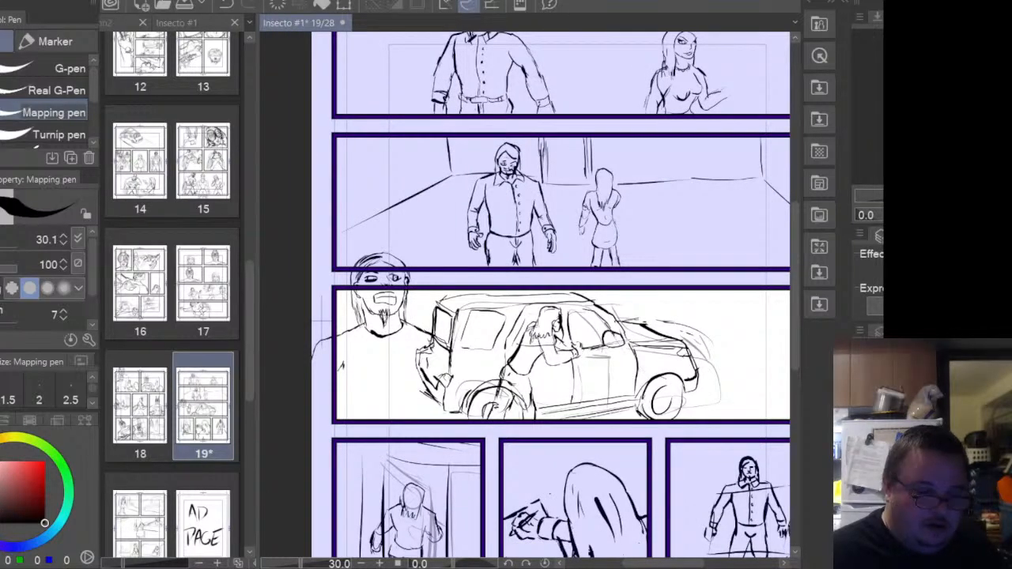
key("ctrl+z")
key("ctrl+z")
key("ctrl+y")
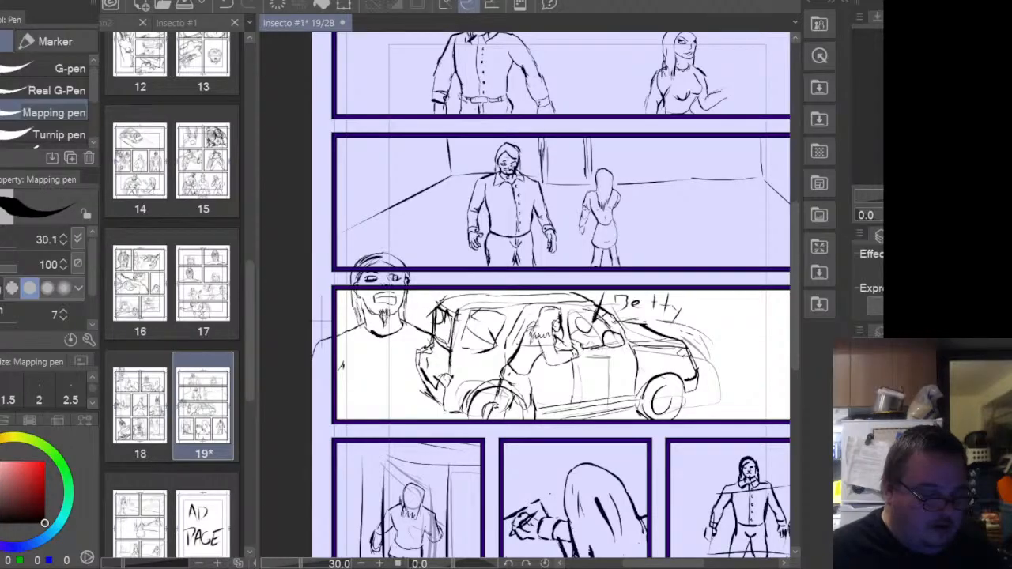
key("ctrl+z")
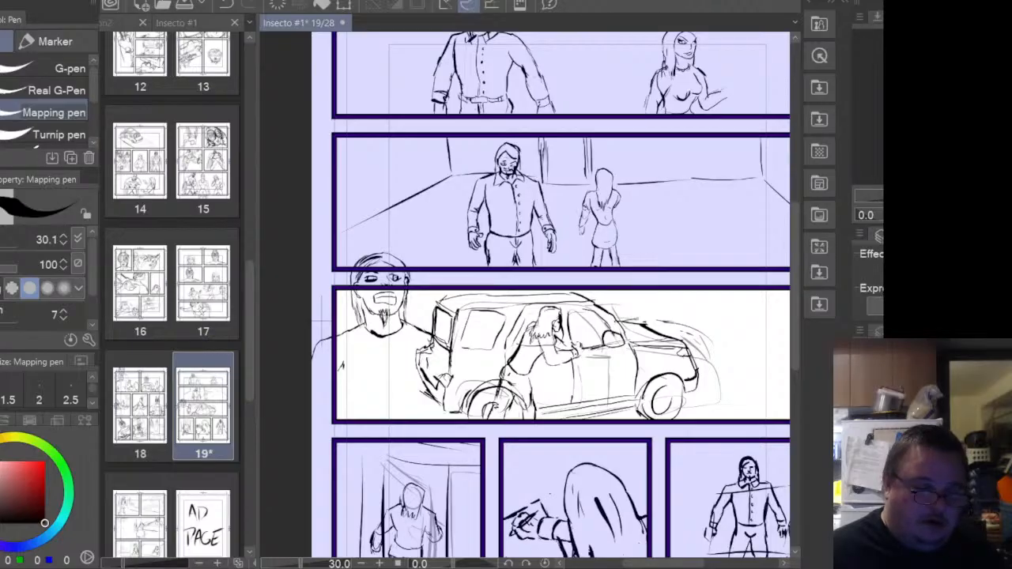
- Hide the foreground man and the faded rough car sketch in the third-row panel
key("ctrl+z")
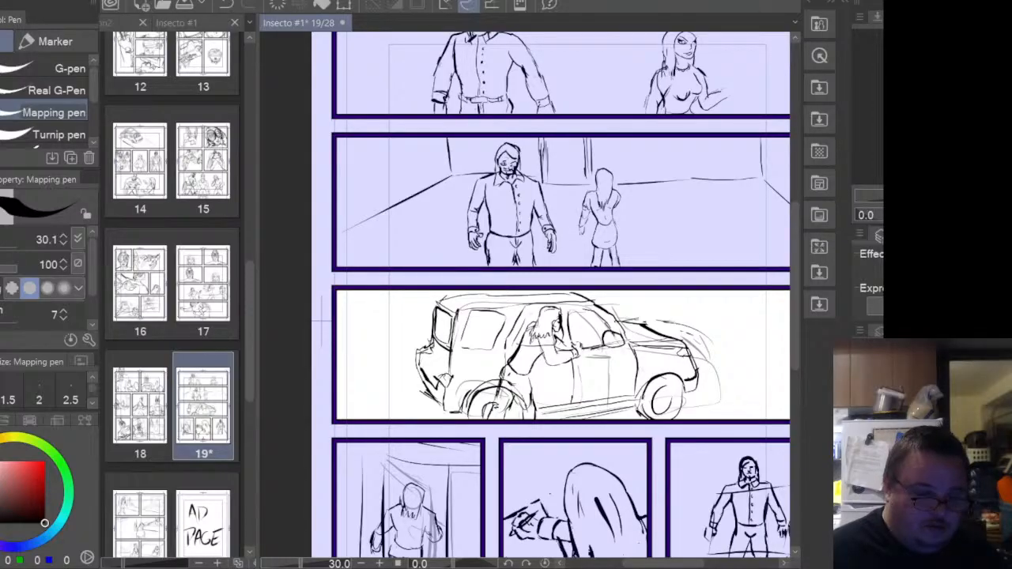
key("ctrl+z")
key("ctrl+z")
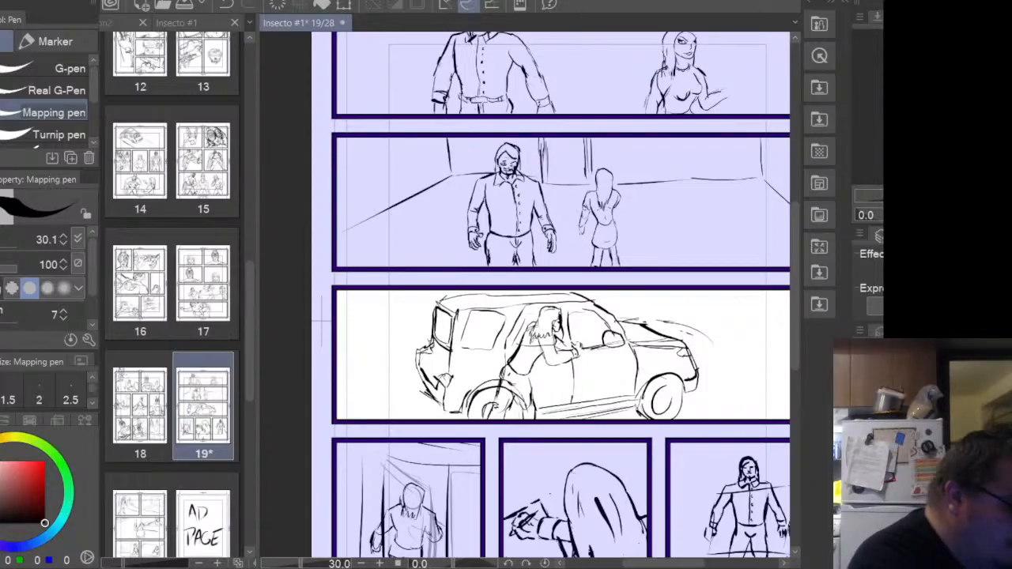
- Show the labelled sketch over the car and erase the scribbles in the rear and rear side windows with the Hard eraser
key("e")
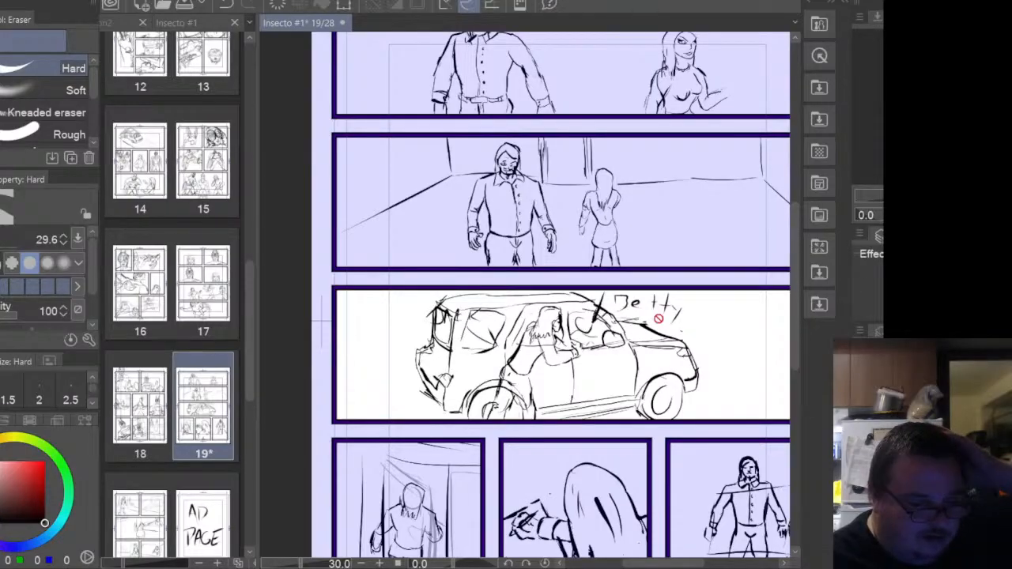
scroll(601, 316, "up", 1)
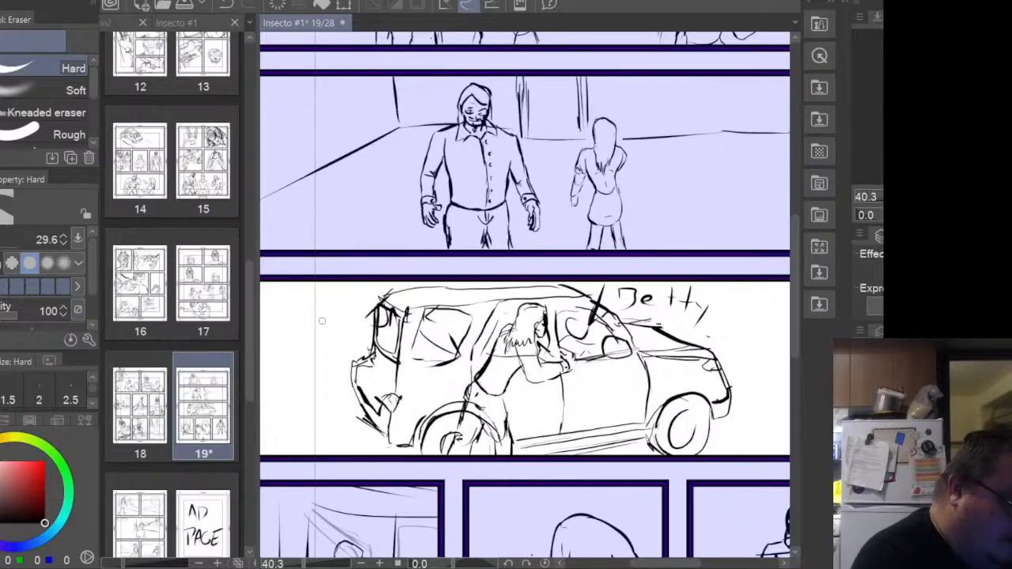
mouse_move(439, 352)
left_mouse_down()
mouse_move(463, 346)
mouse_move(437, 331)
mouse_move(410, 350)
mouse_move(393, 292)
left_mouse_up()
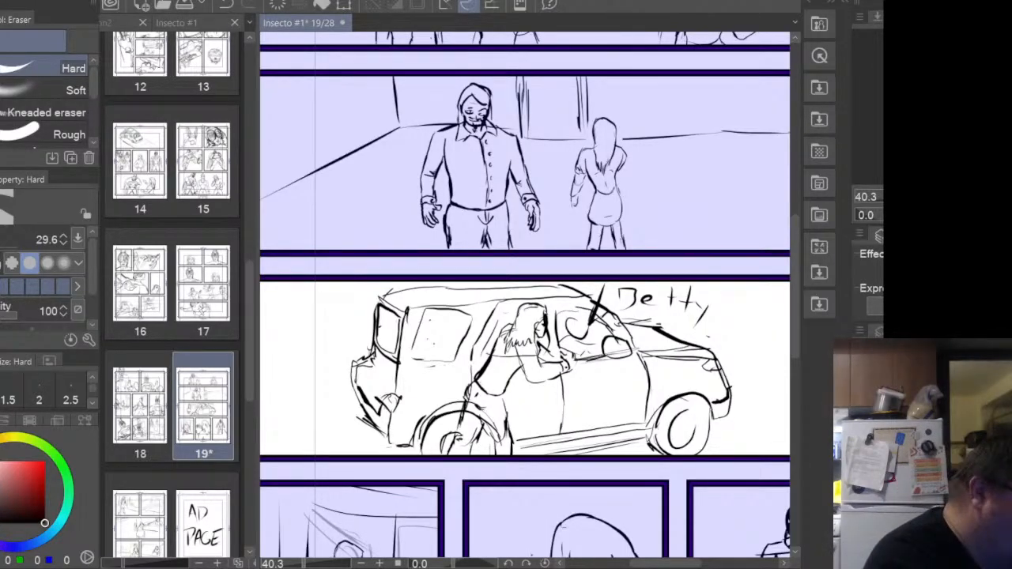
- Enlarge the Hard eraser to 65.8 and erase the handwritten name label and its arrow above the hood
left_click(1, 247)
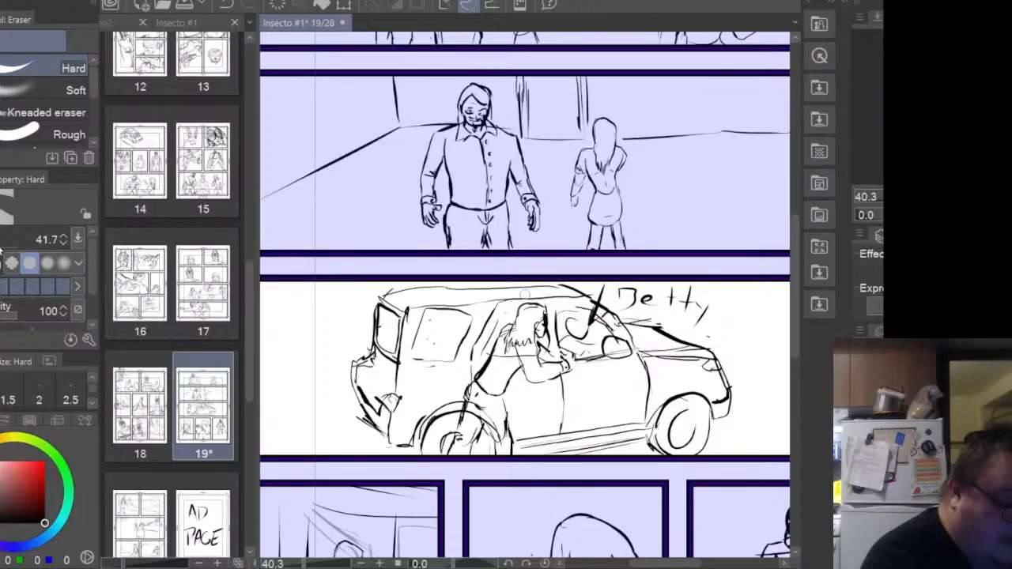
left_click(1, 247)
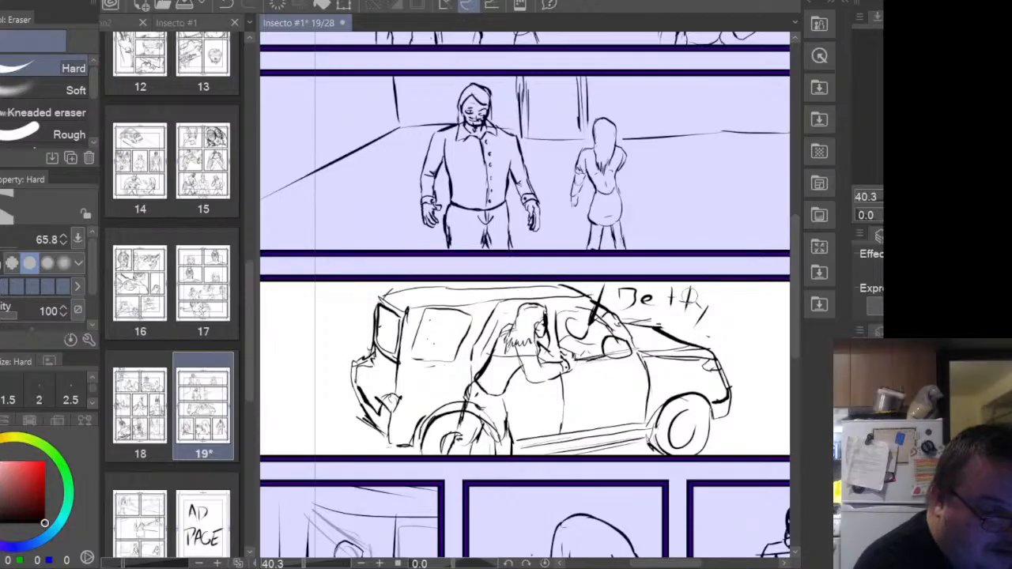
mouse_move(624, 295)
left_mouse_down()
mouse_move(595, 290)
mouse_move(712, 313)
left_mouse_up()
left_click_drag(635, 303, 683, 291)
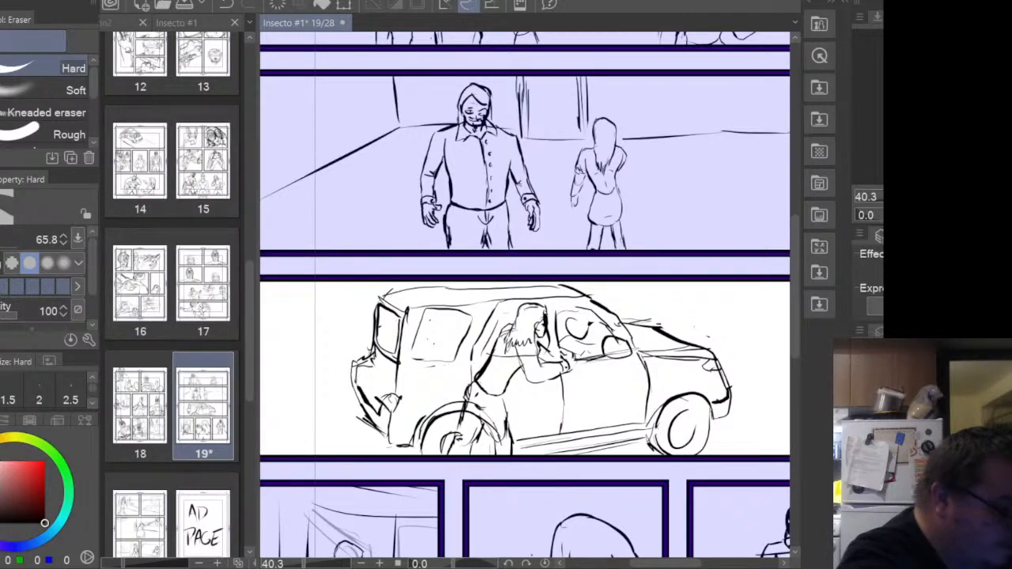
- Ink the driver's head, hair, shoulders and arm inside the front side window with the Mapping pen
key("p")
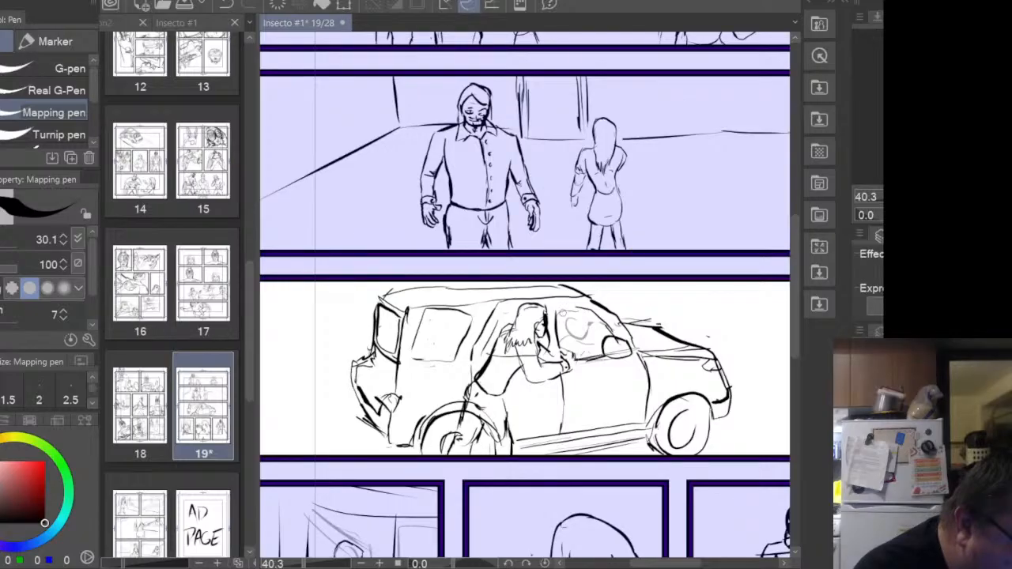
mouse_move(587, 314)
left_mouse_down()
mouse_move(583, 336)
mouse_move(590, 305)
mouse_move(556, 332)
mouse_move(571, 341)
left_mouse_up()
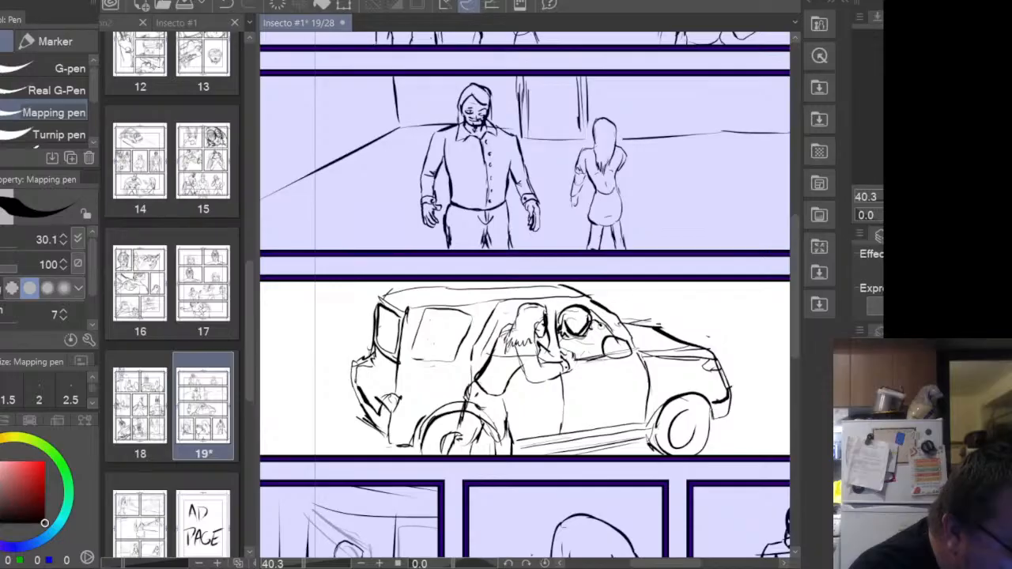
mouse_move(576, 344)
left_mouse_down()
mouse_move(589, 356)
mouse_move(569, 342)
mouse_move(575, 356)
mouse_move(588, 354)
left_mouse_up()
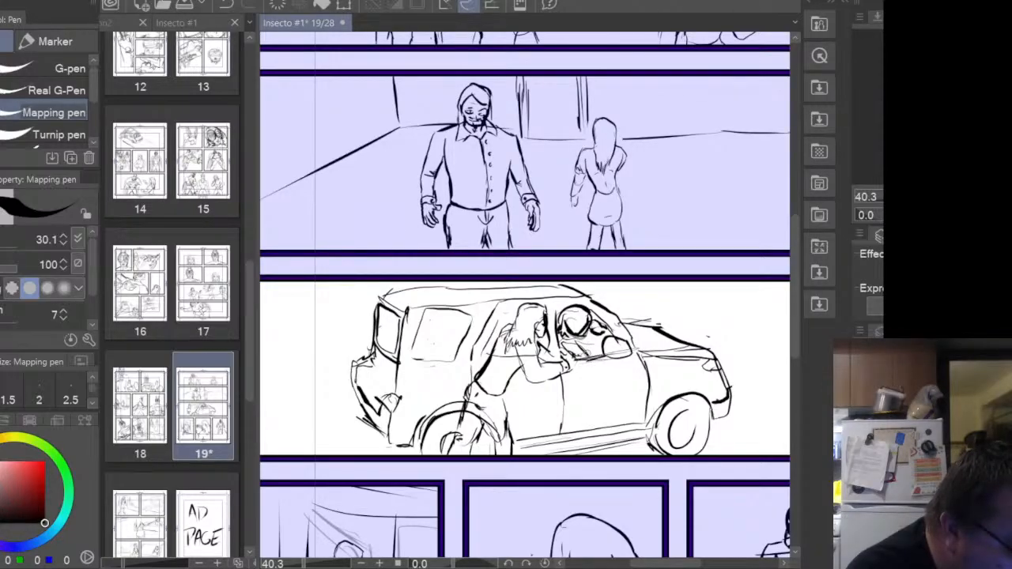
mouse_move(588, 331)
left_mouse_down()
mouse_move(594, 343)
mouse_move(582, 350)
left_mouse_up()
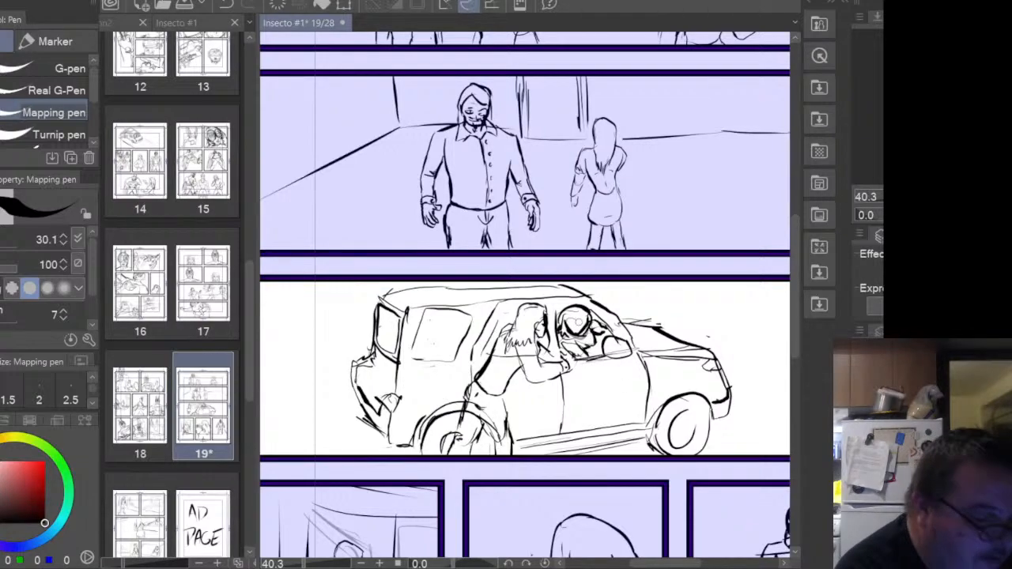
- Ink the driver's facial features inside the car's front side window in the third-row panel
left_click_drag(570, 320, 588, 321)
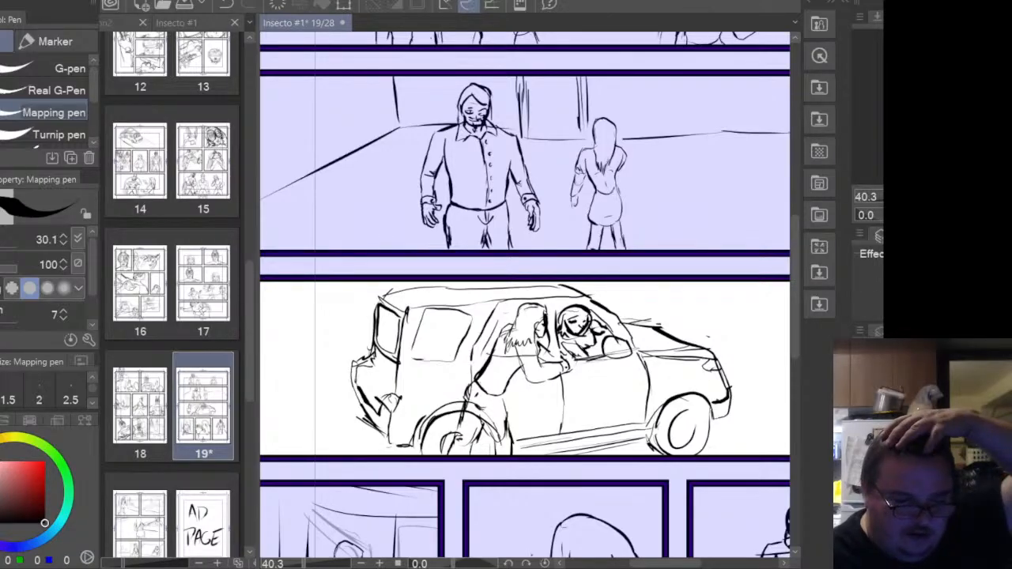
scroll(604, 401, "down", 2)
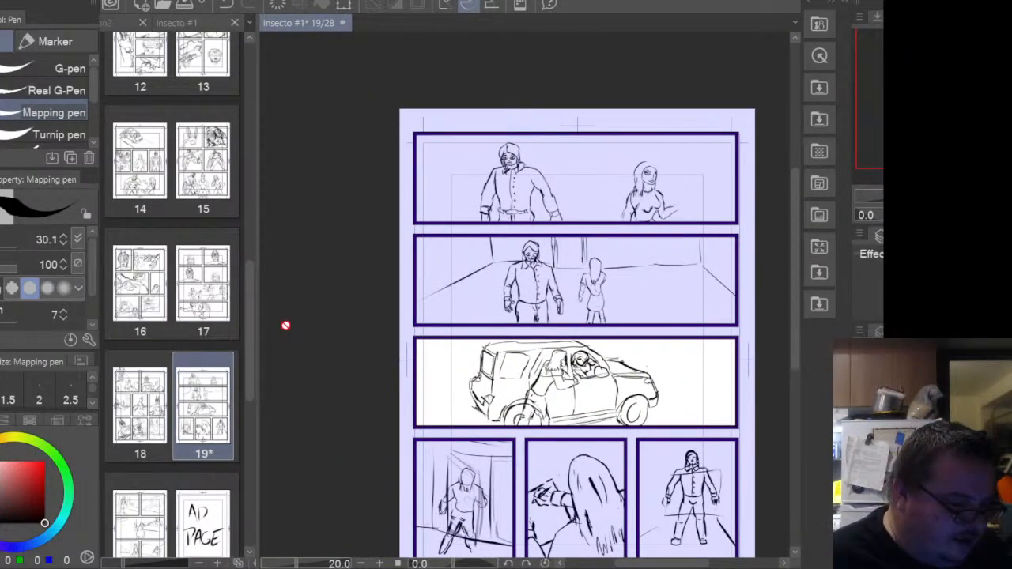
scroll(250, 369, "down", 2)
- Open page 20 and look over its five sketched panels
left_click(139, 419)
double_click(139, 419)
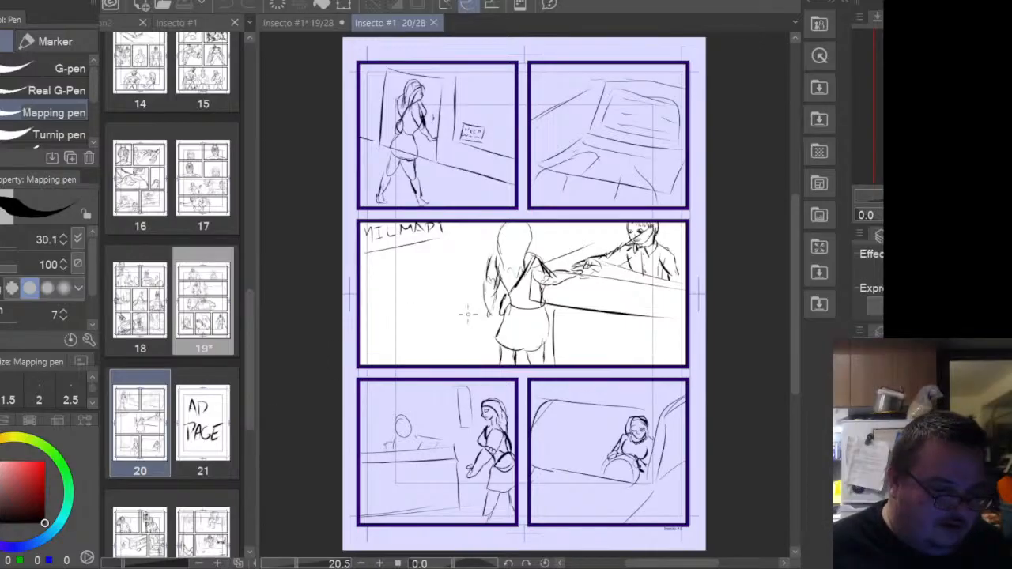
scroll(594, 262, "up", 2)
scroll(630, 66, "up", 2)
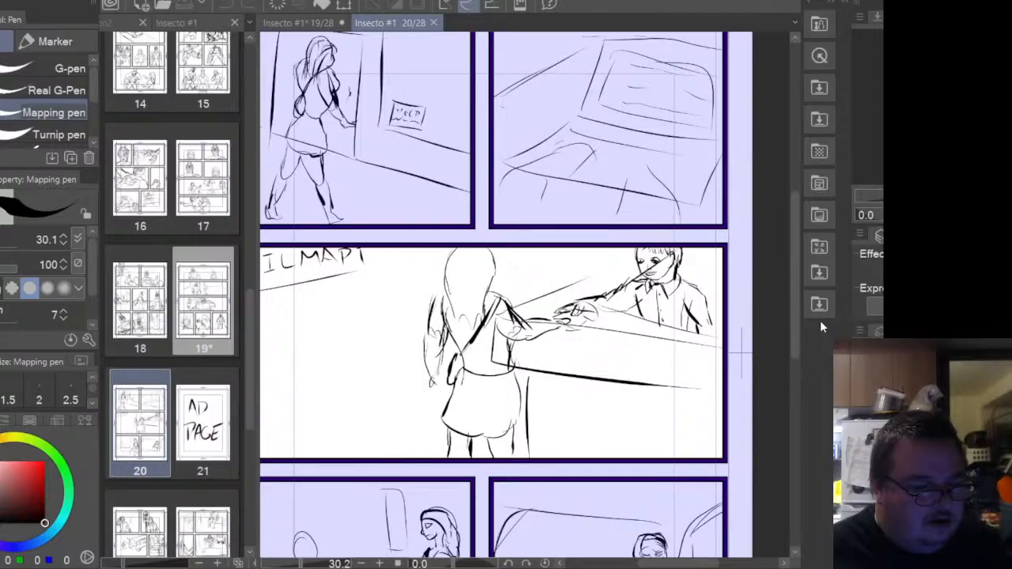
mouse_move(790, 241)
left_mouse_down()
mouse_move(776, 214)
mouse_move(796, 239)
left_mouse_up()
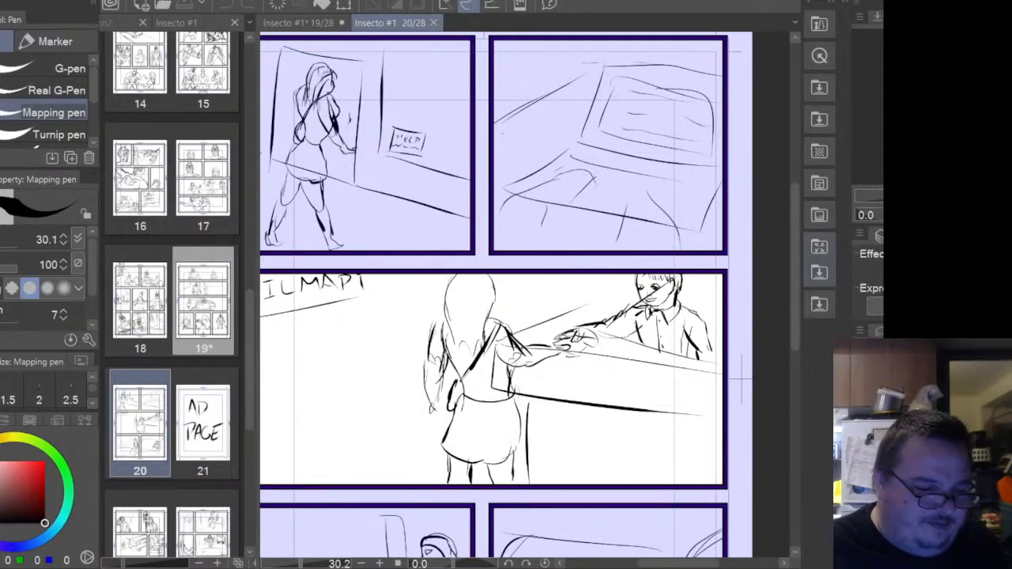
scroll(789, 369, "down", 3)
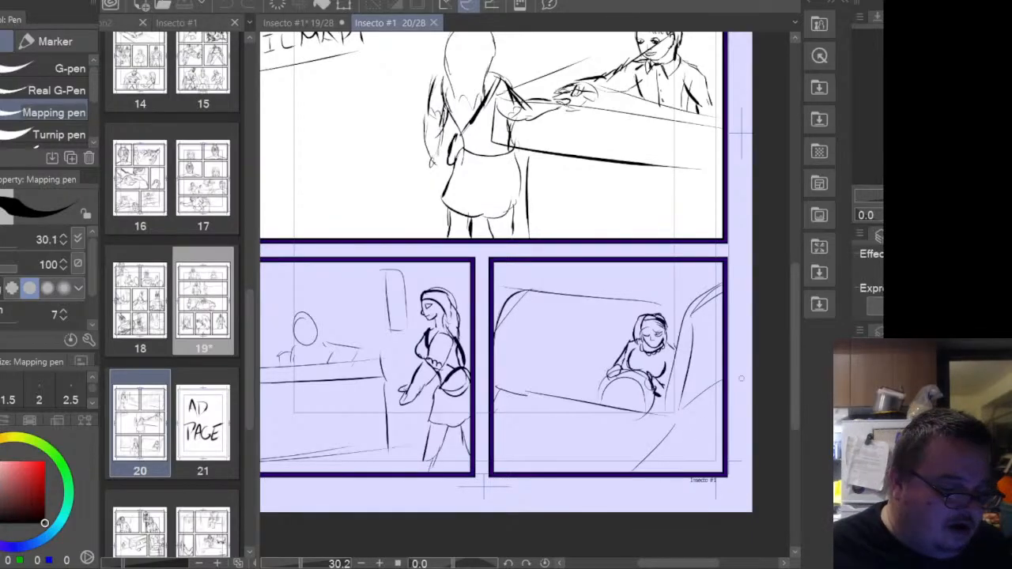
scroll(760, 358, "down", 1)
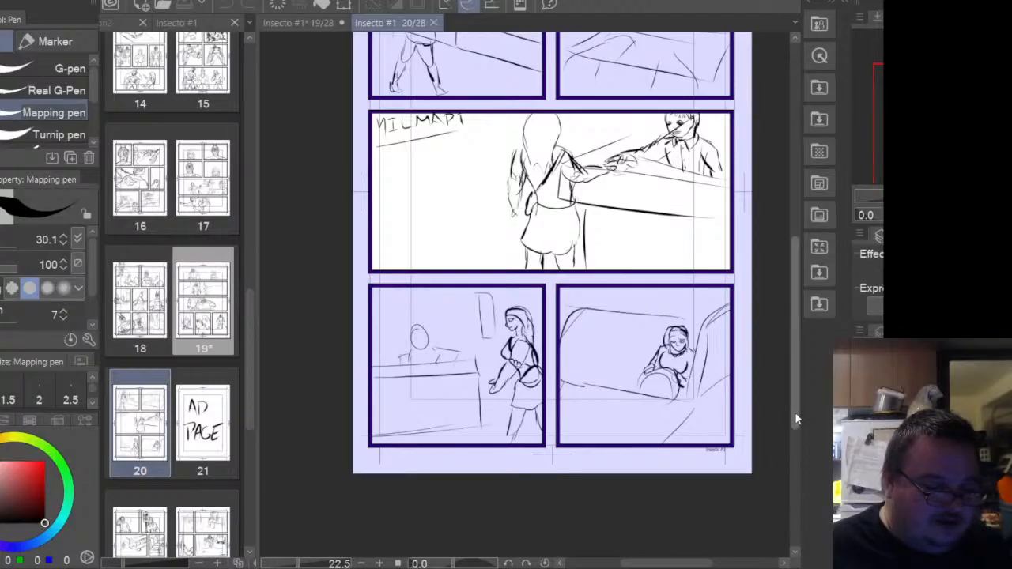
scroll(810, 411, "up", 2)
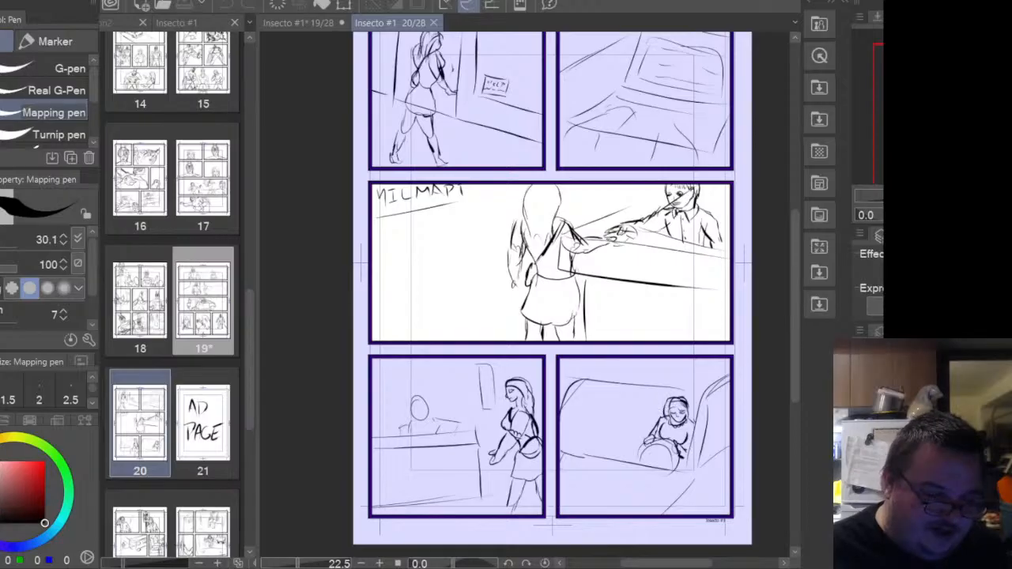
- Select the frame folder of page 20's lower-right panel showing the driver in the car
left_click(933, 442)
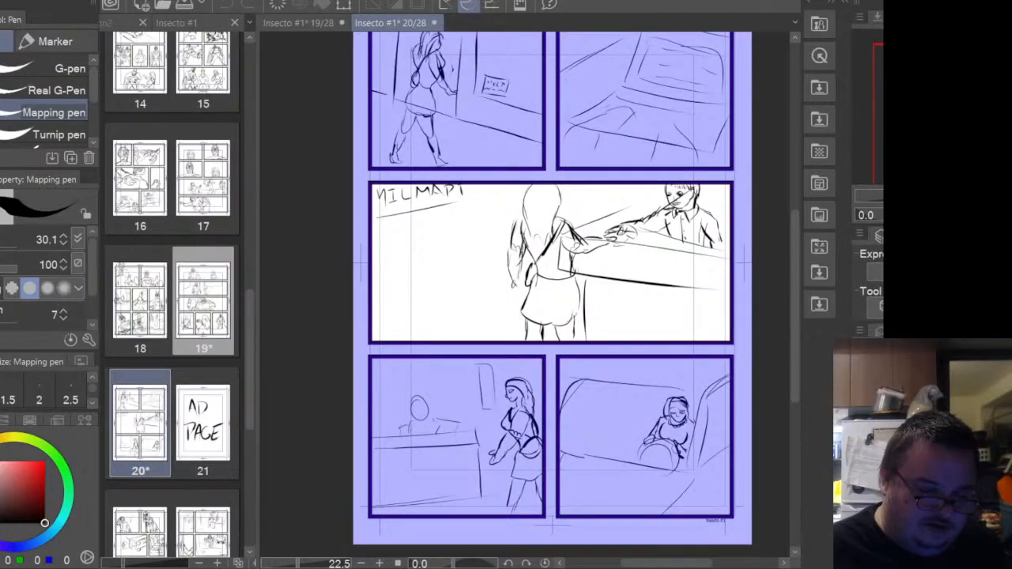
left_click(933, 458)
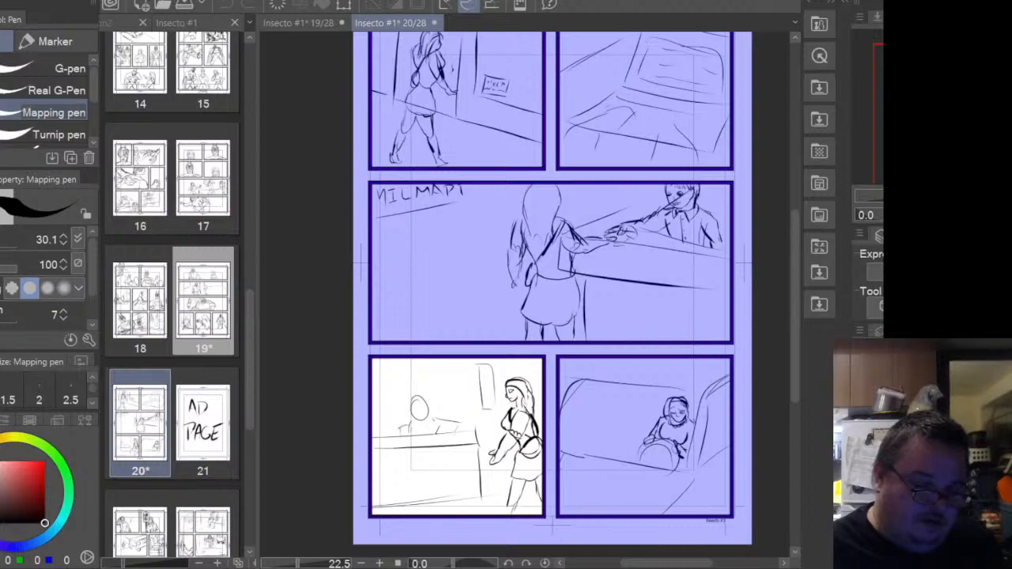
left_click(644, 437)
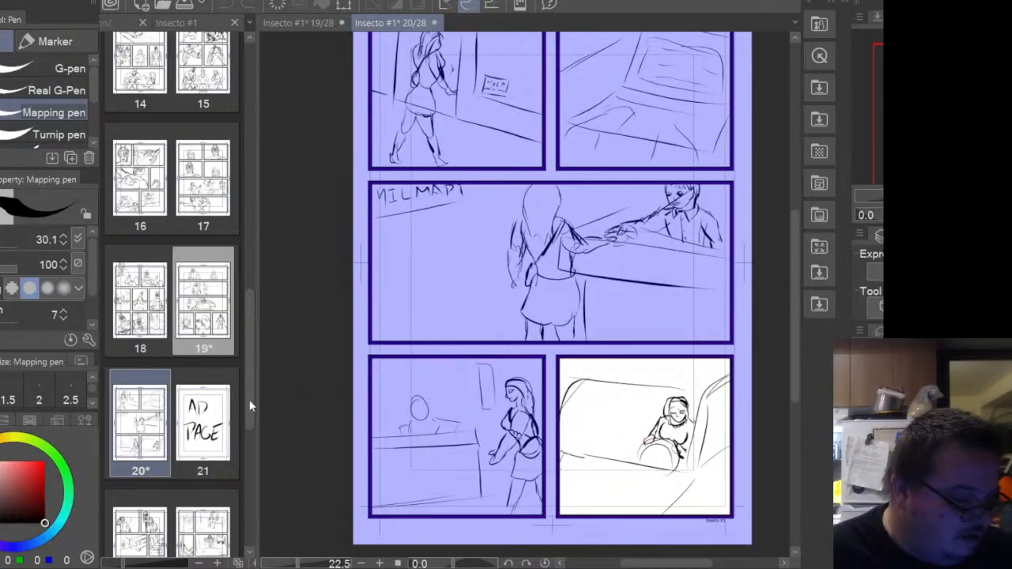
- Return to page 19 and examine the car, the leaning woman and the driver against the figures in the surrounding panels
left_click(313, 30)
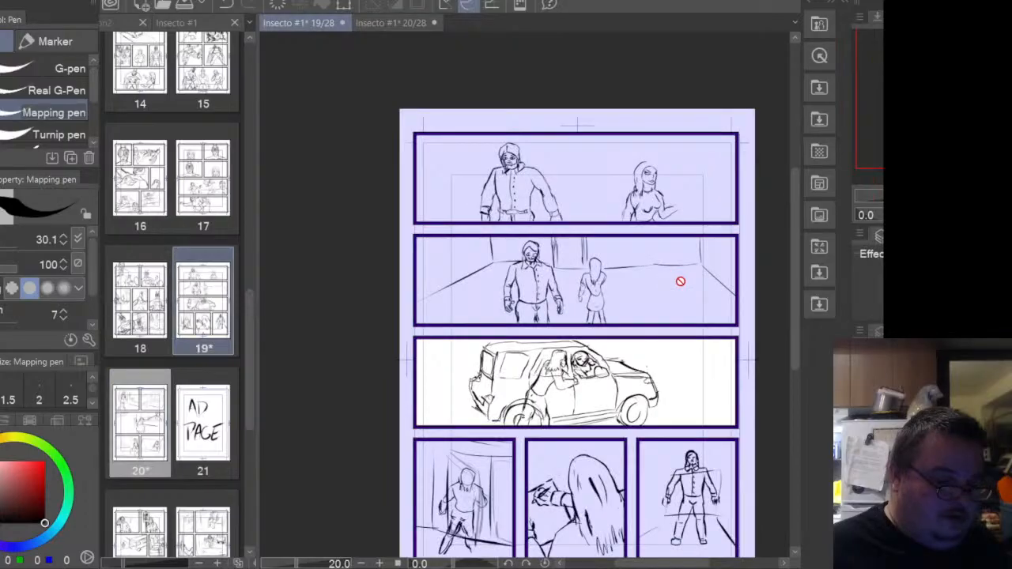
scroll(792, 369, "down", 3)
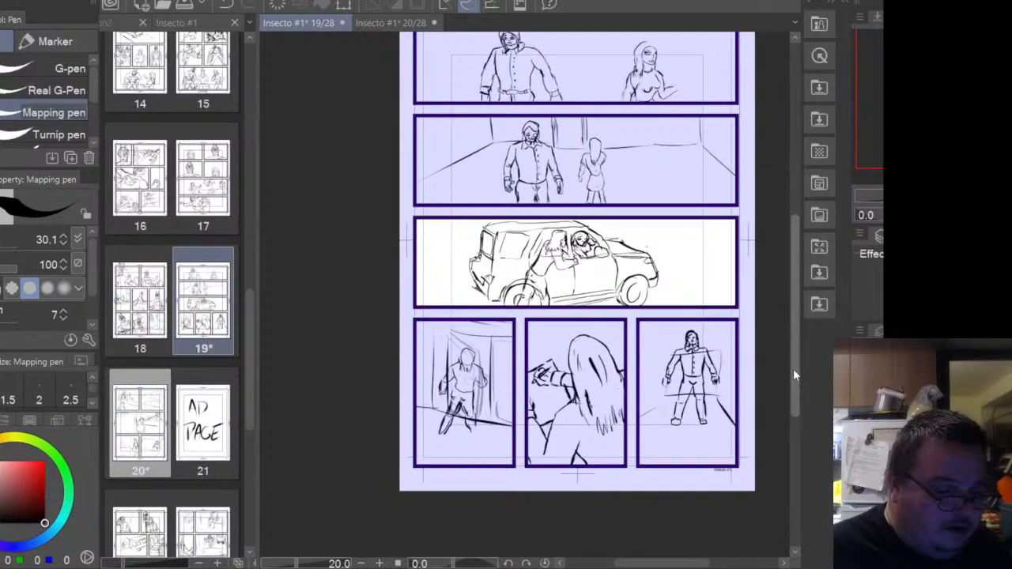
left_click_drag(793, 369, 790, 355)
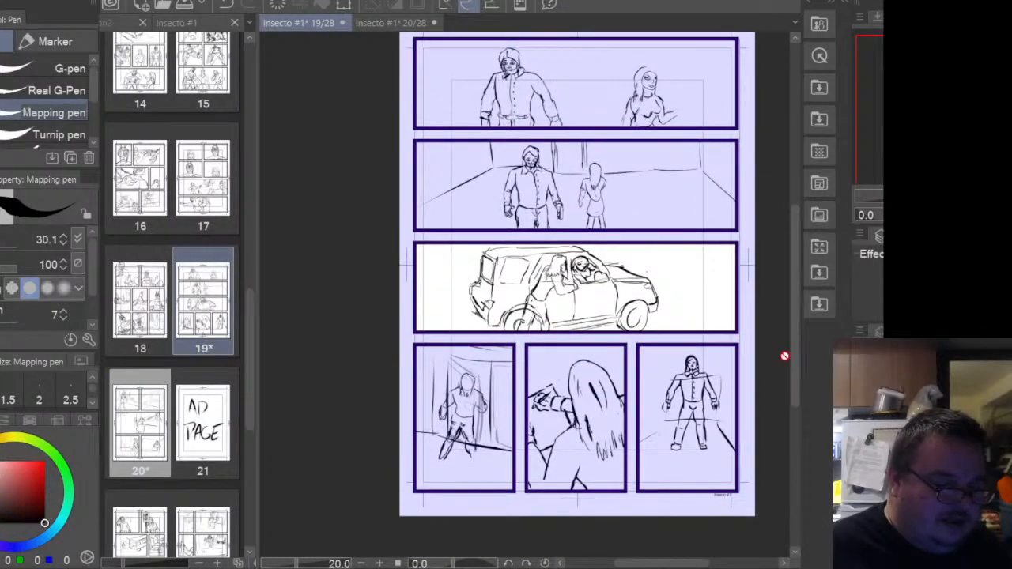
scroll(594, 289, "up", 2)
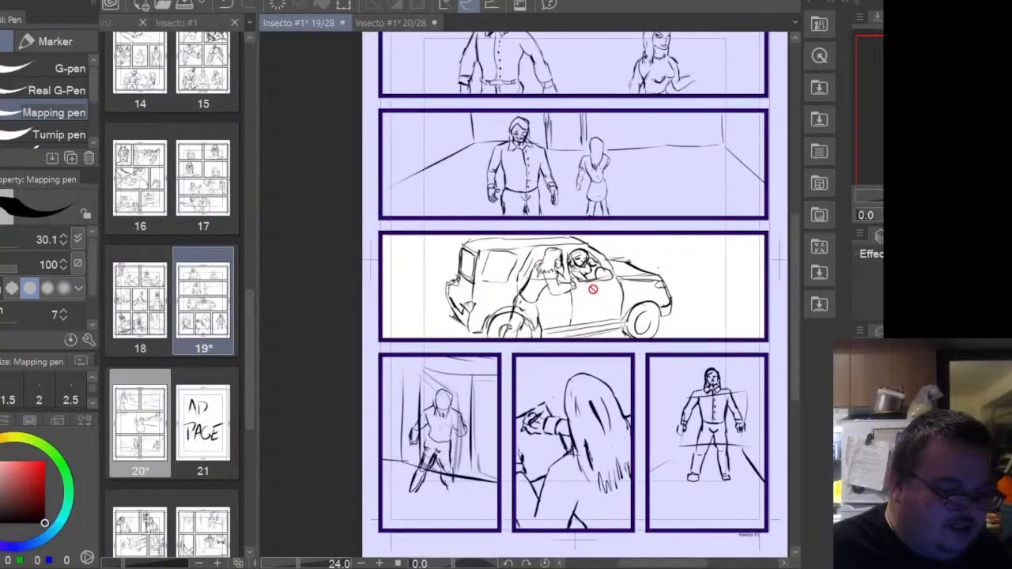
scroll(580, 269, "up", 1)
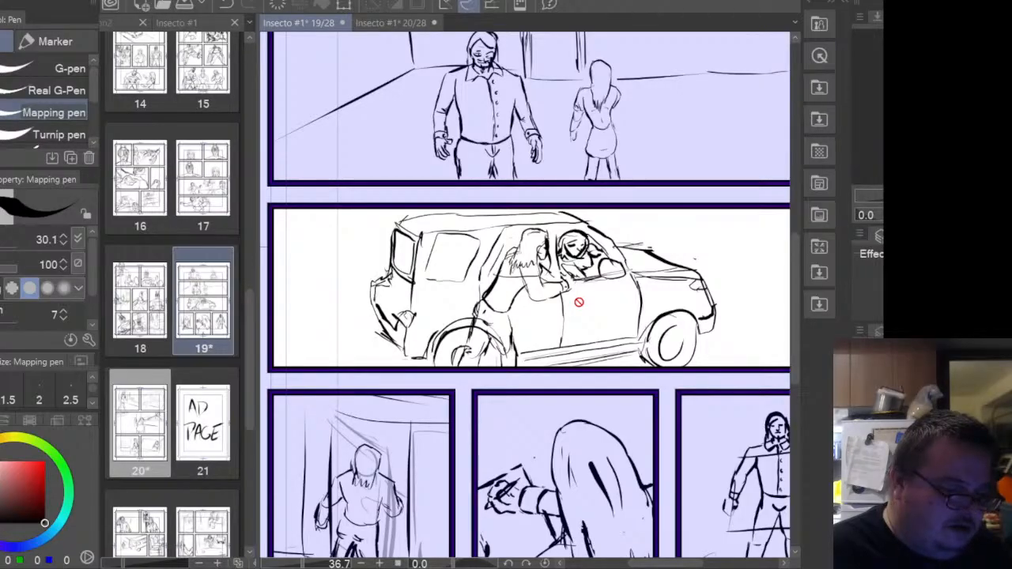
scroll(579, 302, "down", 2)
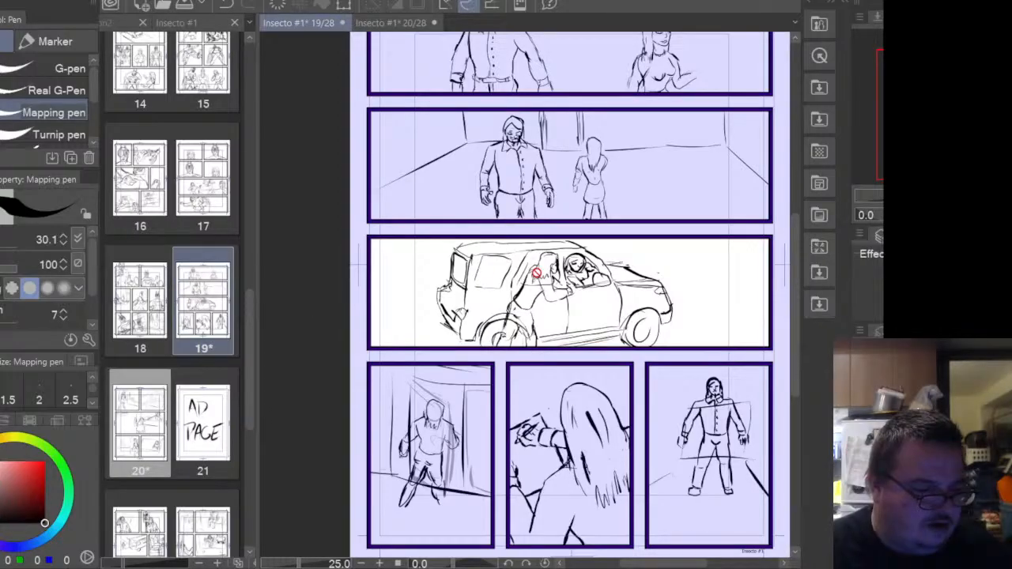
scroll(546, 272, "up", 2)
scroll(571, 262, "down", 1)
scroll(571, 262, "up", 4)
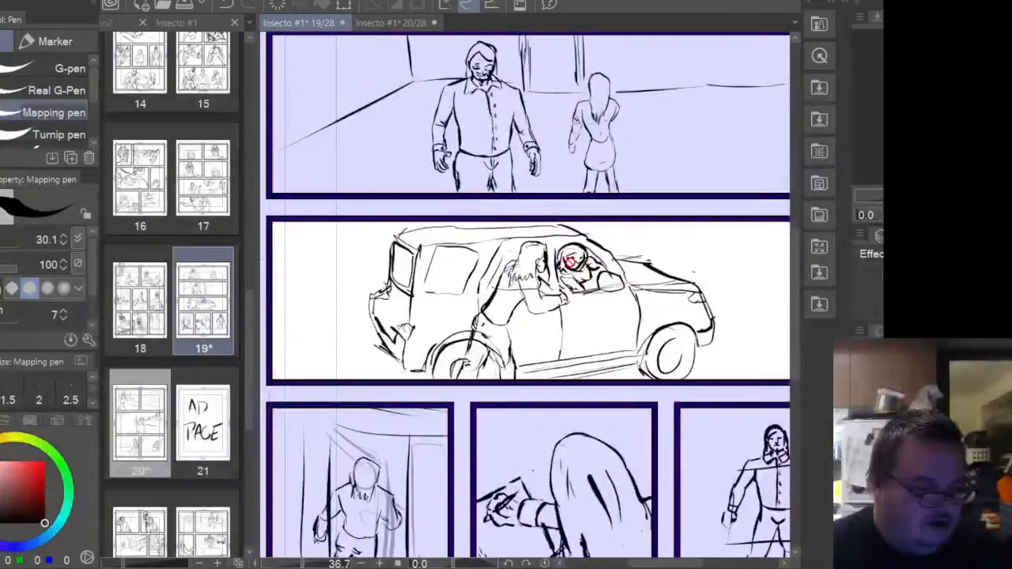
scroll(572, 269, "down", 2)
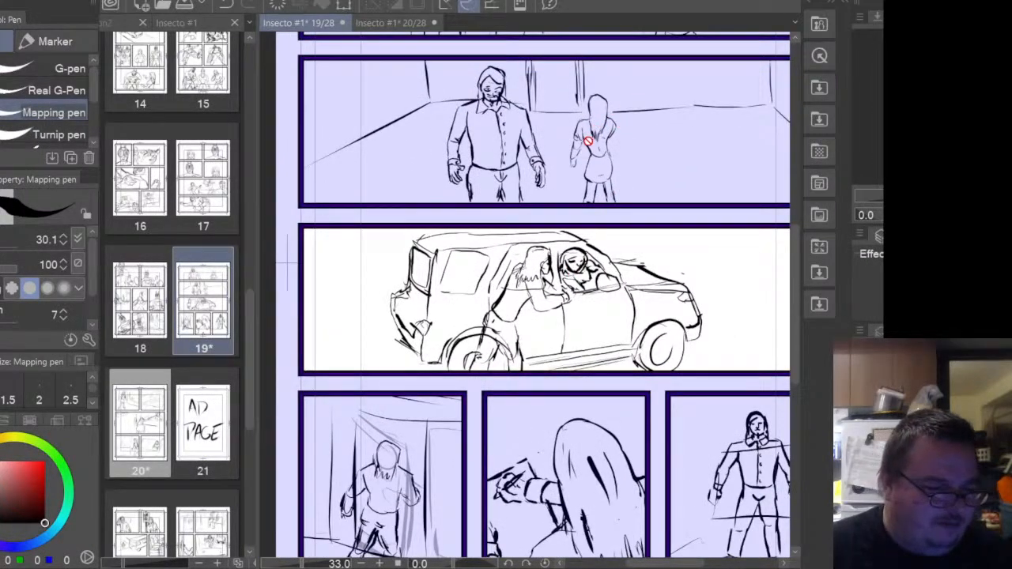
scroll(602, 184, "down", 1)
scroll(602, 185, "down", 1)
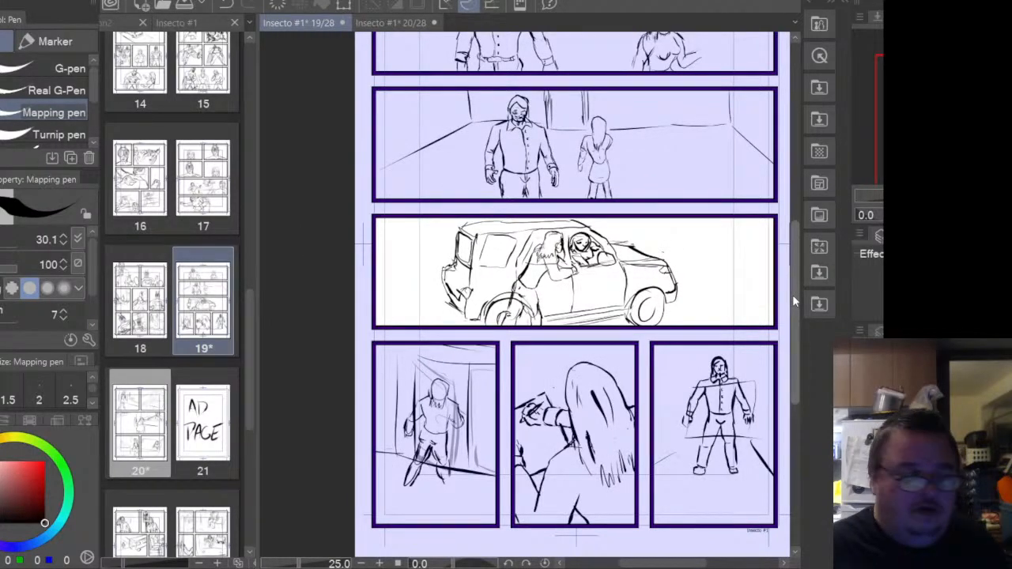
scroll(564, 320, "up", 4)
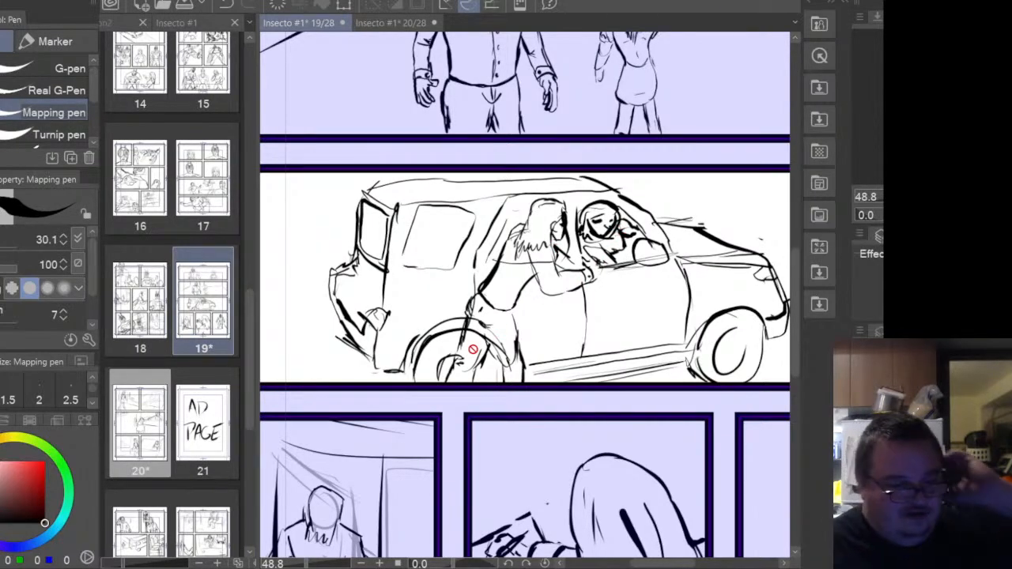
scroll(472, 349, "down", 3)
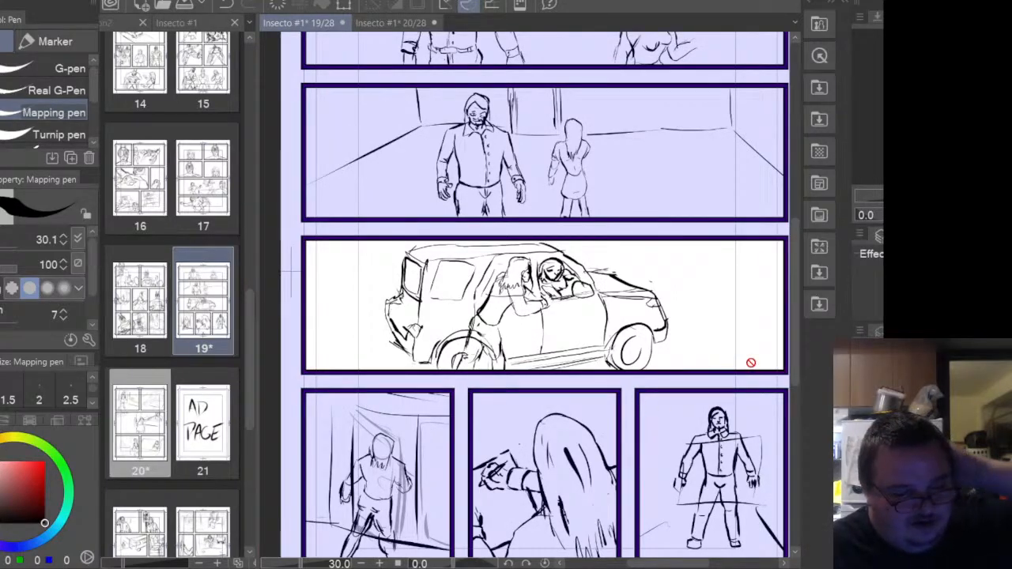
scroll(750, 363, "up", 1)
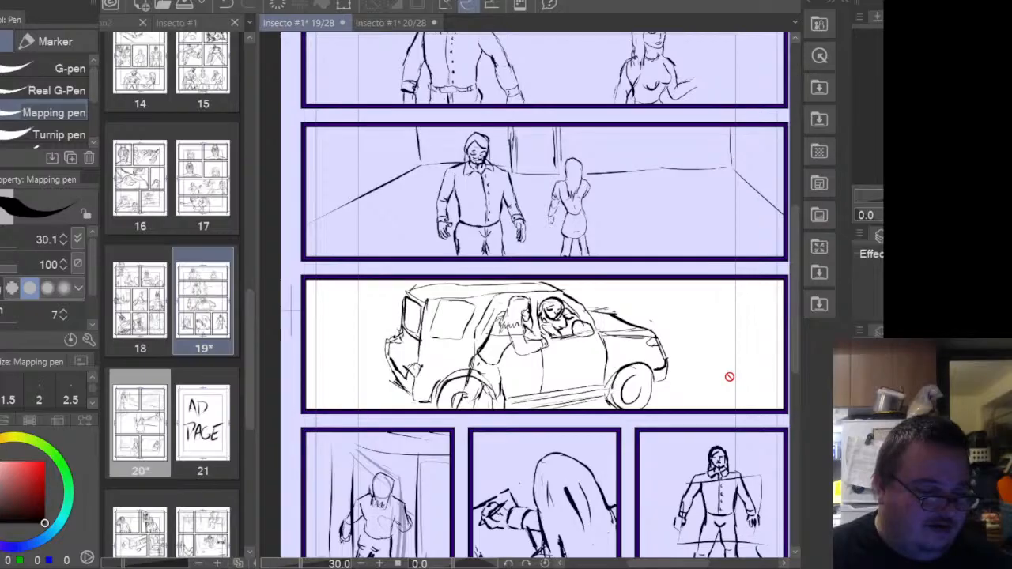
scroll(729, 376, "down", 1)
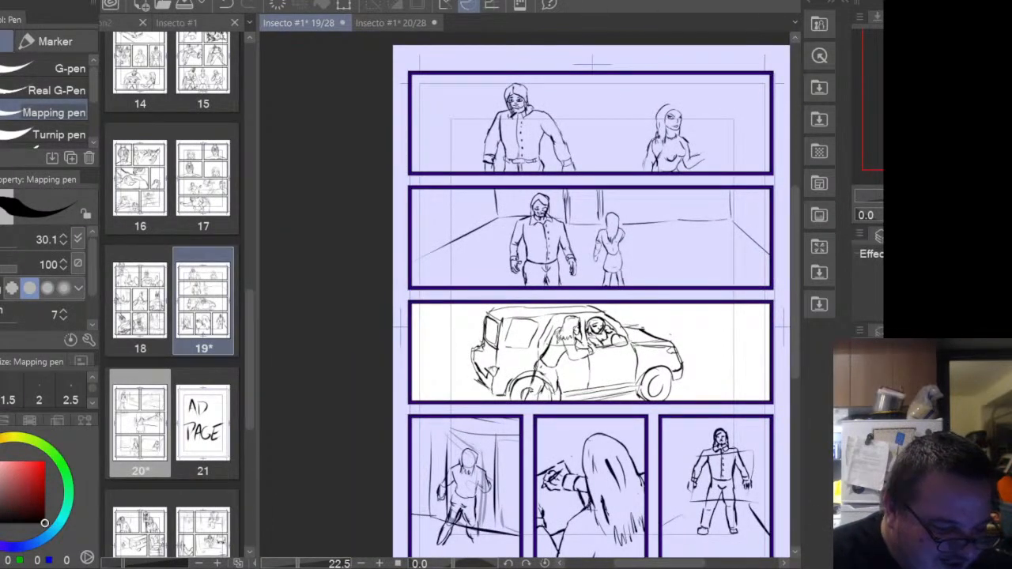
- Scale up the woman leaning into the car window in page 19's third-row panel, keeping her lower-left corner fixed
left_click_drag(687, 563, 713, 563)
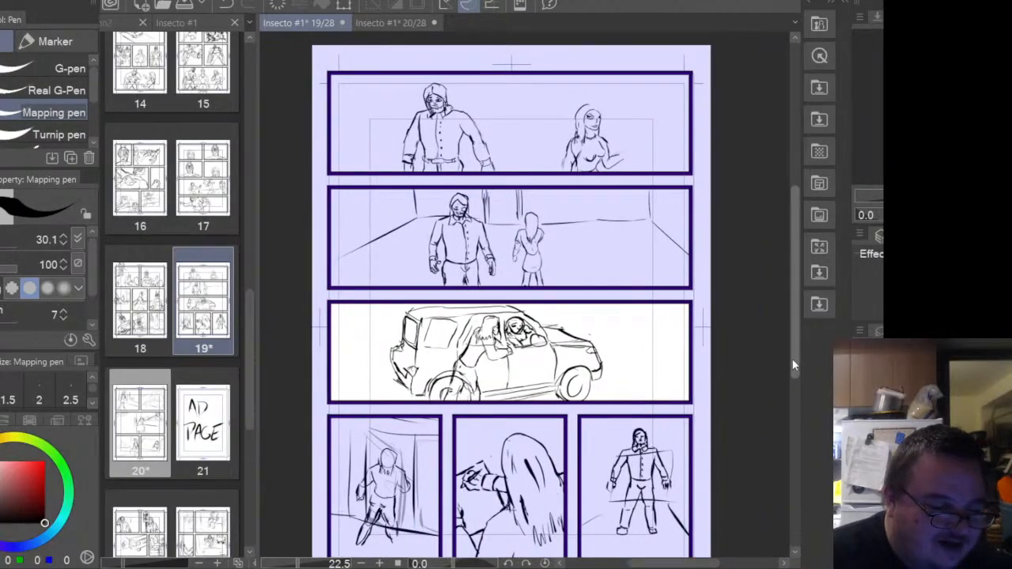
left_click_drag(792, 354, 790, 369)
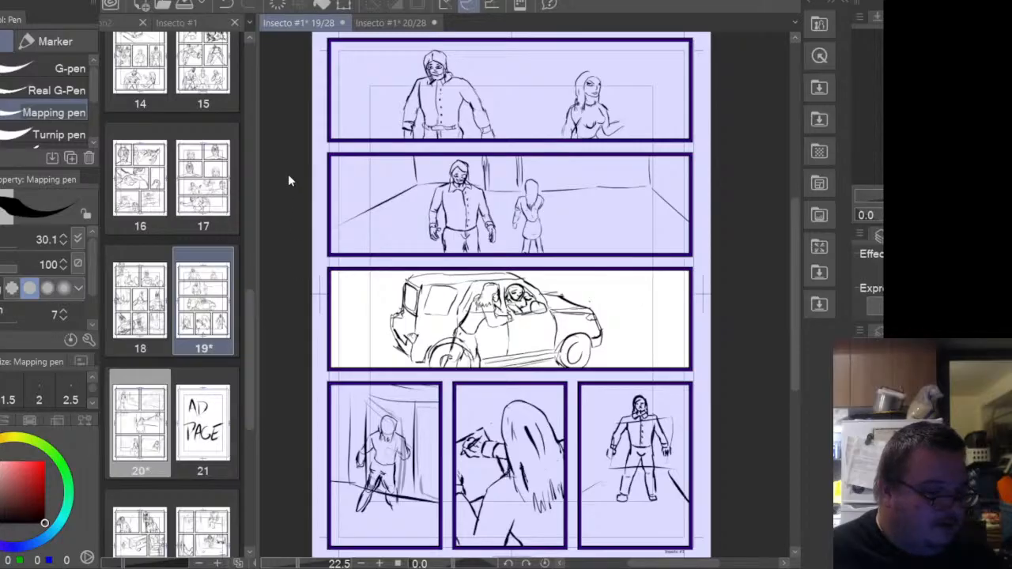
key("ctrl+t")
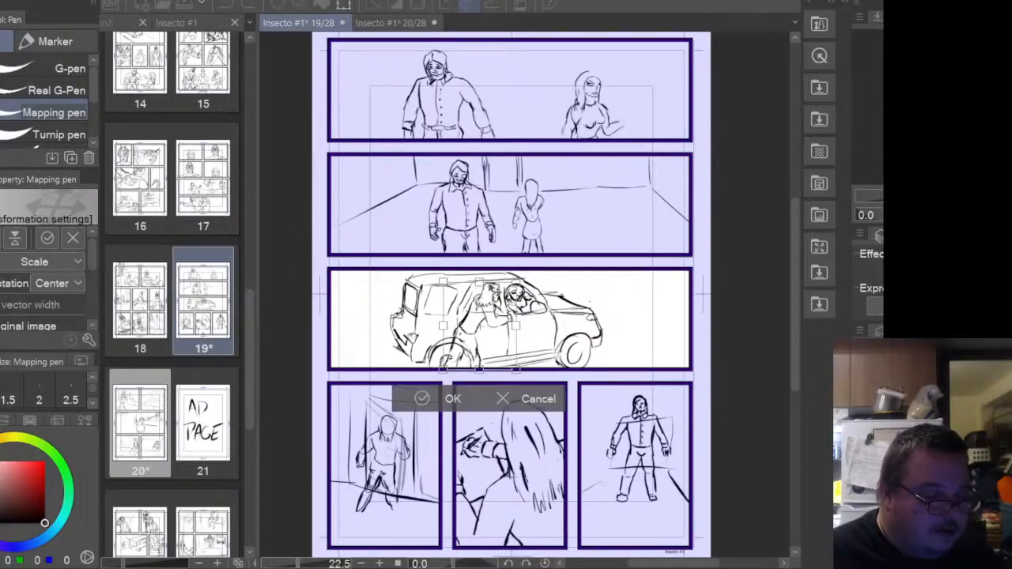
left_click_drag(516, 282, 524, 272)
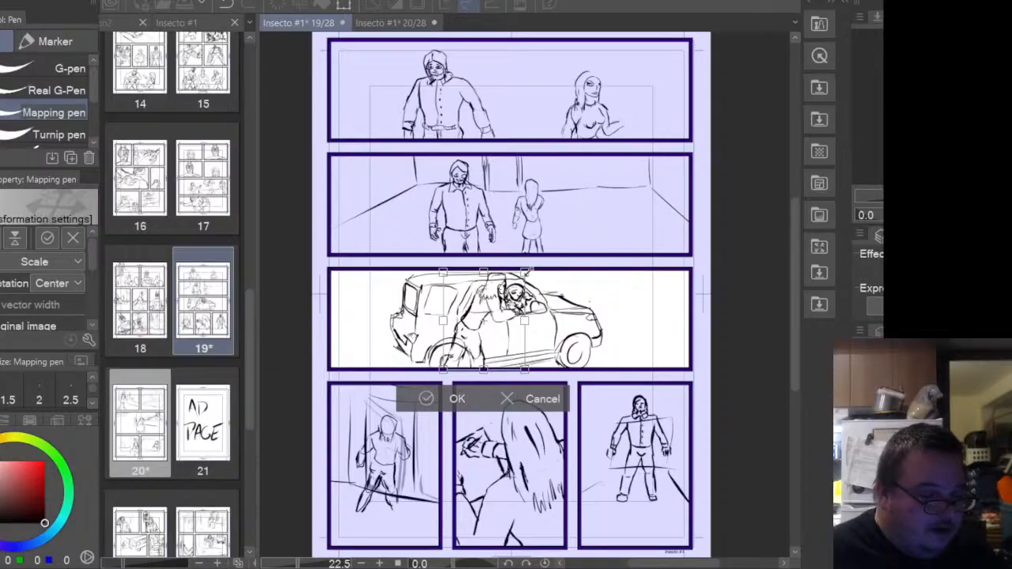
left_click_drag(527, 270, 525, 275)
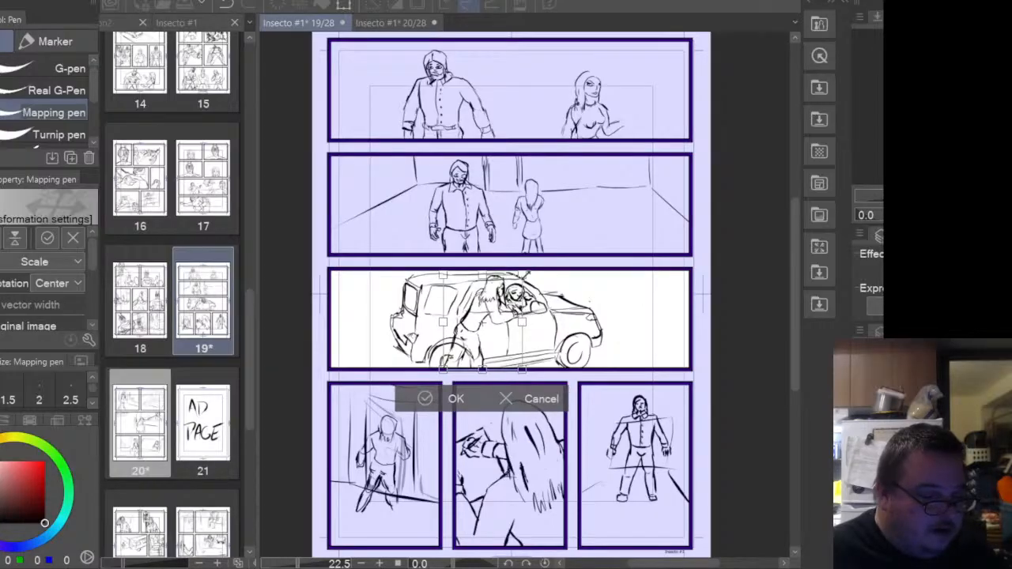
left_click(469, 395)
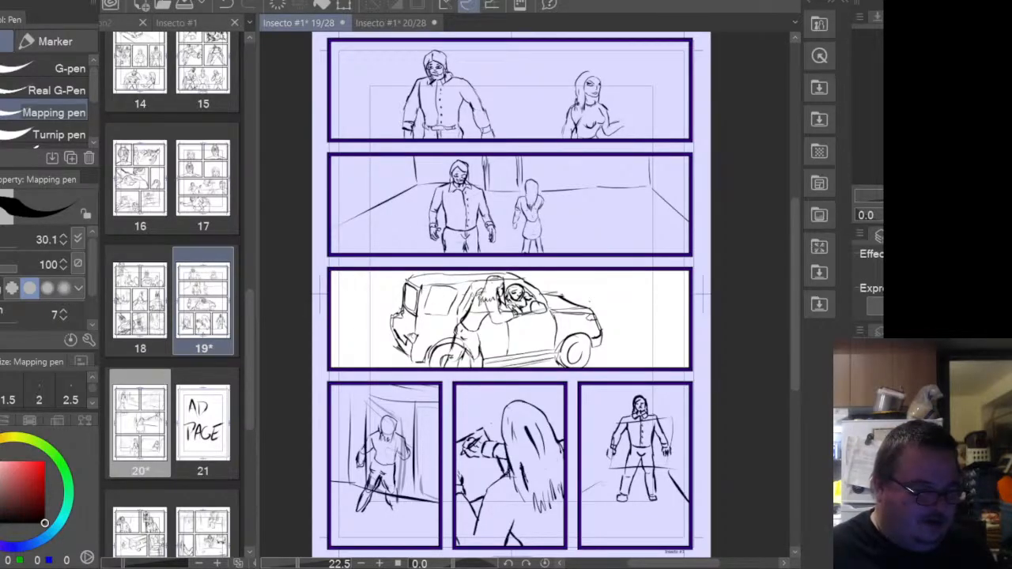
scroll(473, 294, "up", 2)
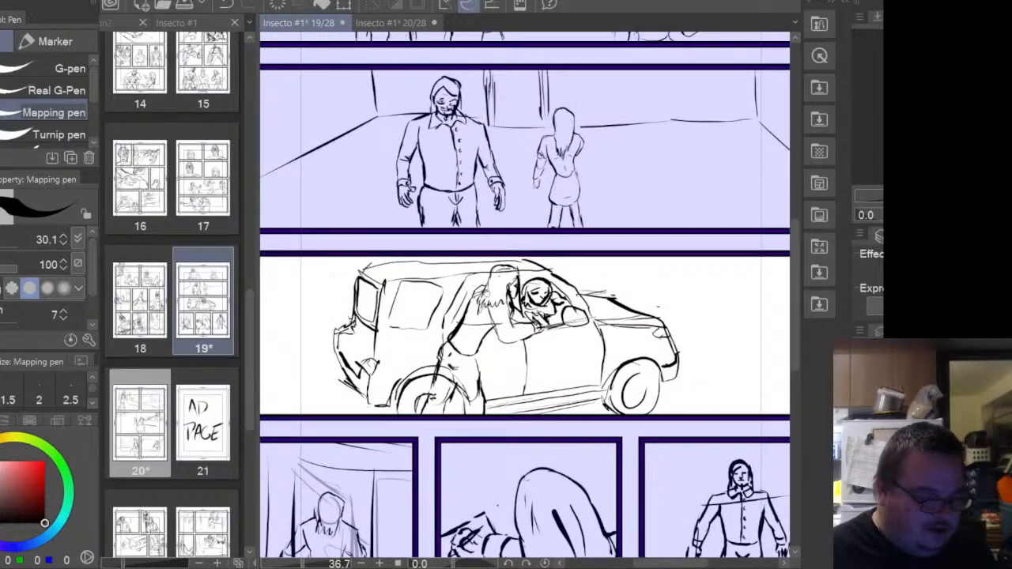
key("ctrl+plus")
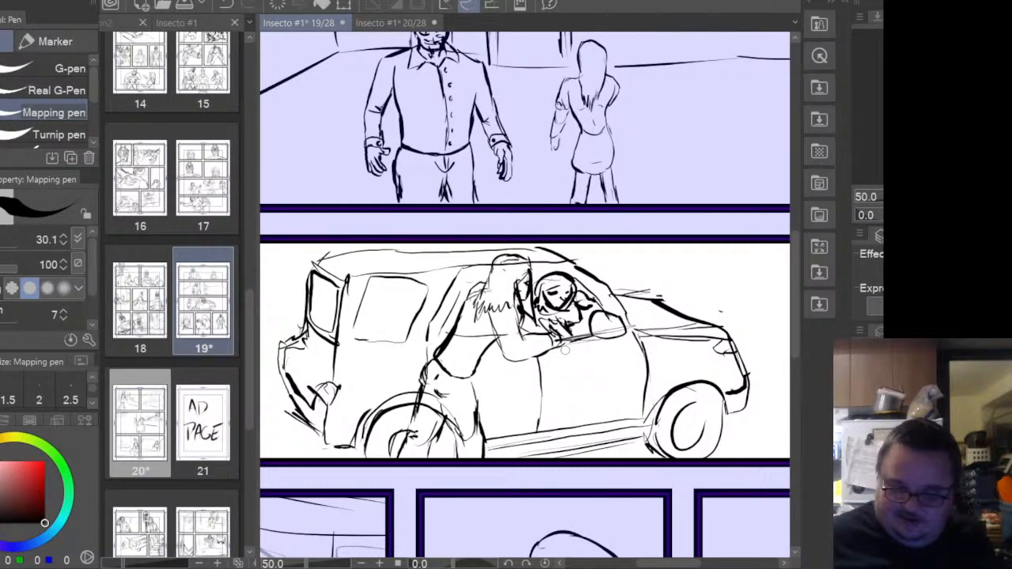
- Switch back to page 20
left_click(389, 23)
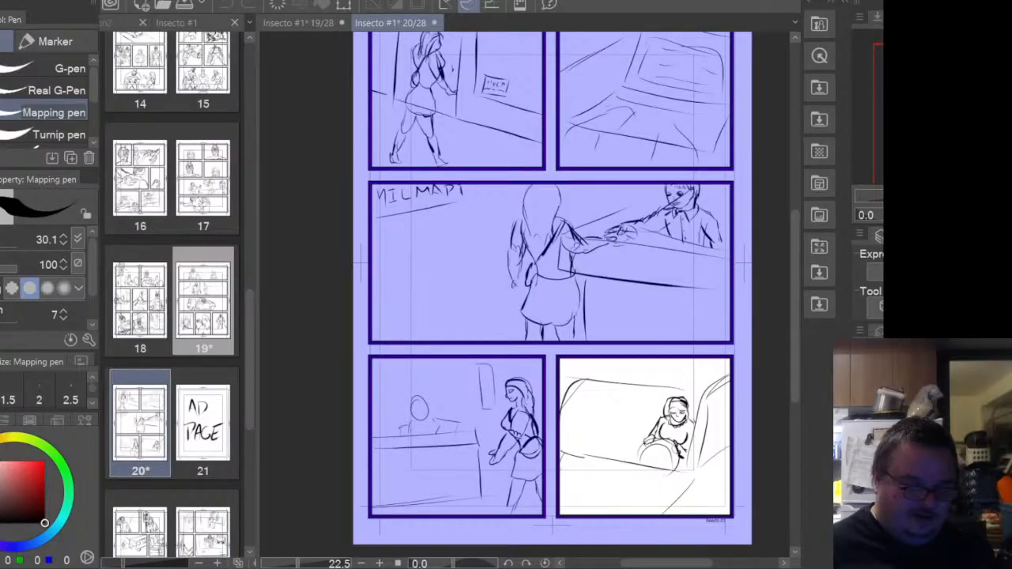
key("ctrl+z")
key("ctrl+z")
key("ctrl+z")
key("ctrl+z")
key("ctrl+z")
key("ctrl+z")
key("ctrl+z")
key("ctrl+z")
key("ctrl+y")
key("ctrl+y")
key("ctrl+y")
key("ctrl+y")
key("ctrl+y")
key("ctrl+y")
key("ctrl+y")
key("ctrl+y")
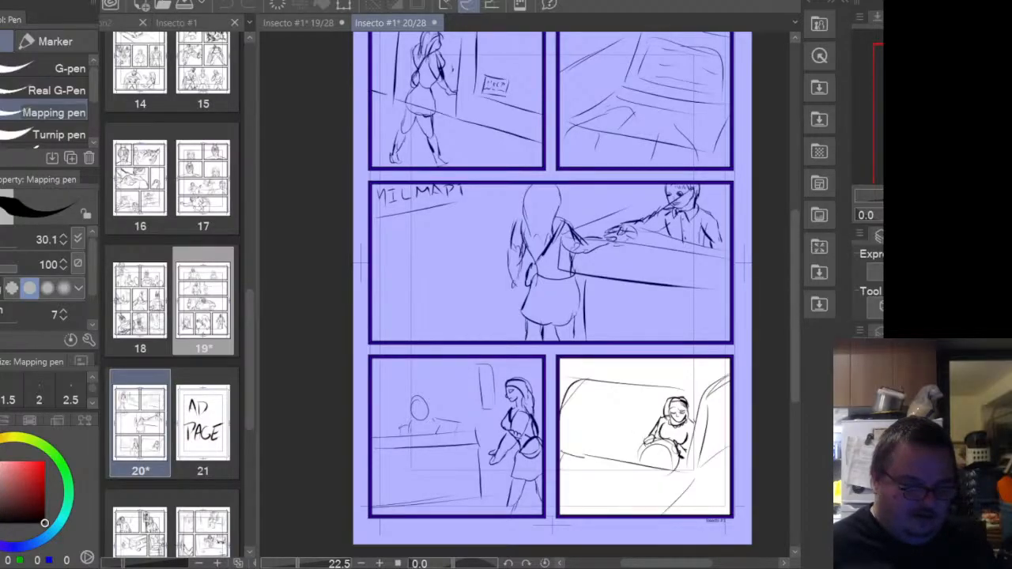
- Select the drawing layer inside the frame folder of page 20's lower-right panel
key("alt+bracketleft")
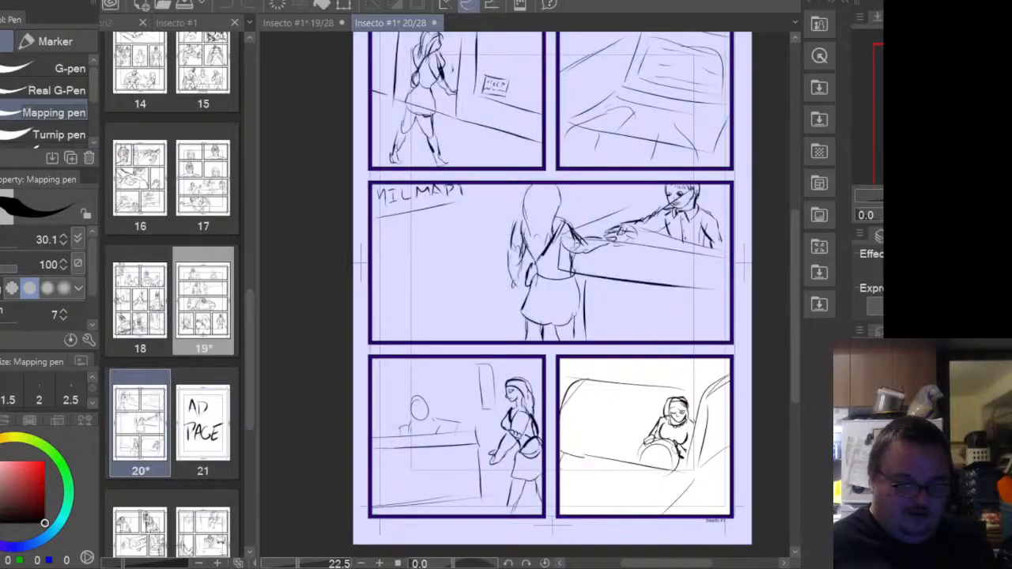
- Ink the long curved contour beside the seated woman in page 20's lower-right panel, following the rough sketch from the bottom end upward
key("alt+bracketleft")
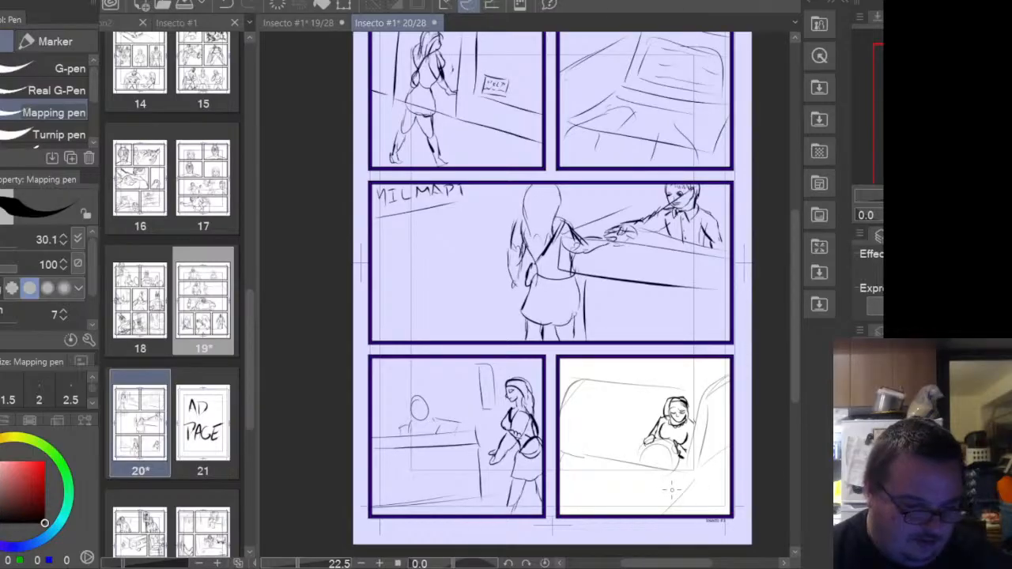
scroll(707, 462, "up", 5)
scroll(713, 464, "up", 2)
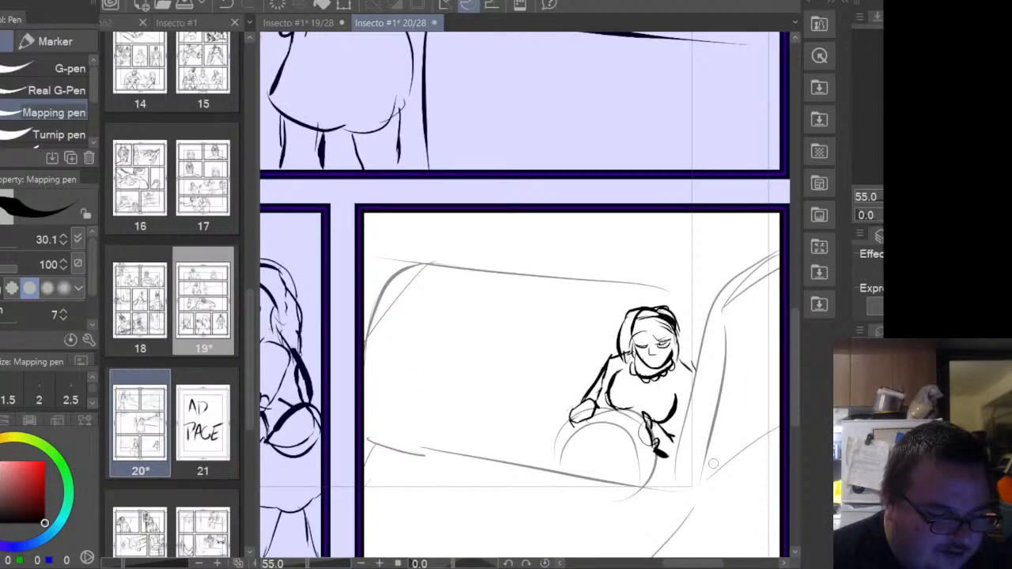
scroll(791, 403, "up", 2)
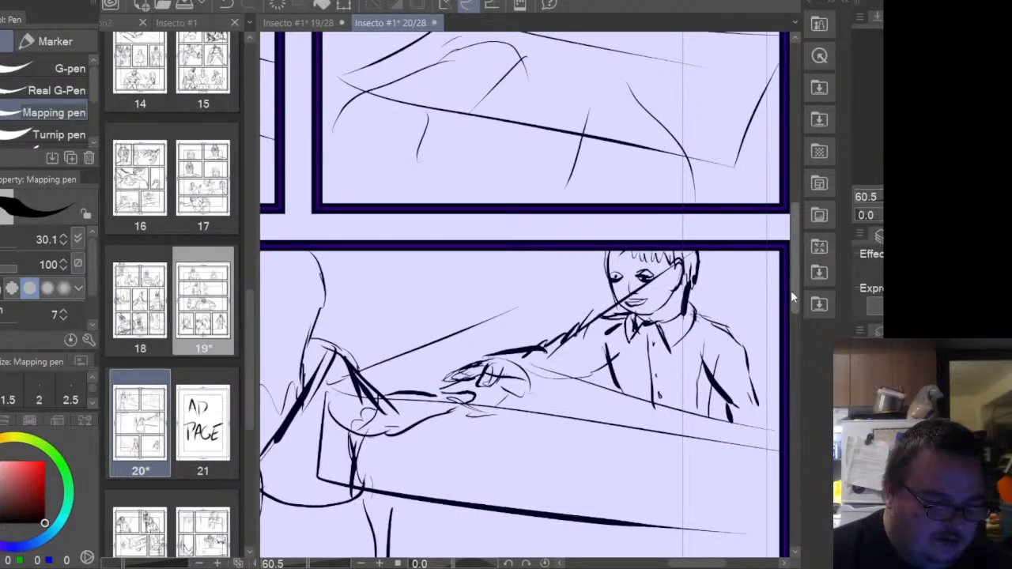
left_click_drag(792, 292, 791, 430)
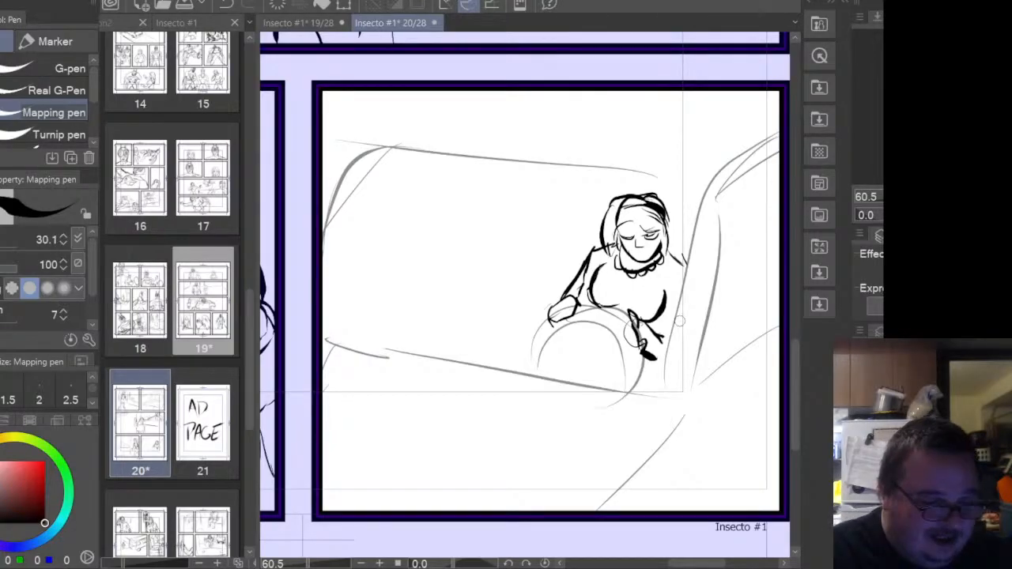
left_click_drag(664, 392, 686, 297)
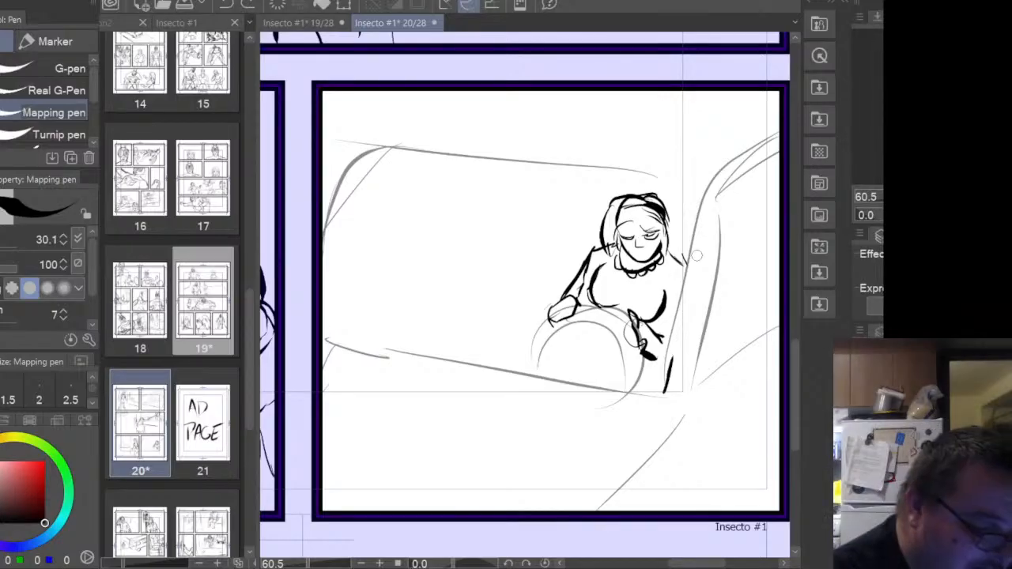
key("ctrl+z")
left_click_drag(663, 392, 708, 194)
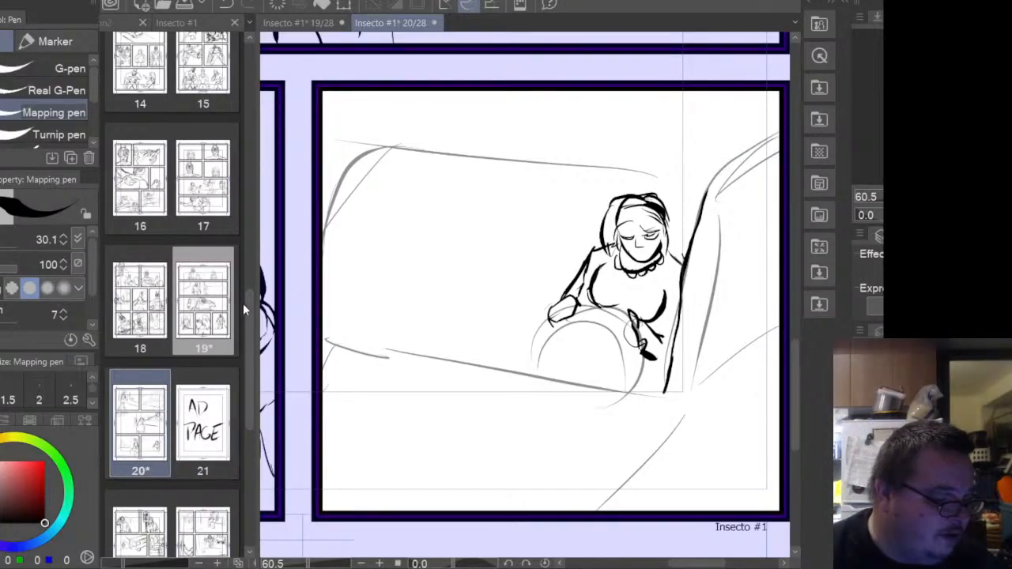
- Widen the Insecto #1 page overview and enlarge its thumbnails until one two-page spread fills each row
left_click_drag(258, 295, 752, 286)
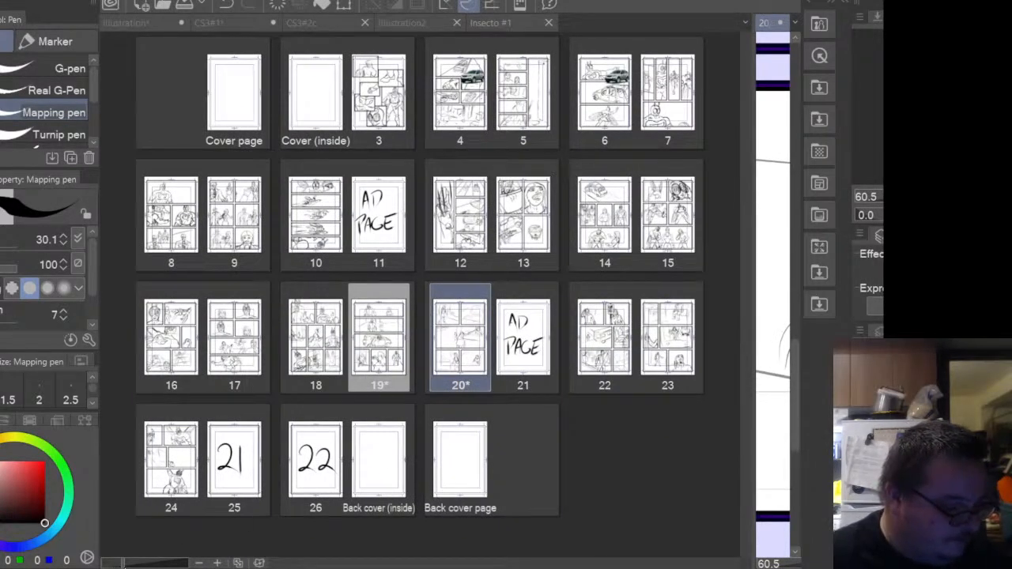
left_click_drag(115, 564, 187, 563)
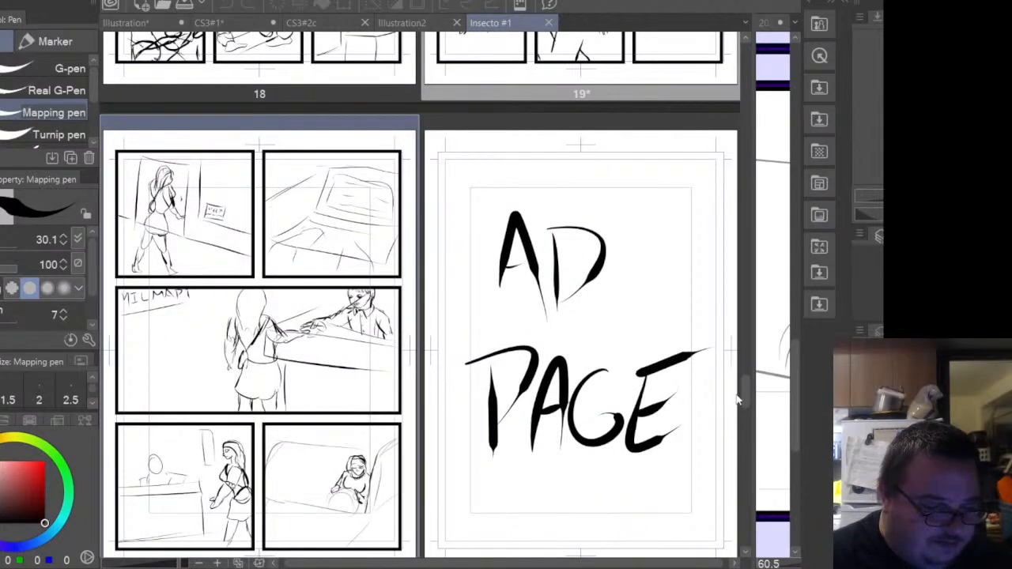
- Move page 3, the overlapping-panel page introducing the costumed hero, to directly after page 5
left_click_drag(737, 399, 730, 95)
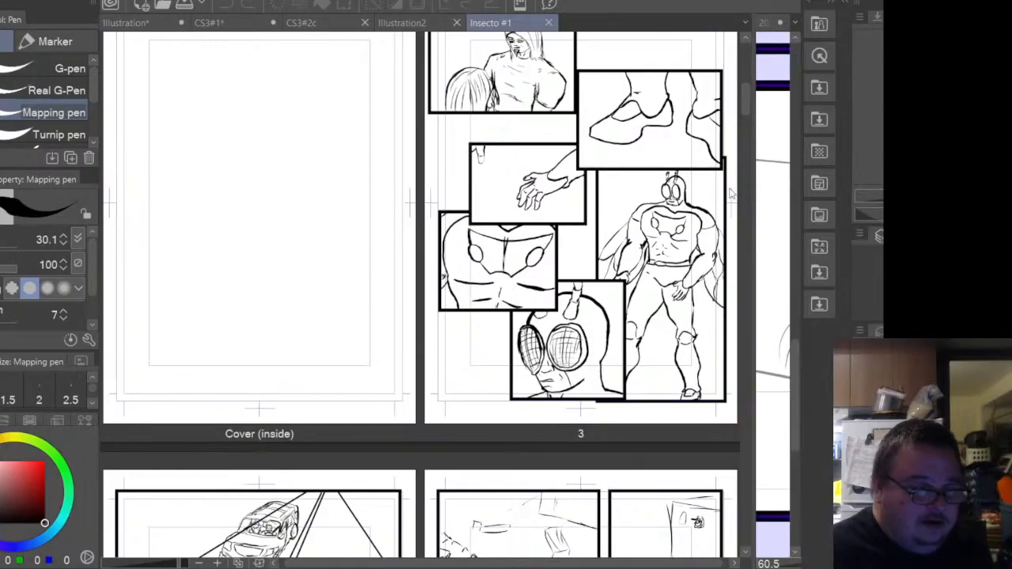
left_click_drag(745, 98, 772, 125)
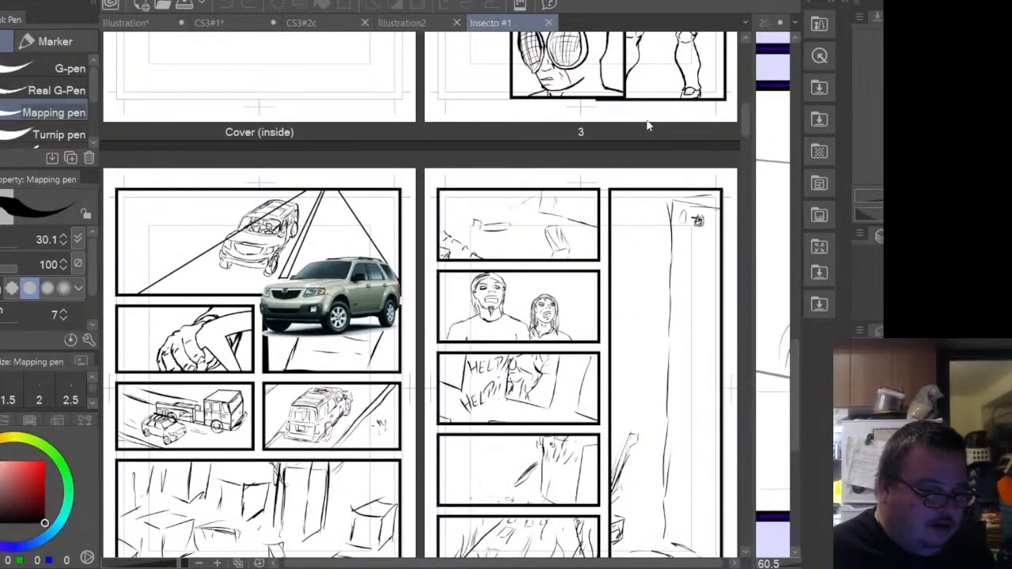
left_click(619, 103)
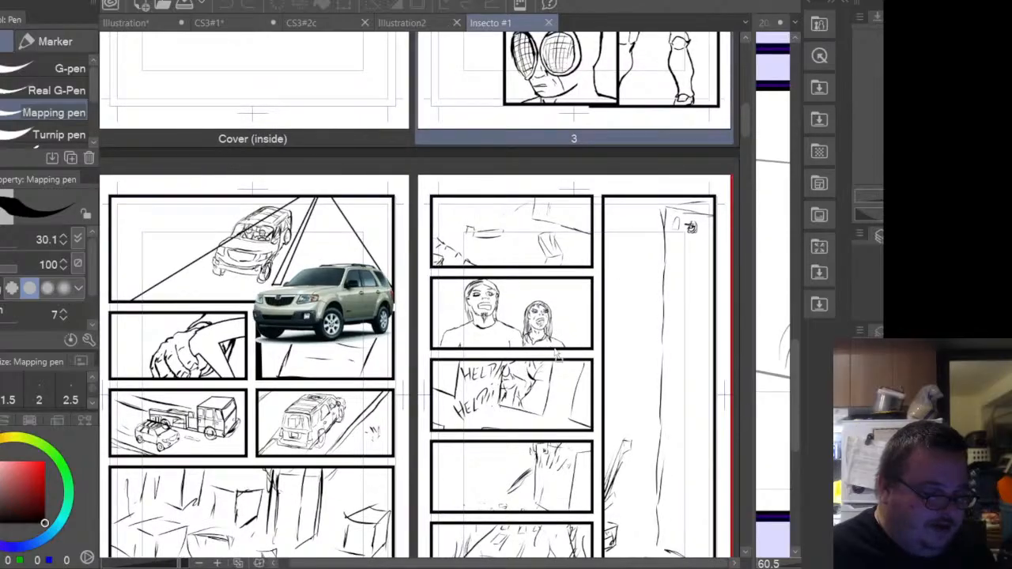
left_click(646, 403)
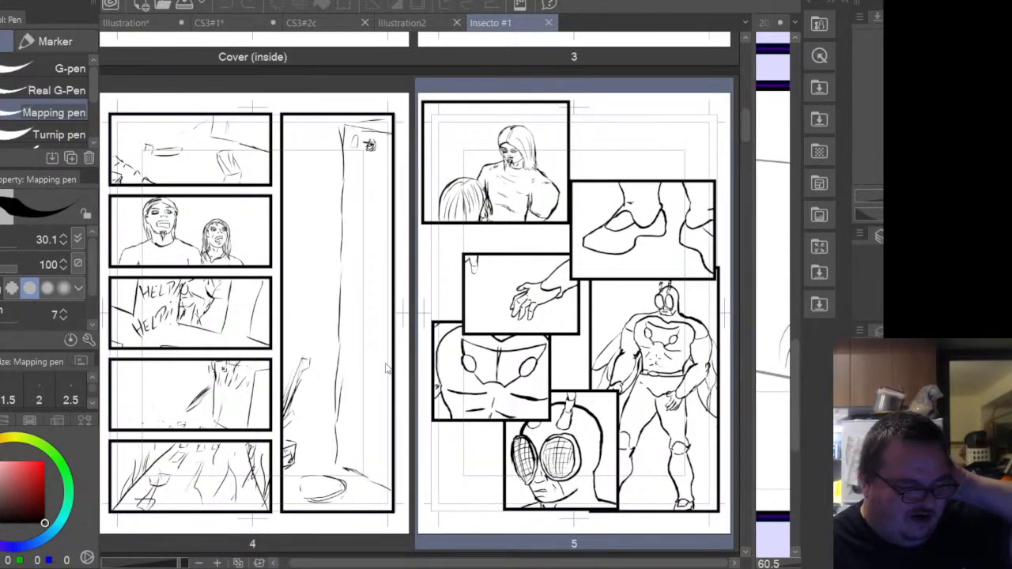
- Look through the reordered comic from page 4 to the inside back cover, checking how the spreads pair up
scroll(386, 368, "down", 3)
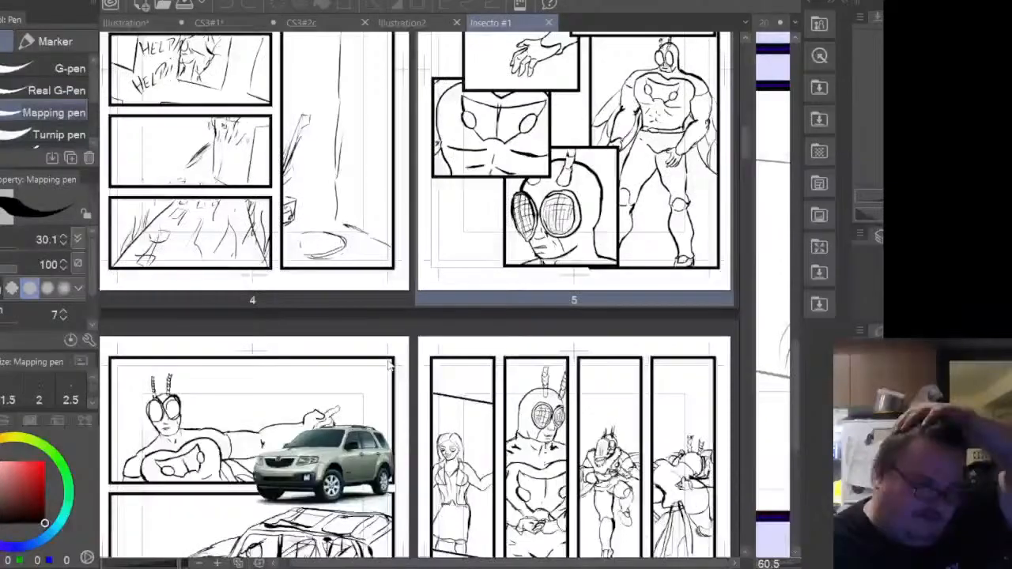
scroll(388, 366, "down", 2)
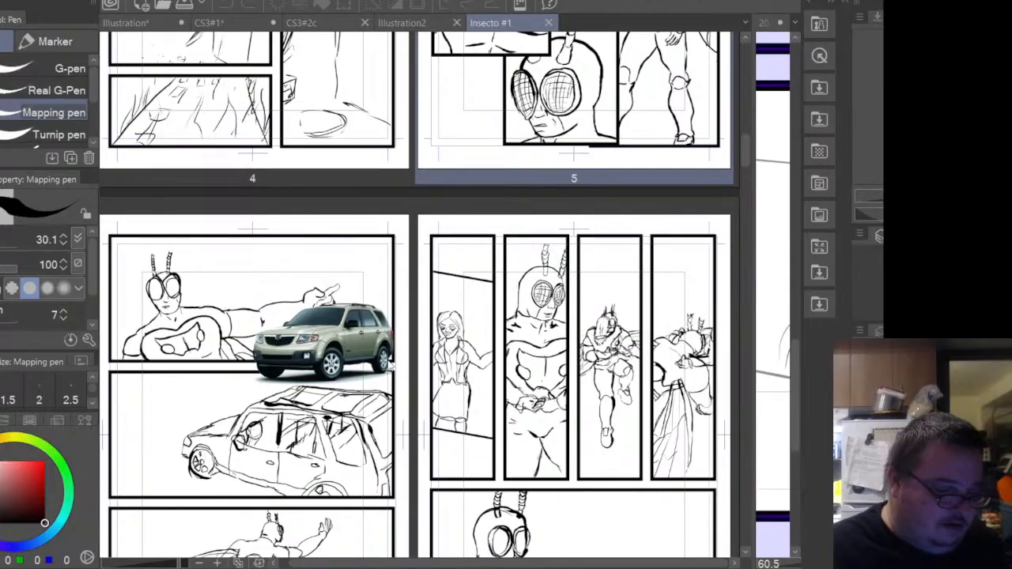
scroll(388, 365, "down", 12)
scroll(388, 365, "down", 20)
scroll(386, 364, "down", 8)
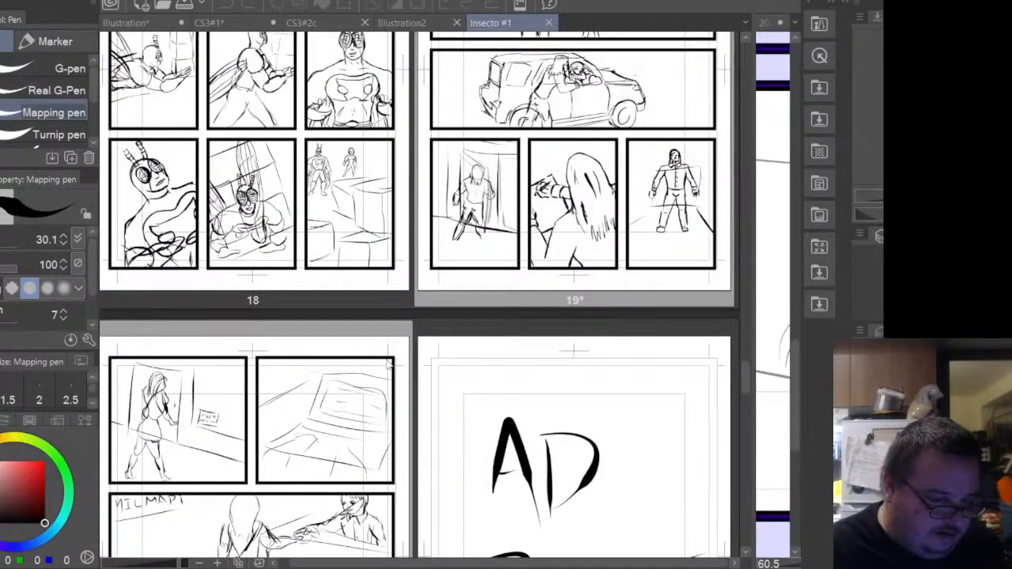
scroll(388, 363, "down", 5)
scroll(386, 364, "down", 20)
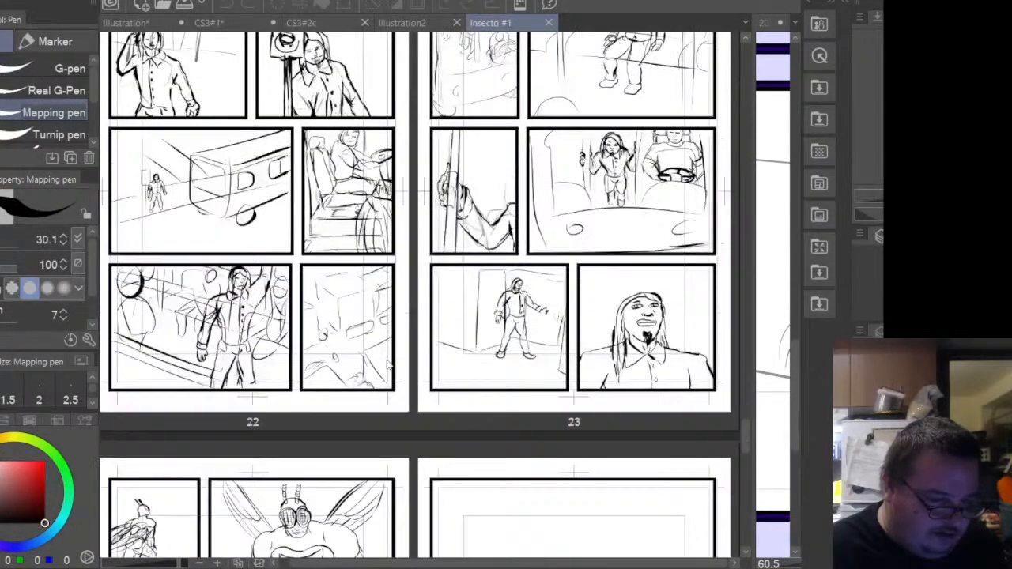
scroll(387, 364, "down", 8)
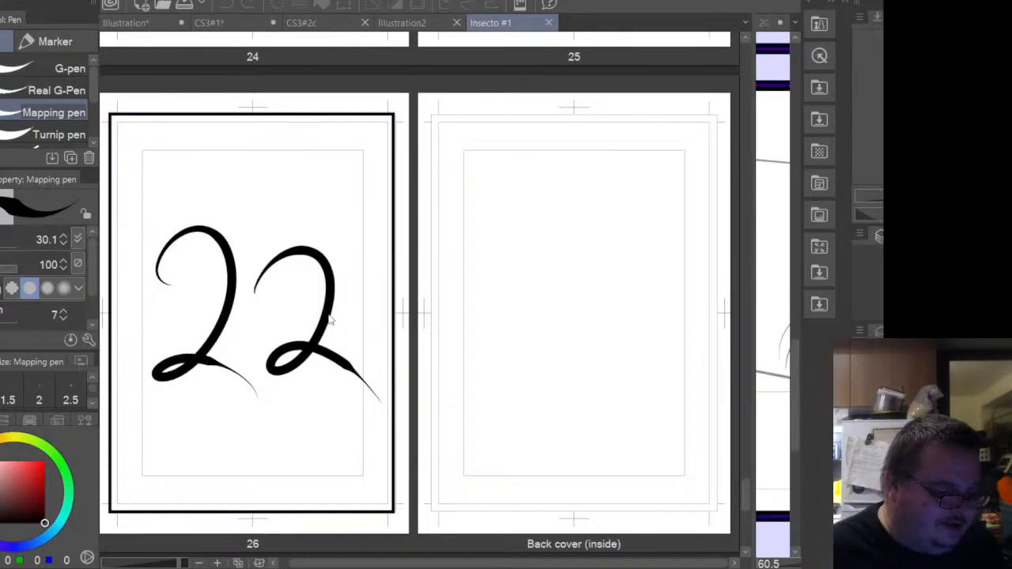
- Review the spreads in reverse order from page 26 back to the cover page
scroll(331, 318, "up", 5)
scroll(331, 318, "up", 10)
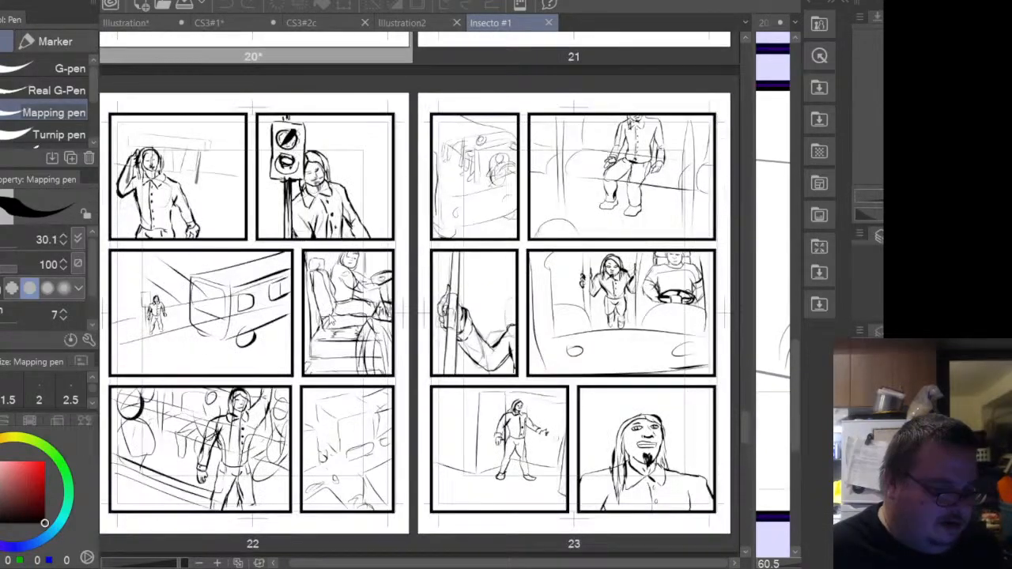
scroll(331, 318, "up", 2)
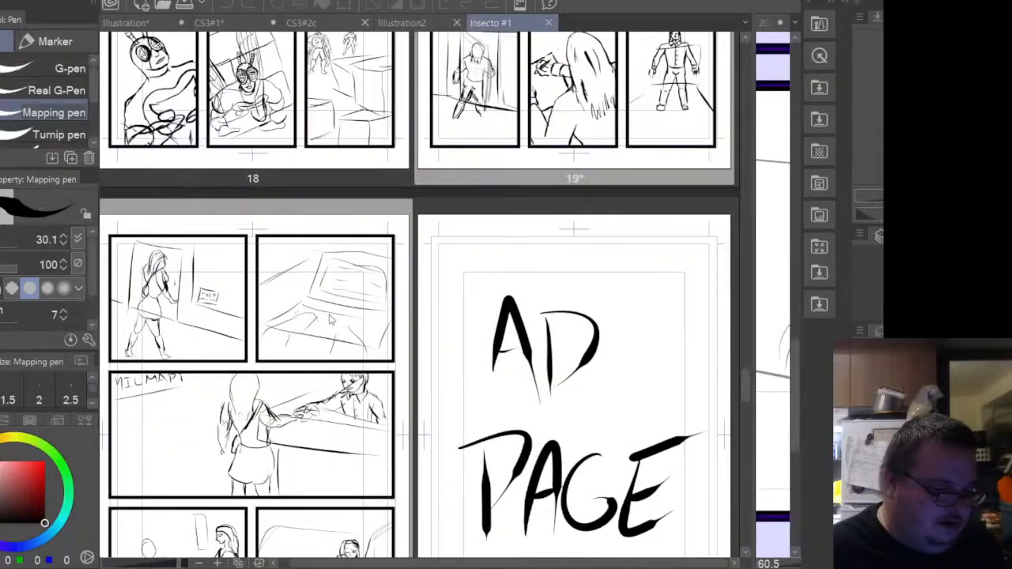
scroll(330, 318, "up", 10)
scroll(331, 319, "up", 4)
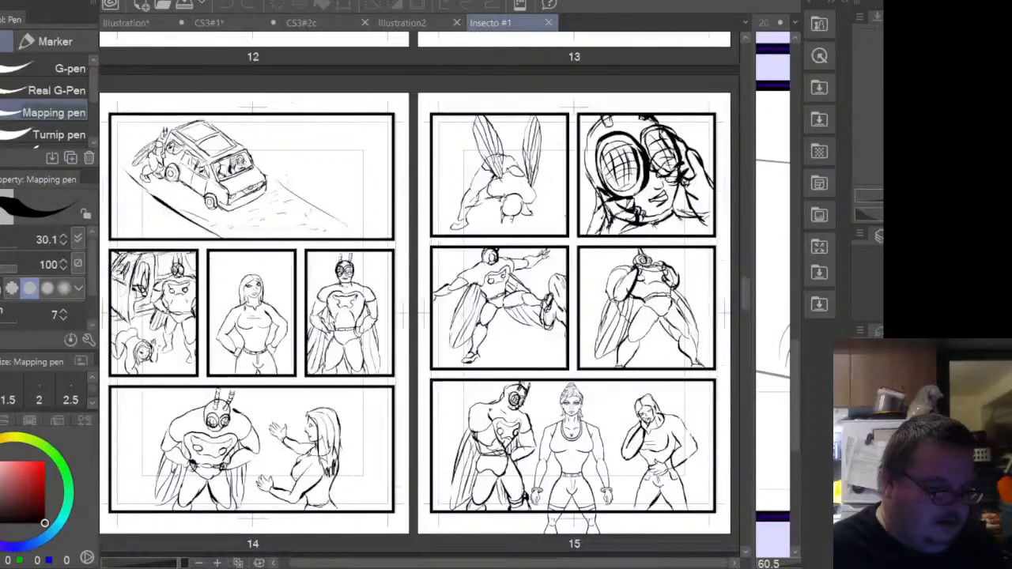
scroll(330, 318, "up", 2)
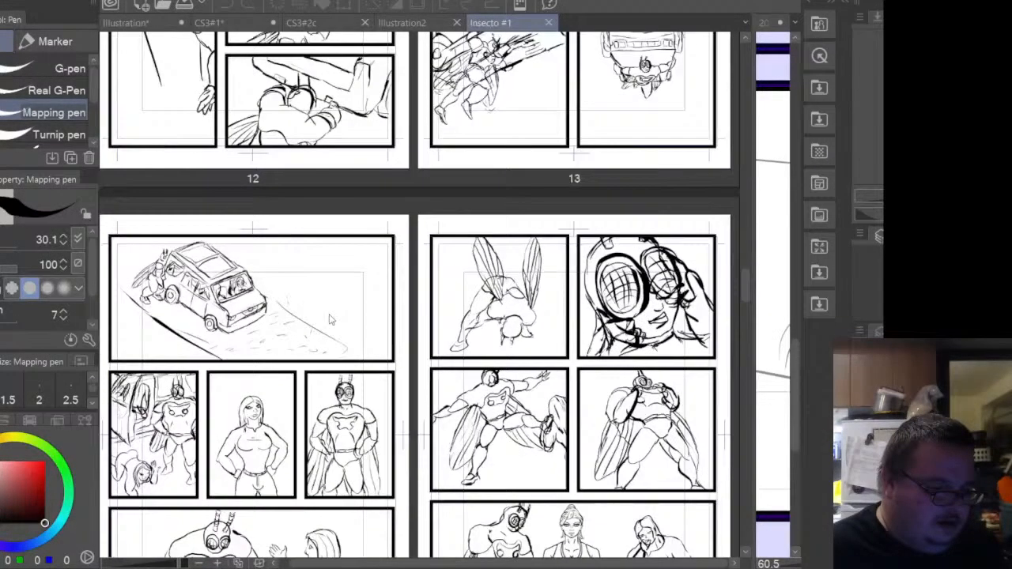
scroll(331, 318, "up", 20)
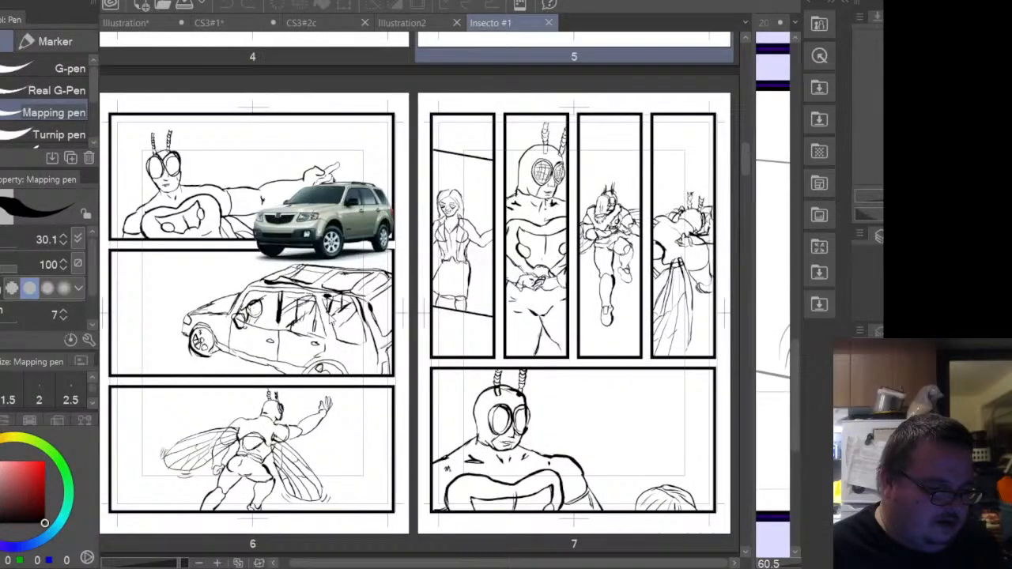
scroll(330, 319, "up", 6)
scroll(330, 318, "up", 12)
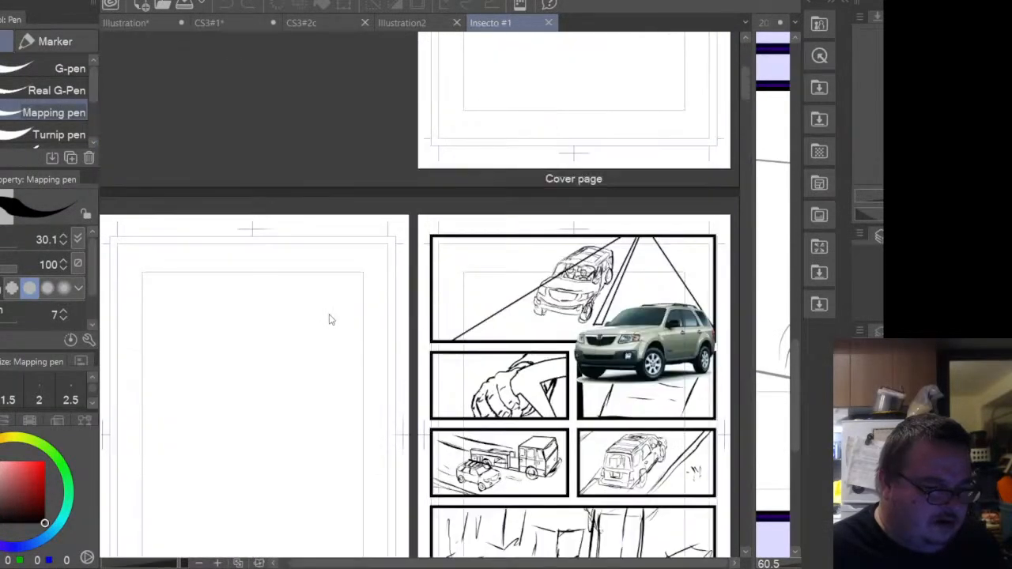
- Read through the spreads from page 3 to page 13, checking the story flow and the ad page's placement
scroll(330, 318, "down", 2)
scroll(330, 319, "down", 6)
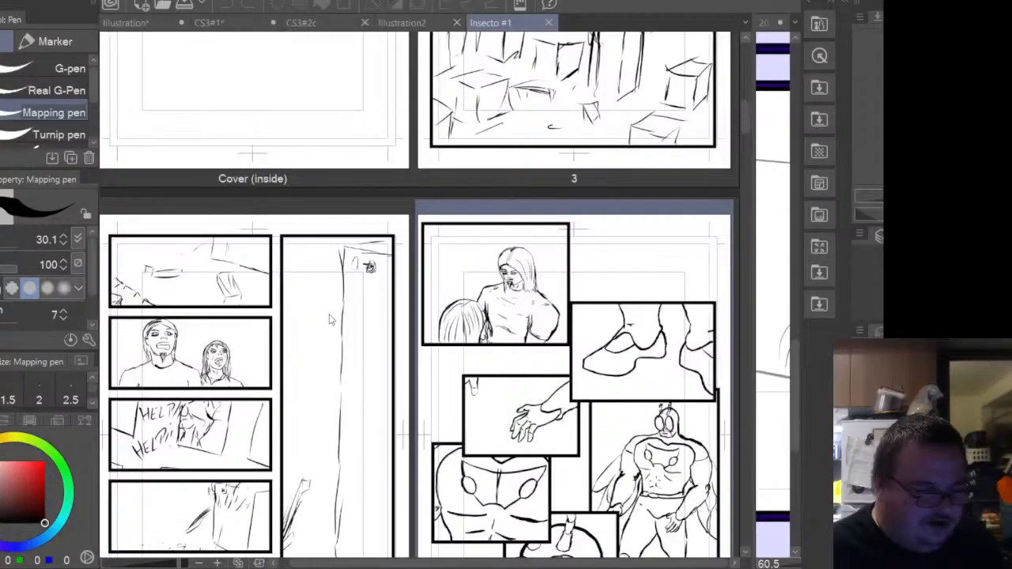
scroll(330, 319, "down", 4)
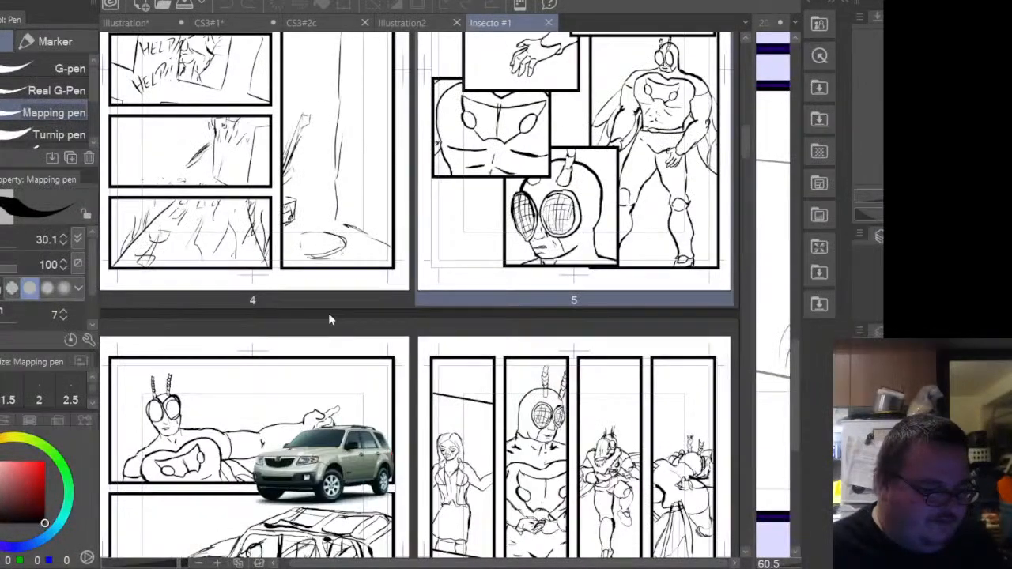
scroll(330, 318, "down", 2)
scroll(330, 319, "down", 2)
scroll(330, 318, "down", 5)
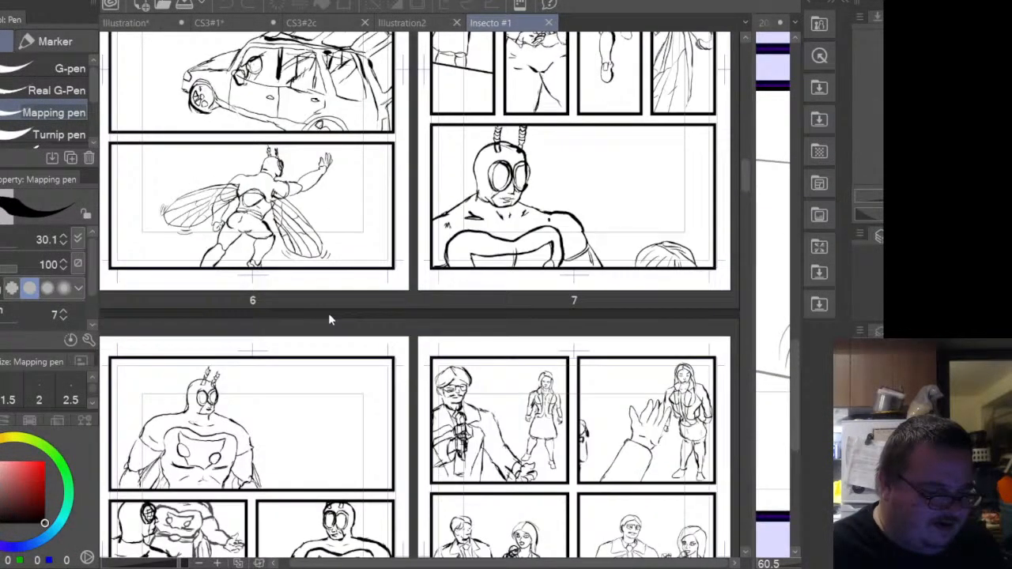
scroll(330, 319, "down", 2)
scroll(331, 319, "down", 2)
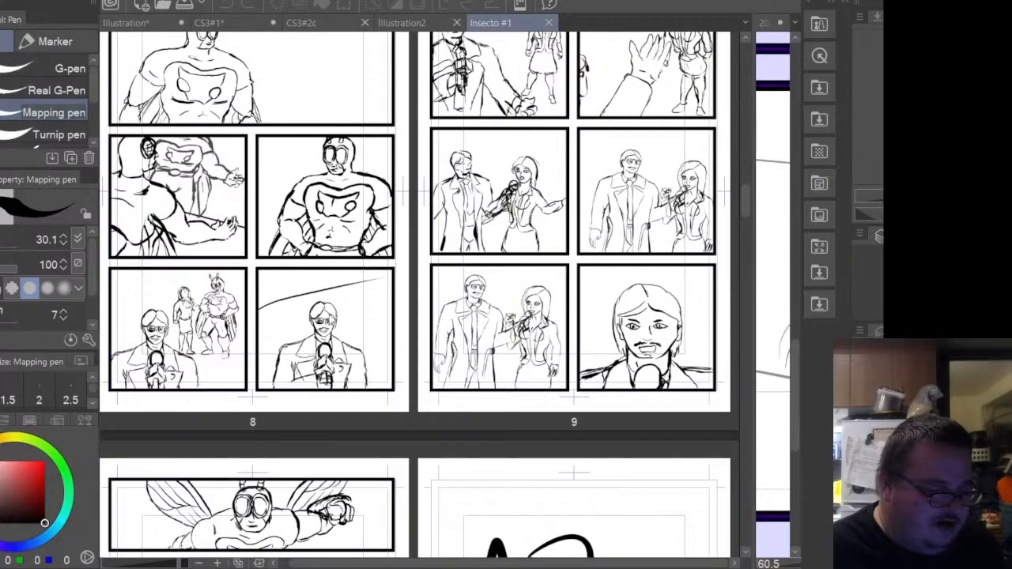
scroll(330, 318, "down", 4)
scroll(331, 319, "down", 2)
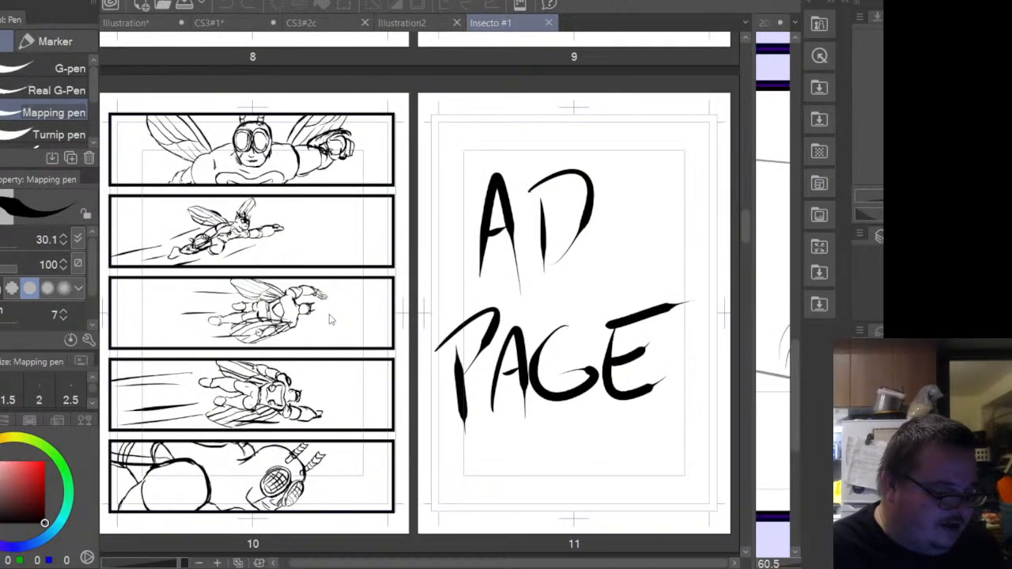
scroll(330, 319, "down", 4)
scroll(330, 318, "down", 2)
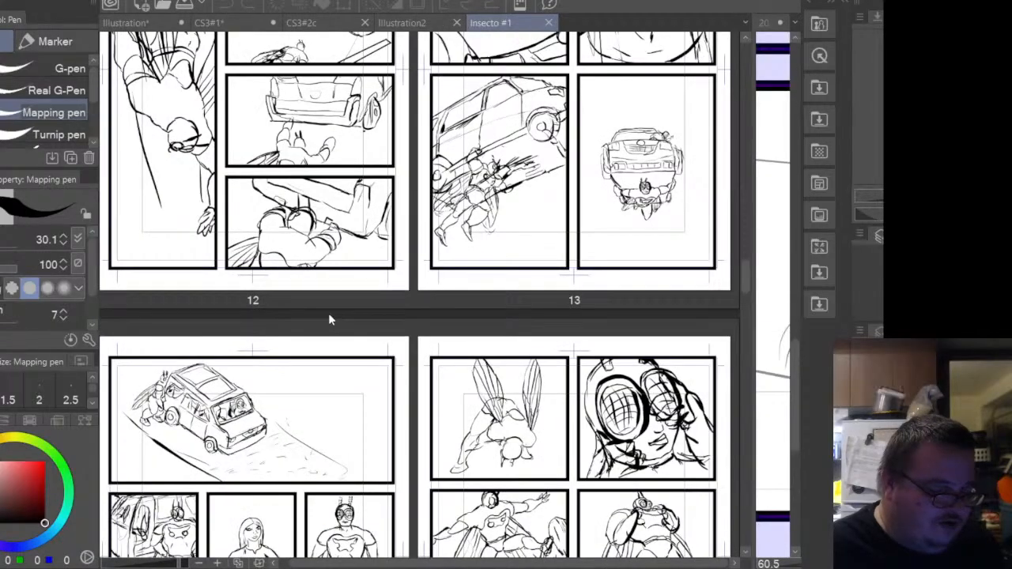
- Examine the spreads from page 14 to page 25, including the second ad page and the unfinished closing pages
scroll(330, 318, "down", 4)
scroll(330, 318, "down", 4)
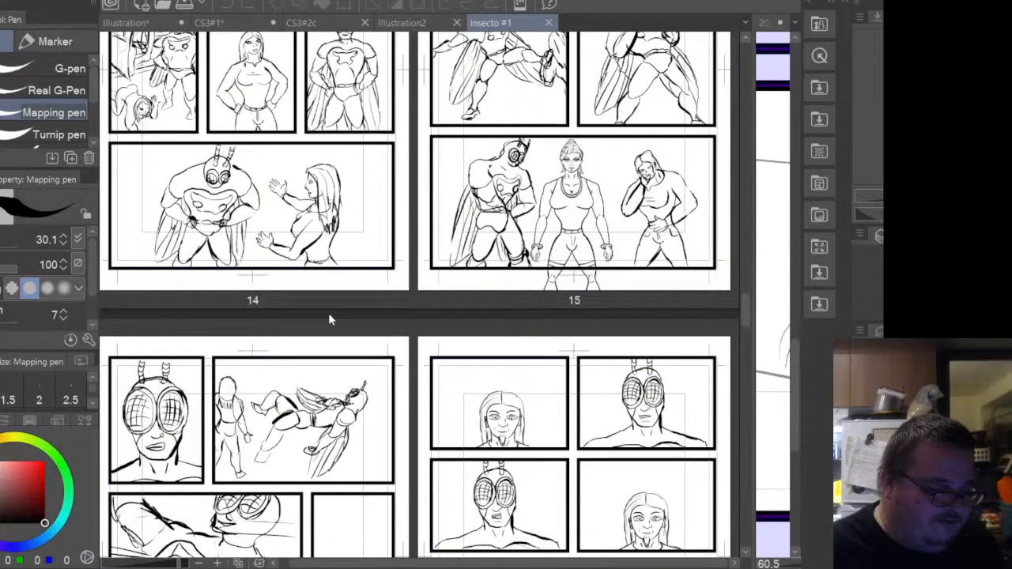
scroll(331, 319, "down", 2)
scroll(328, 313, "down", 10)
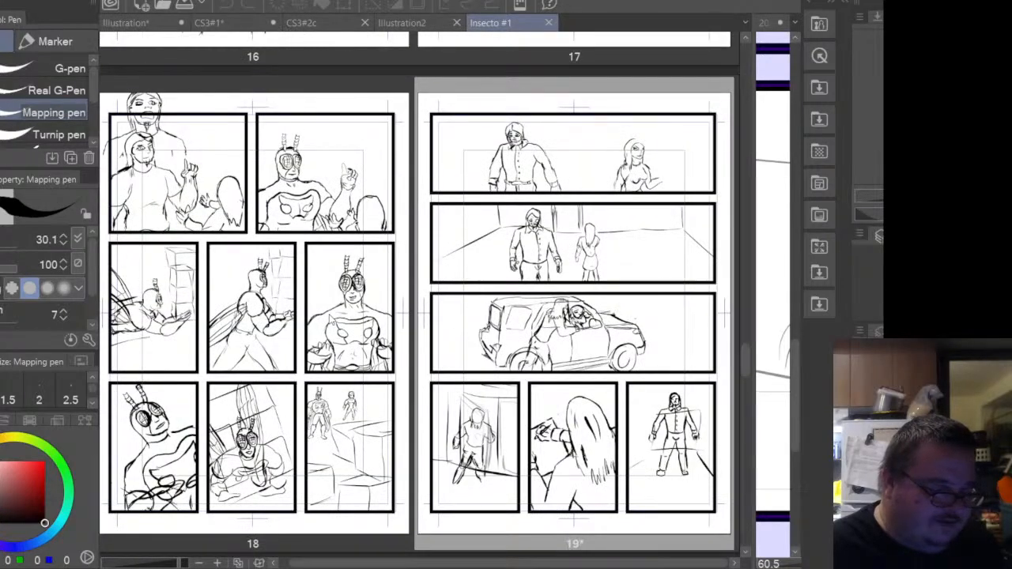
scroll(331, 318, "down", 4)
scroll(331, 319, "down", 6)
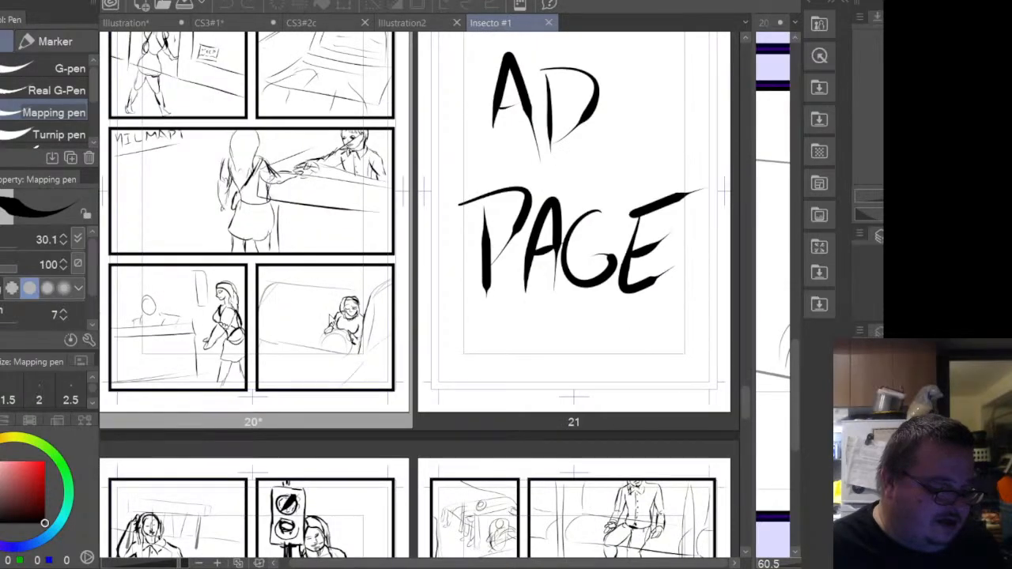
scroll(331, 318, "down", 8)
scroll(331, 319, "down", 2)
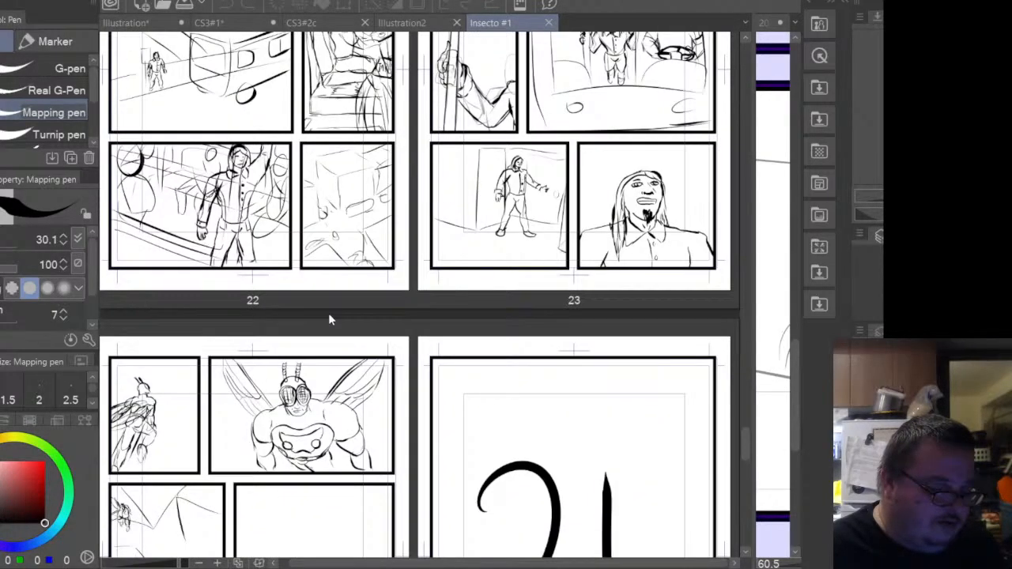
scroll(330, 318, "down", 4)
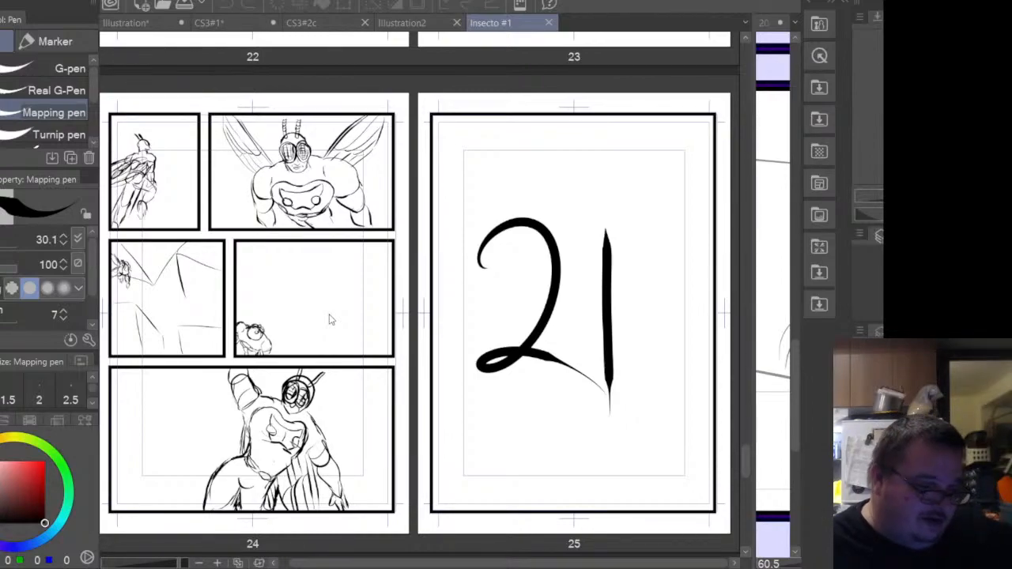
scroll(331, 319, "up", 5)
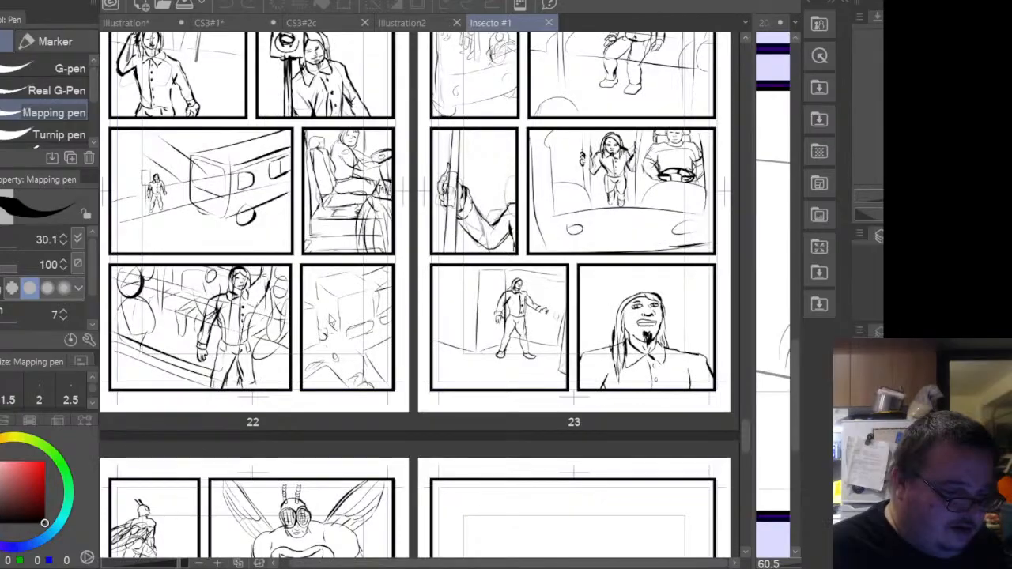
- Ink the windshield's lower edge and far side over the car sketch in page 20's last panel
scroll(330, 319, "up", 7)
scroll(330, 320, "down", 3)
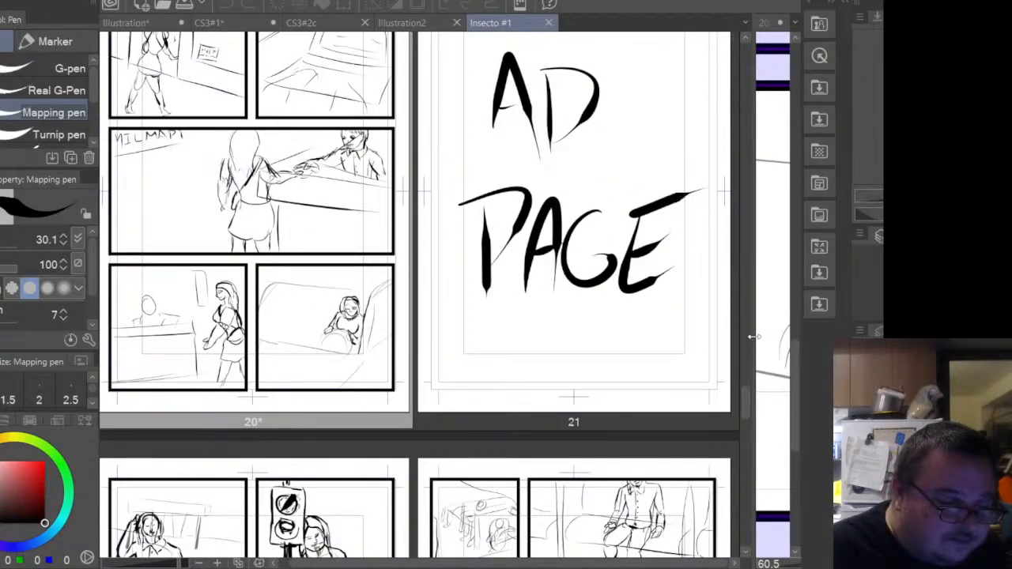
left_click_drag(753, 336, 144, 337)
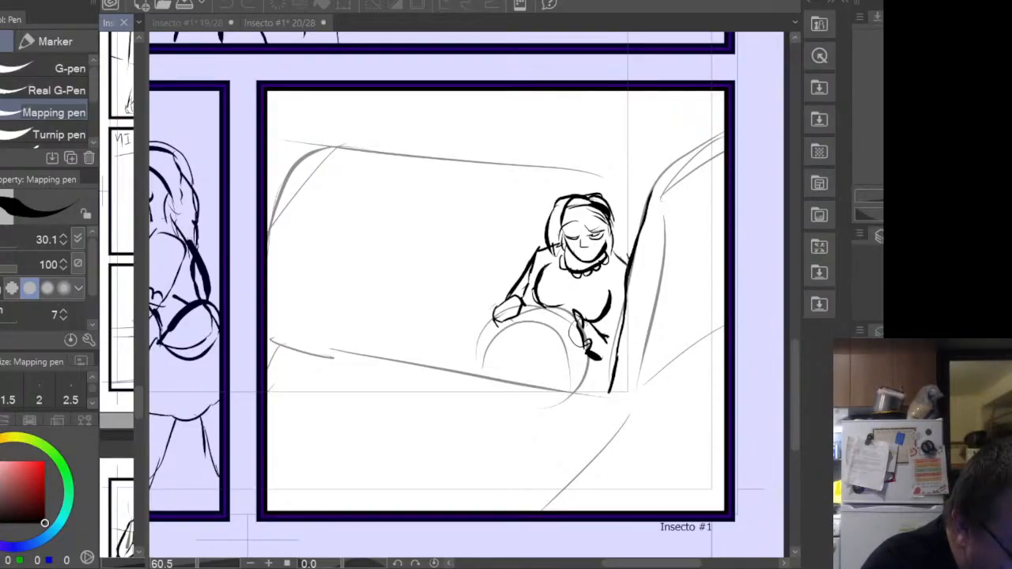
left_click(590, 392)
left_click_drag(575, 393, 612, 386)
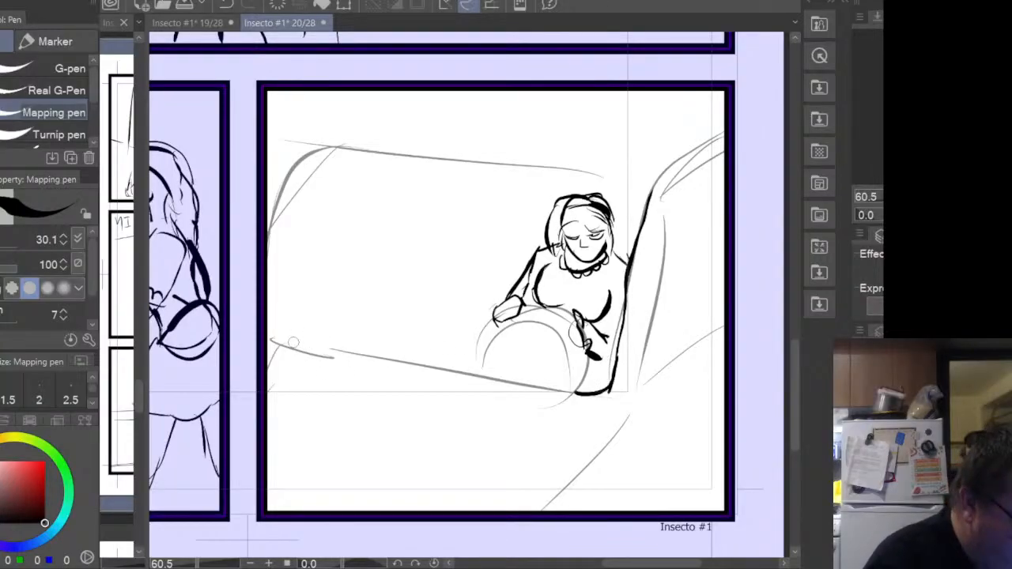
mouse_move(268, 335)
left_mouse_down()
mouse_move(395, 366)
mouse_move(608, 390)
left_mouse_up()
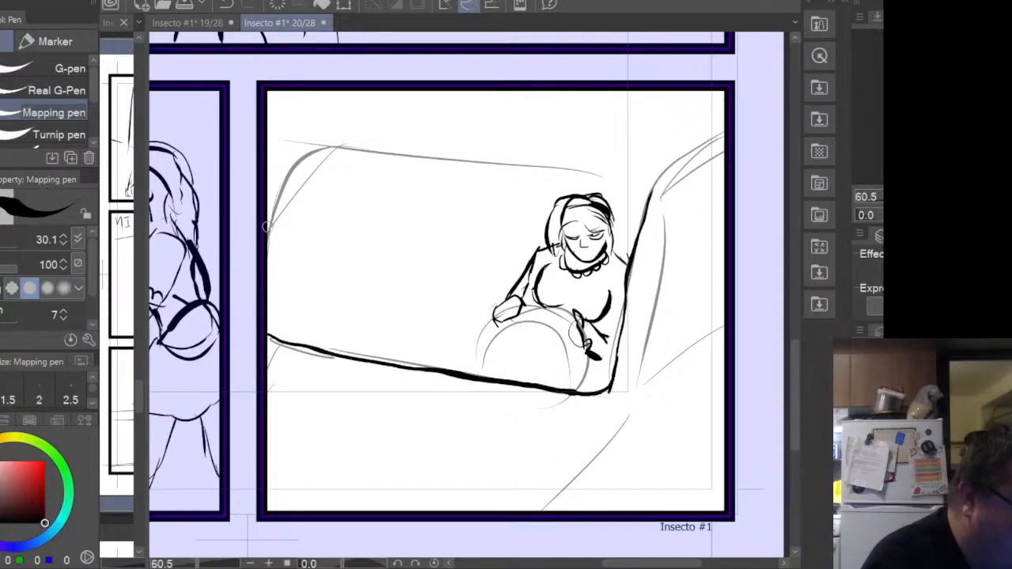
left_click_drag(266, 236, 312, 142)
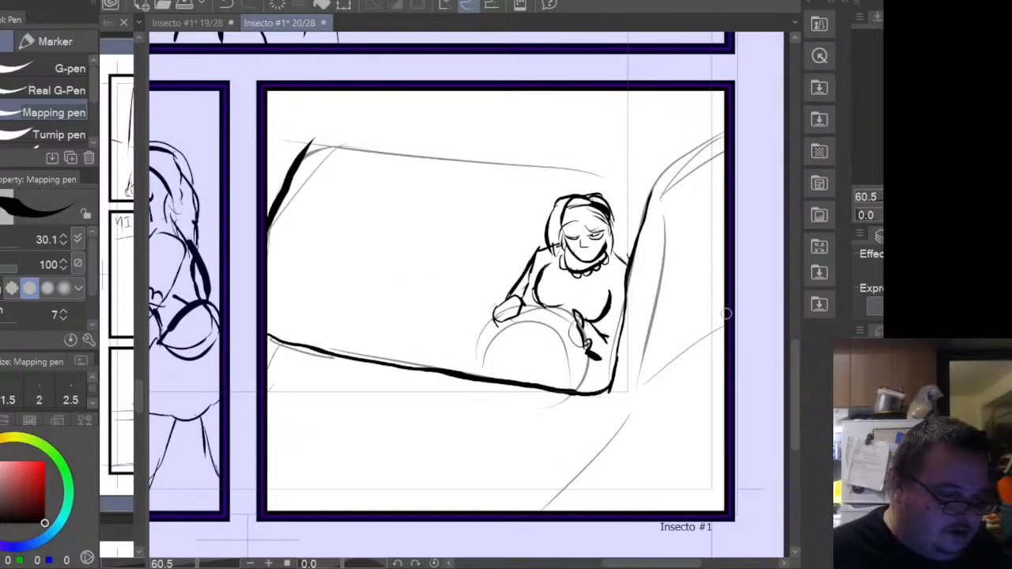
- Check page 20 beside the ad page and examine the whole comic's page layout as small thumbnails
left_click_drag(153, 362, 816, 342)
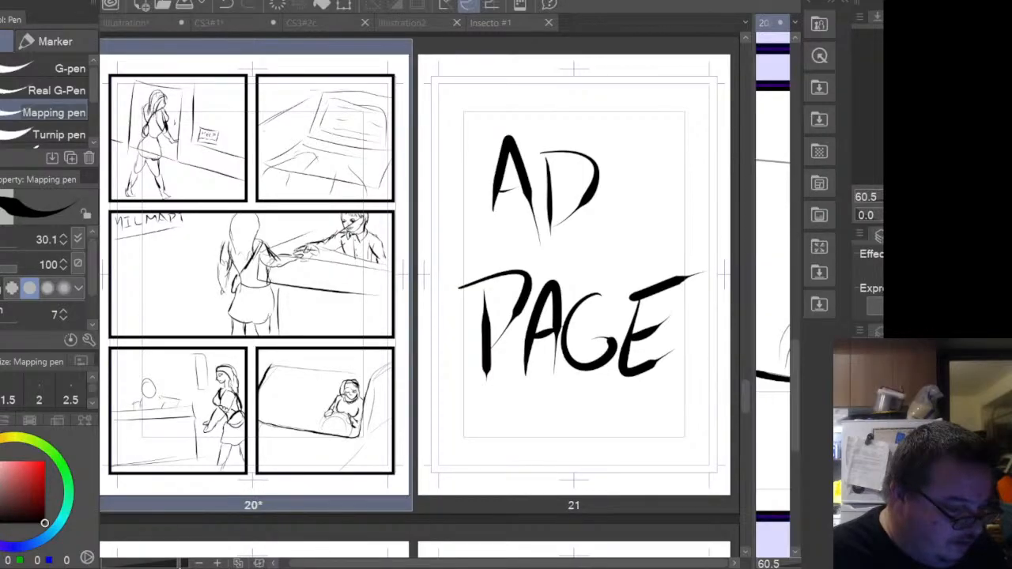
left_click_drag(179, 564, 125, 562)
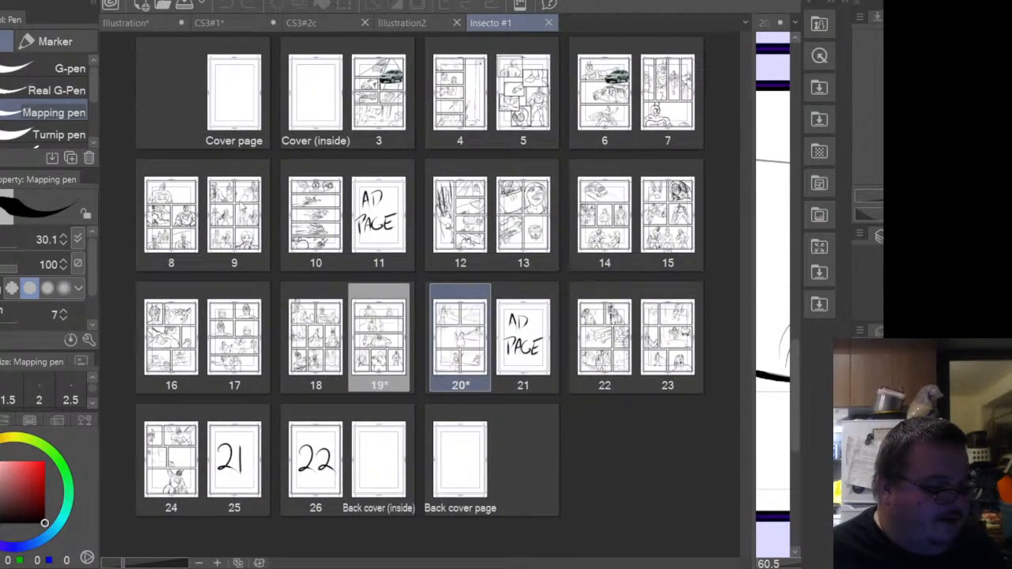
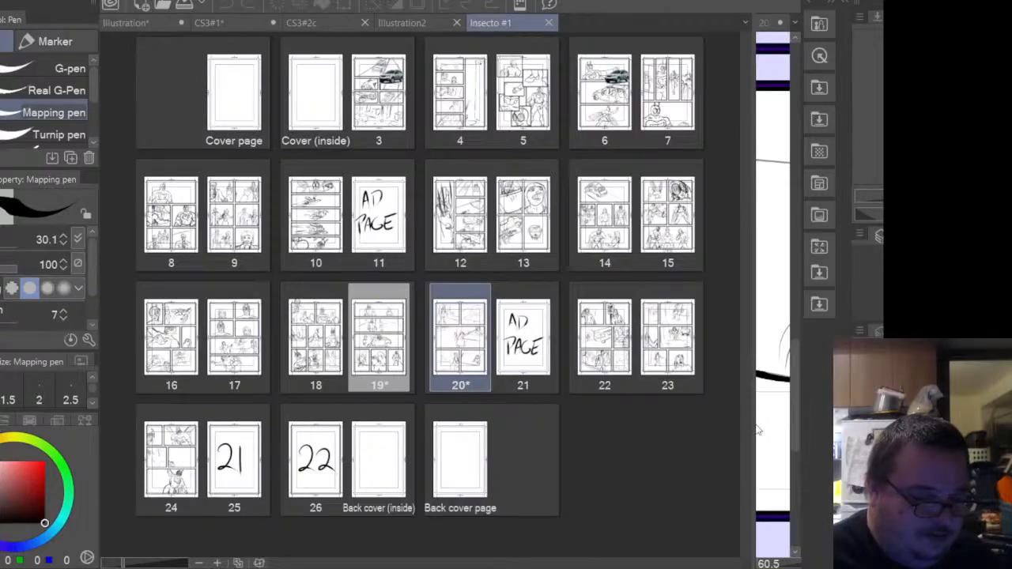
left_click_drag(745, 423, 110, 433)
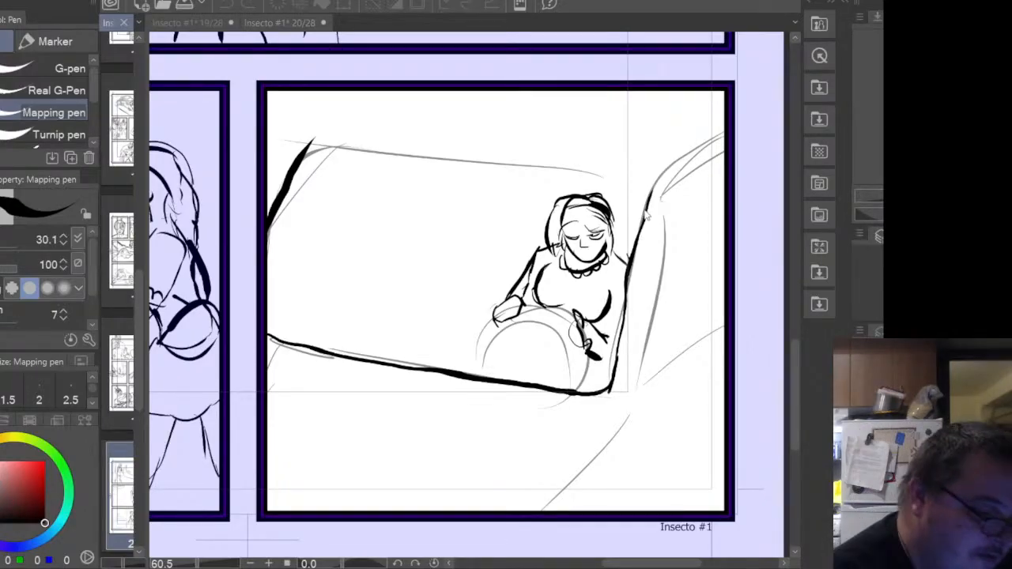
- Ink a heavy line along the windshield's top edge, joining both upper corners of the frame
left_click(644, 214)
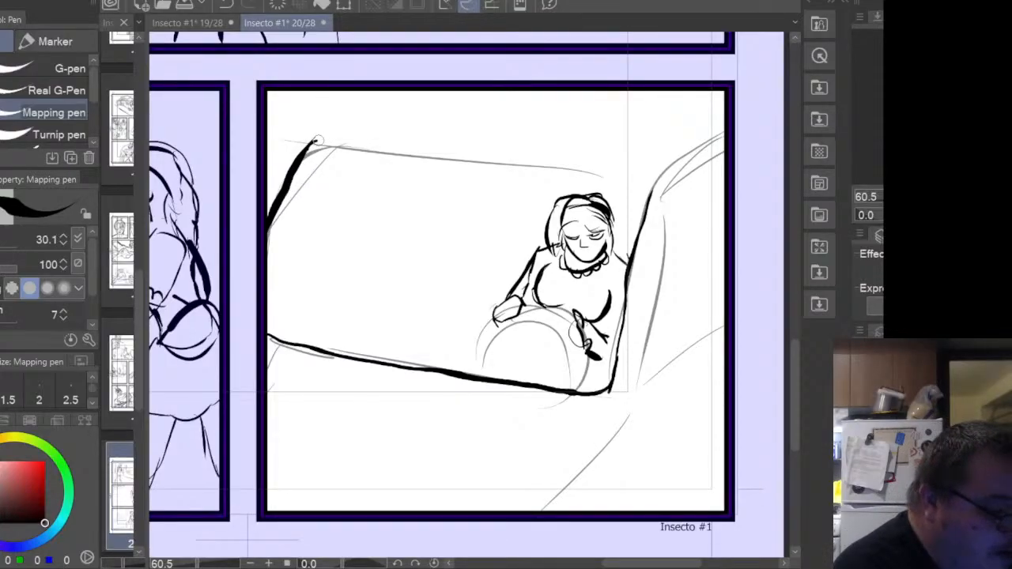
left_click_drag(315, 141, 434, 148)
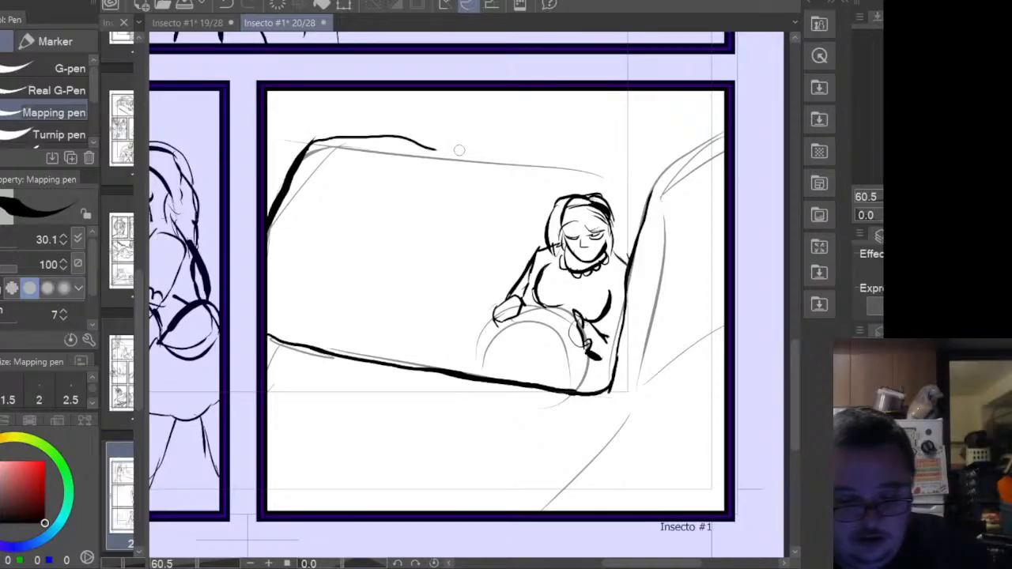
key("ctrl+z")
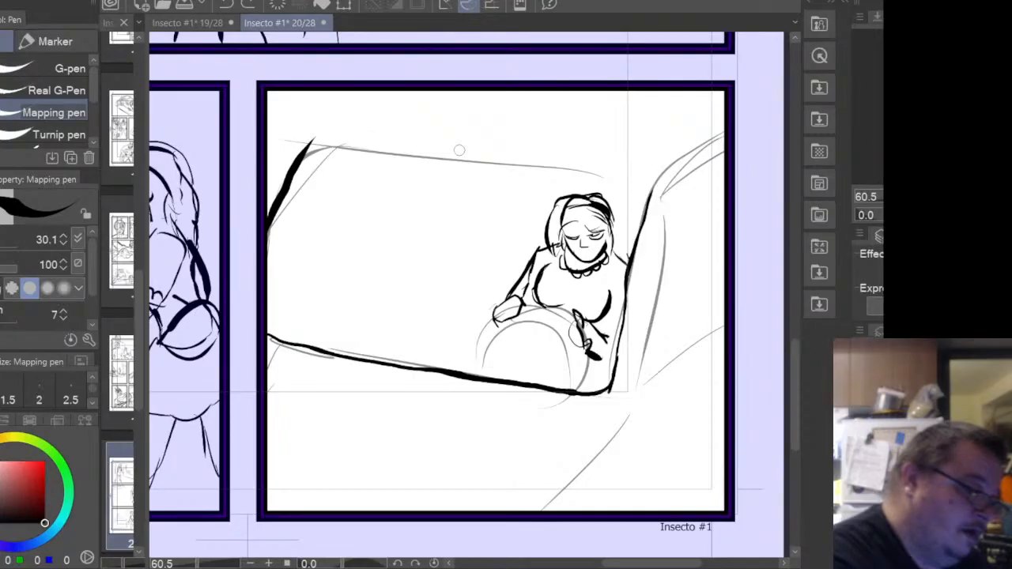
left_click_drag(310, 142, 521, 165)
key("ctrl+z")
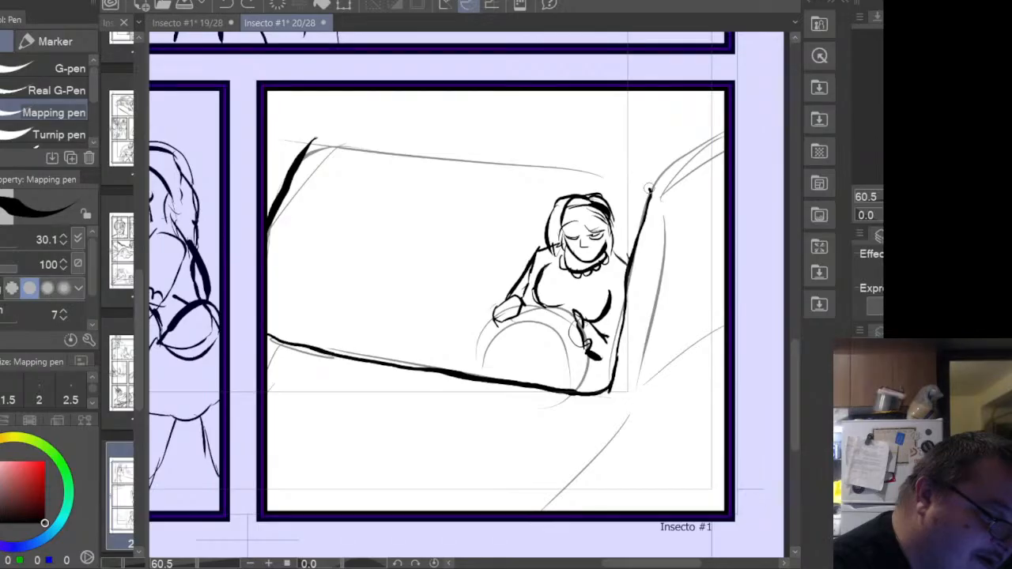
mouse_move(649, 188)
left_mouse_down()
mouse_move(328, 136)
mouse_move(306, 150)
left_mouse_up()
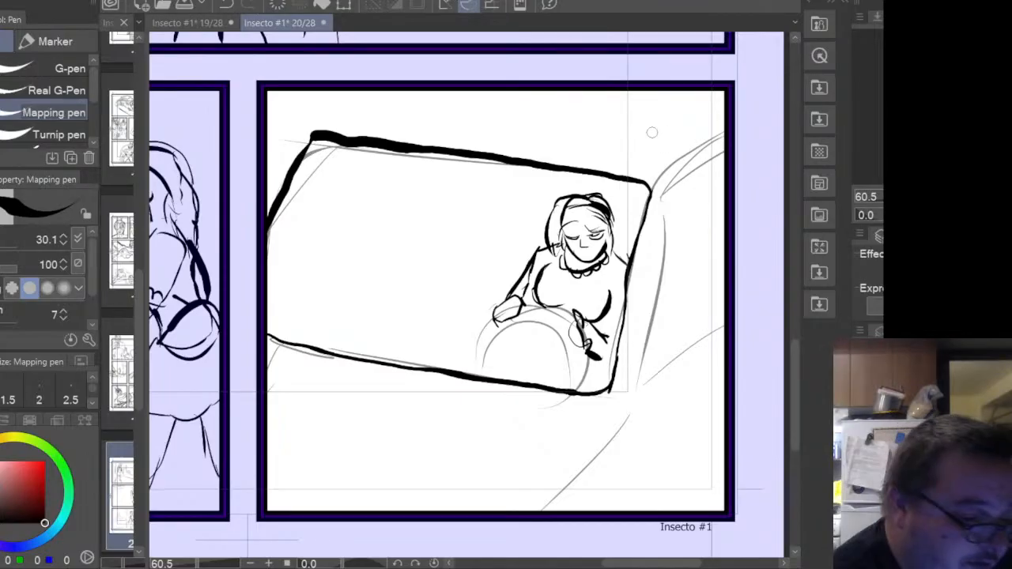
- Ink the roof line running off from the windshield's near upper corner and two diagonal hood lines below the windshield
mouse_move(632, 173)
left_mouse_down()
mouse_move(706, 111)
mouse_move(721, 76)
left_mouse_up()
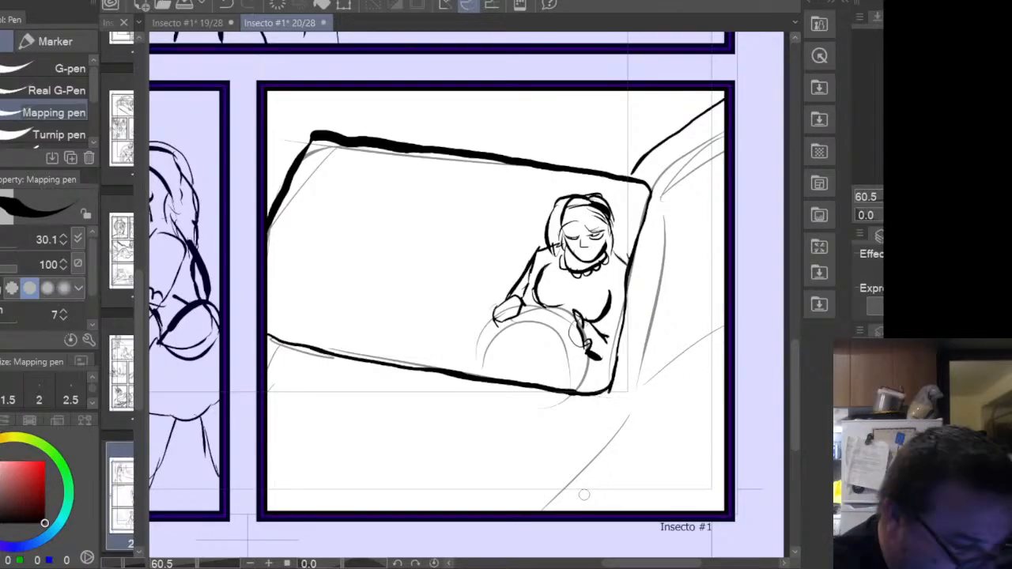
left_click_drag(564, 510, 644, 417)
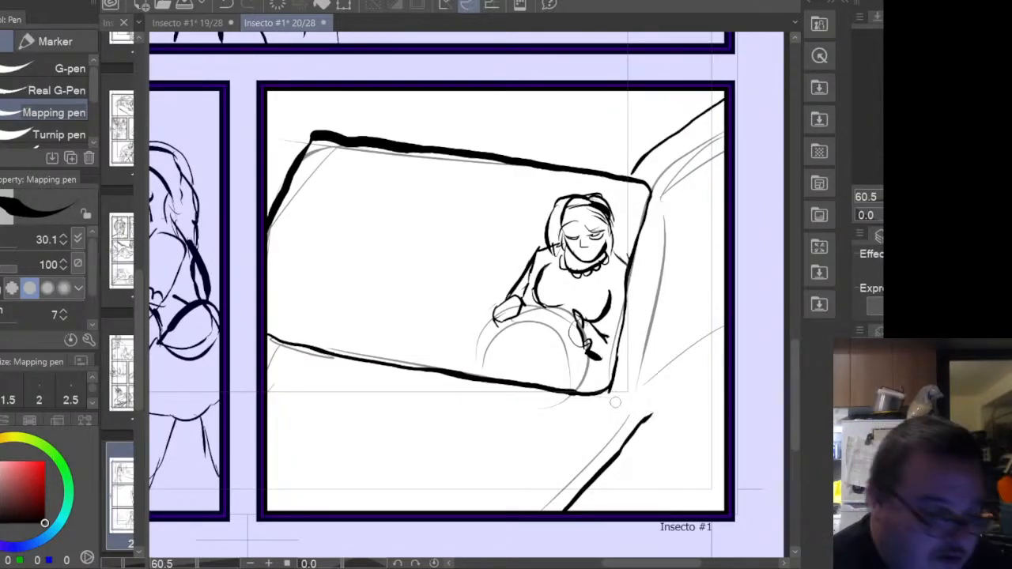
left_click_drag(587, 431, 521, 510)
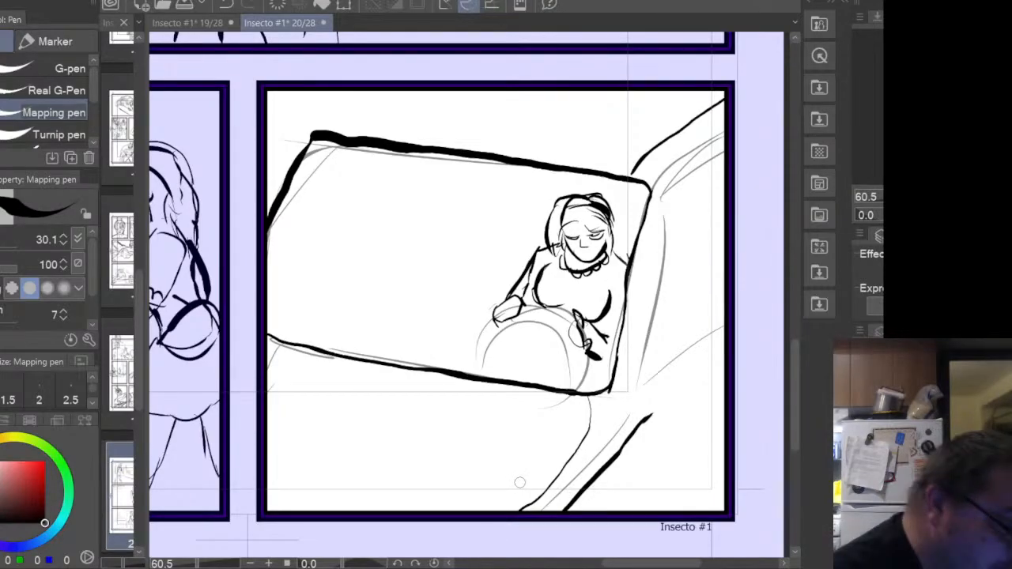
- Ink the wipers, the stepped dashboard with its instrument hump, and the steering wheel rim under the woman's hands
mouse_move(277, 318)
left_mouse_down()
mouse_move(379, 360)
mouse_move(478, 373)
left_mouse_up()
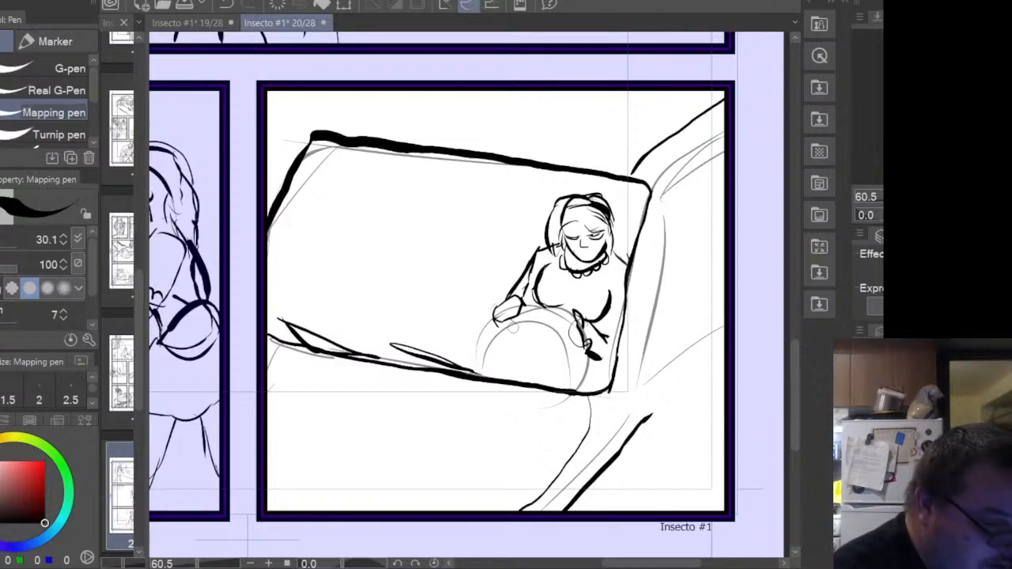
left_click_drag(472, 361, 504, 335)
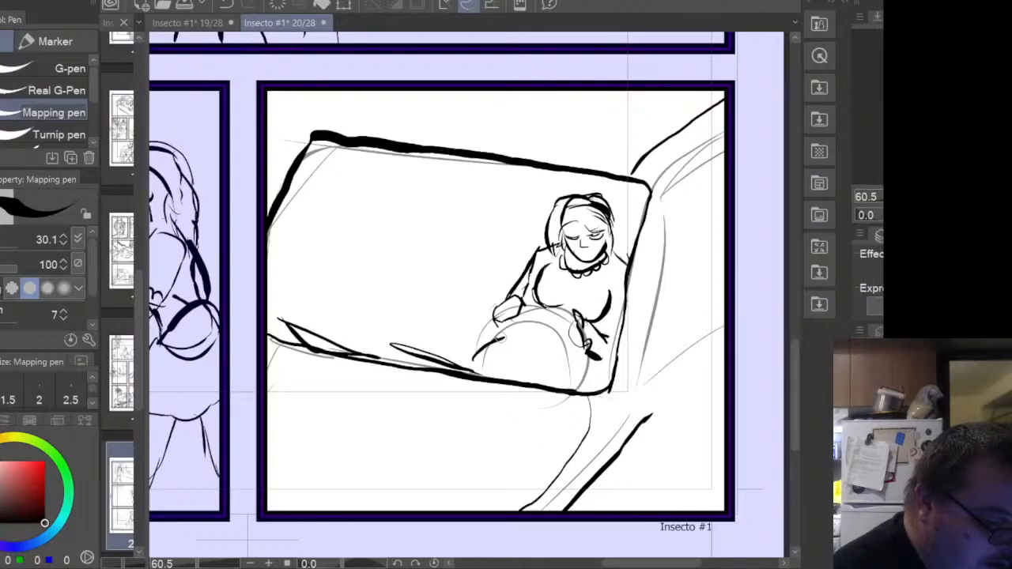
left_click_drag(500, 337, 553, 387)
mouse_move(475, 358)
left_mouse_down()
mouse_move(343, 309)
mouse_move(313, 321)
mouse_move(261, 305)
left_mouse_up()
left_click_drag(542, 369, 610, 386)
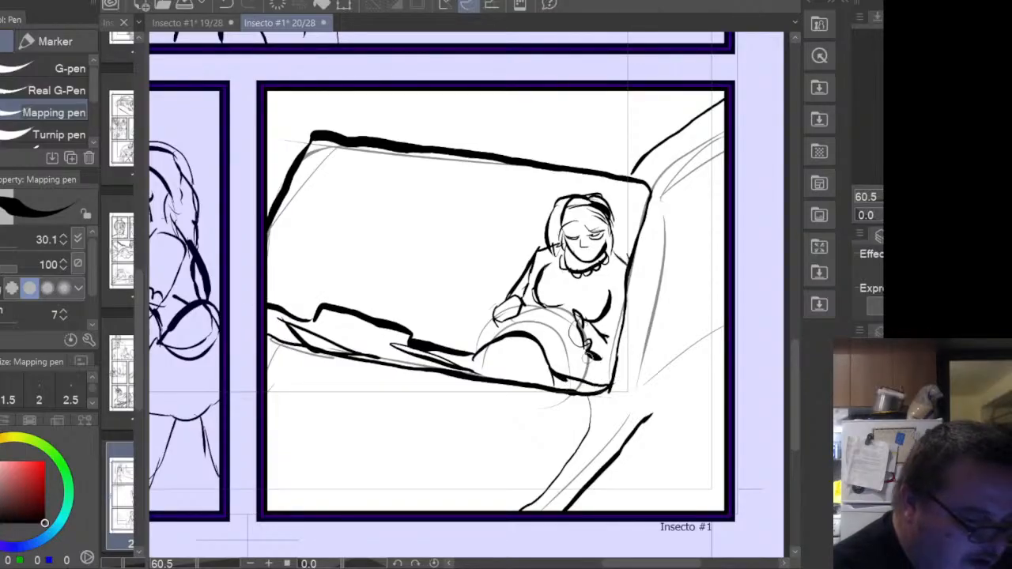
mouse_move(495, 319)
left_mouse_down()
mouse_move(483, 345)
mouse_move(522, 306)
left_mouse_up()
left_click_drag(553, 308, 566, 322)
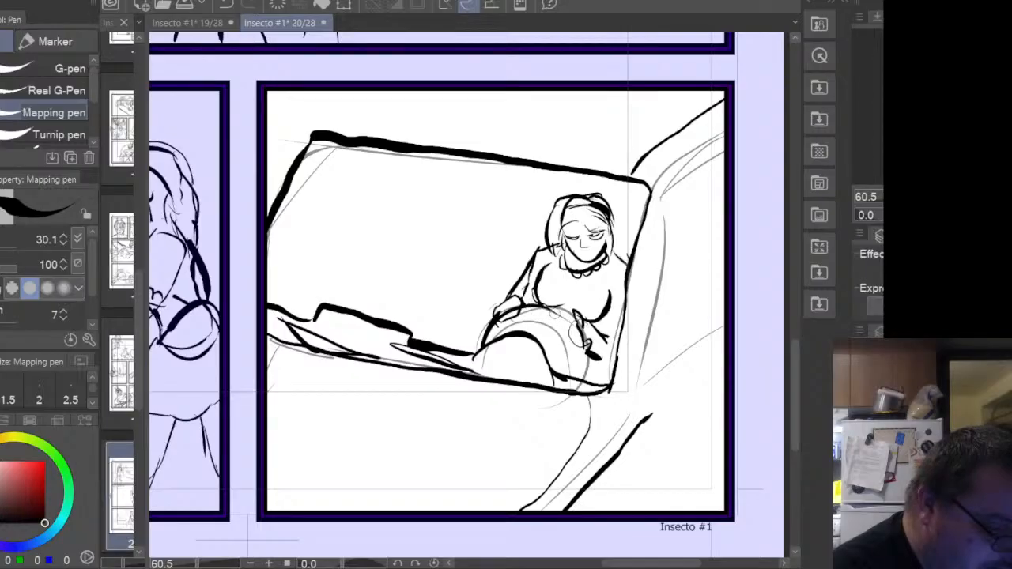
- Ink the passenger side of the car interior, with the door pillar lines and the rounded passenger seat
left_click_drag(277, 275, 341, 228)
left_click_drag(350, 152, 352, 228)
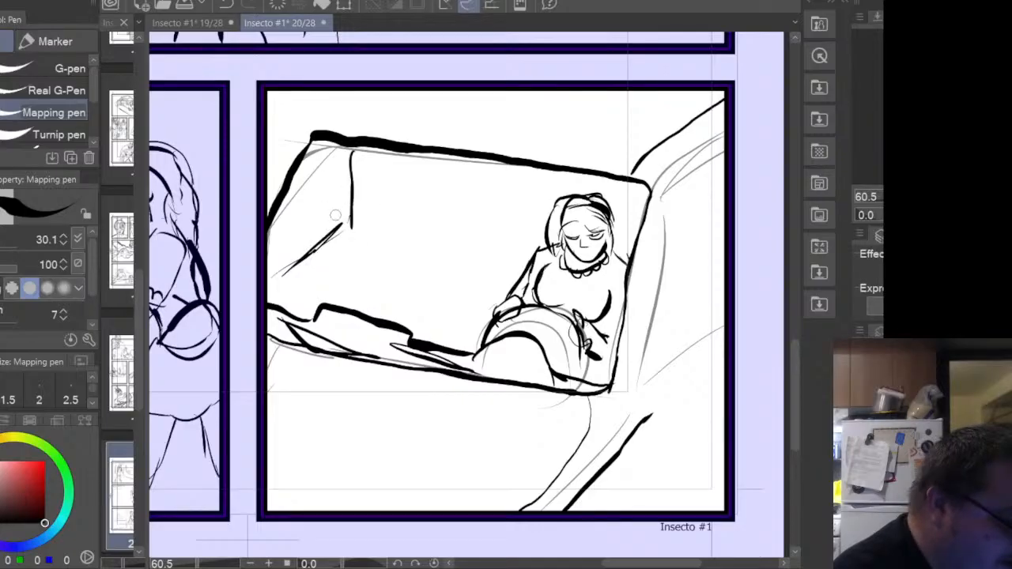
mouse_move(353, 151)
left_mouse_down()
mouse_move(347, 224)
mouse_move(366, 152)
mouse_move(365, 199)
mouse_move(365, 188)
mouse_move(392, 193)
mouse_move(433, 162)
left_mouse_up()
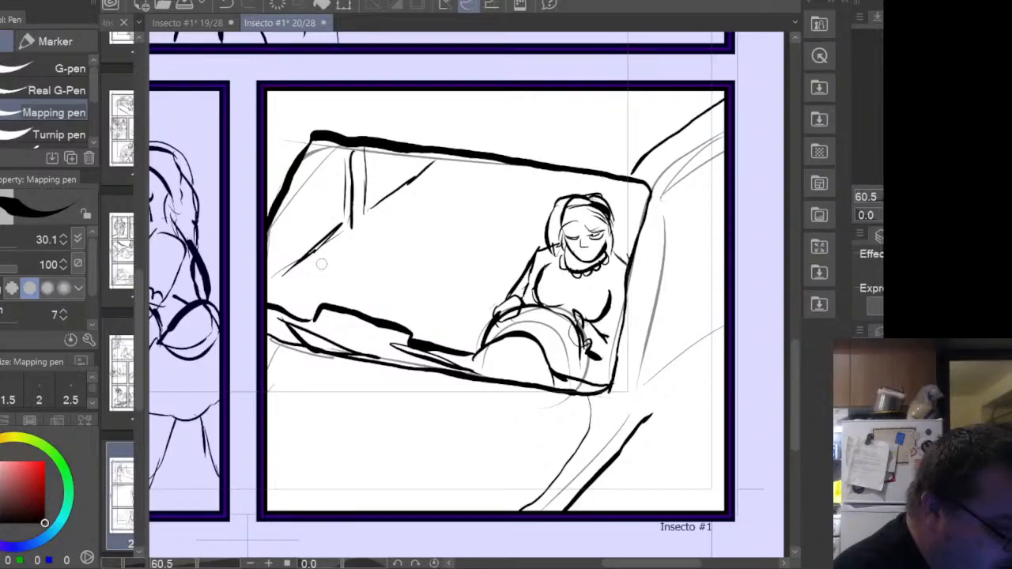
mouse_move(377, 212)
left_mouse_down()
mouse_move(440, 292)
mouse_move(433, 310)
left_mouse_up()
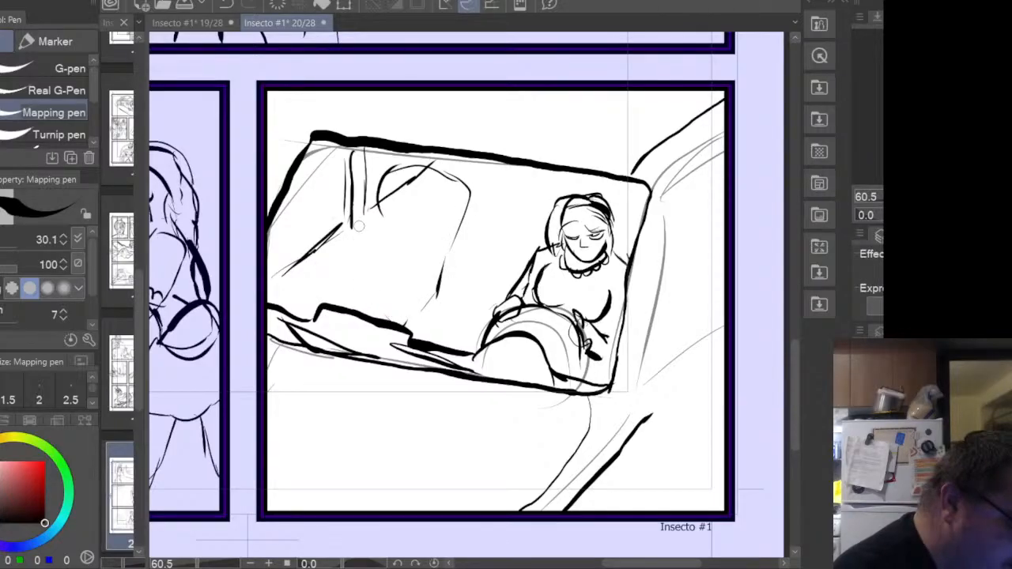
left_click_drag(365, 182, 362, 265)
mouse_move(385, 157)
left_mouse_down()
mouse_move(369, 246)
mouse_move(310, 299)
left_mouse_up()
mouse_move(370, 276)
left_mouse_down()
mouse_move(442, 302)
mouse_move(477, 199)
mouse_move(453, 205)
mouse_move(431, 283)
mouse_move(491, 300)
left_mouse_up()
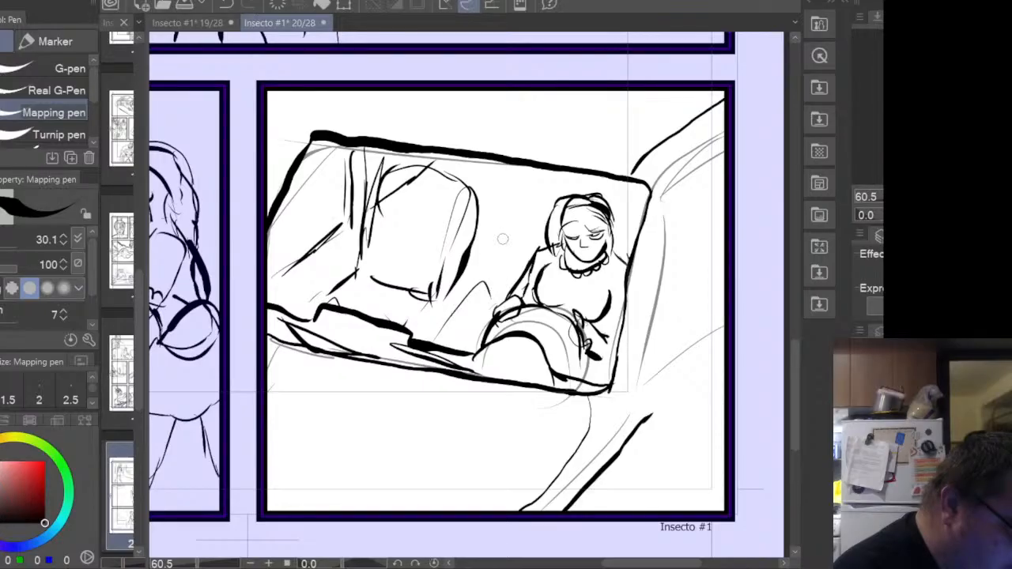
- Ink the back seat lines between the passenger seat and the woman's head
left_click_drag(497, 164, 513, 167)
left_click_drag(481, 251, 532, 253)
mouse_move(488, 210)
left_mouse_down()
mouse_move(538, 242)
mouse_move(482, 229)
left_mouse_up()
left_click_drag(498, 183, 556, 200)
mouse_move(559, 192)
left_mouse_down()
mouse_move(482, 190)
mouse_move(464, 158)
mouse_move(476, 173)
left_mouse_up()
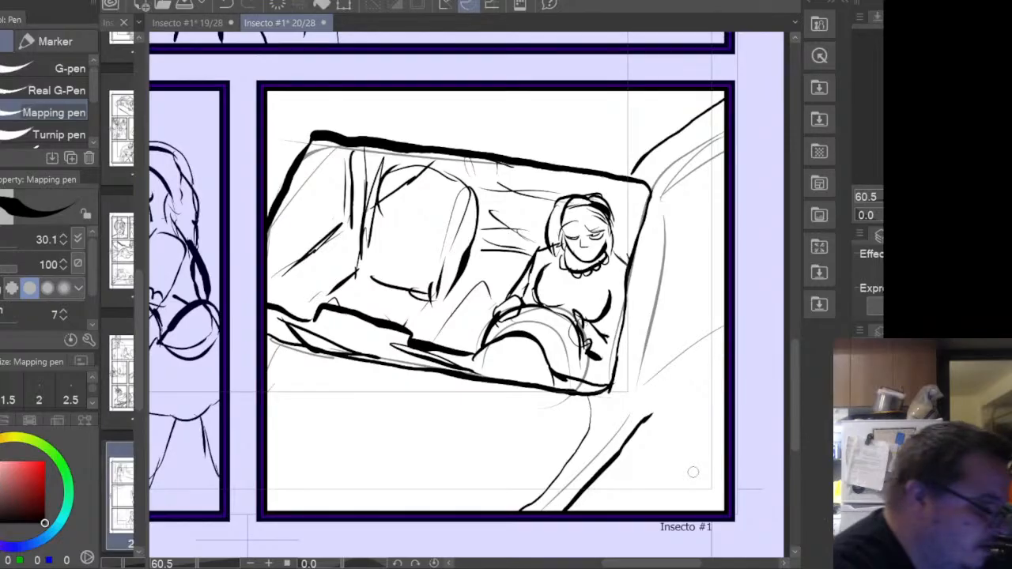
- Erase the thick outer diagonal line beside the hood and ink the driver's side window frame
key("e")
left_click_drag(577, 497, 655, 413)
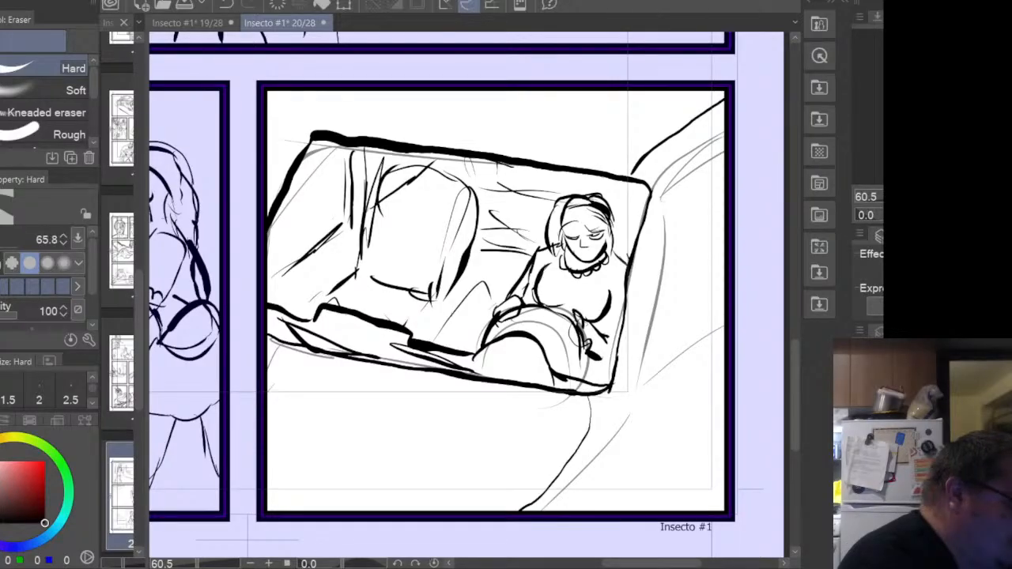
key("p")
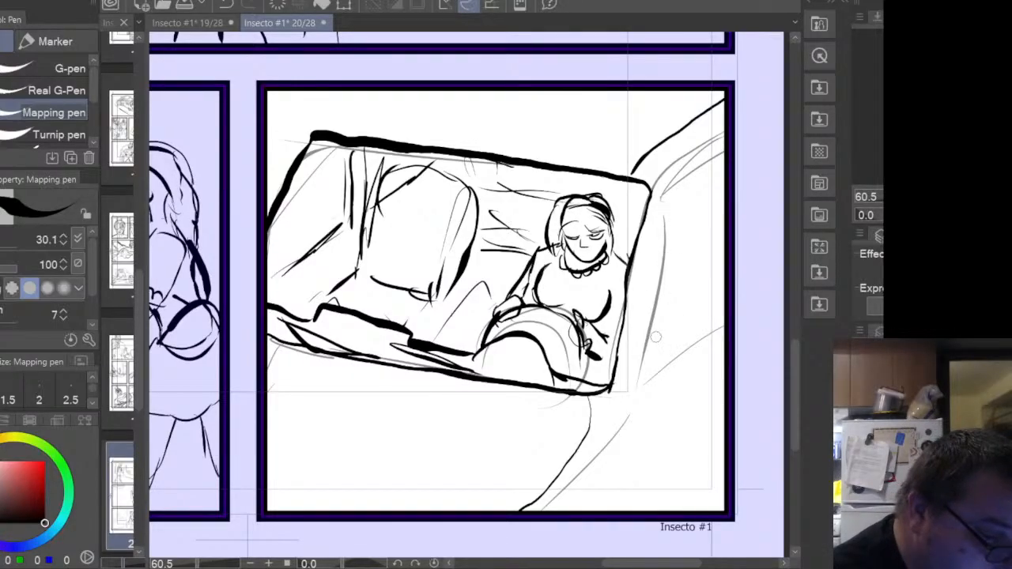
mouse_move(650, 370)
left_mouse_down()
mouse_move(686, 202)
mouse_move(727, 162)
left_mouse_up()
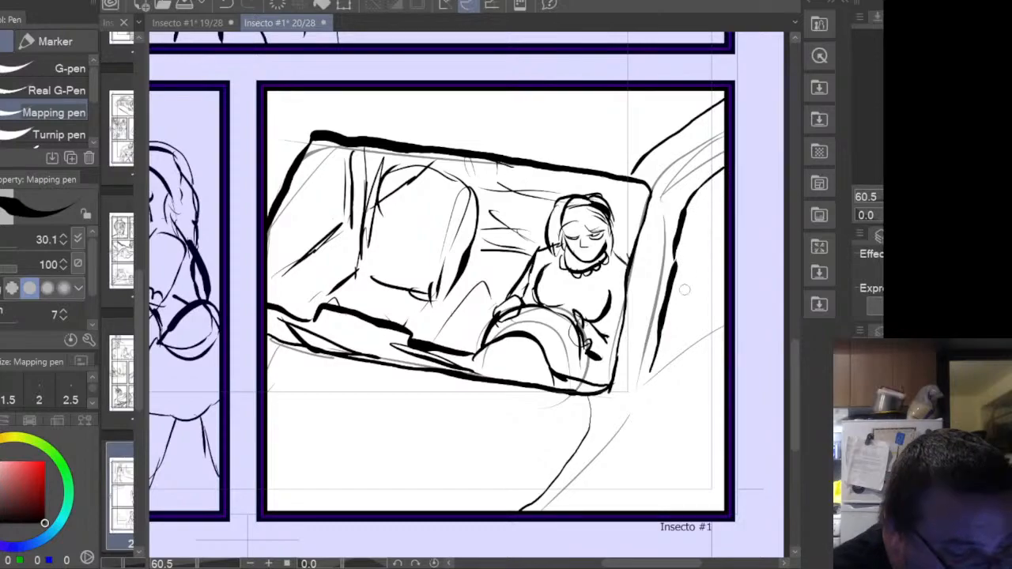
mouse_move(650, 368)
left_mouse_down()
mouse_move(668, 370)
mouse_move(725, 320)
left_mouse_up()
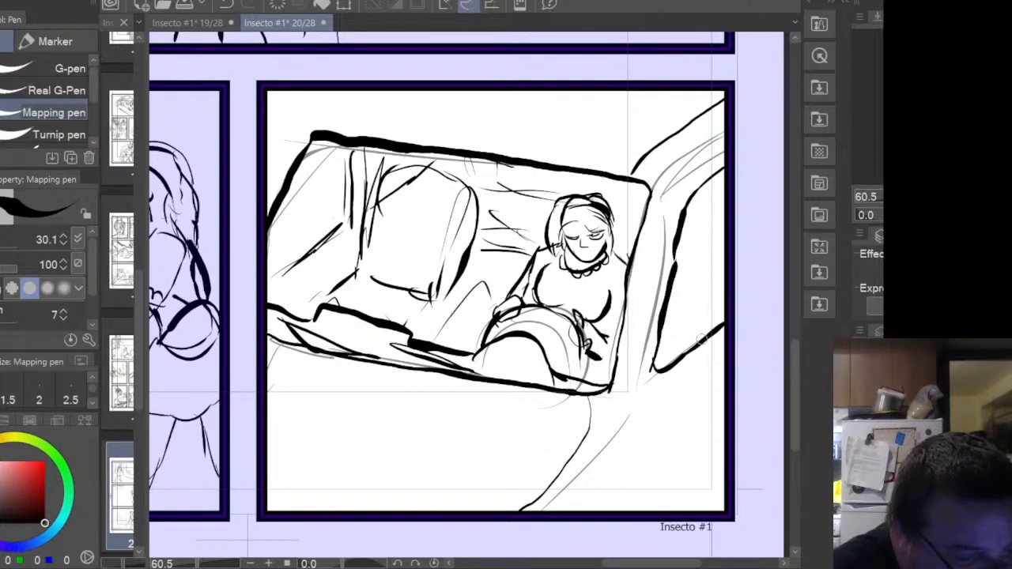
- Ink the rounded side mirror, the inner window frame lines and the door seam running down to the panel border
left_click_drag(656, 346, 712, 334)
left_click_drag(615, 210, 648, 219)
left_click_drag(680, 235, 671, 323)
mouse_move(678, 233)
left_mouse_down()
mouse_move(680, 334)
mouse_move(710, 340)
mouse_move(724, 373)
left_mouse_up()
left_click_drag(643, 392, 715, 394)
left_click_drag(696, 337, 724, 343)
mouse_move(647, 369)
left_mouse_down()
mouse_move(695, 397)
mouse_move(725, 389)
left_mouse_up()
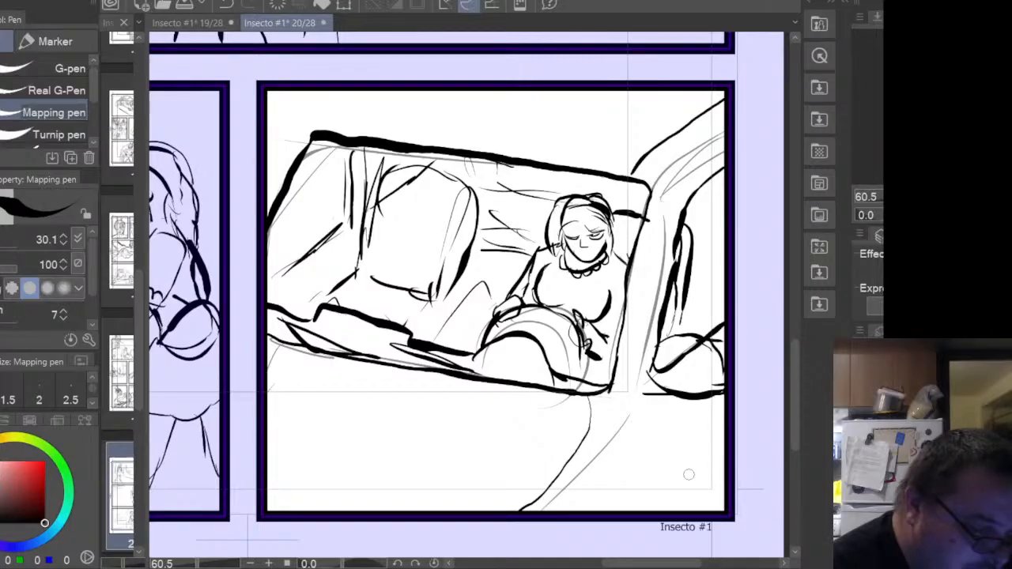
left_click_drag(658, 402, 664, 506)
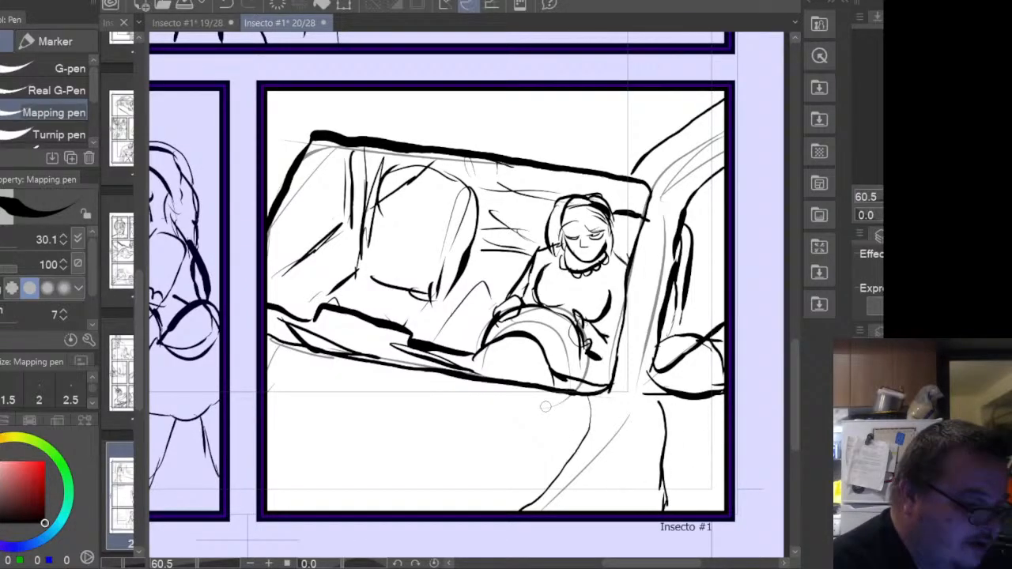
- Ink the car's roof outline above the windshield, from the far pillar across to the near corner
mouse_move(269, 180)
left_mouse_down()
mouse_move(306, 123)
mouse_move(351, 93)
left_mouse_up()
left_click_drag(342, 129, 380, 91)
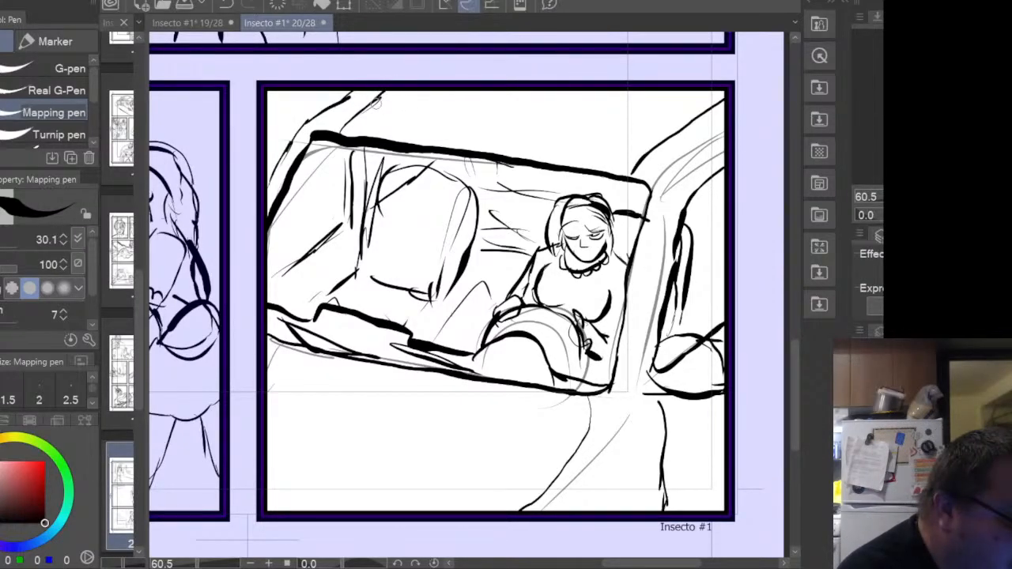
mouse_move(373, 105)
left_mouse_down()
mouse_move(387, 90)
mouse_move(402, 104)
mouse_move(407, 91)
left_mouse_up()
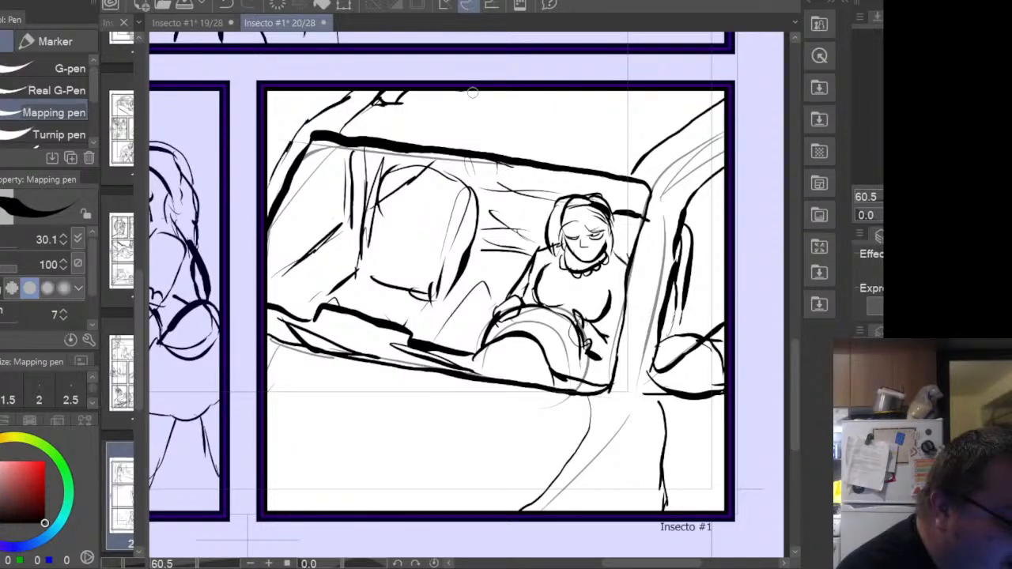
left_click_drag(513, 95, 654, 135)
left_click_drag(553, 101, 452, 92)
mouse_move(654, 133)
left_mouse_down()
mouse_move(672, 143)
mouse_move(684, 131)
mouse_move(620, 92)
left_mouse_up()
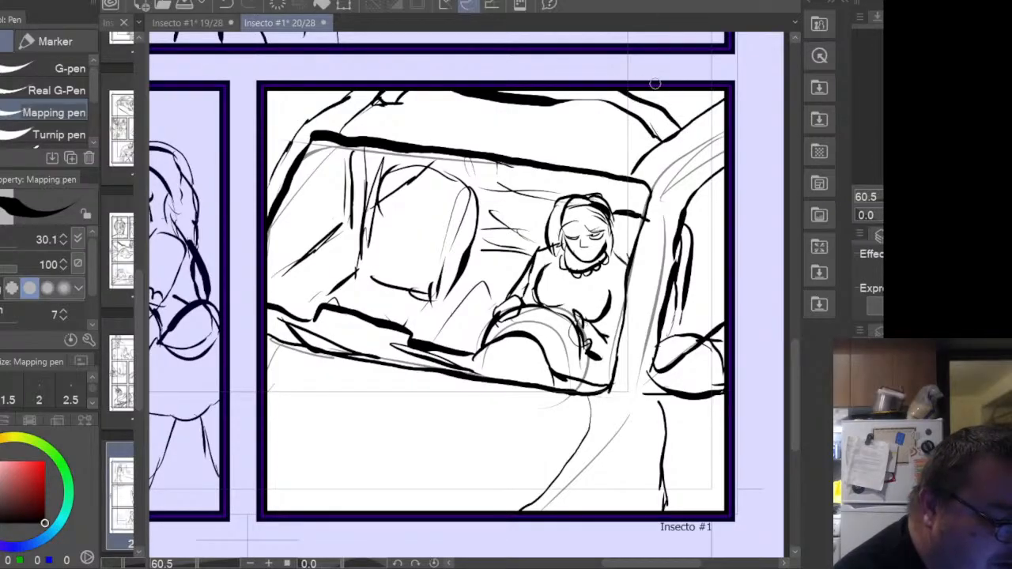
- Ink the car panel's remaining lines: the roof's far corner, the shapes in the side window, the lower panel corner and the front seat's edge
left_click_drag(670, 115, 703, 95)
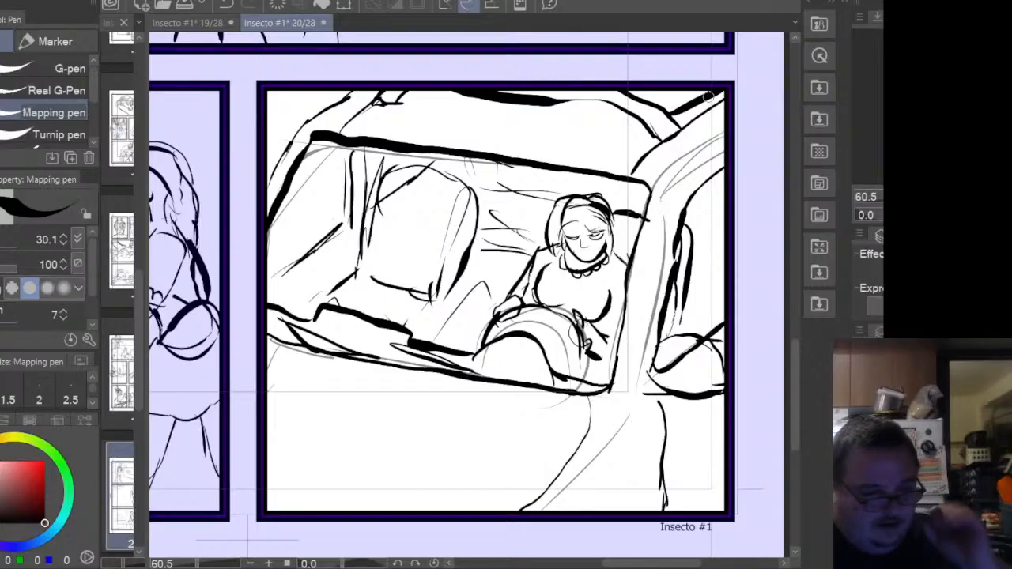
mouse_move(689, 283)
left_mouse_down()
mouse_move(717, 295)
mouse_move(701, 318)
mouse_move(704, 303)
mouse_move(686, 312)
mouse_move(724, 297)
left_mouse_up()
left_click_drag(696, 238, 724, 237)
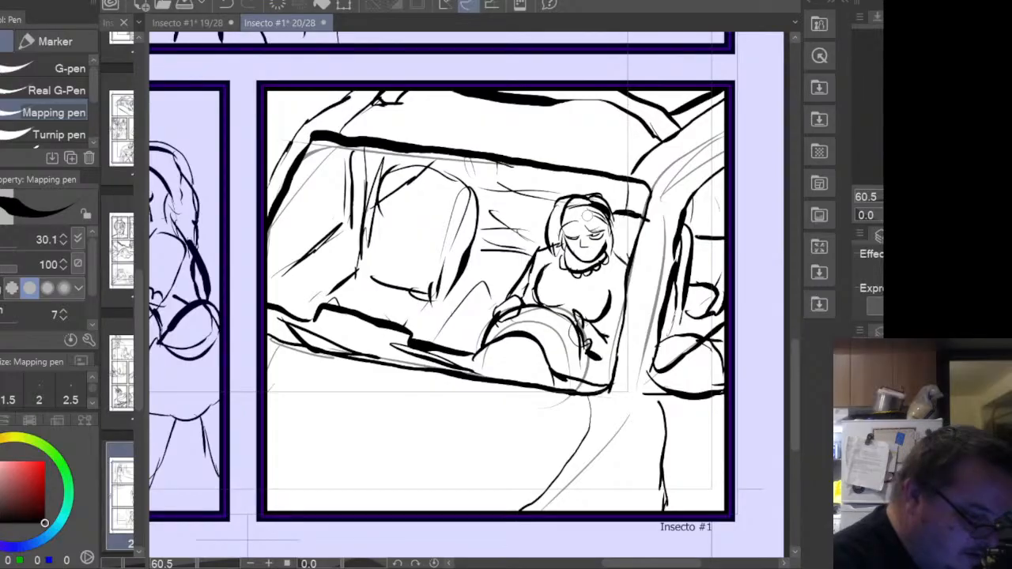
left_click_drag(267, 502, 371, 516)
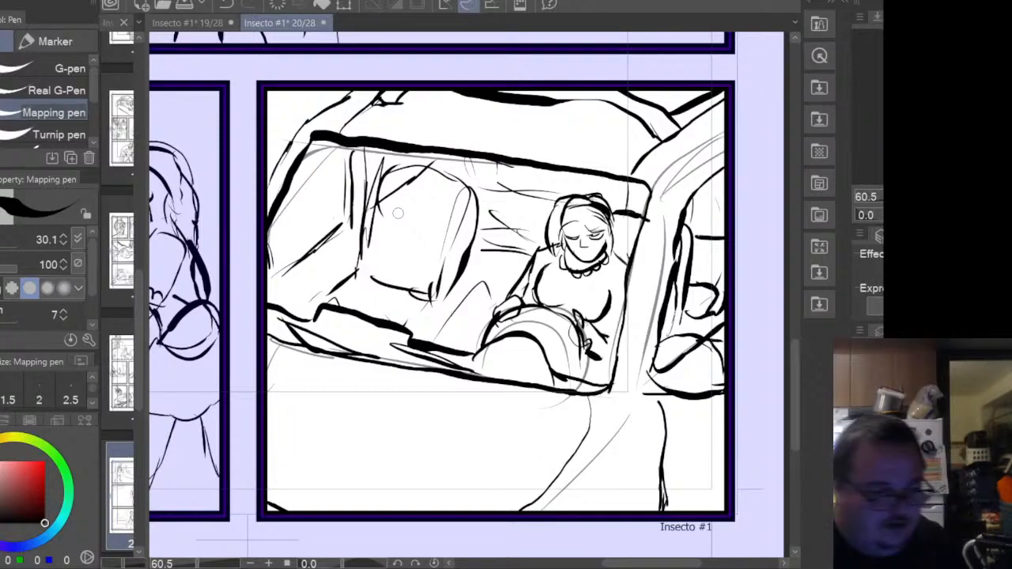
mouse_move(458, 305)
left_mouse_down()
mouse_move(473, 210)
mouse_move(443, 197)
left_mouse_up()
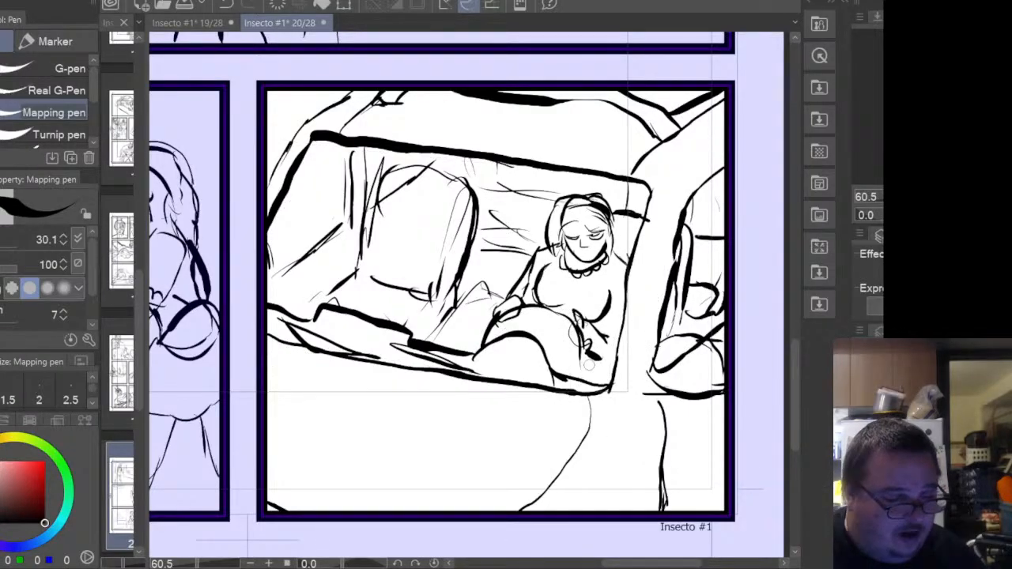
- Widen the page overview to show two pages per row and open pages 22 and 23 of Insecto #1
scroll(585, 360, "down", 5)
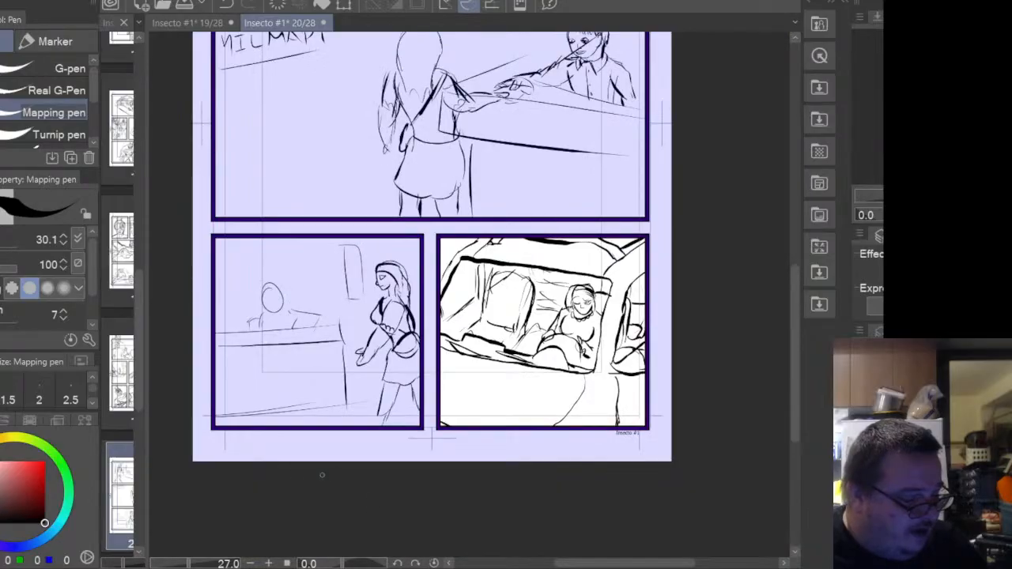
left_click_drag(140, 434, 277, 455)
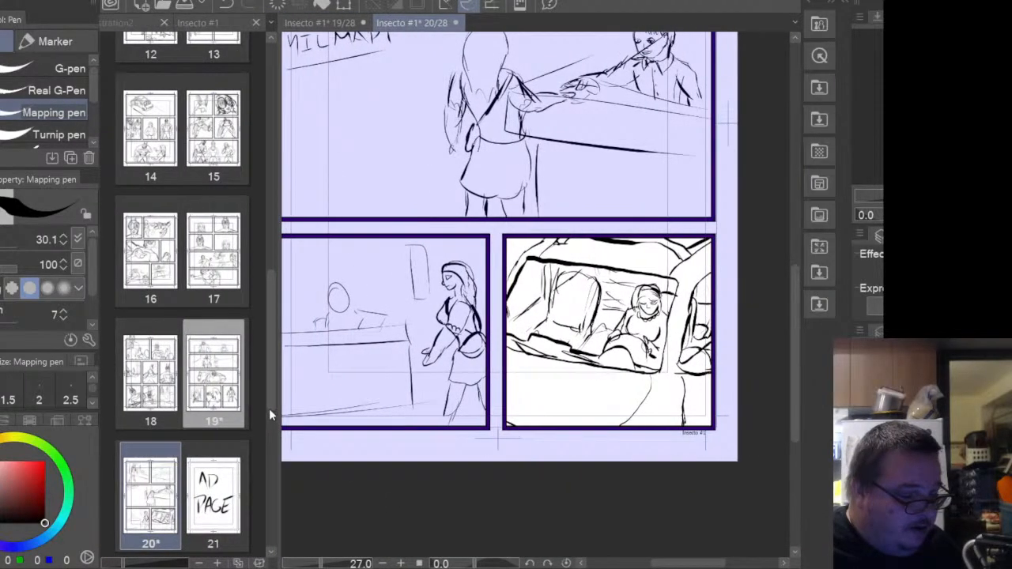
left_click_drag(268, 402, 279, 460)
double_click(163, 431)
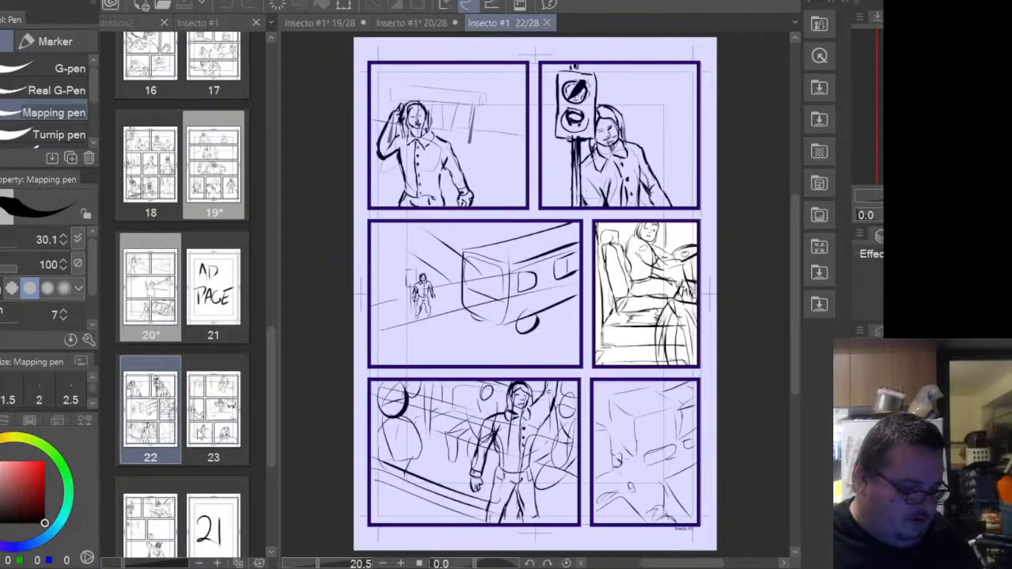
double_click(215, 443)
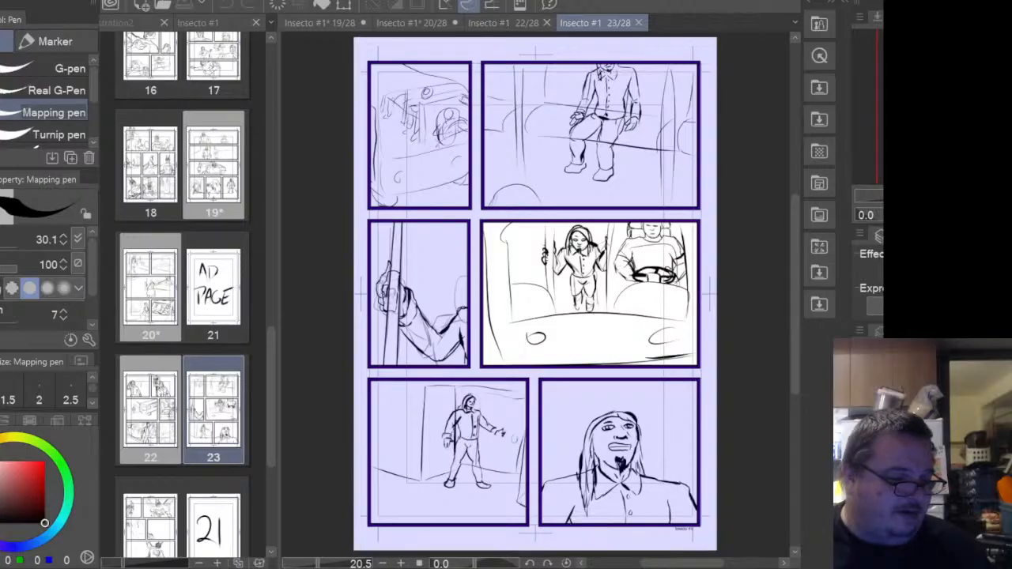
- Bring in two city bus photos as separate new illustrations for reference and examine the red, white and blue bus's front
key("ctrl+v")
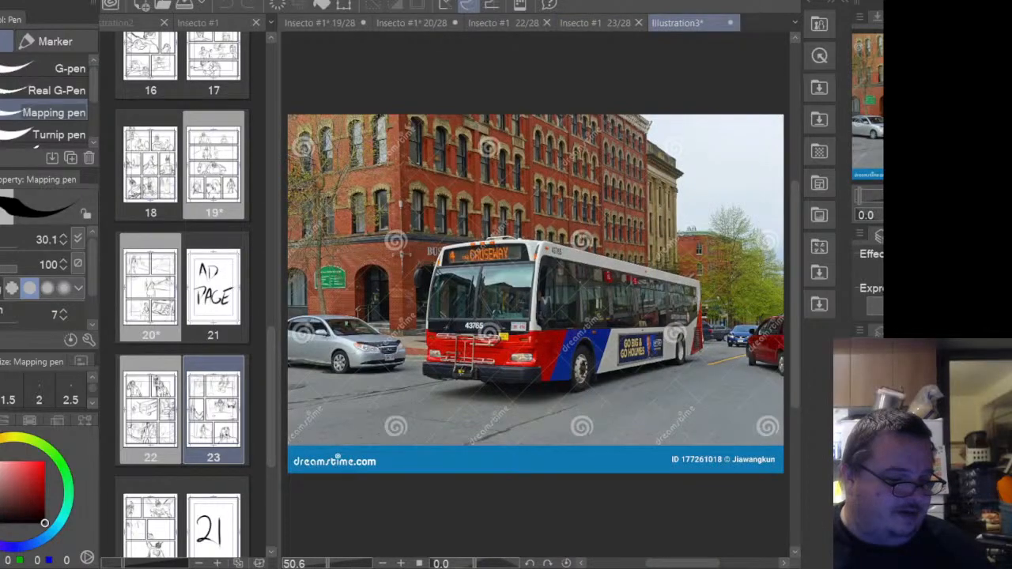
scroll(537, 313, "up", 4)
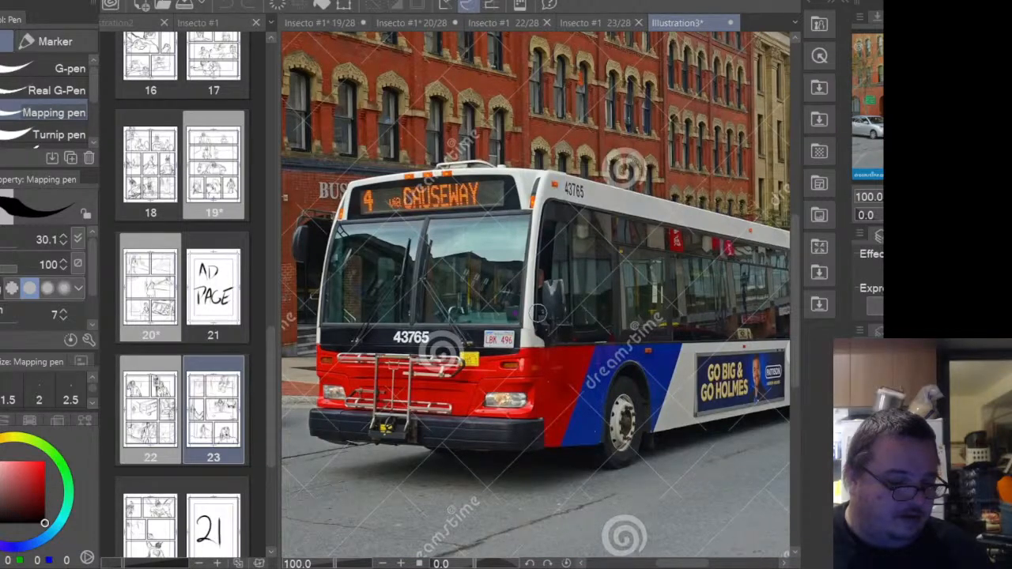
scroll(537, 313, "down", 1)
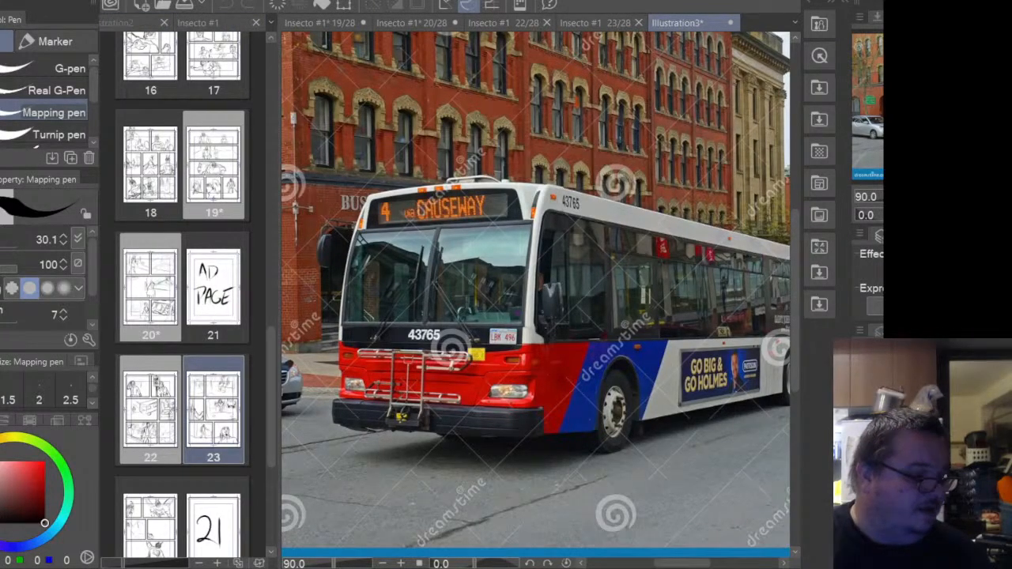
left_click(10, 2)
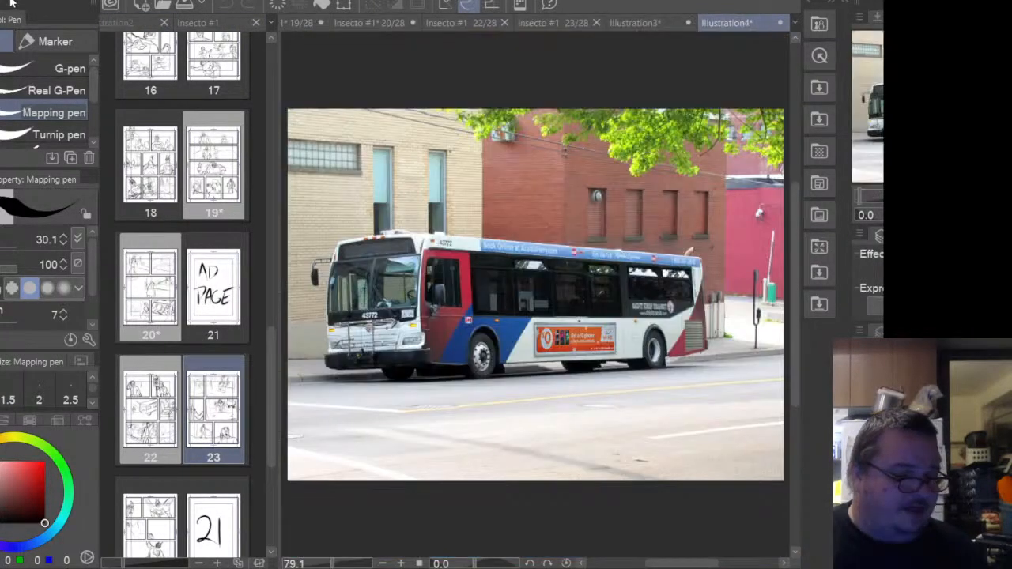